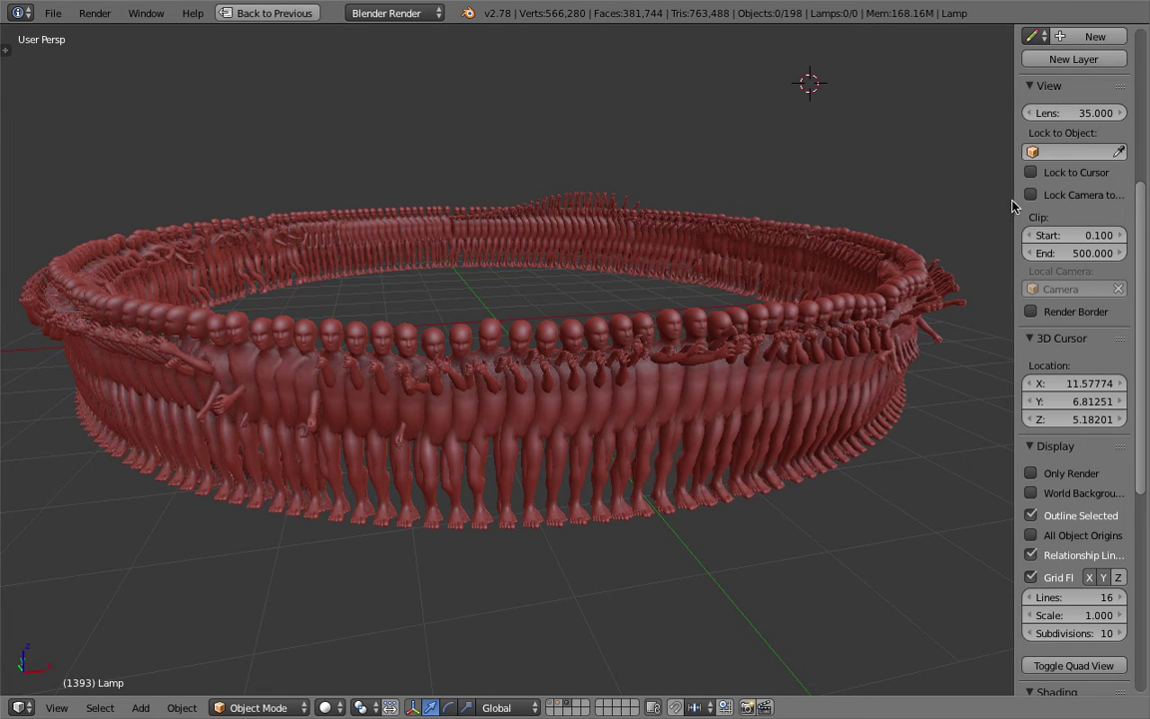
Examine the finished ring of repeated human figures from several angles with the 3D view's properties region hidden.
left_click_drag(1014, 202, 1147, 208)
scroll(873, 213, "right", 10)
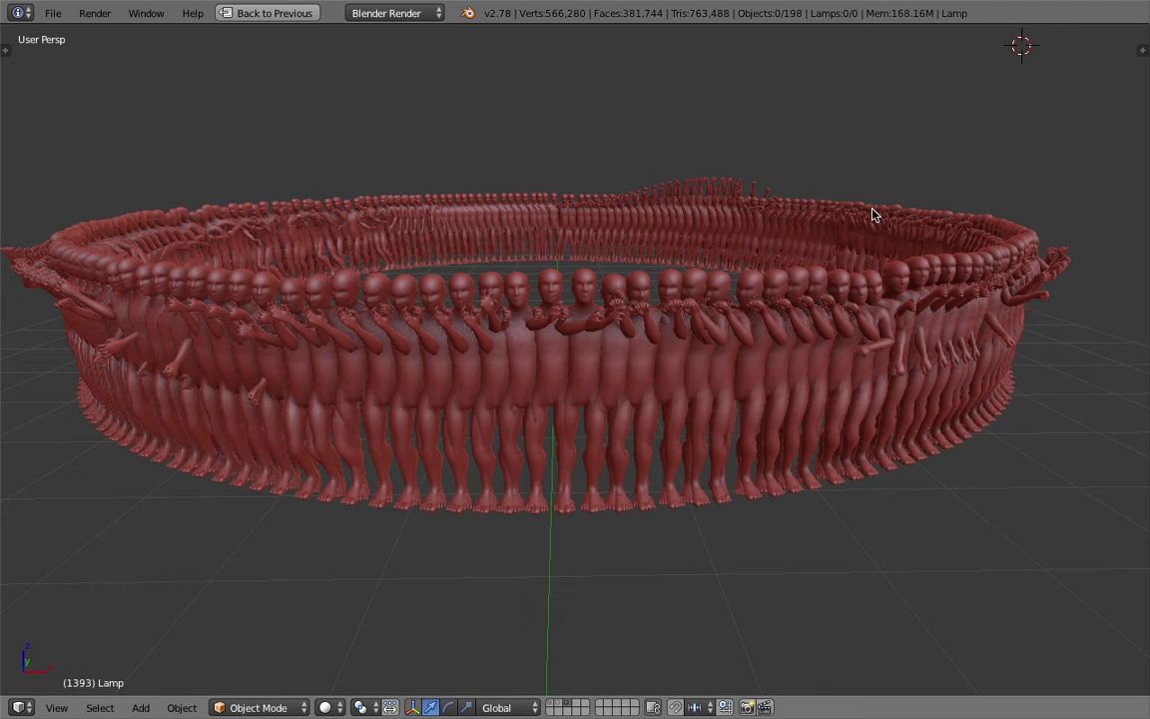
middle_click_drag(872, 215, 732, 218)
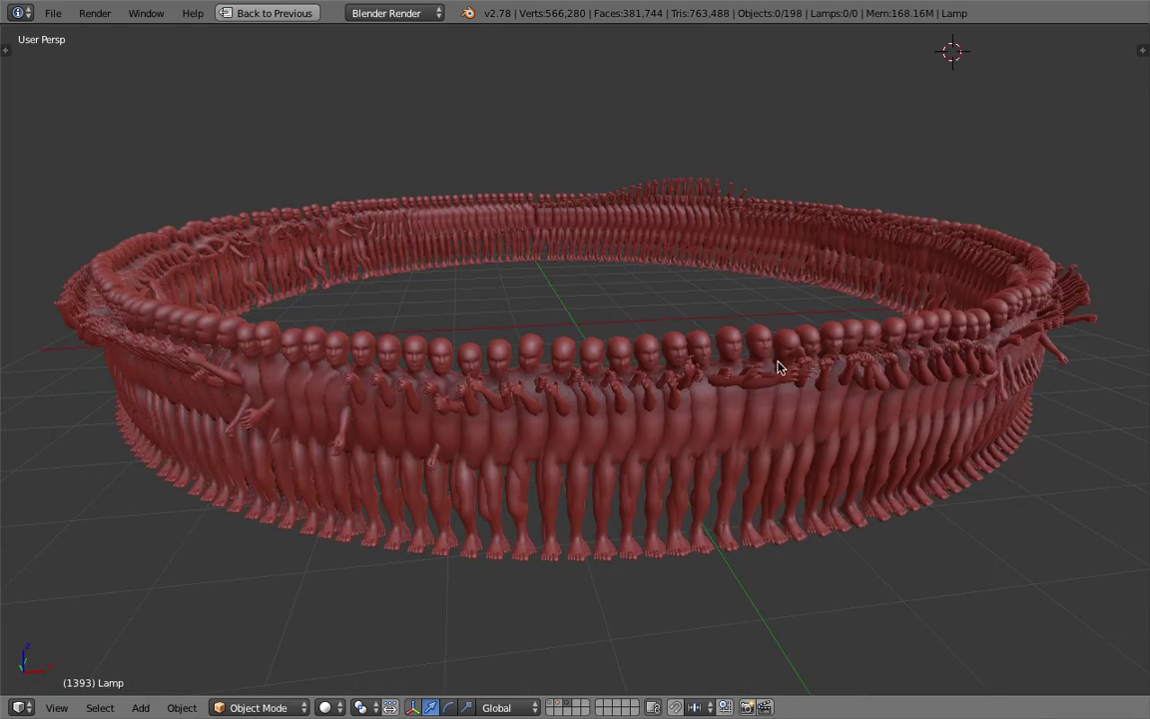
middle_click_drag(779, 368, 627, 279)
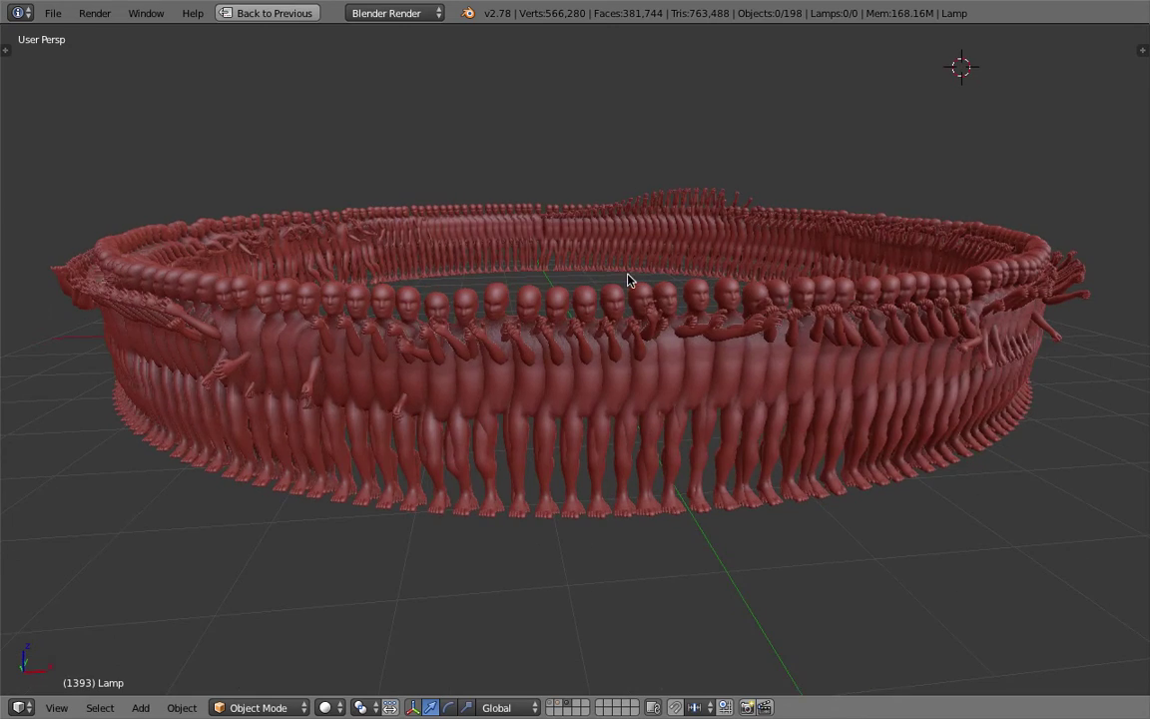
Open the file ppap_fbx_003x.blend from the Desktop folder.
left_click(259, 14)
left_click(54, 12)
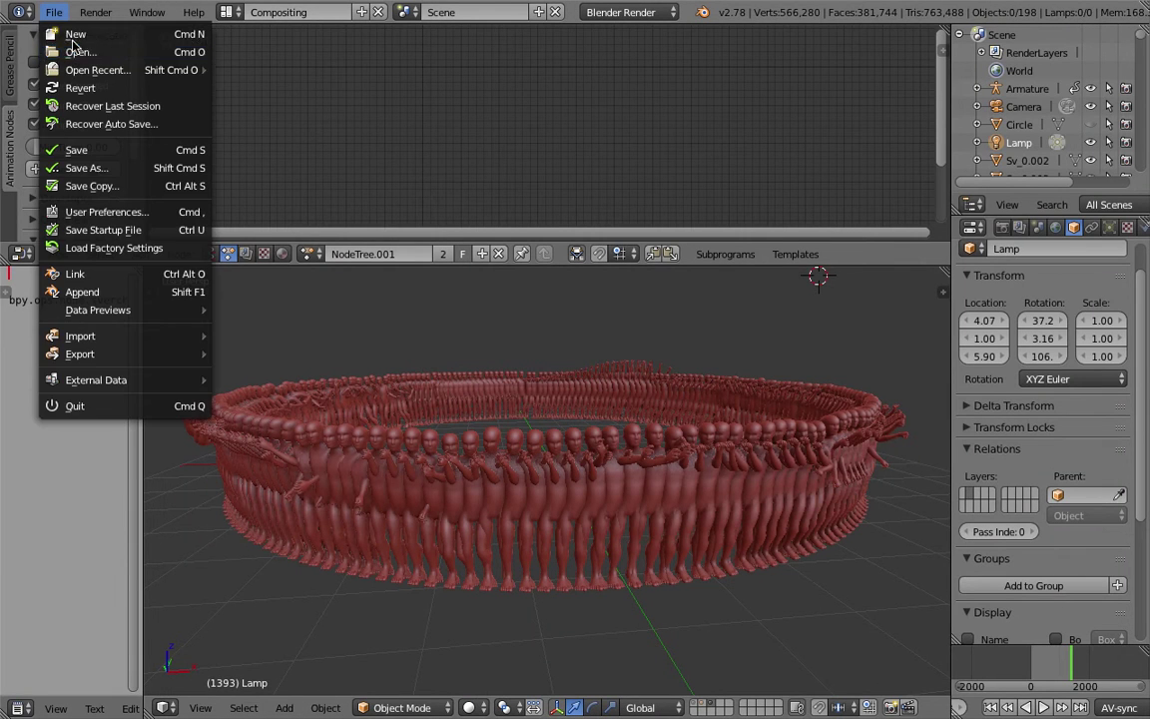
left_click(72, 49)
scroll(672, 565, "down", 6)
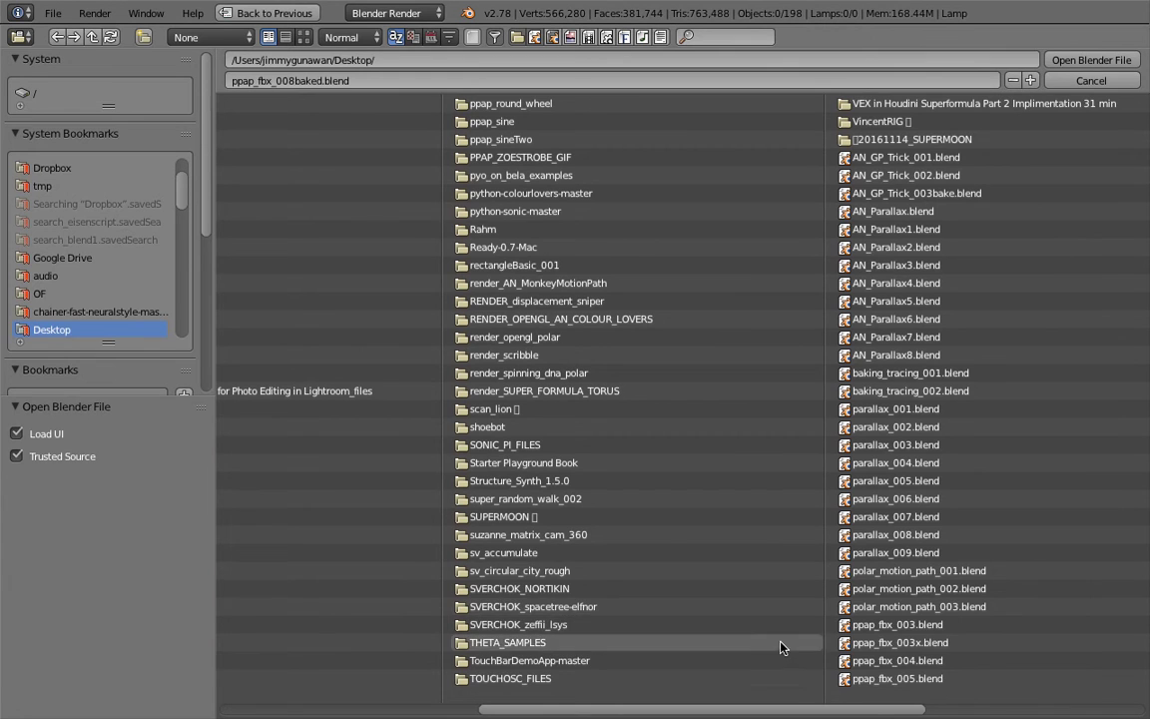
left_click(923, 642)
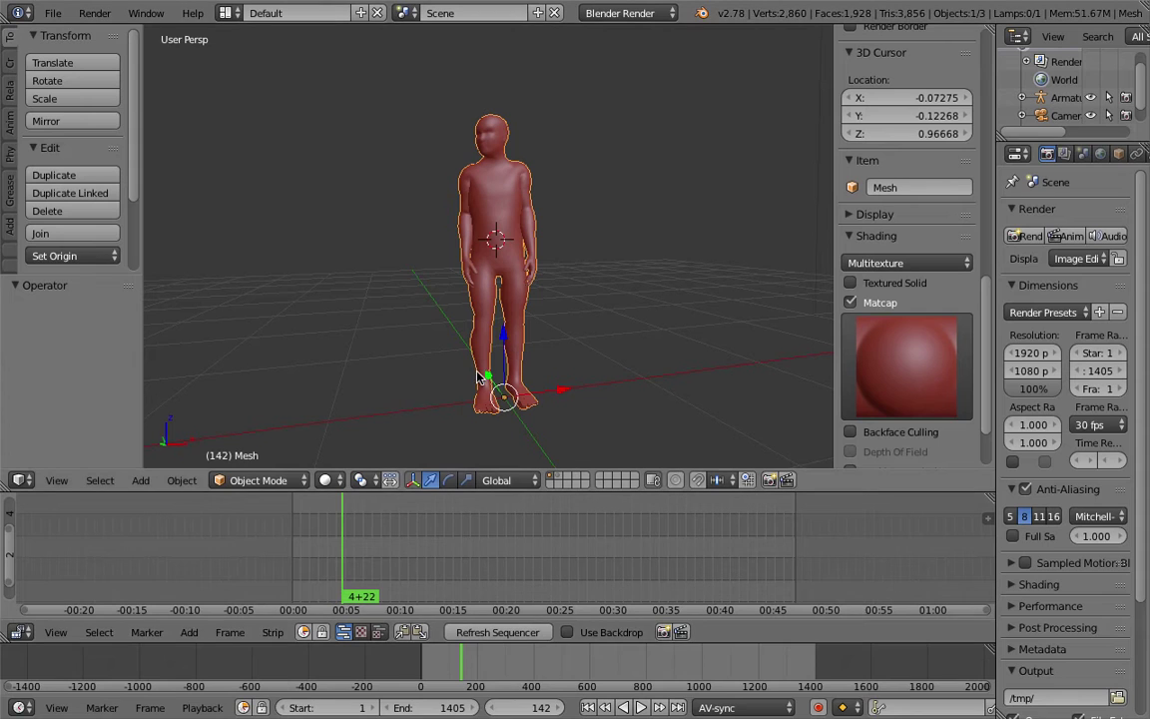
Deselect everything and preview the human figure's animation along the timeline, stopping at frame 313.
left_click_drag(343, 545, 433, 544)
left_click(617, 304)
middle_click_drag(615, 303, 623, 307)
key("a")
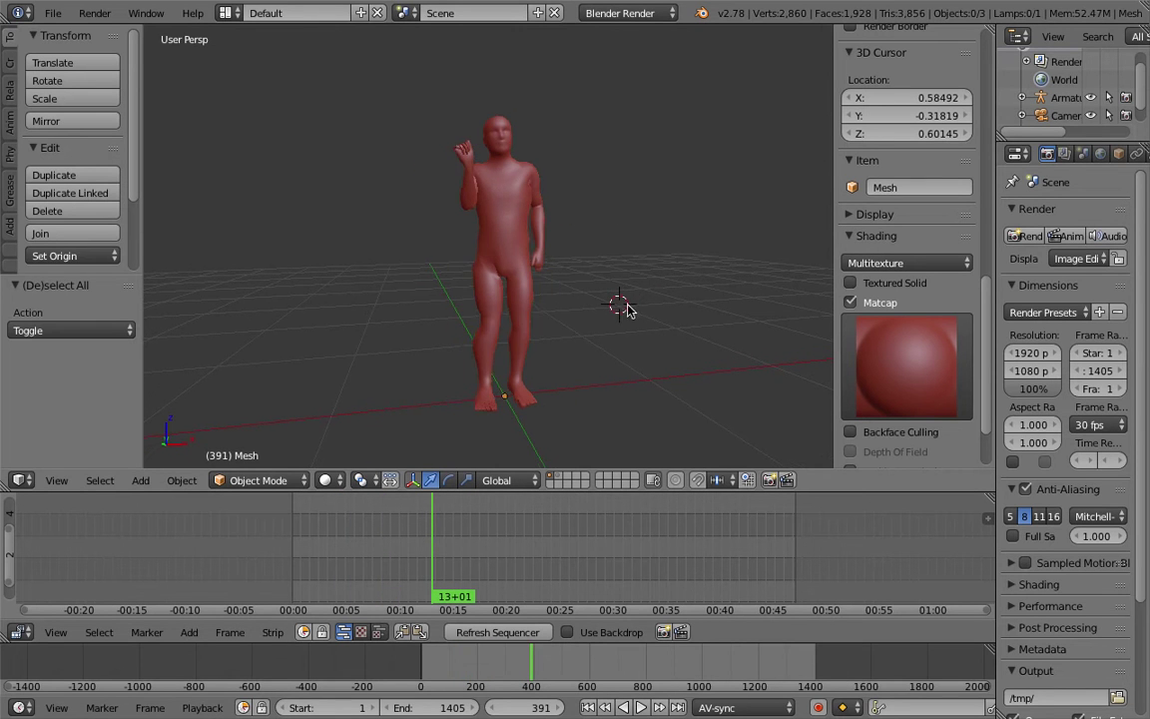
left_click(491, 549)
key("alt+a")
left_click_drag(498, 555, 397, 521)
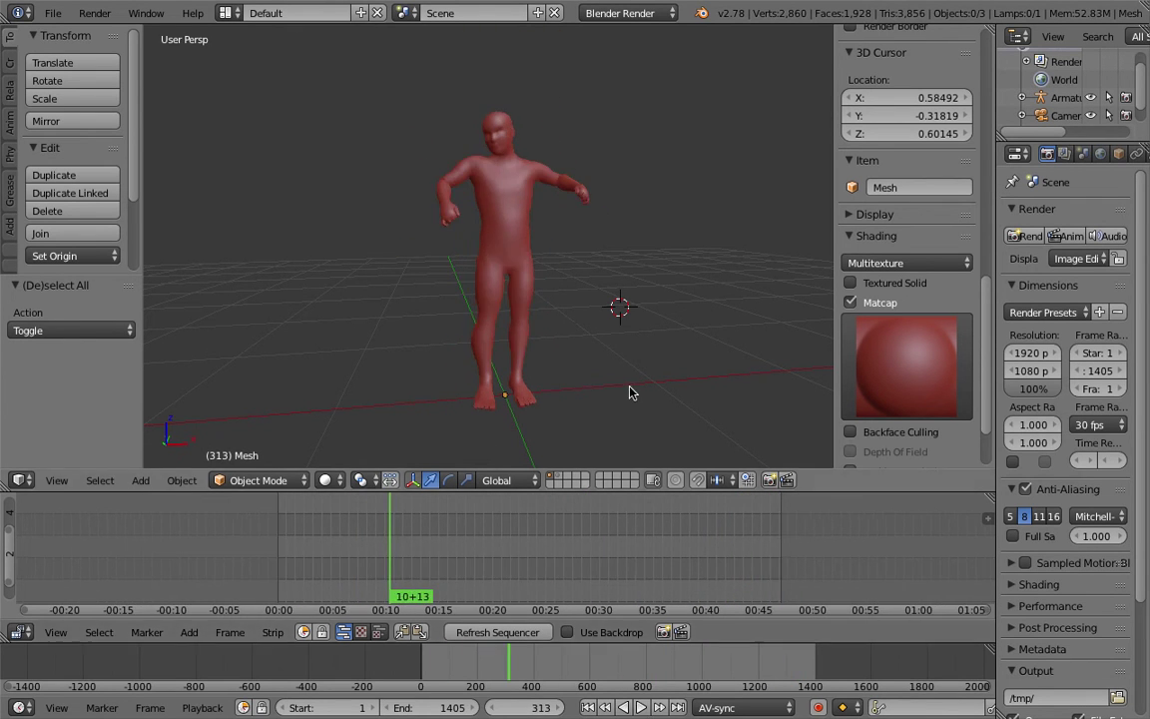
left_click(716, 258)
middle_click_drag(611, 221, 535, 212)
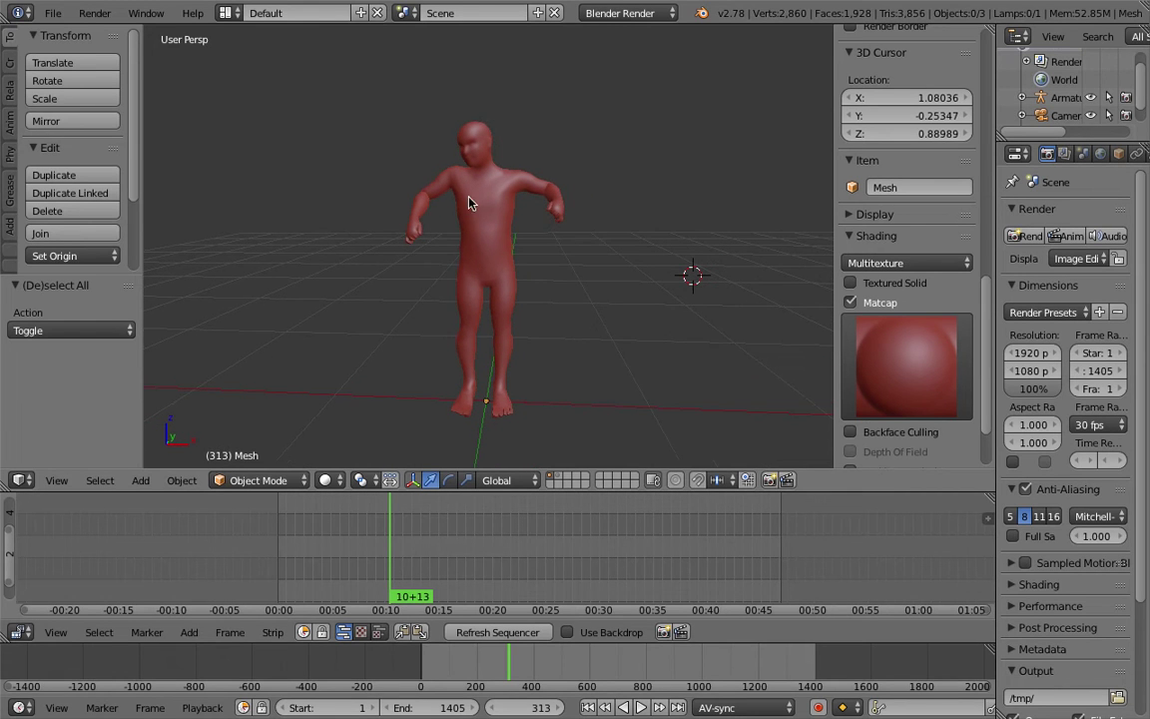
Save the scene as sv_baking_tracing_001.blend in the Desktop folder.
left_click(53, 14)
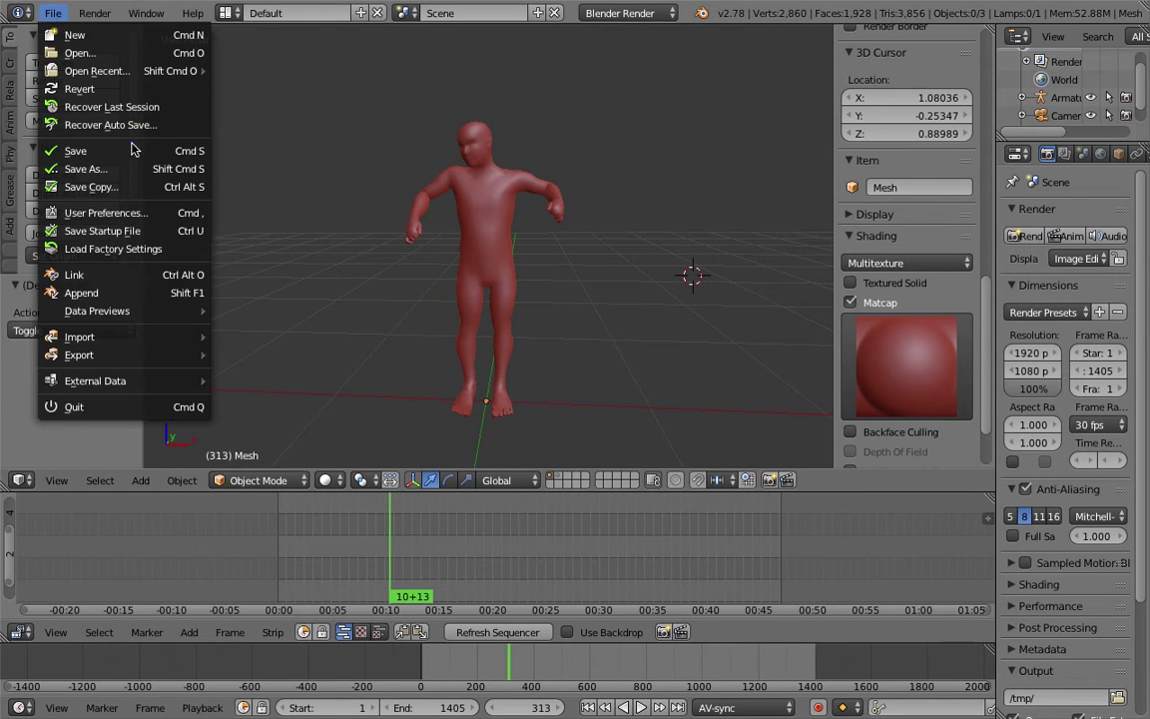
left_click(142, 175)
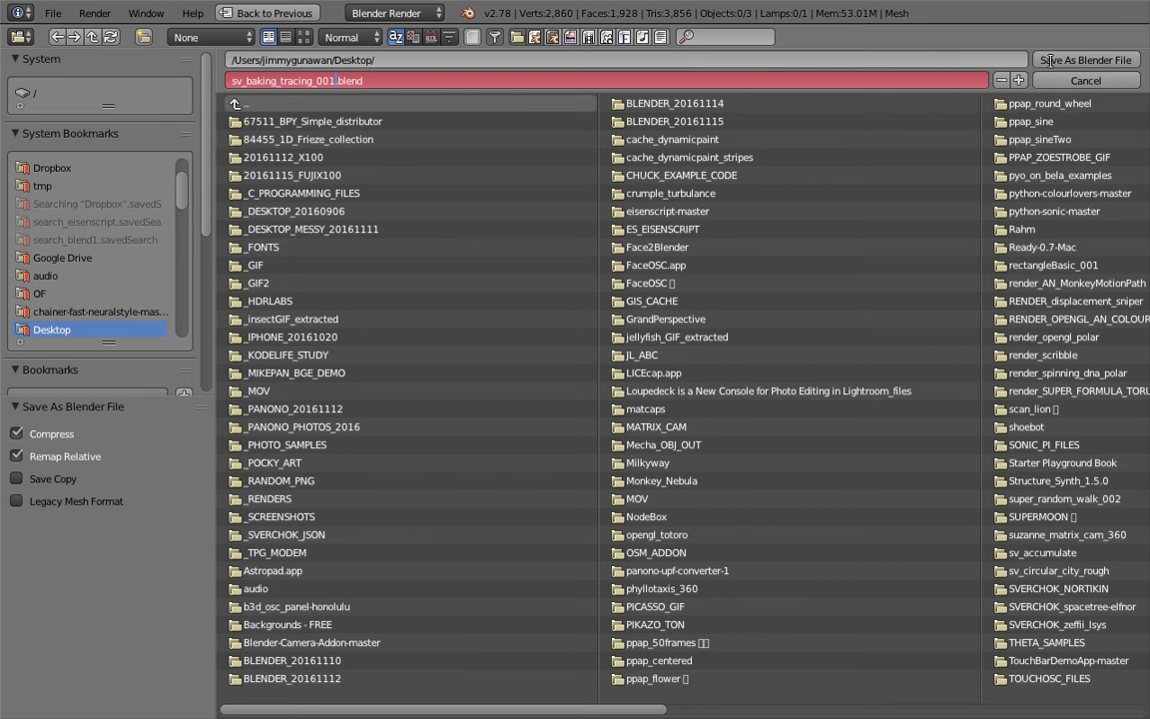
key("Return")
left_click(1050, 60)
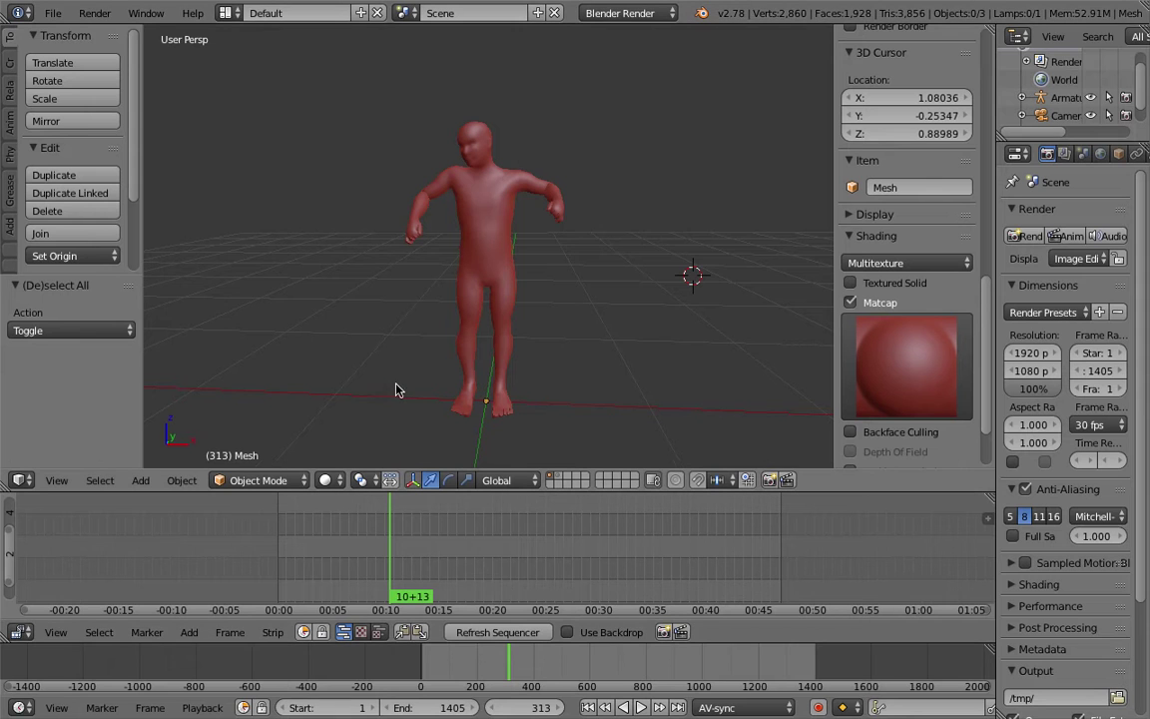
Select the human figure mesh and switch to the Compositing screen layout.
right_click(475, 293)
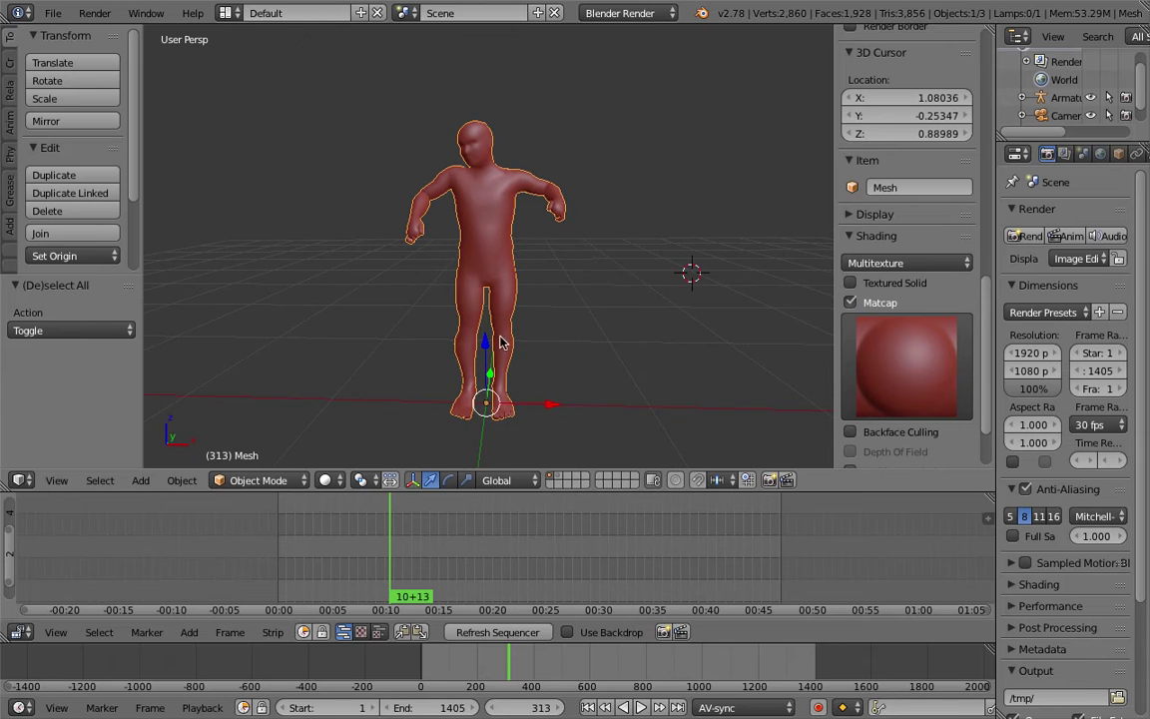
middle_click_drag(501, 342, 476, 307)
middle_click_drag(479, 361, 499, 279)
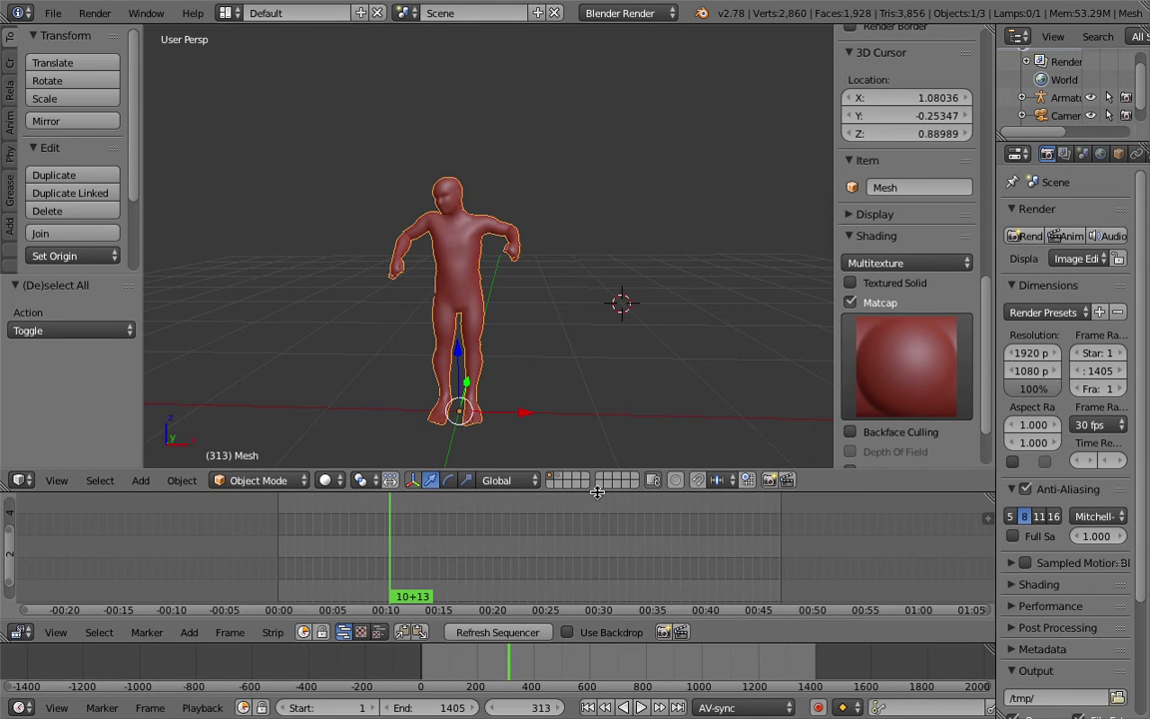
left_click_drag(607, 474, 603, 518)
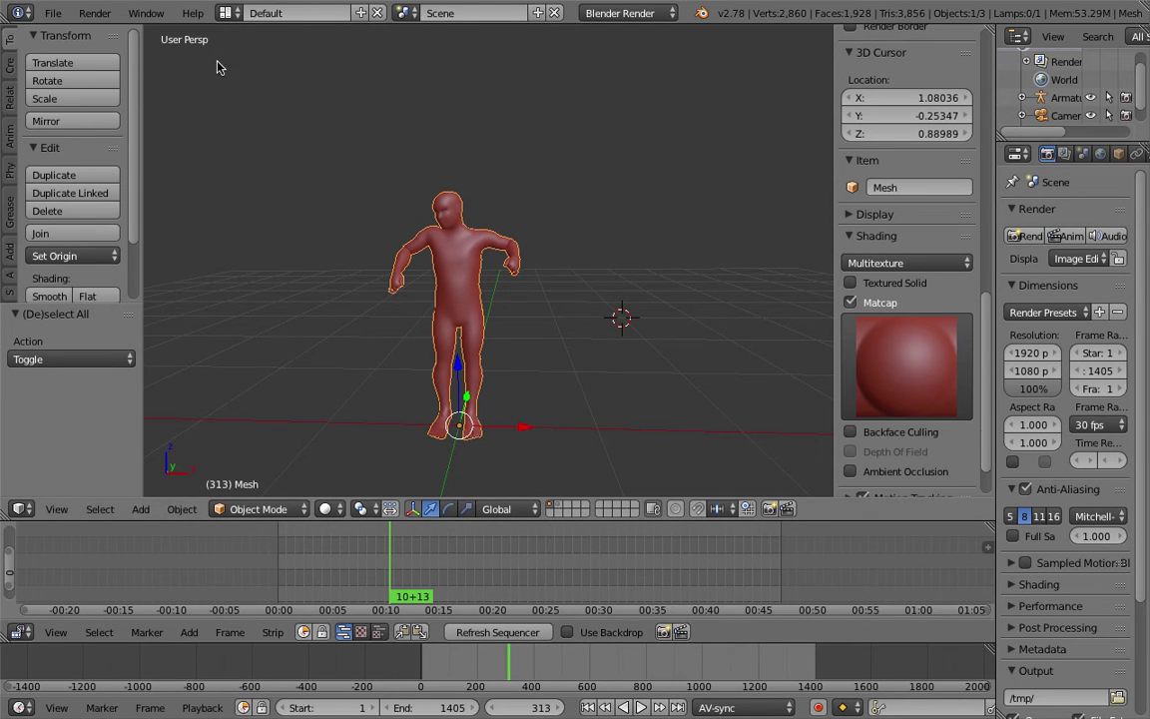
left_click(232, 13)
left_click(245, 74)
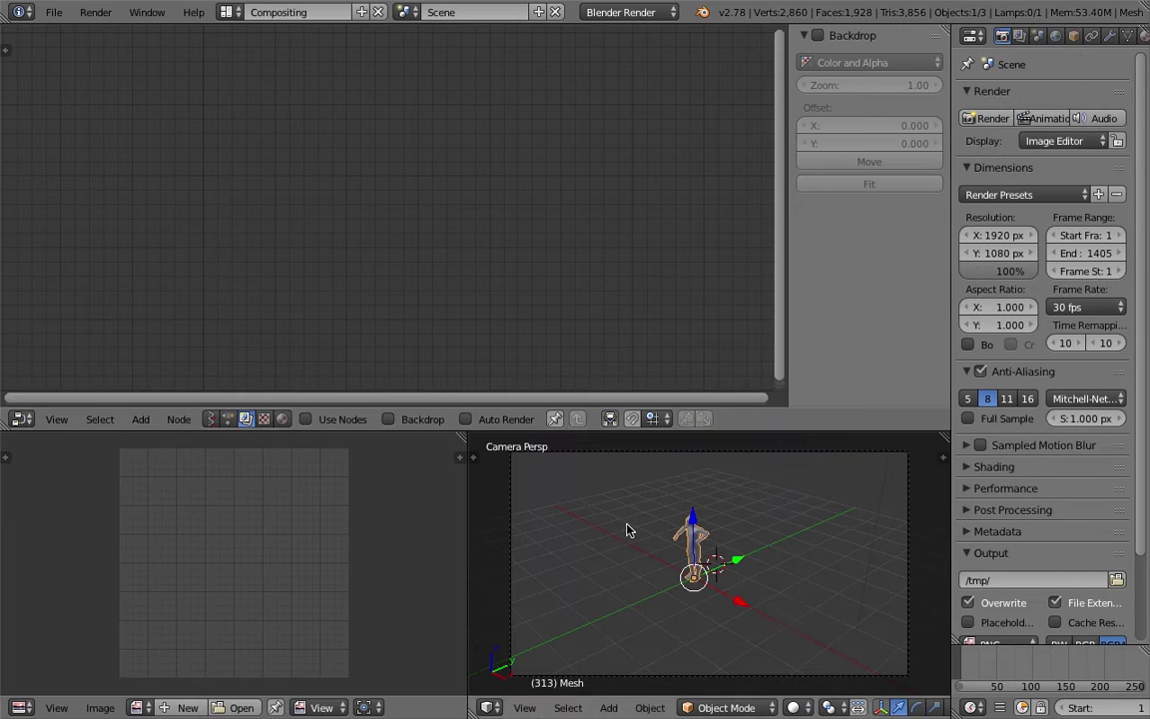
Leave the camera view and scrub through the figure's animation, stopping at frame 228.
middle_click_drag(627, 531, 910, 641)
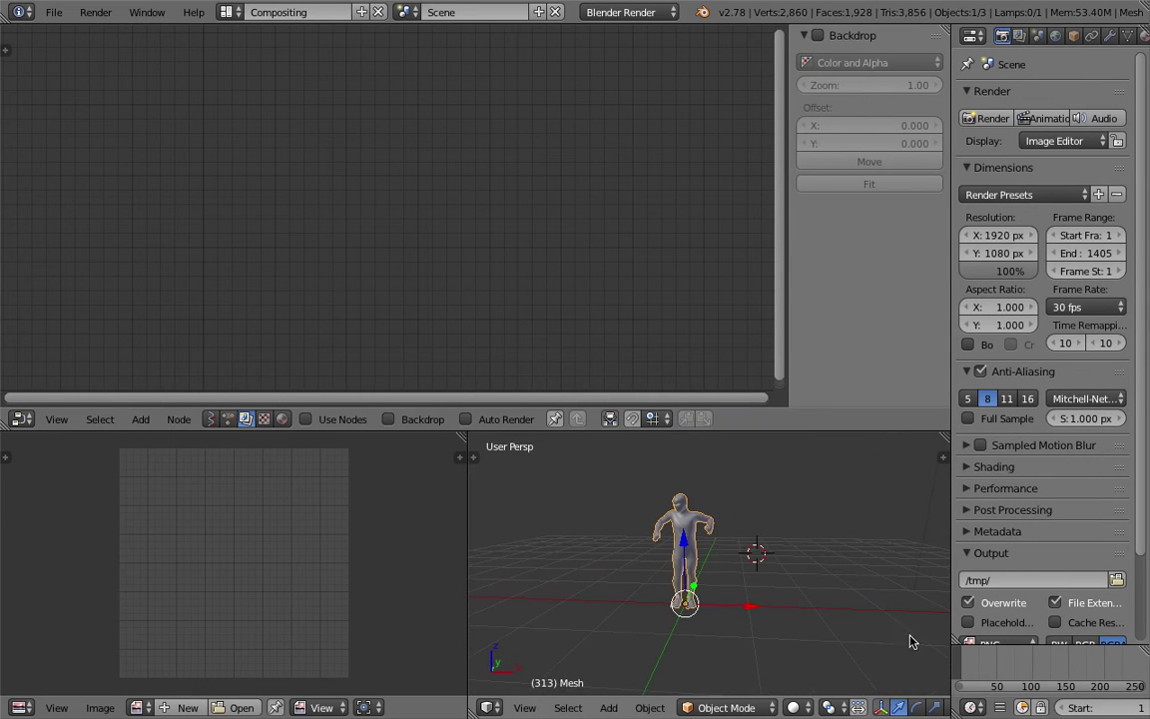
left_click(979, 664)
left_click_drag(1026, 656, 1055, 655)
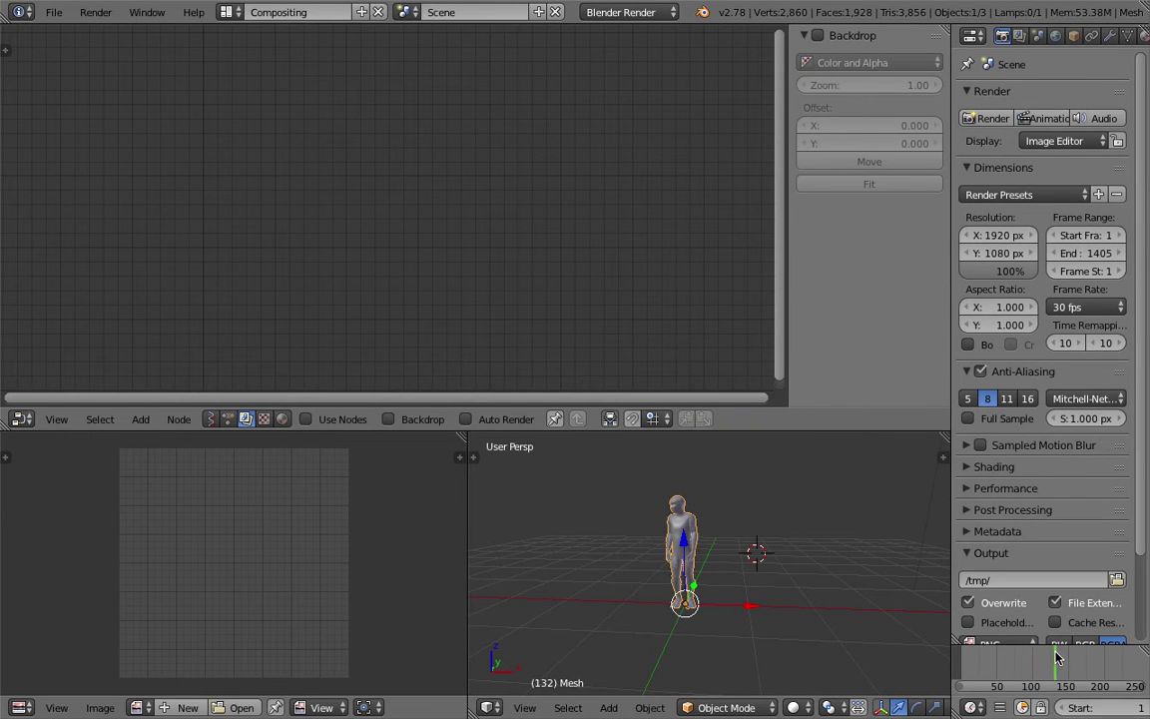
scroll(1062, 663, "down", 9)
middle_click_drag(1068, 668, 998, 674)
scroll(998, 679, "down", 1)
left_click_drag(1003, 675, 1064, 666)
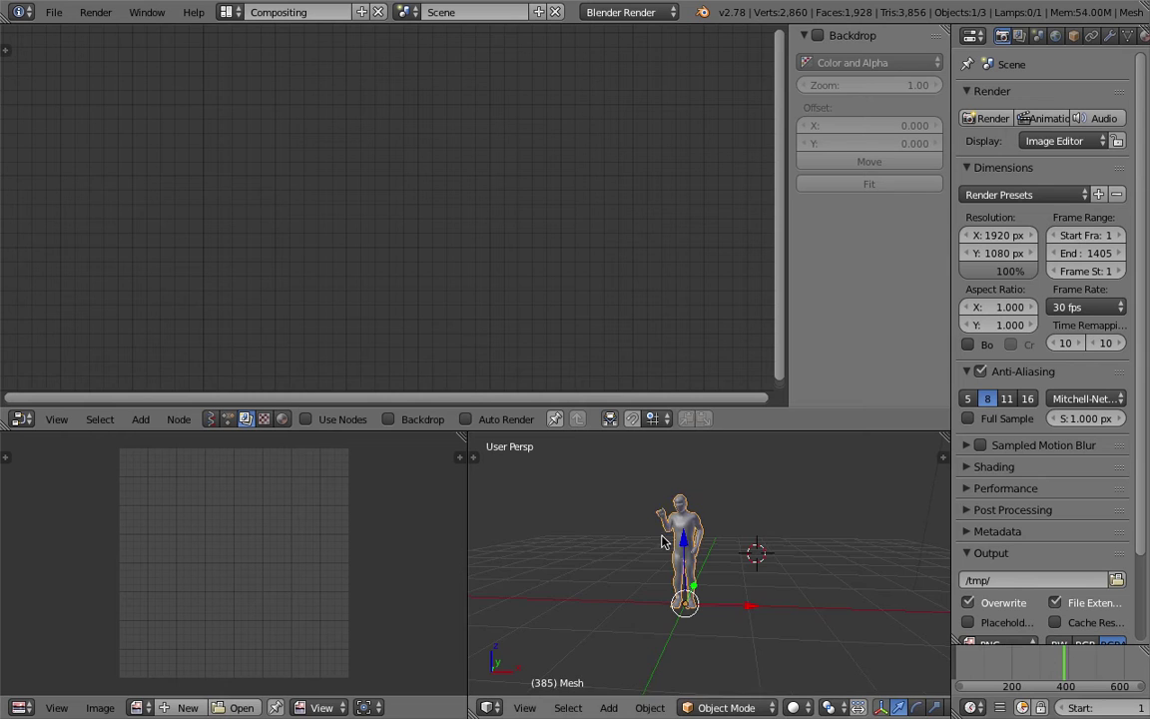
scroll(664, 537, "up", 1)
middle_click_drag(674, 502, 665, 521, "shift")
scroll(688, 551, "up", 1)
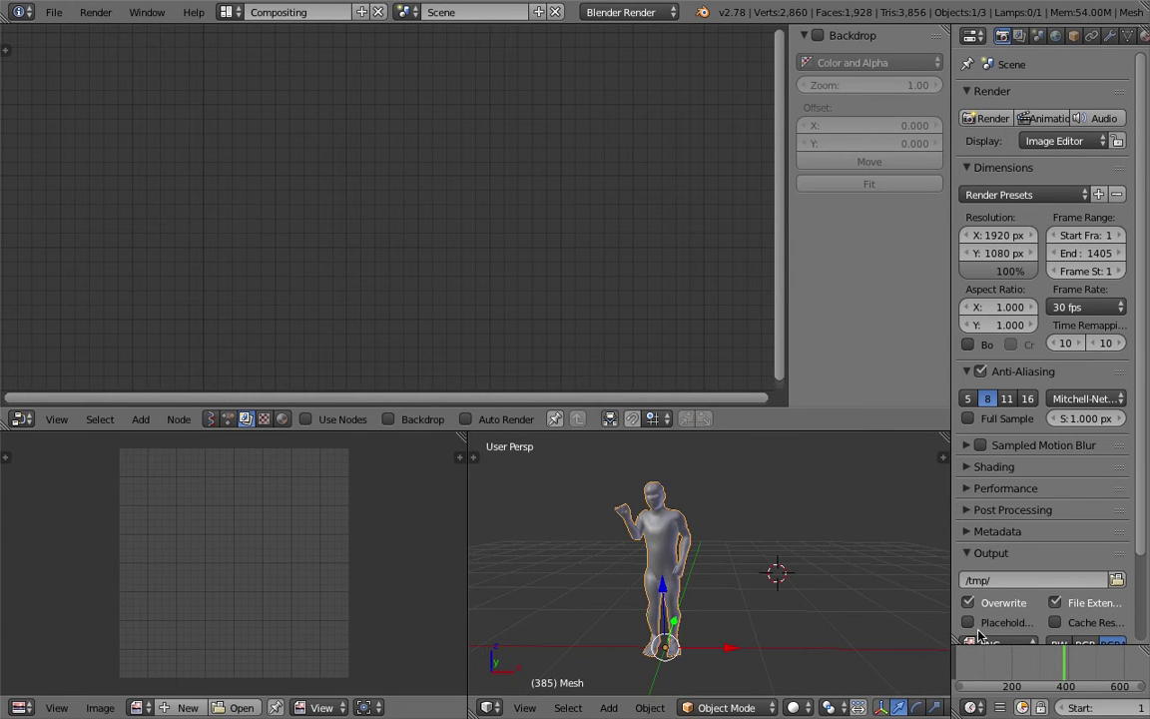
left_click_drag(997, 665, 1020, 671)
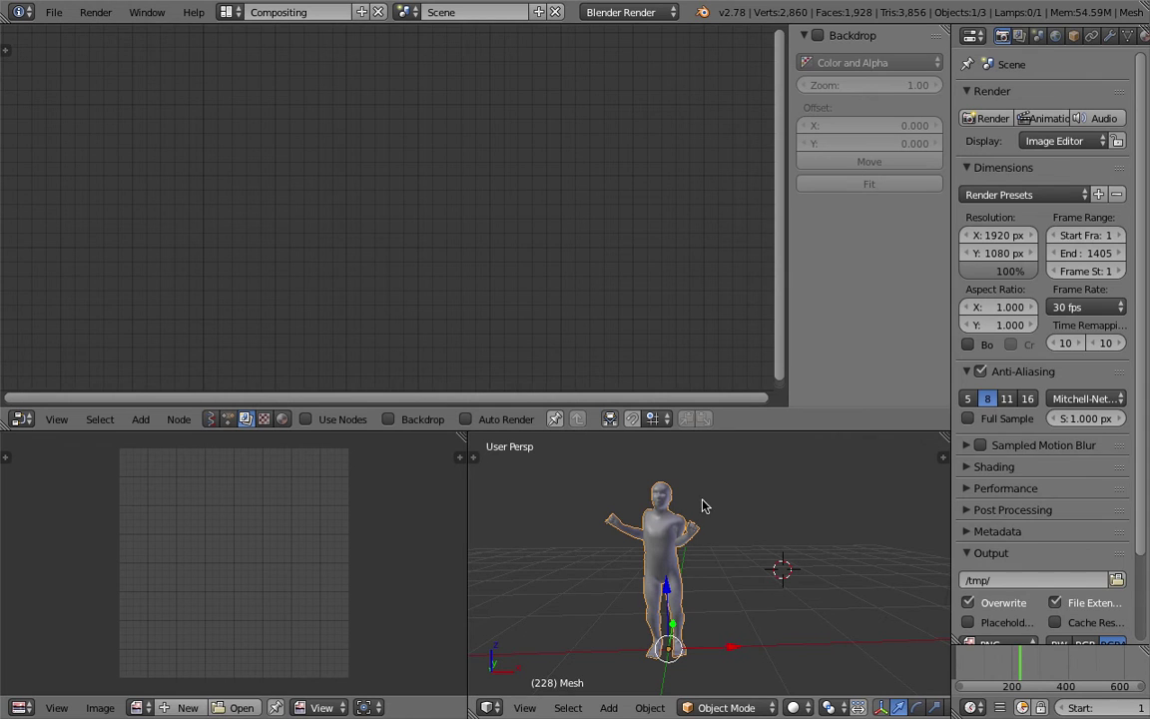
Show the mesh's Armature modifier settings and widen the properties editor.
left_click(1111, 37)
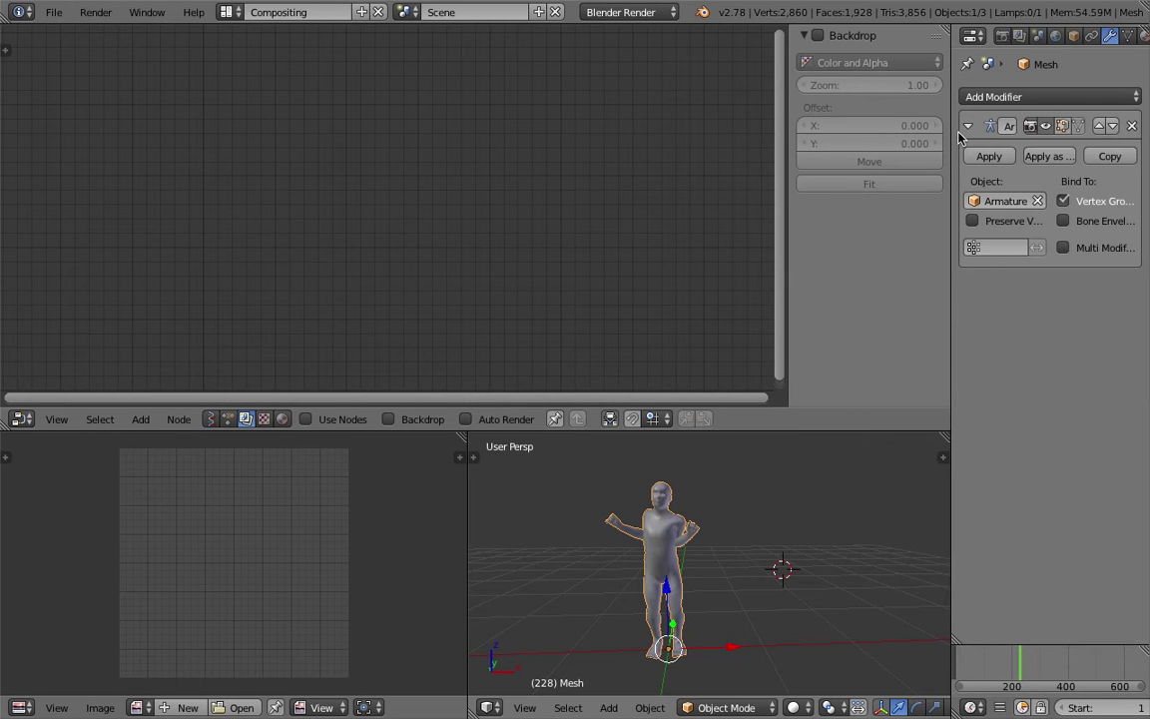
left_click_drag(956, 137, 859, 119)
middle_click_drag(615, 539, 634, 537)
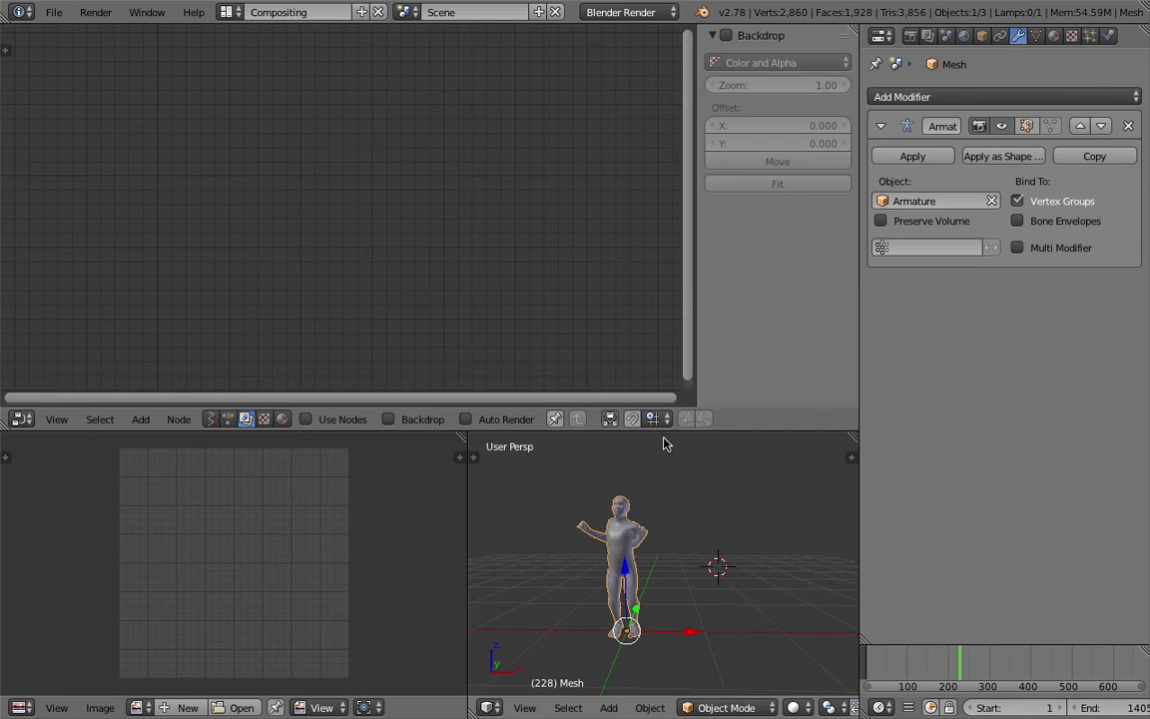
Create a new Sverchok node tree and add an Objects in mk2 node to it.
left_click(209, 420)
left_click(367, 413)
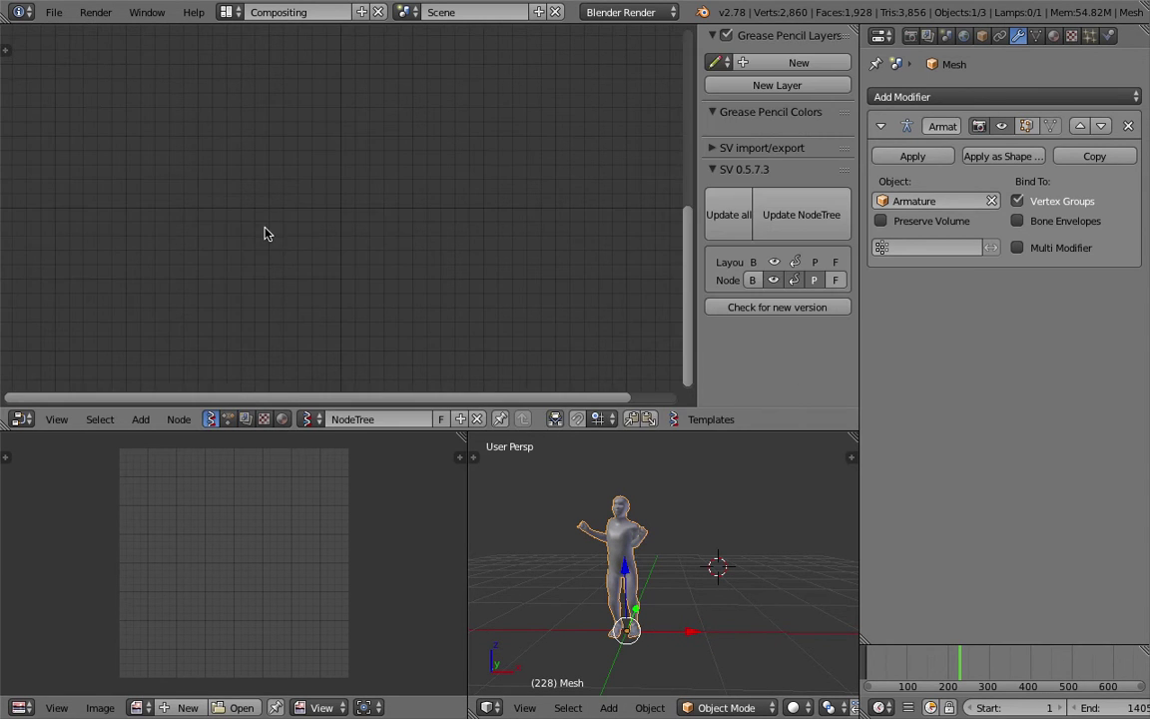
key("shift+a")
left_click(264, 229)
type("object")
key("Down")
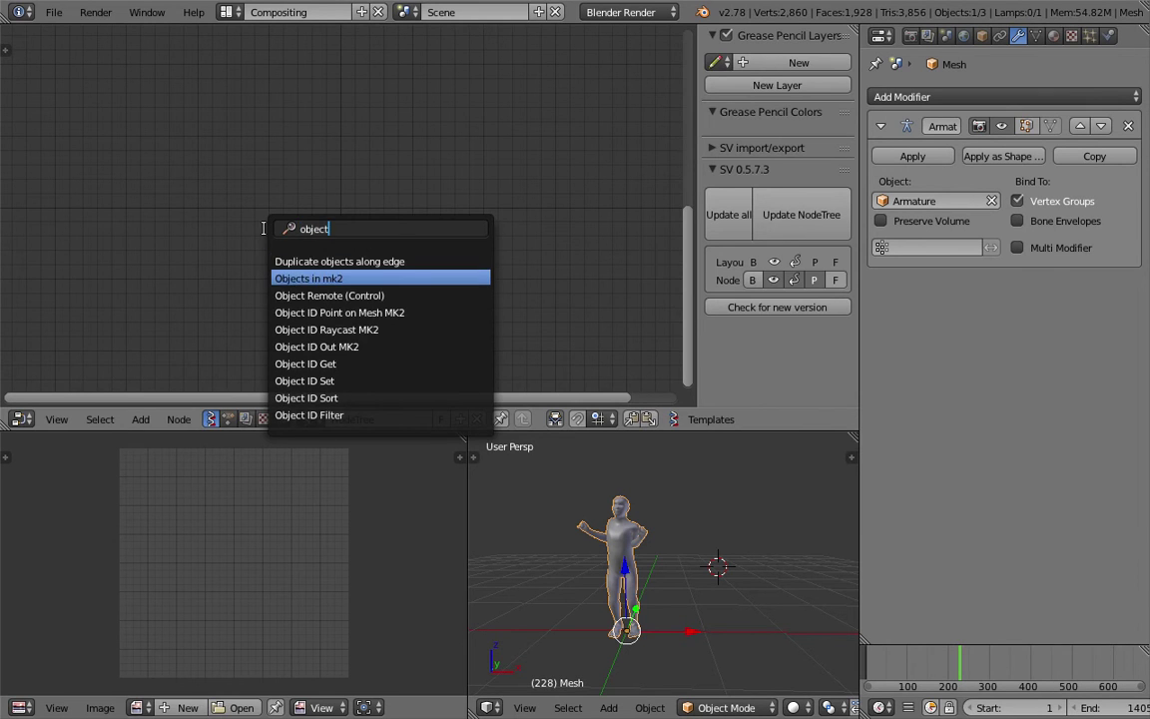
key("Return")
left_click(193, 143)
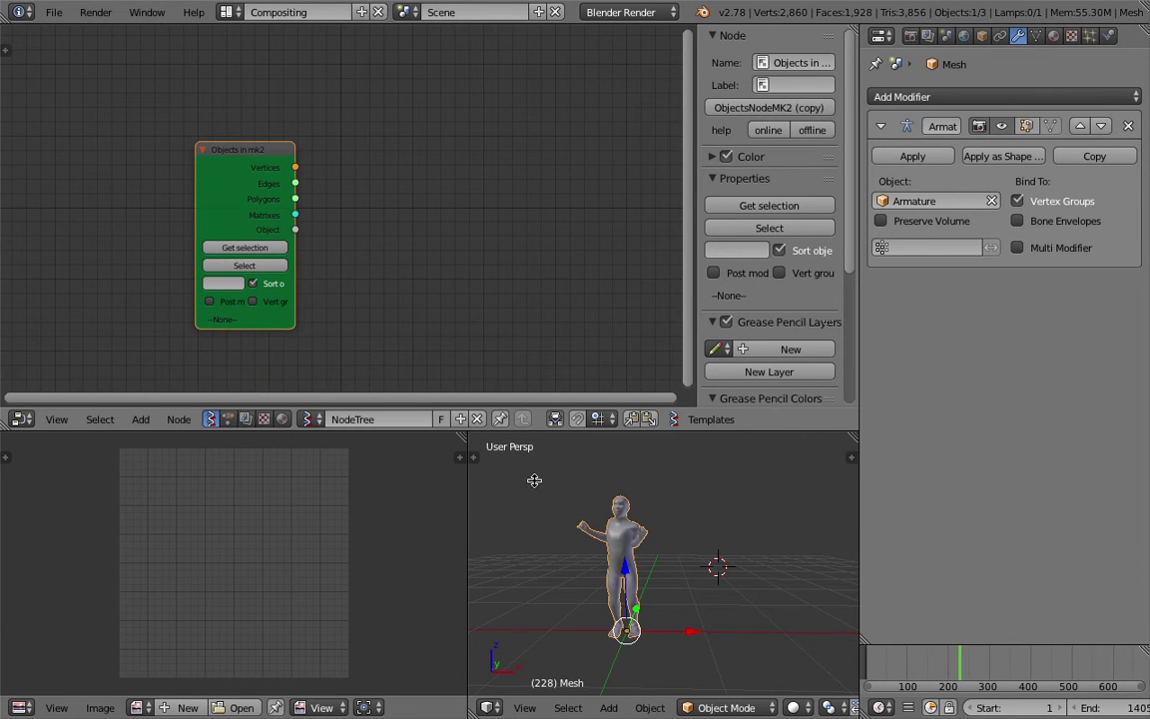
Load the selected mesh into the Objects in mk2 node, enable Post modifiers and widen the node.
left_click(253, 251)
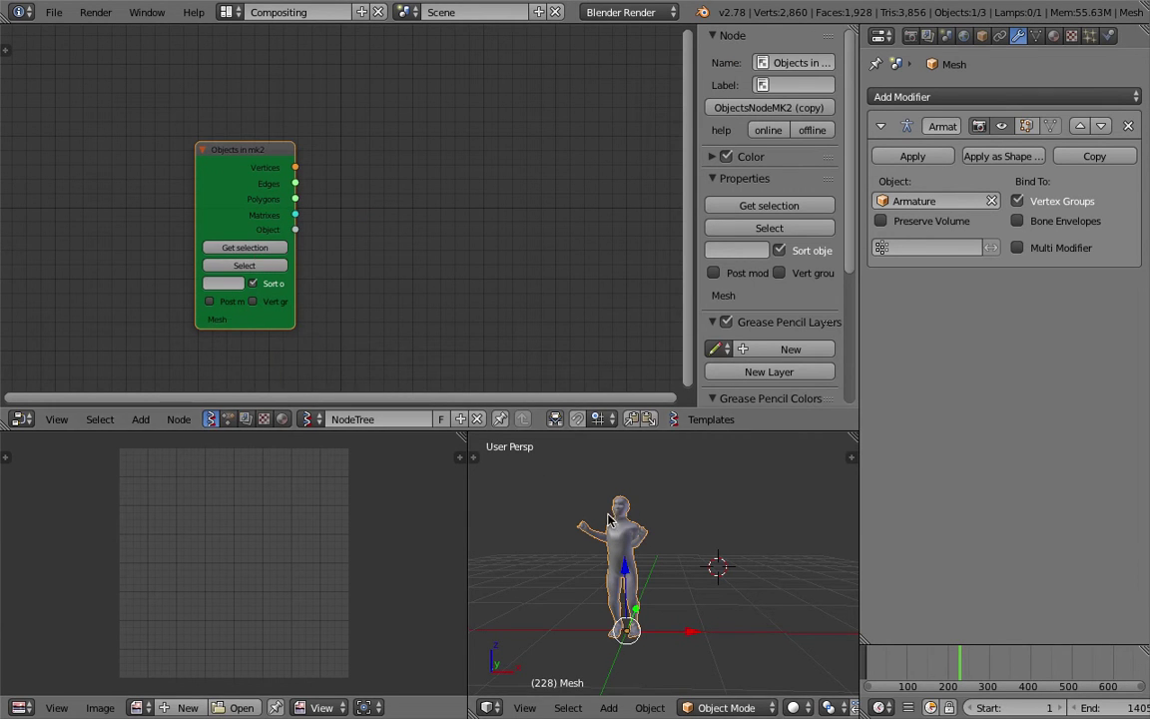
left_click(217, 305)
left_click_drag(196, 283, 136, 290)
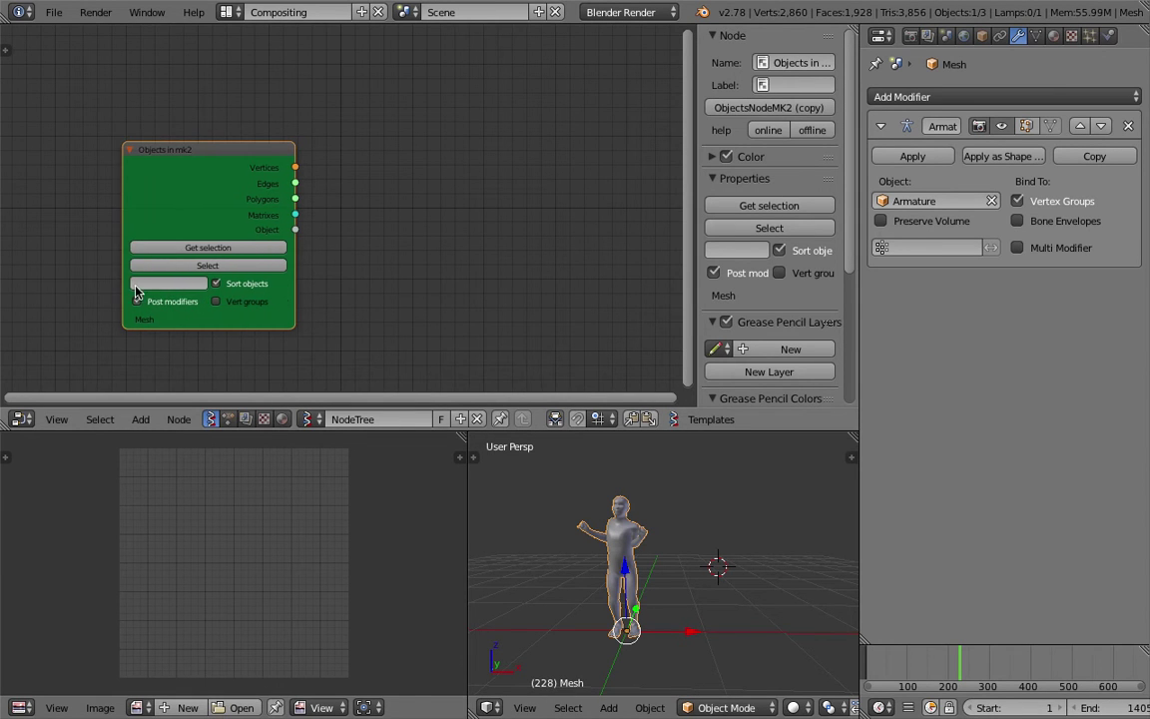
Add a Viewer Draw node beside the Objects in mk2 node.
middle_click_drag(436, 174, 423, 176)
key("shift+a")
left_click(424, 176)
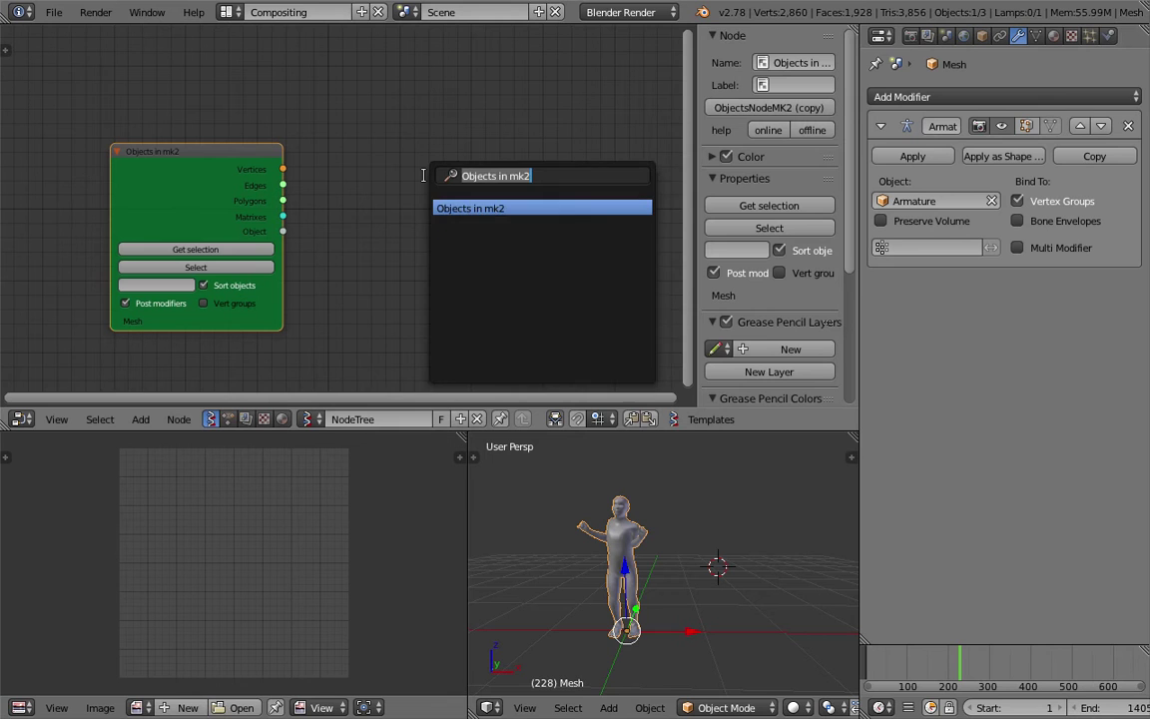
type("vi")
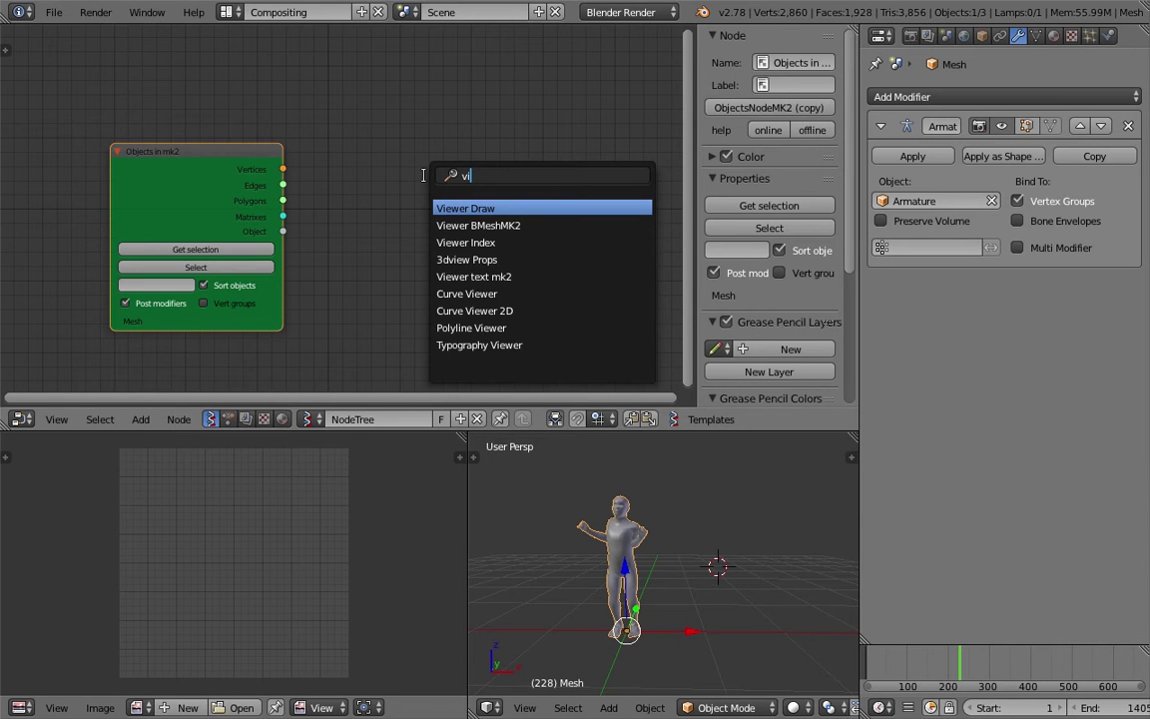
key("Return")
left_click(424, 180)
Connect the Vertices and Polygons outputs of Objects in mk2 to Viewer Draw's vertices and edg_pol inputs.
mouse_move(284, 169)
left_mouse_down()
mouse_move(422, 261)
mouse_move(429, 284)
left_mouse_up()
left_click_drag(283, 200, 436, 301)
mouse_move(662, 570)
middle_mouse_down()
mouse_move(665, 591)
mouse_move(683, 589)
mouse_move(634, 508)
mouse_move(646, 502)
mouse_move(637, 539)
mouse_move(608, 491)
middle_mouse_up()
scroll(663, 568, "down", 8)
scroll(654, 536, "up", 8)
scroll(637, 529, "up", 5)
scroll(645, 509, "up", 6)
scroll(631, 539, "down", 3)
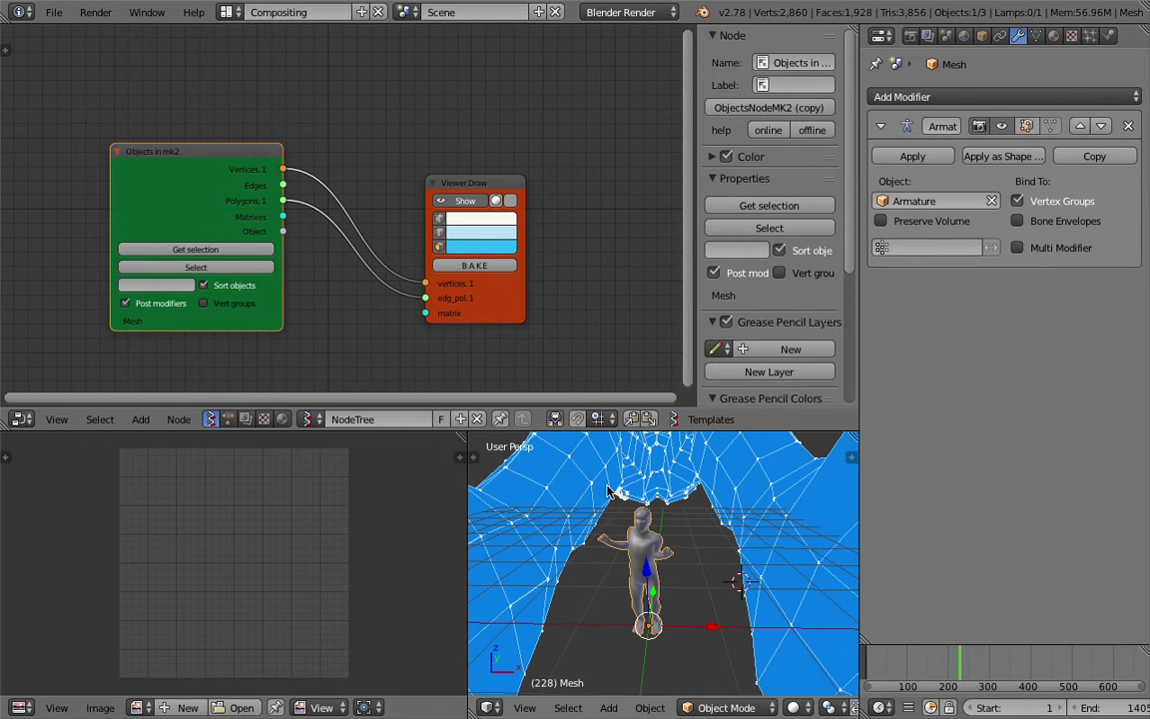
Move the Viewer Draw node farther away and add a Matrix Apply node between the two nodes.
left_click_drag(468, 181, 517, 132)
key("shift+a")
left_click(356, 121)
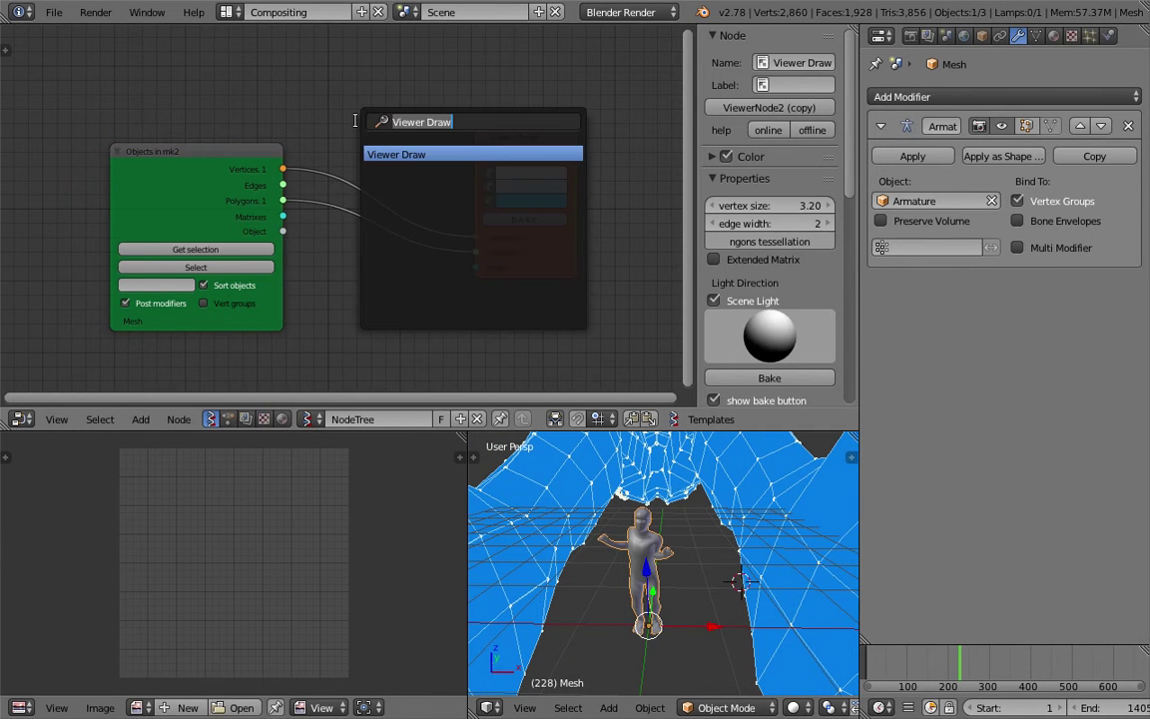
type("appl")
key("Return")
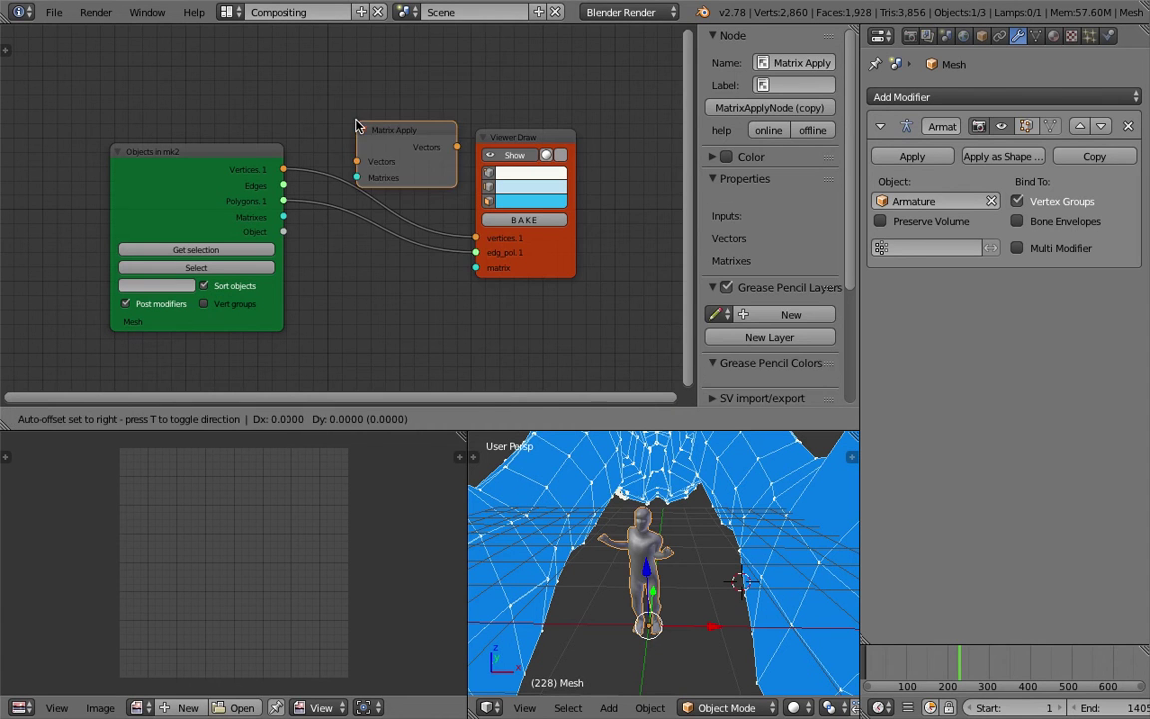
left_click(340, 96)
Feed the object's Vertices and Matrixes into Matrix Apply and connect its Vectors output to Viewer Draw's vertices input.
left_click_drag(284, 169, 284, 217)
left_click_drag(439, 118, 464, 231)
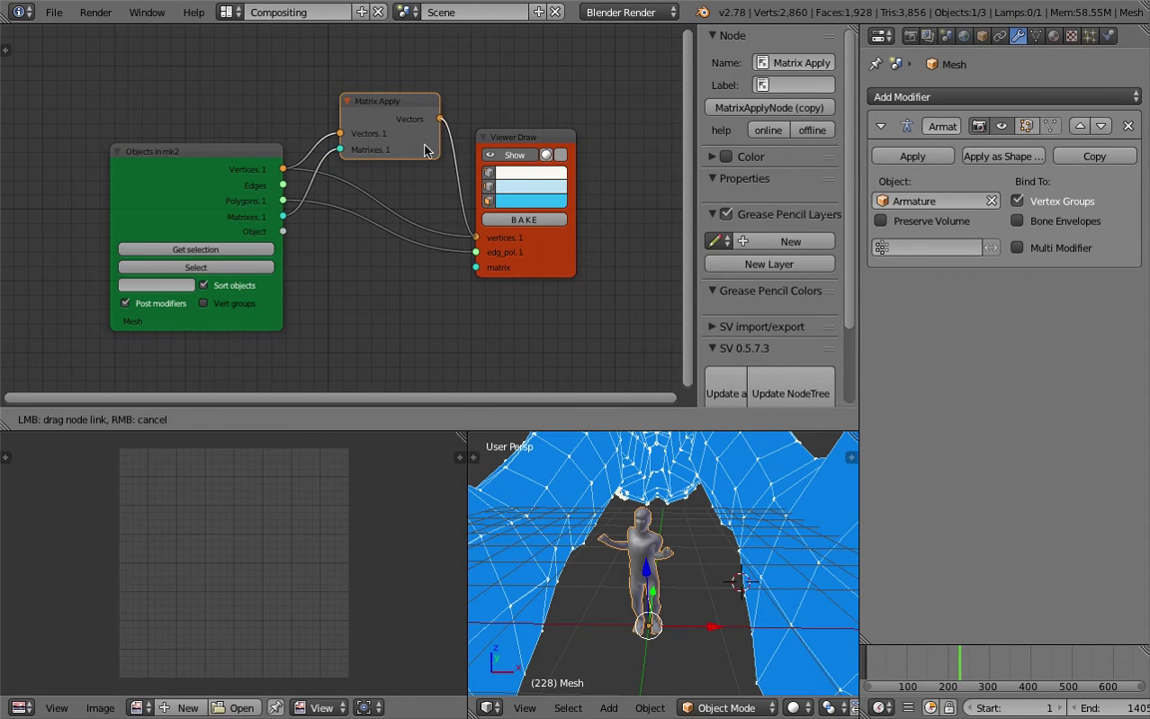
left_click_drag(395, 103, 383, 135)
scroll(747, 595, "up", 5)
middle_click_drag(747, 595, 671, 564)
scroll(677, 552, "down", 3)
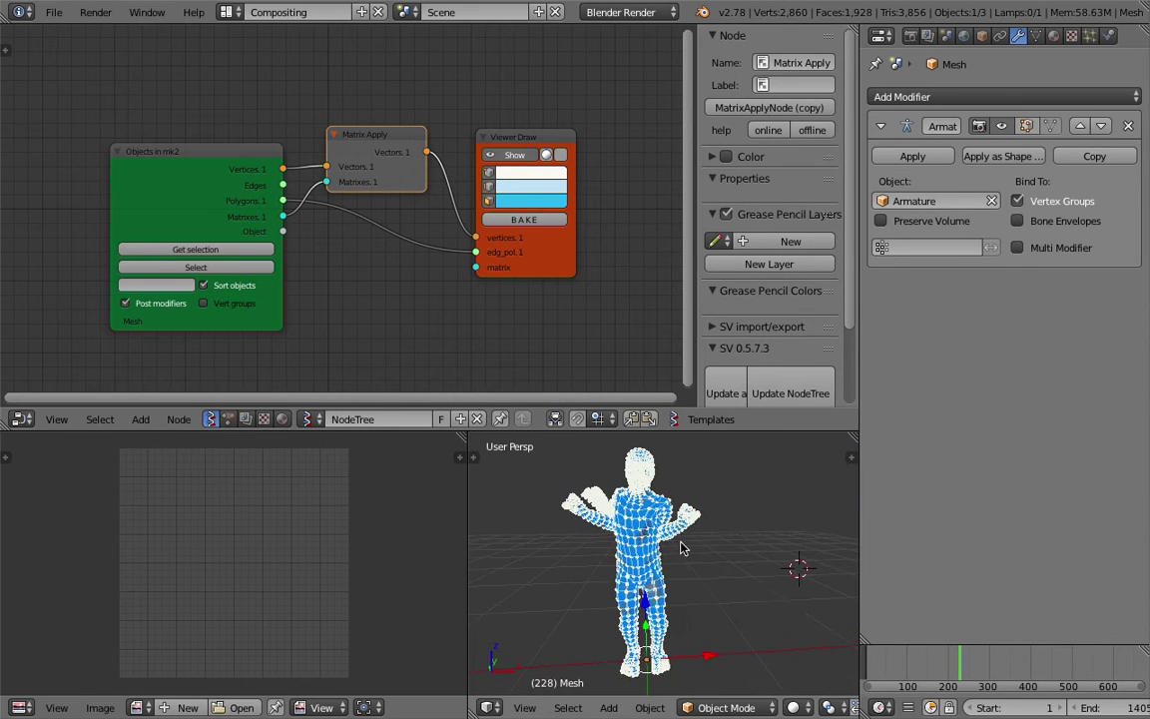
Deselect everything and scrub the animation to frame 160 to inspect the drawn figure's points up close.
left_click(747, 526)
key("a")
left_click(919, 672)
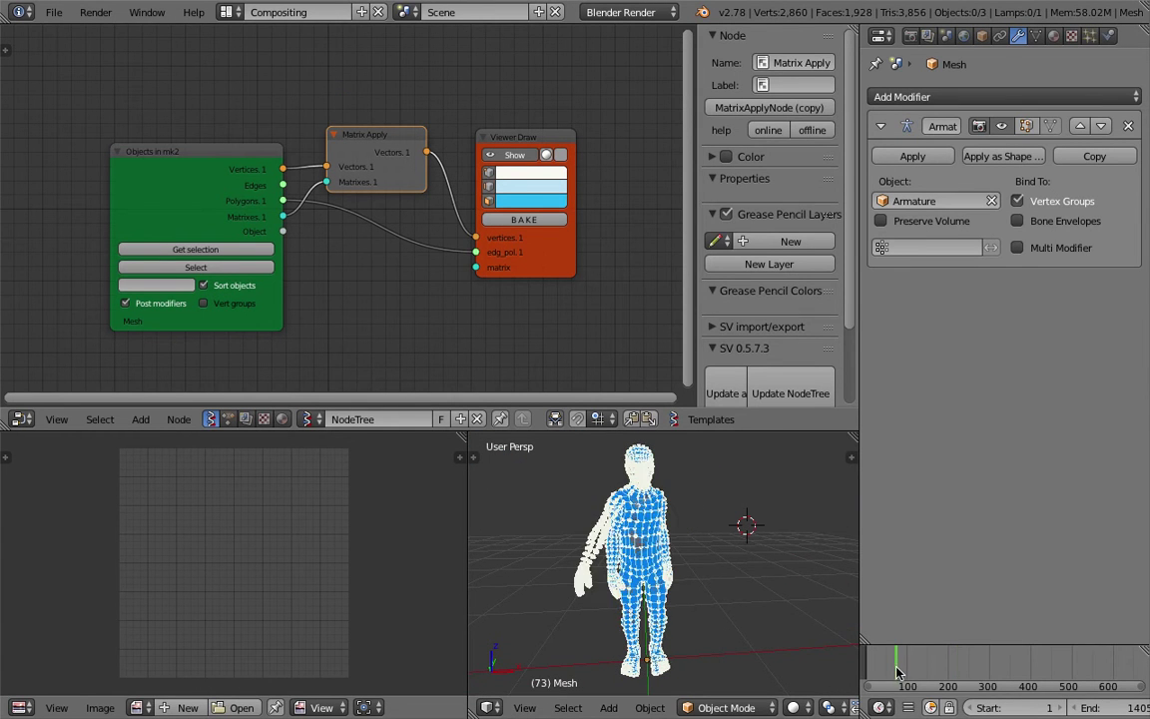
scroll(630, 492, "up", 4)
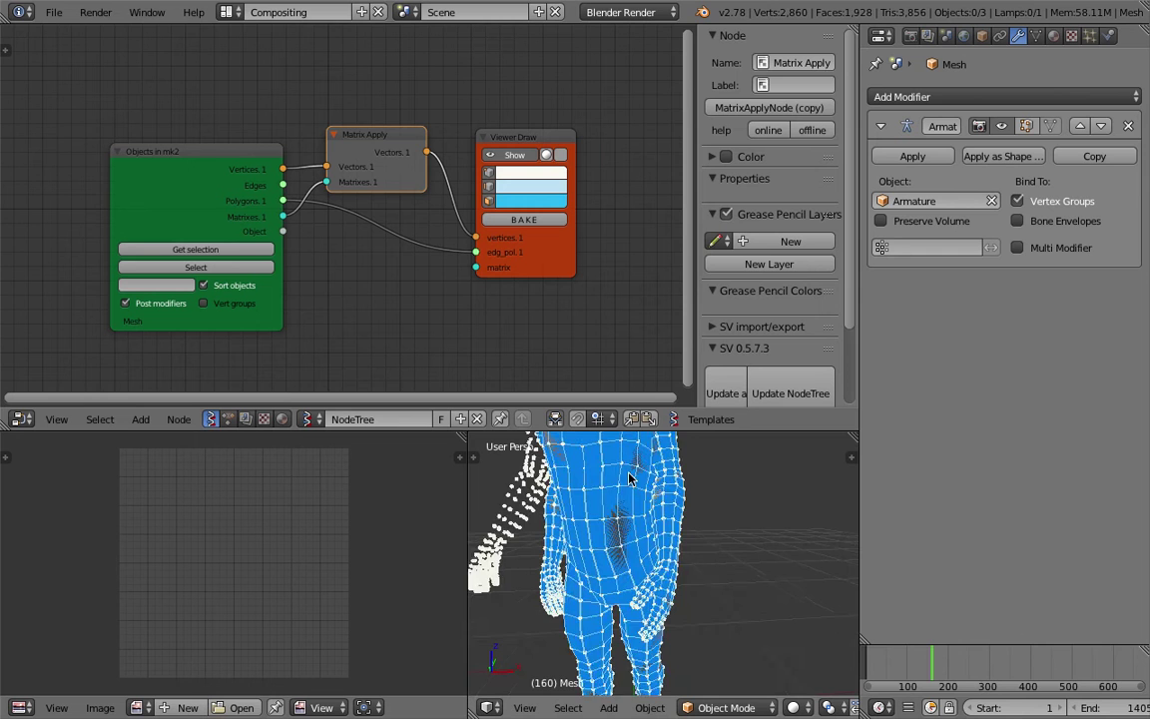
middle_click_drag(539, 527, 557, 455)
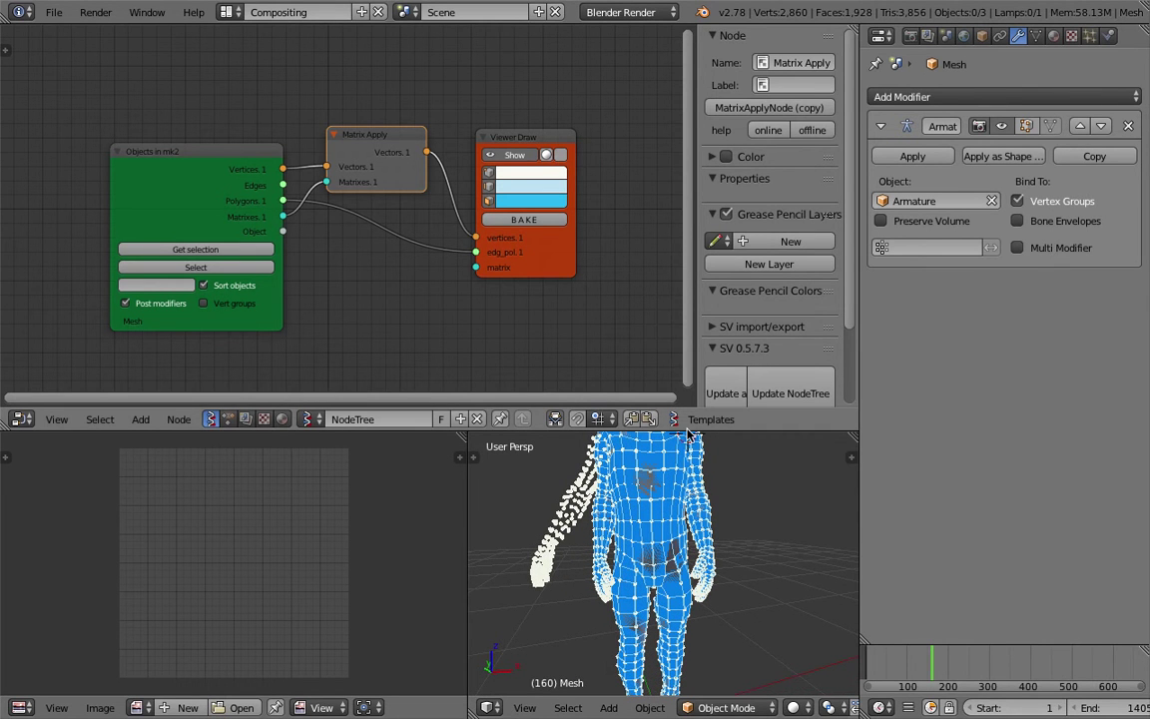
Enlarge the 3D view's height and turn off vertex display in the Viewer Draw node.
left_click_drag(689, 432, 691, 349)
scroll(687, 409, "down", 3)
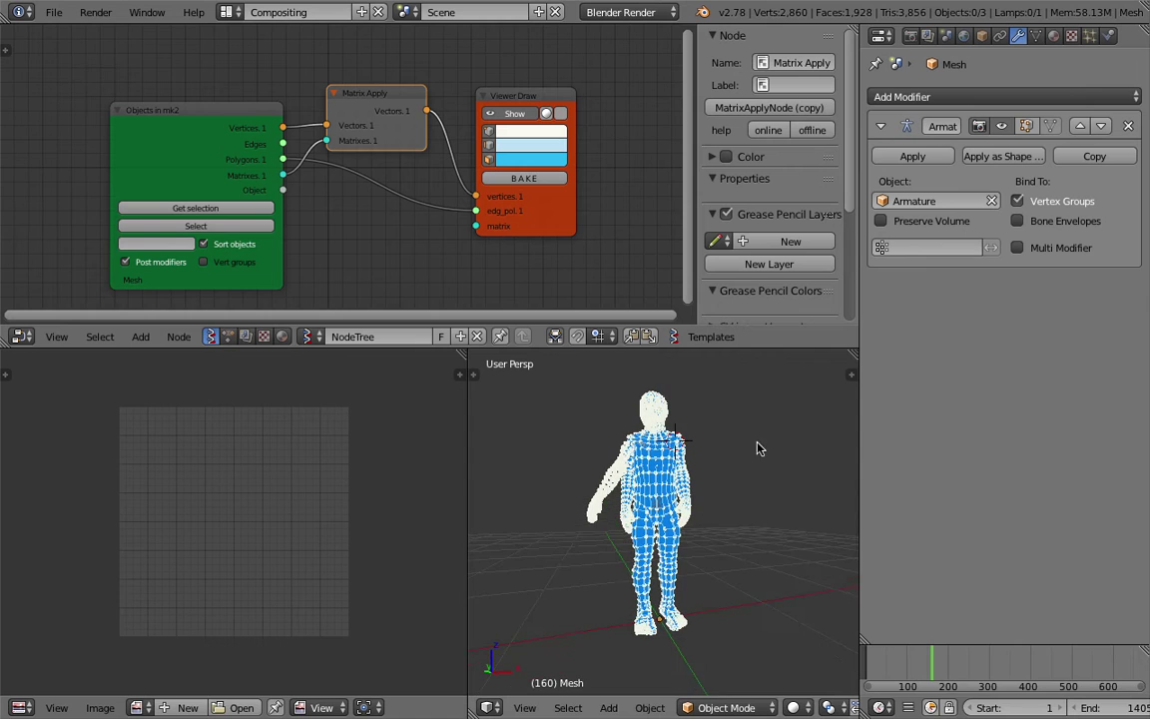
left_click(490, 130)
middle_click_drag(660, 475, 670, 470)
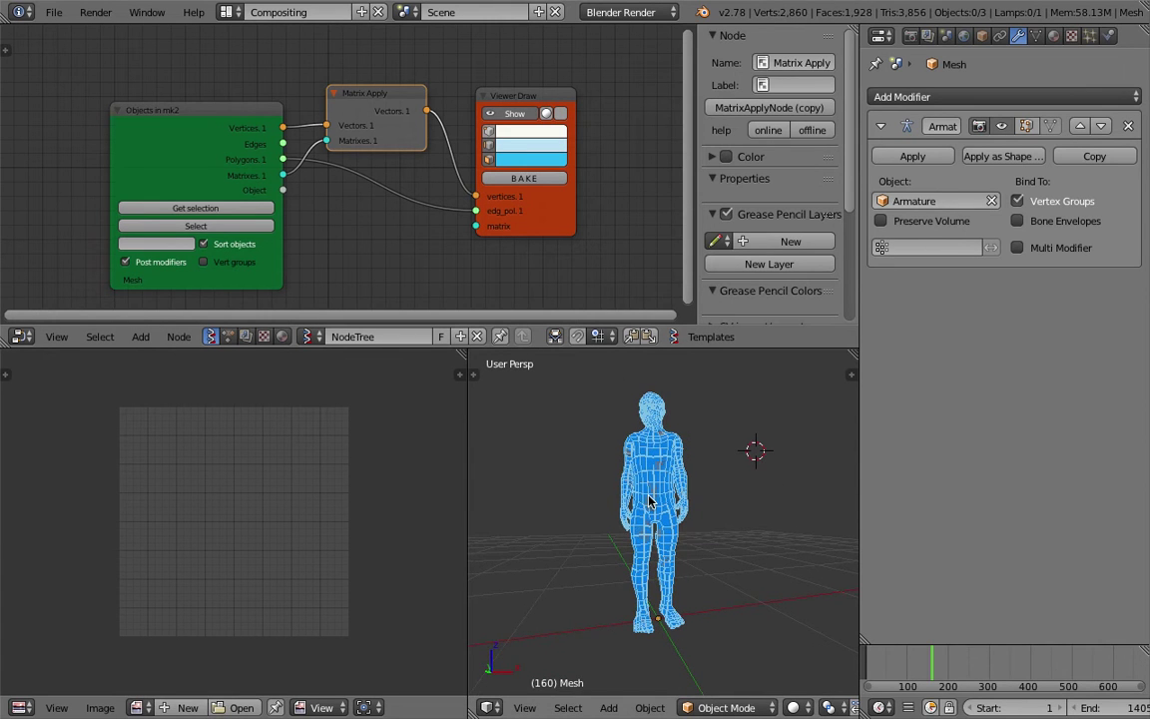
Scrub the animation to frame 237 to preview the drawn figure's poses.
left_click_drag(884, 662, 930, 659)
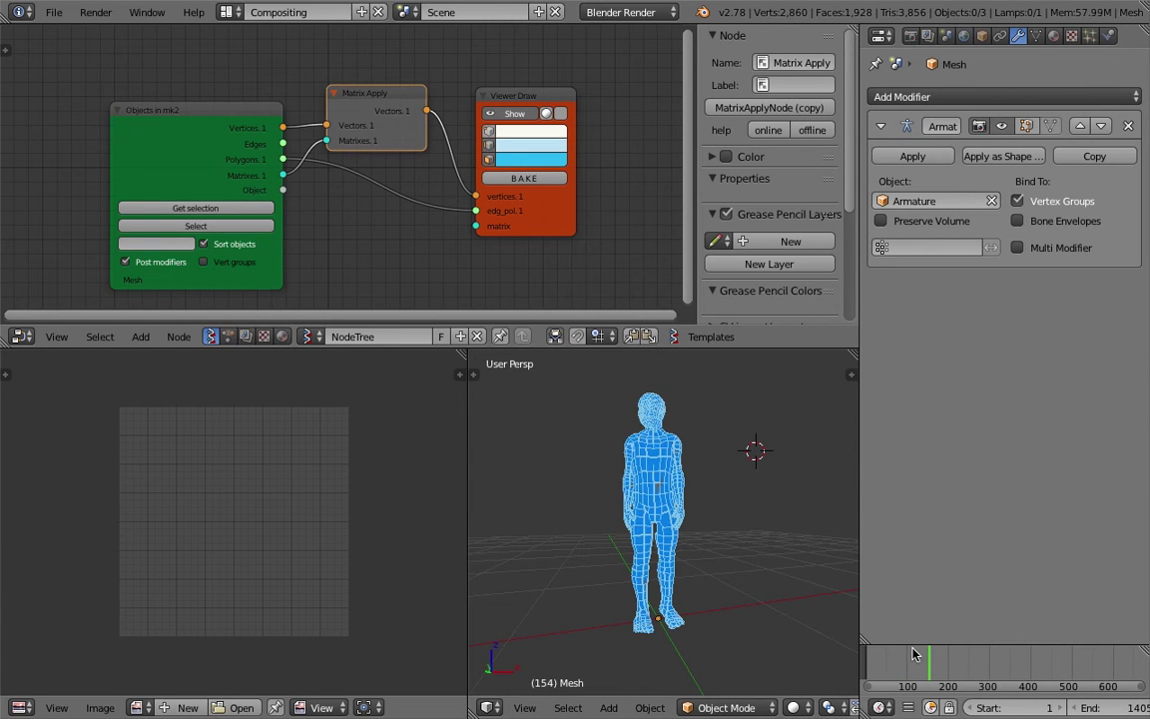
scroll(697, 507, "down", 2)
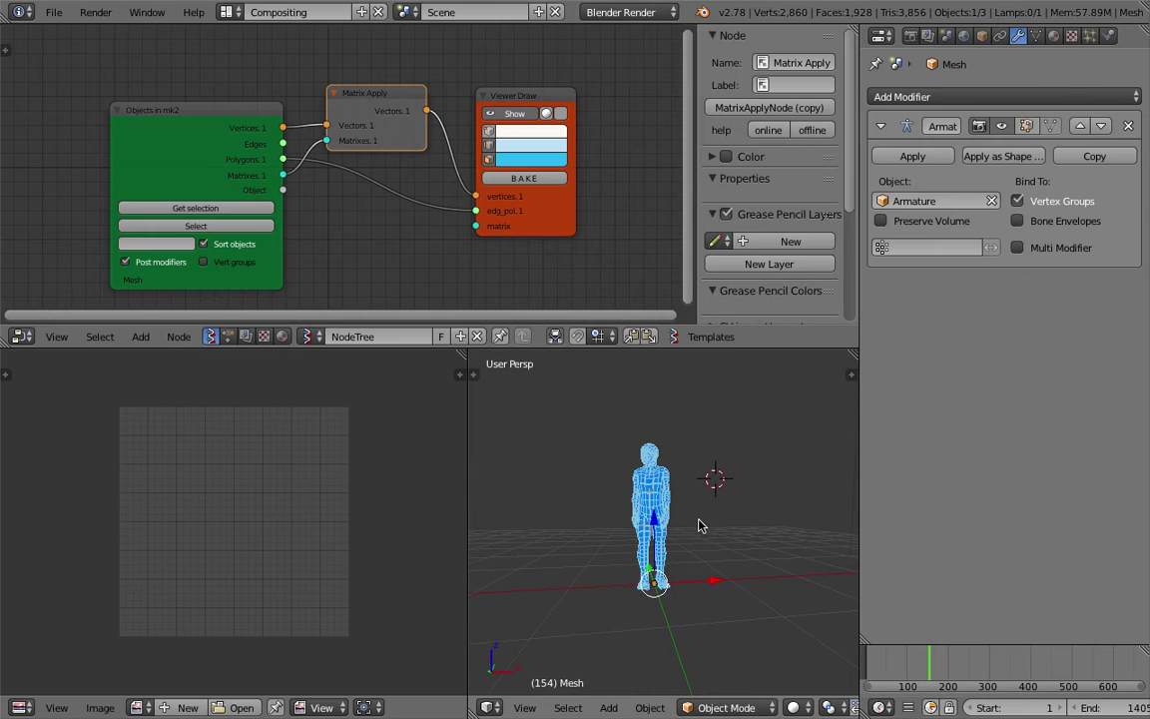
scroll(630, 498, "up", 1)
left_click(903, 667)
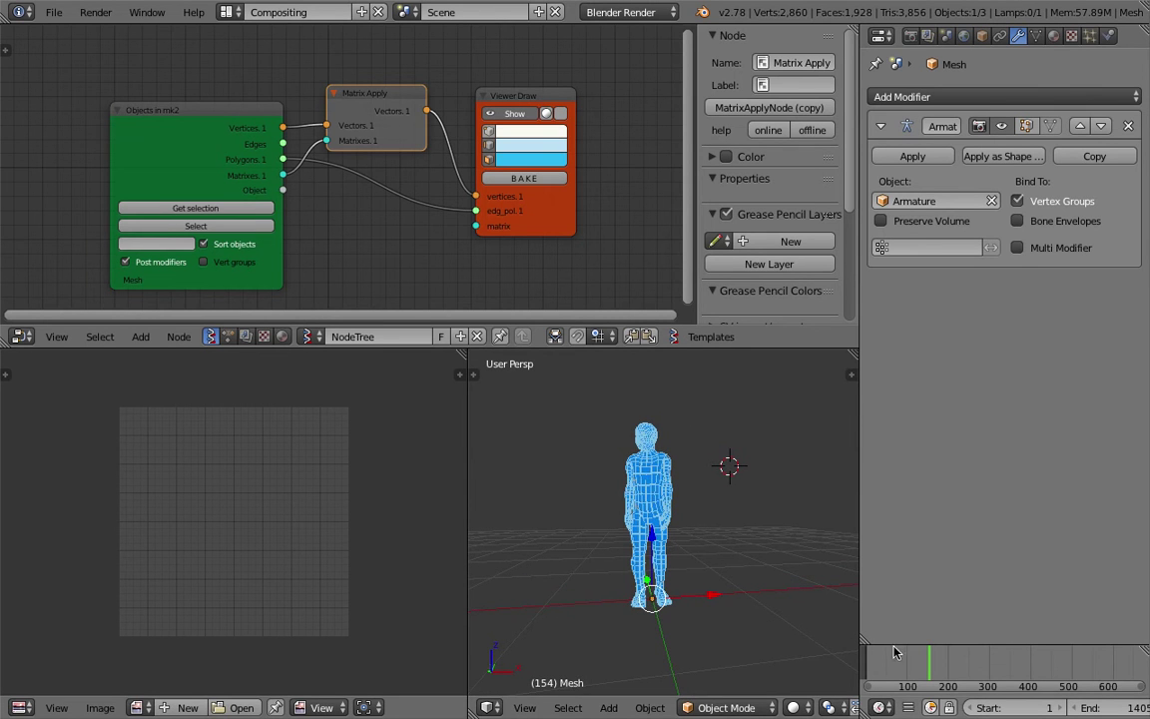
left_click(933, 667)
left_click_drag(935, 667, 963, 667)
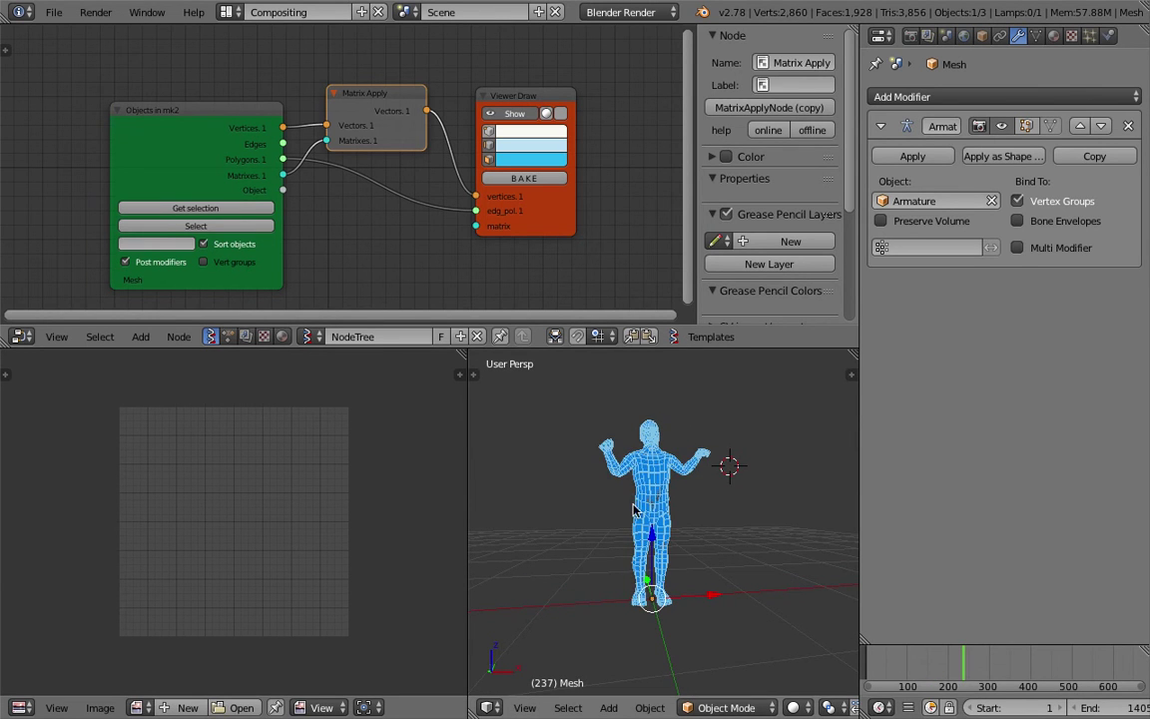
Shift the Objects in mk2, Matrix Apply and Viewer Draw nodes to tidy the node layout.
left_click(53, 12)
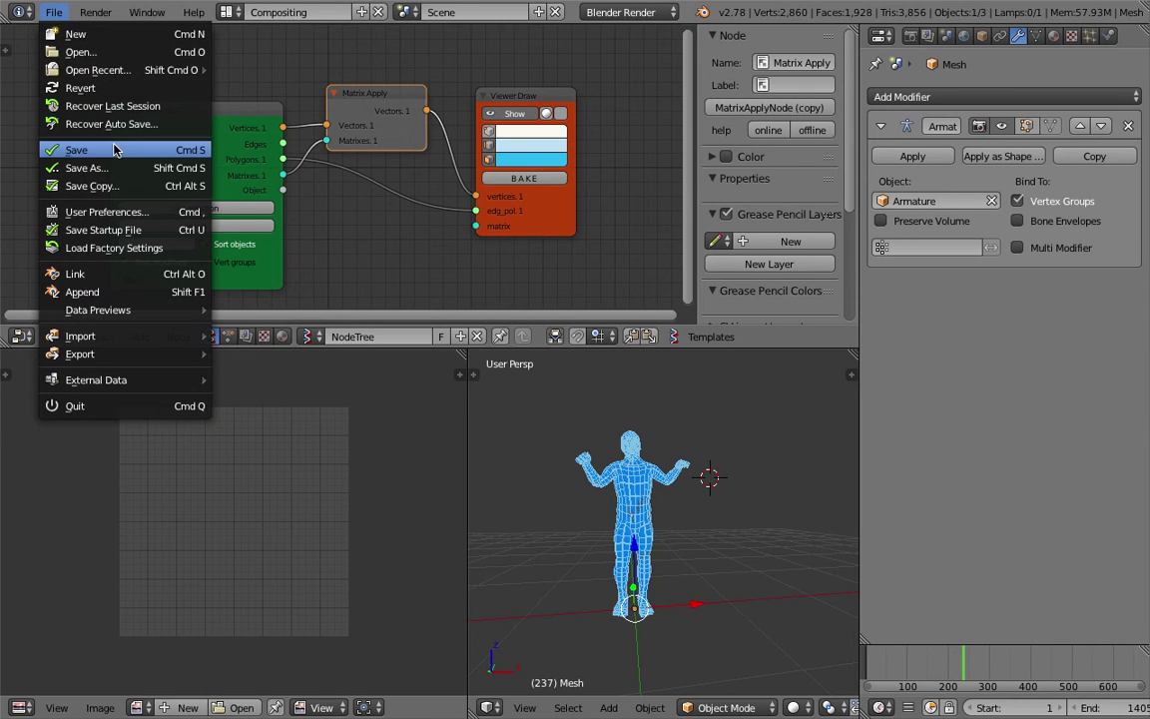
left_click_drag(226, 116, 196, 86)
left_click_drag(340, 86, 332, 54)
left_click_drag(521, 97, 493, 99)
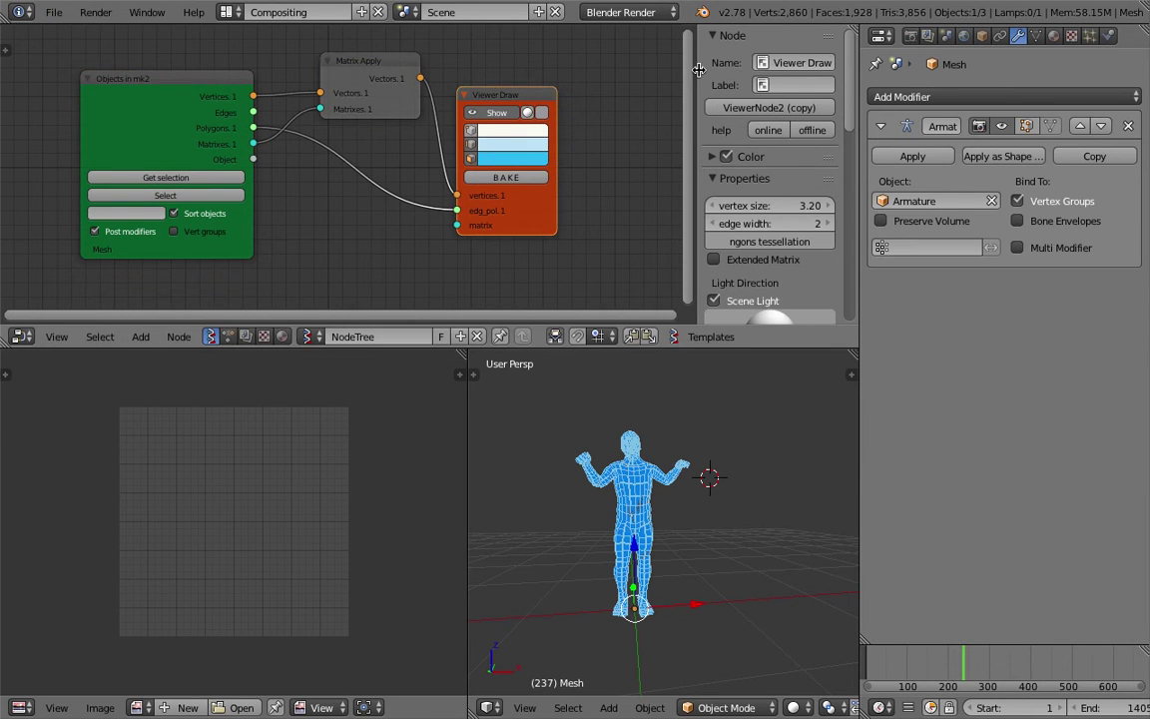
Hide the node editor's sidebar and widen the 3D view at the image editor's expense.
key("n")
middle_click_drag(663, 429, 695, 462)
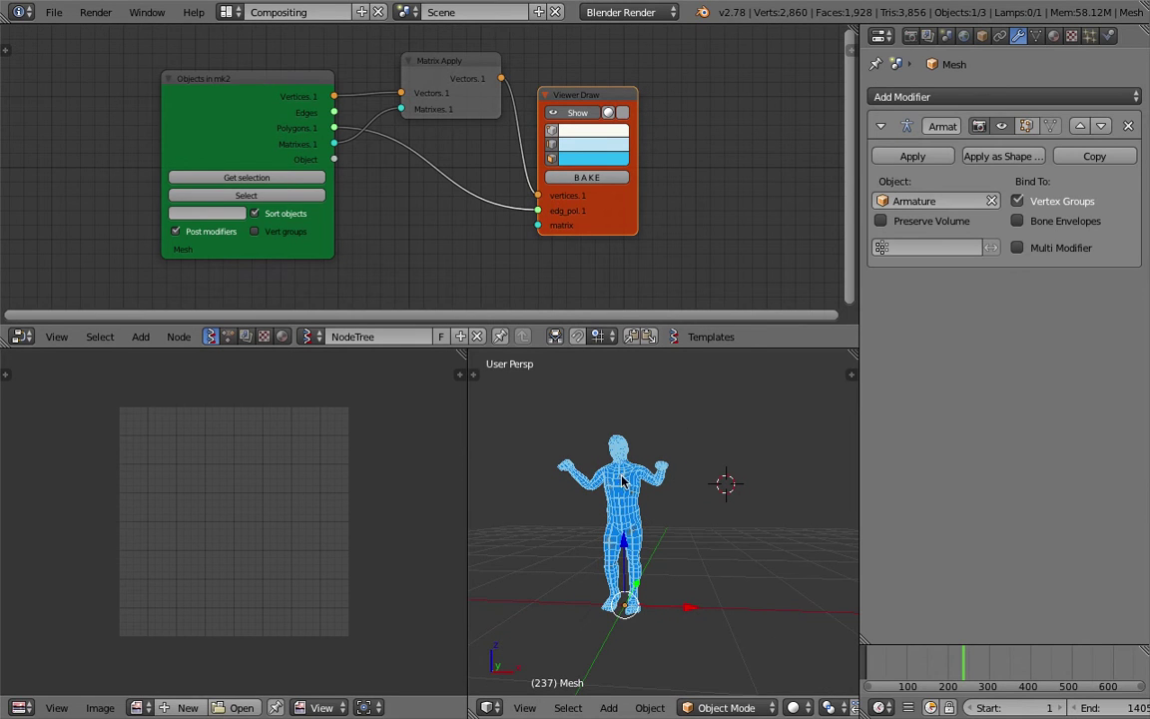
left_click_drag(467, 434, 346, 435)
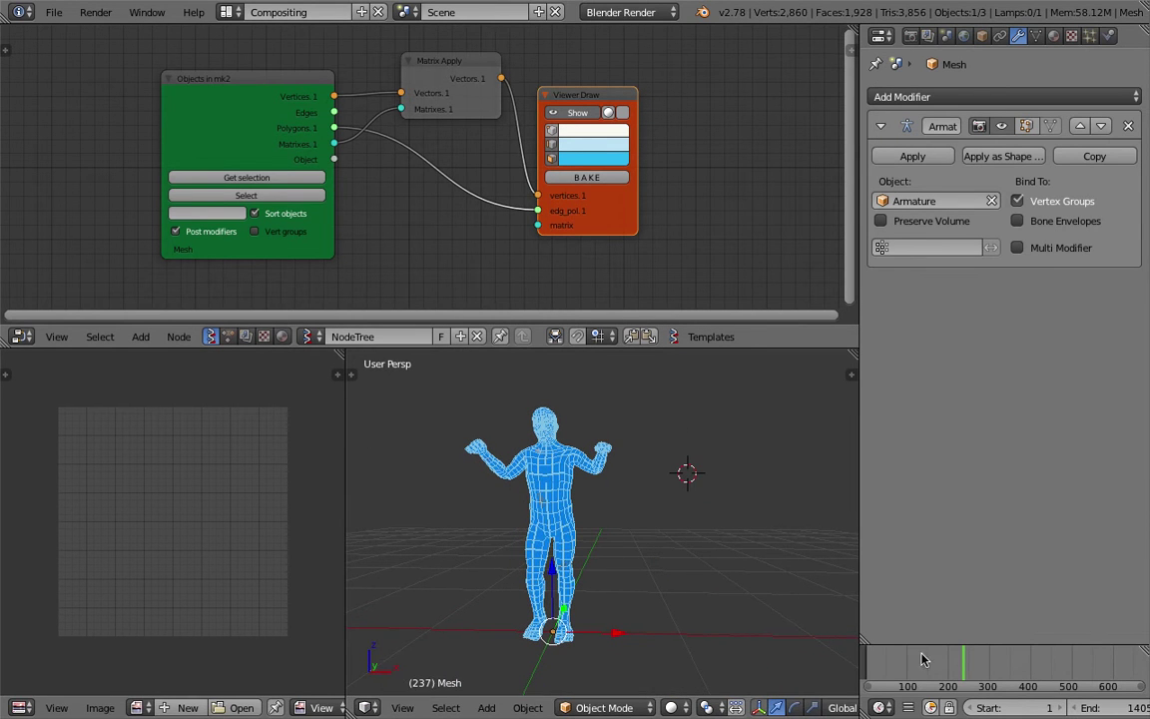
Play the animation and stop it at frame 265 to choose a pose.
scroll(996, 709, "down", 3)
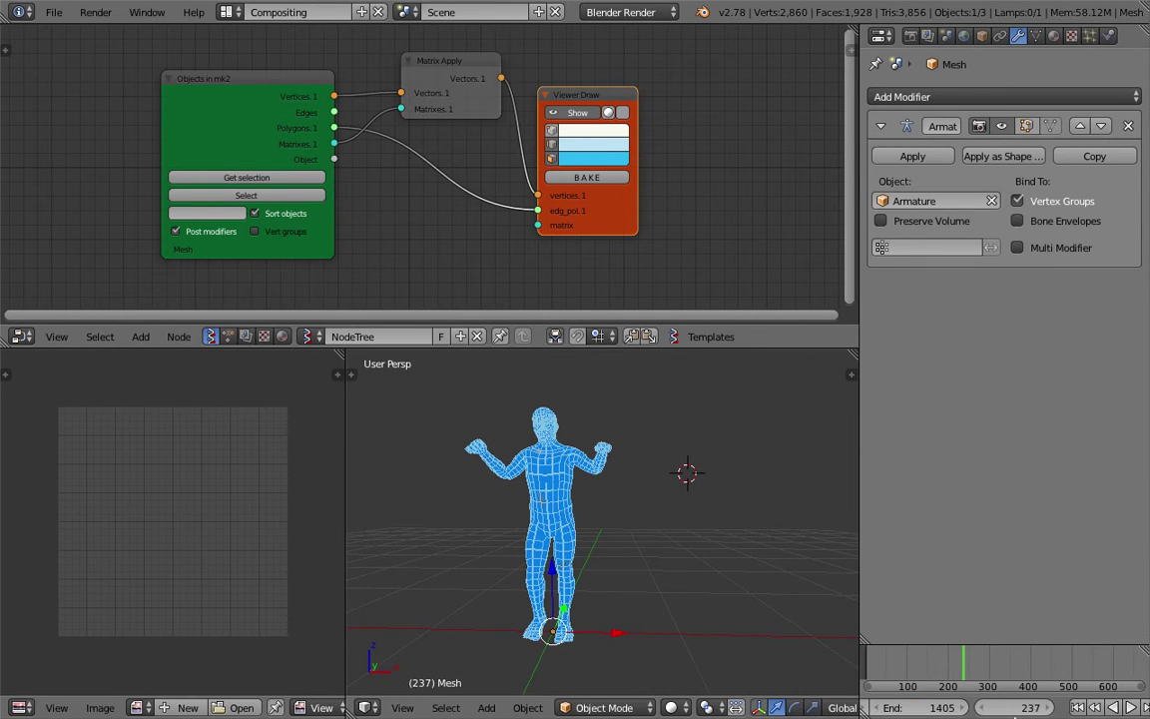
left_click(1111, 709)
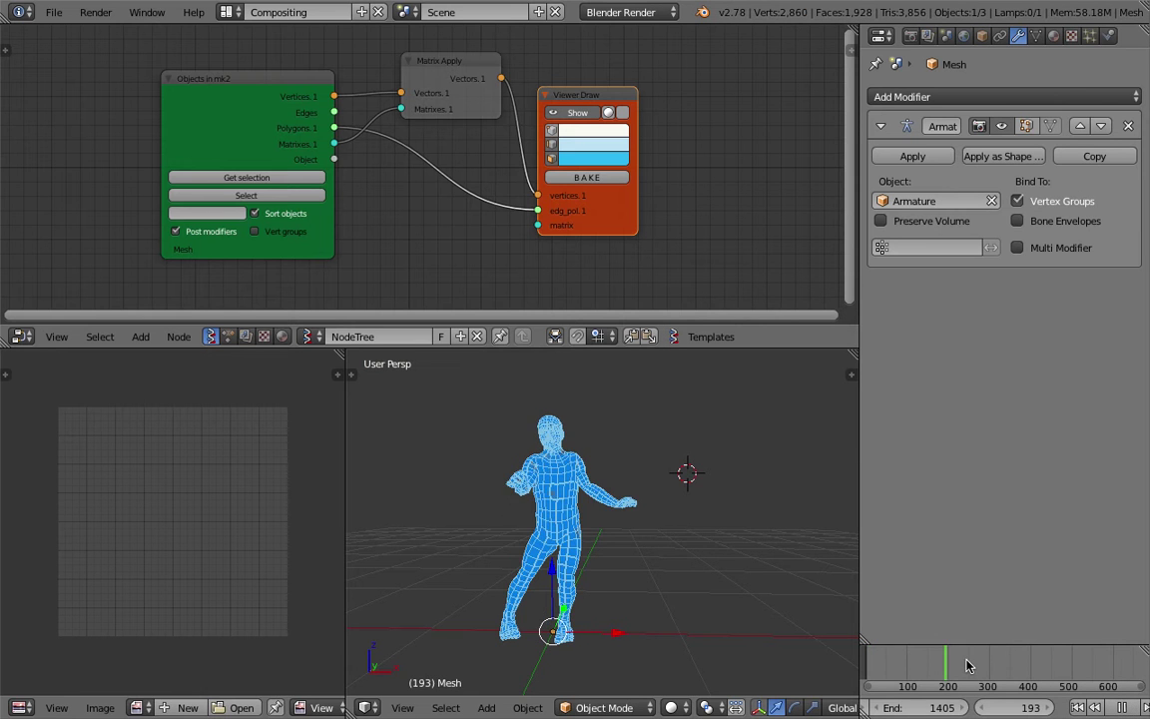
key("alt+a")
middle_click_drag(537, 456, 571, 457)
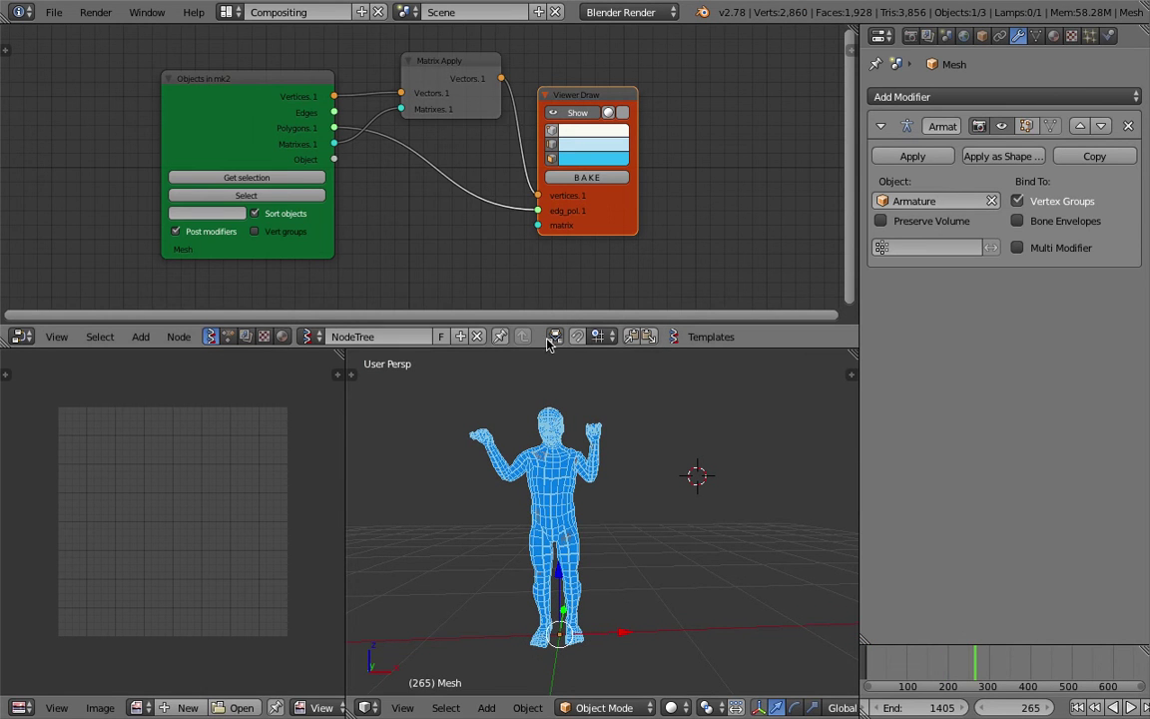
Bake the Viewer Draw output and move the baked figure along X beside the animated one.
left_click(611, 185)
key("g")
key("x")
left_click(752, 482)
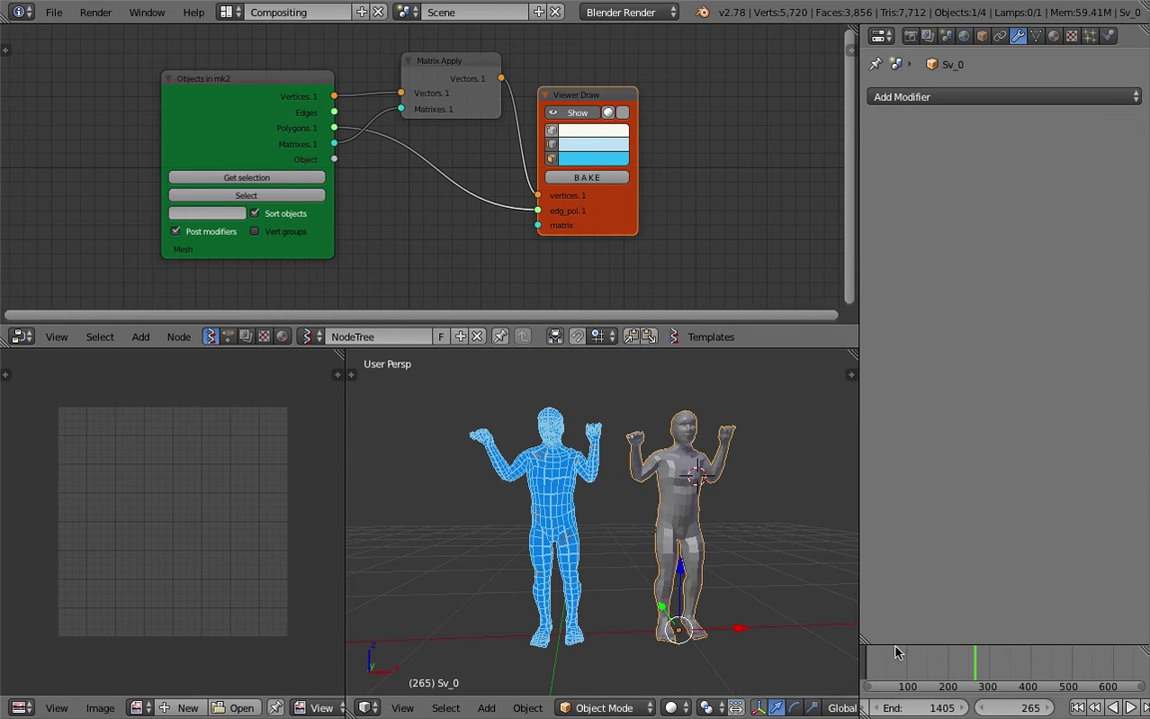
Set the timeline to frame 442 and bake that pose as a second figure.
left_click(1048, 676)
scroll(608, 414, "down", 3)
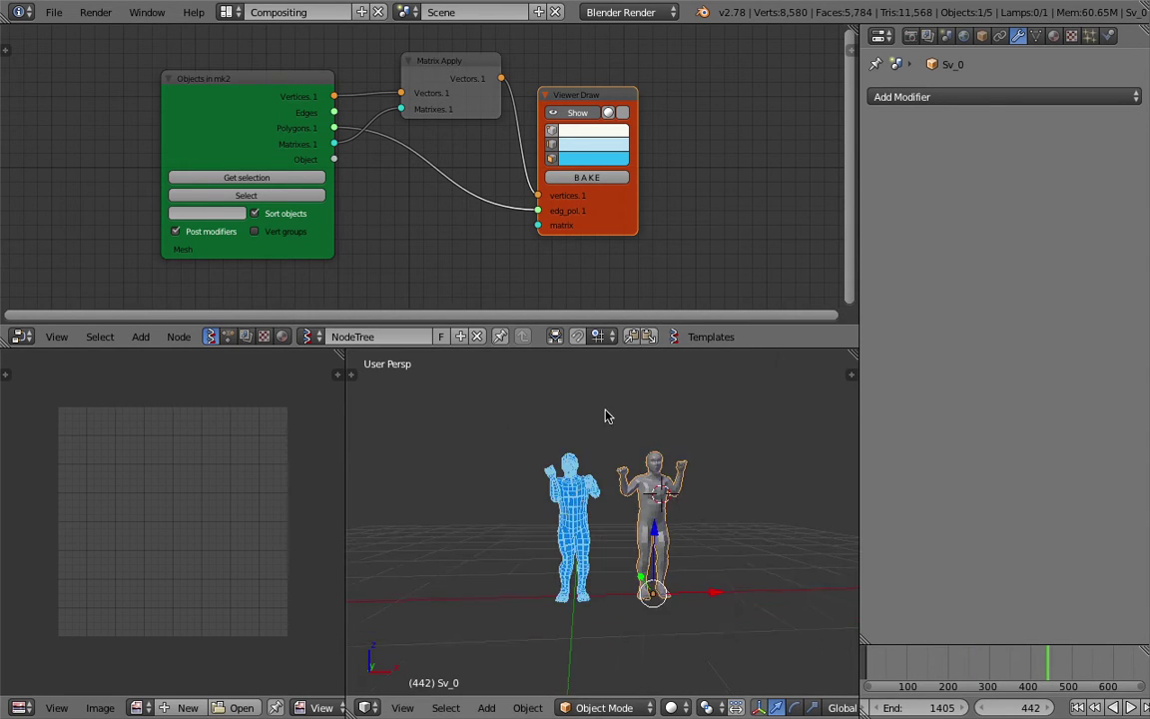
middle_click_drag(608, 414, 492, 502)
right_click(492, 502)
key("g")
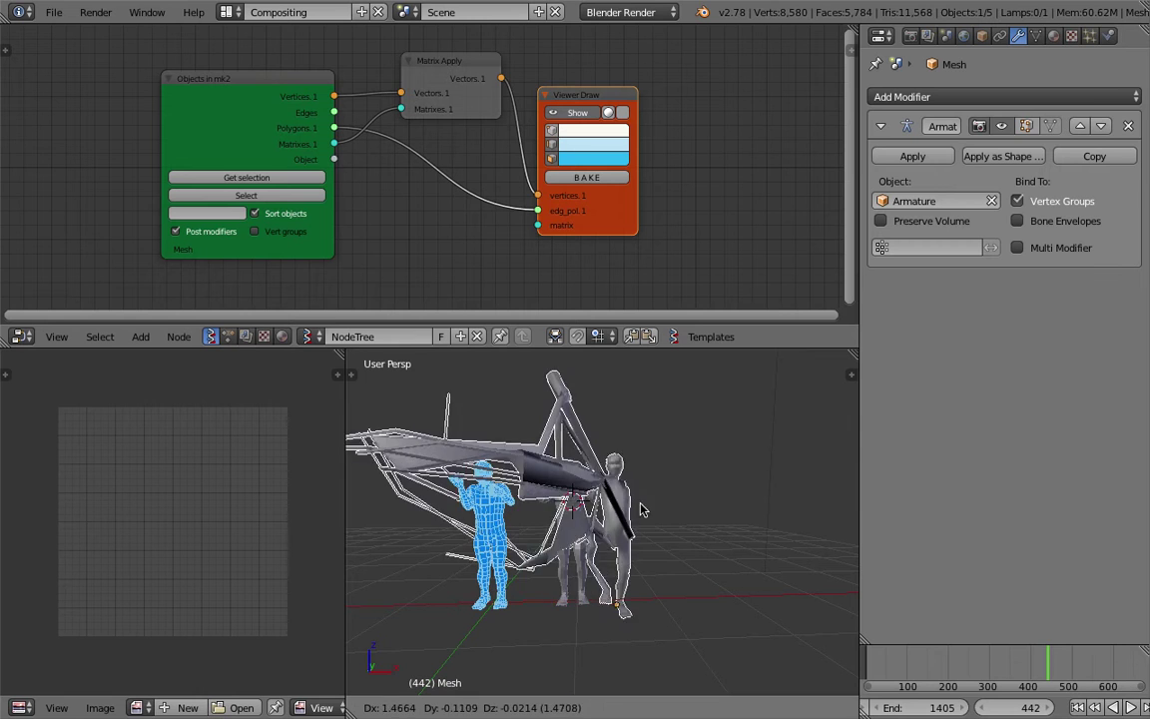
right_click(588, 504)
Move the second baked figure out to the far side of the first one and deselect everything.
right_click(517, 497)
key("g")
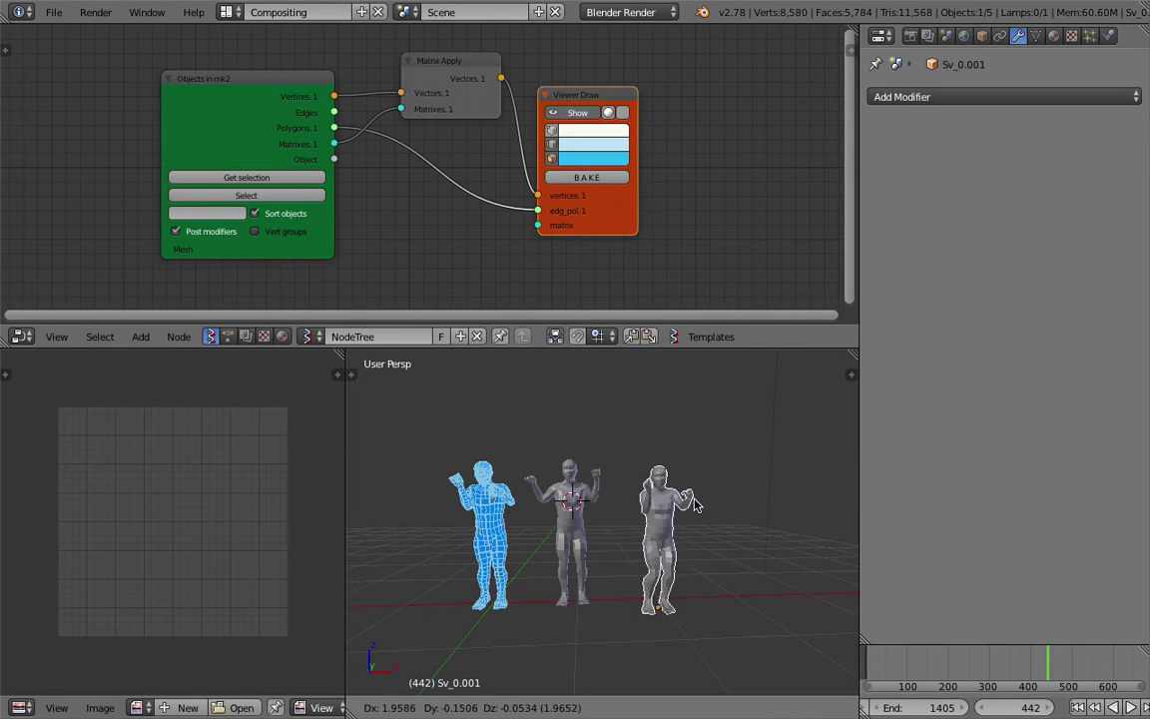
left_click(676, 497)
key("a")
key("a")
key("a")
Move the lamp and the camera to the second layer.
scroll(667, 473, "down", 6)
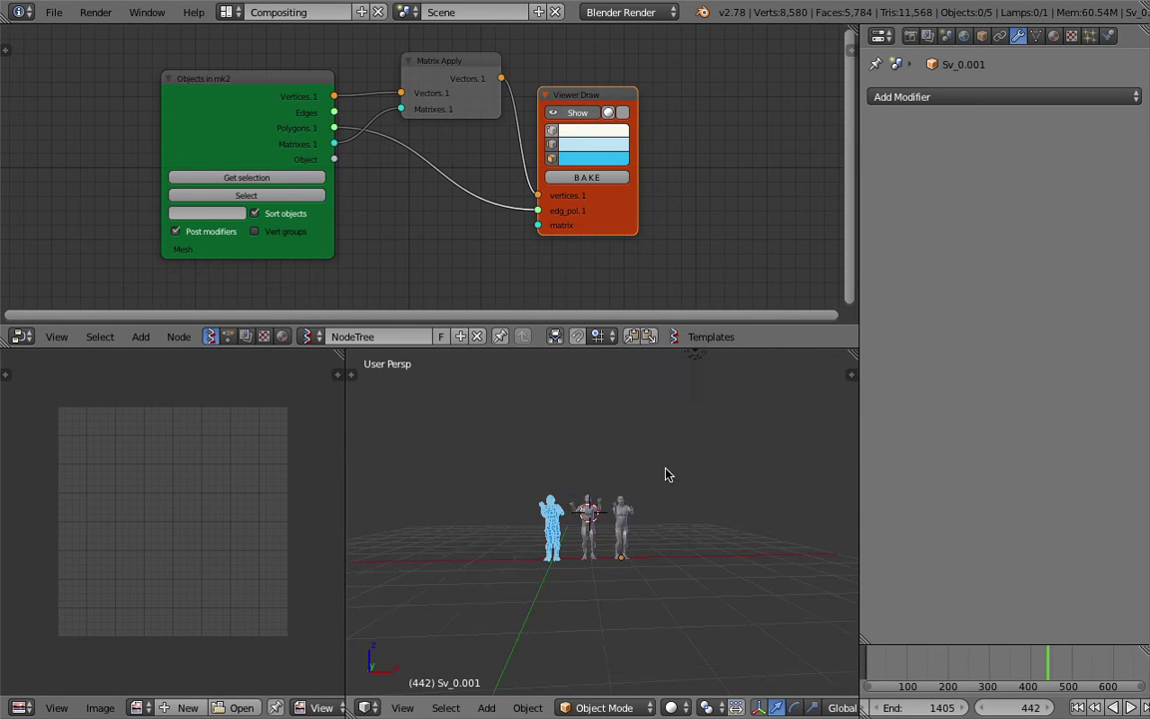
right_click(681, 385)
scroll(605, 455, "down", 5)
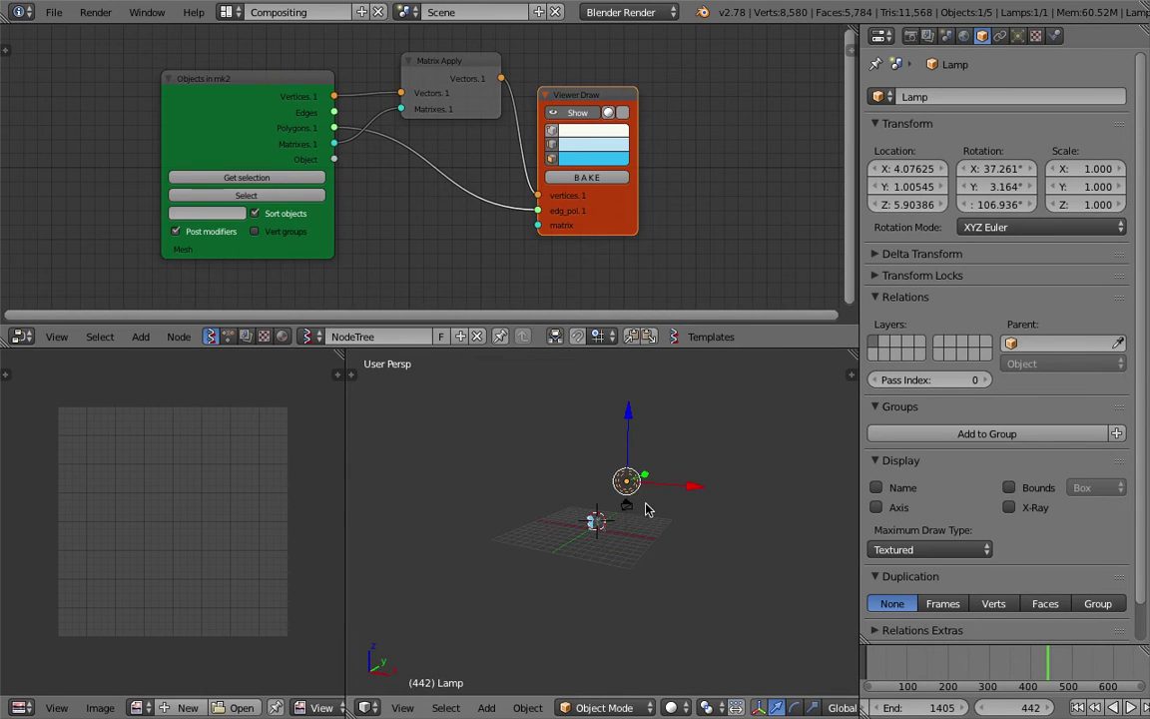
right_click(640, 508)
key("m")
key("2")
Bring the three figures into close view and switch the viewport to wireframe shading.
scroll(632, 522, "up", 8)
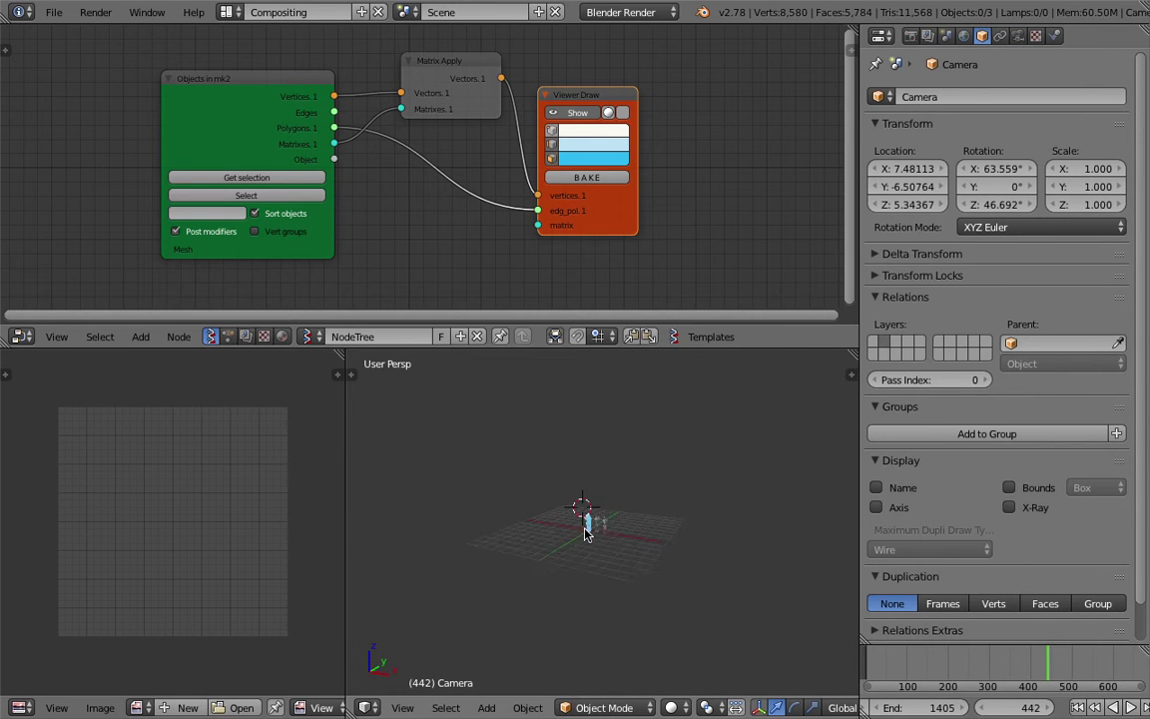
scroll(621, 537, "down", 3)
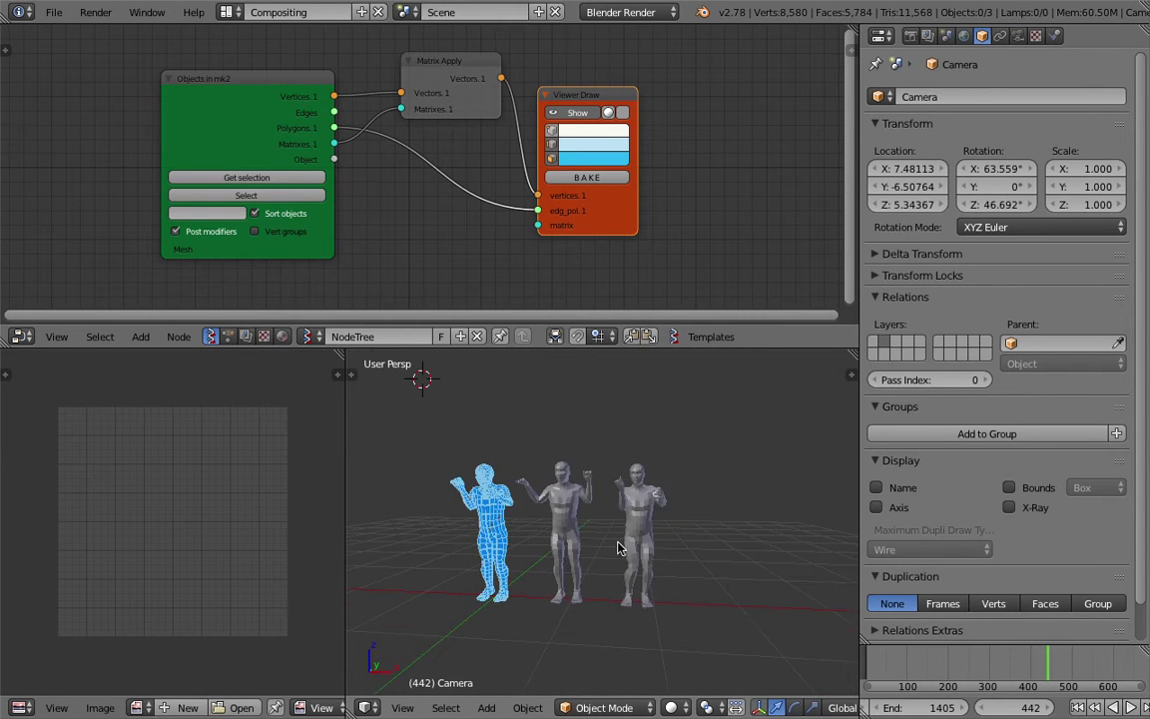
scroll(644, 539, "up", 3)
mouse_move(616, 544)
middle_mouse_down()
mouse_move(645, 539)
mouse_move(649, 519)
middle_mouse_up()
key("z")
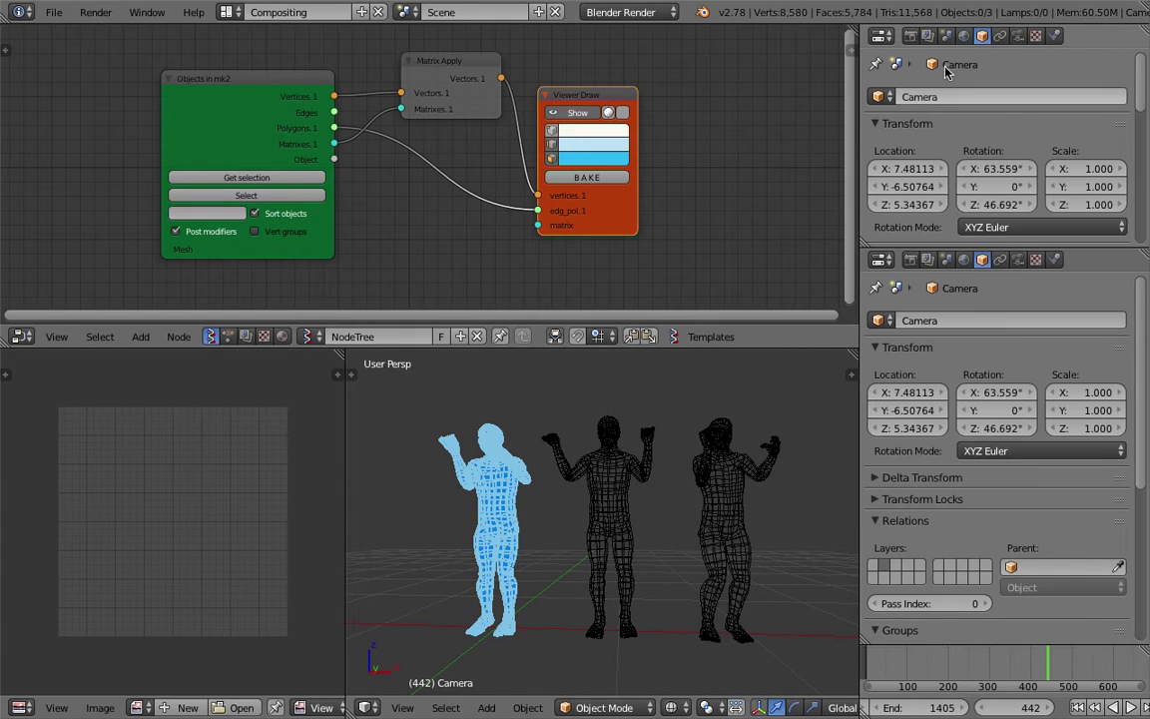
Split the properties area in two and turn its upper part into an Outliner.
left_click(881, 36)
left_click(925, 323)
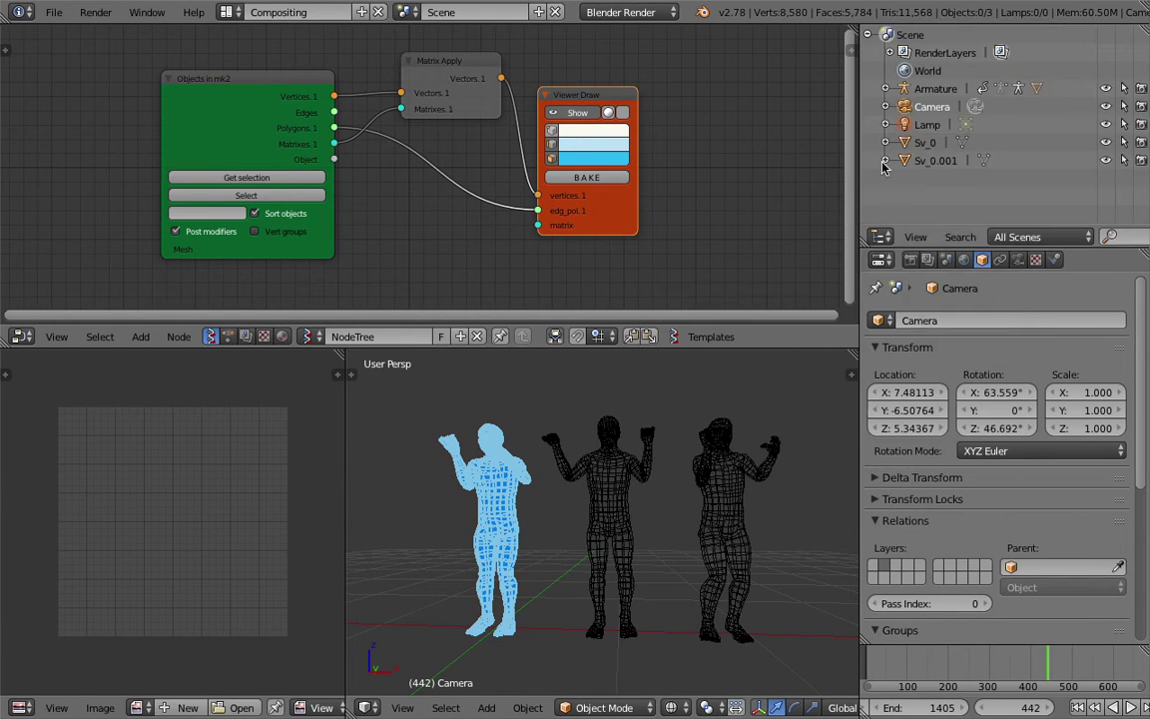
left_click(736, 402)
middle_click_drag(739, 404, 744, 415)
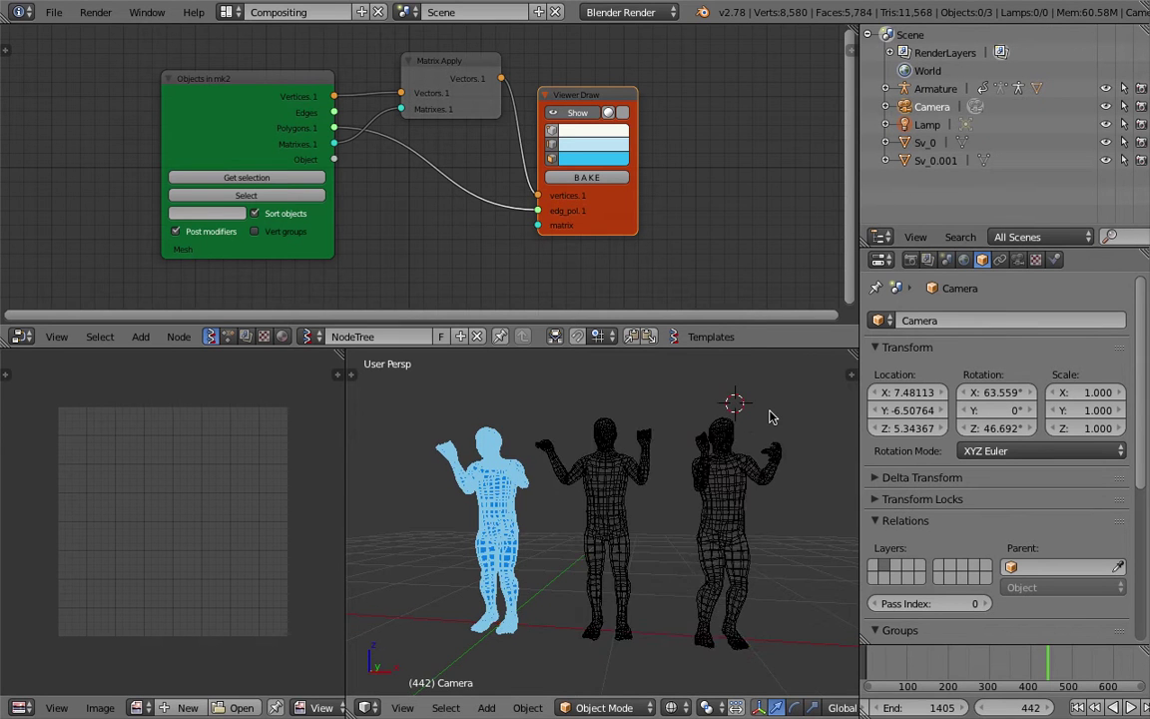
key("a")
key("a")
left_click(768, 411)
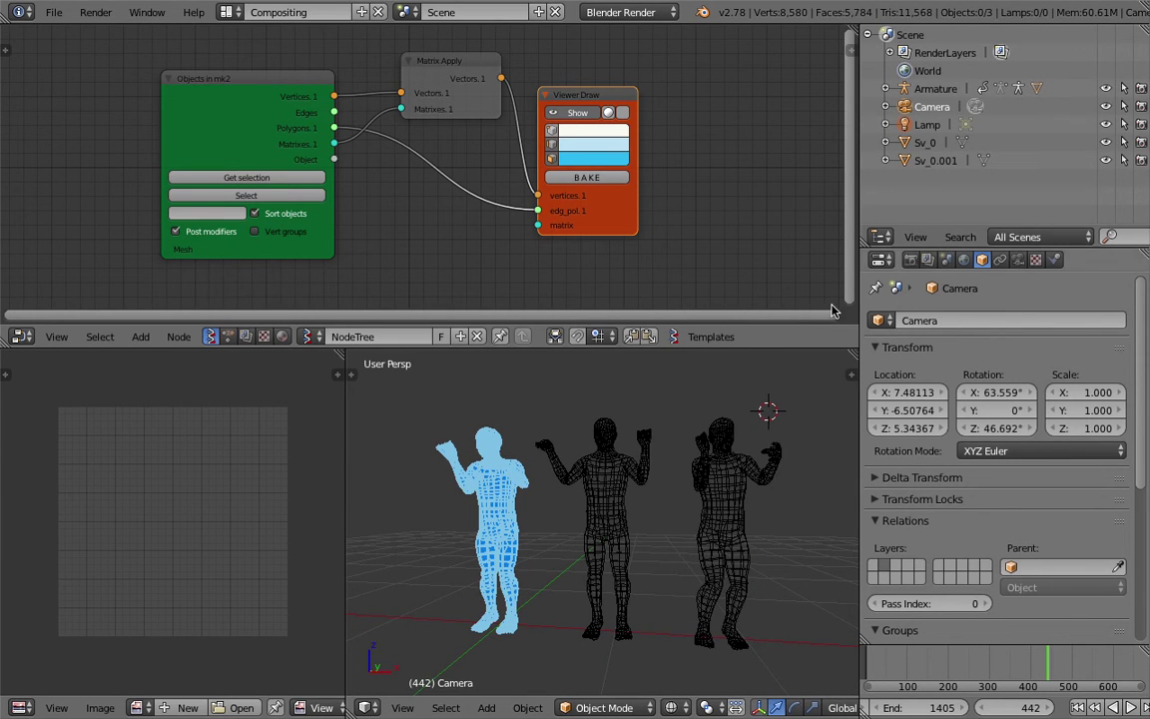
Select the middle baked figure, Sv_0, with all three figures kept in view.
right_click(702, 483)
right_click(640, 506)
scroll(642, 511, "down", 2)
middle_click_drag(642, 513, 757, 550)
Play the animation from frame 1, repeatedly baking the Viewer Draw output at successive poses, and stop at frame 305.
left_click(1082, 708)
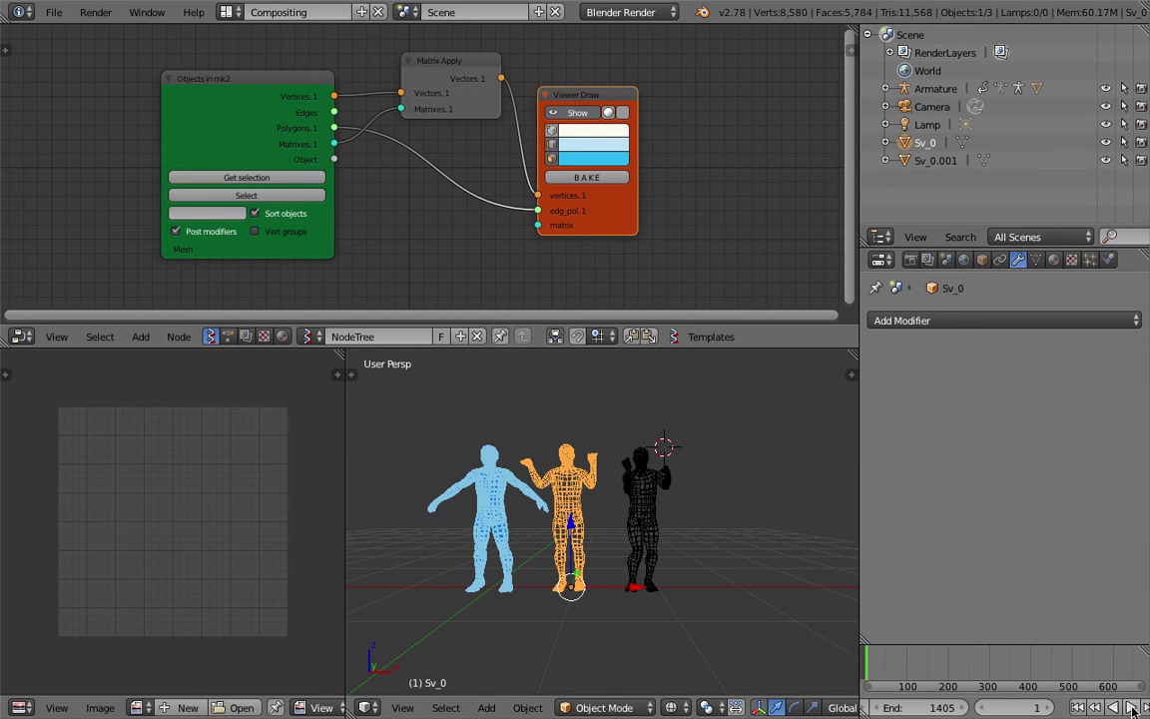
left_click(1132, 708)
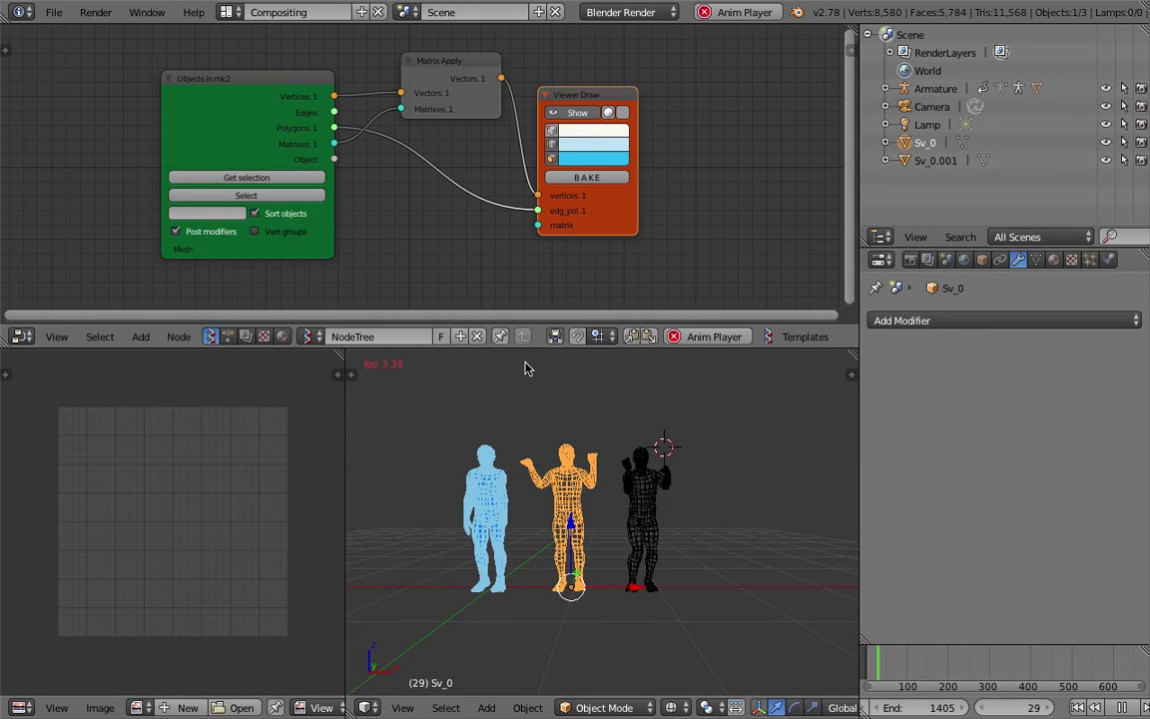
left_click(601, 185)
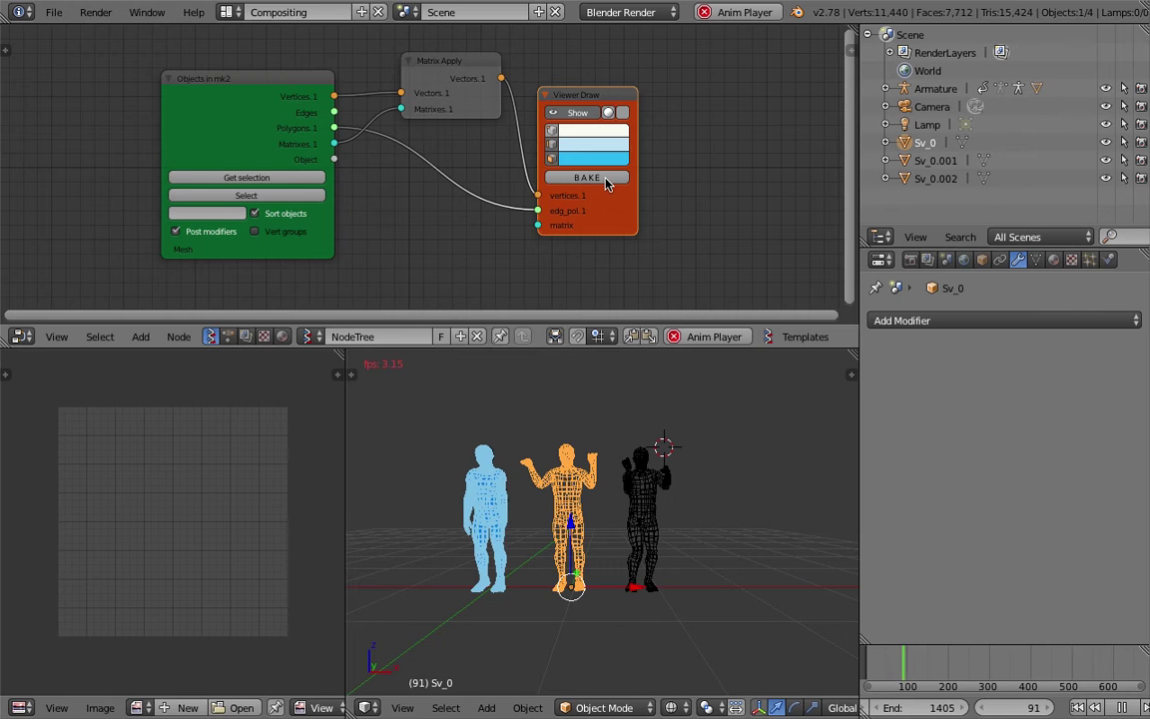
left_click(607, 180)
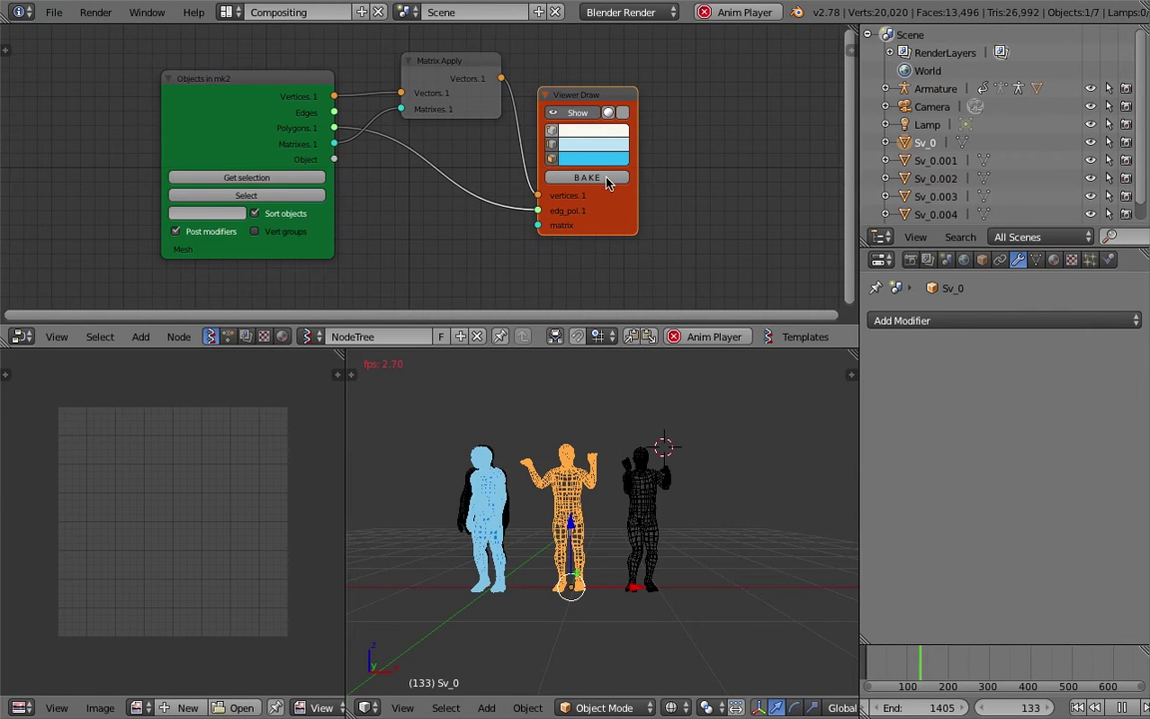
left_click(607, 182)
left_click(608, 181)
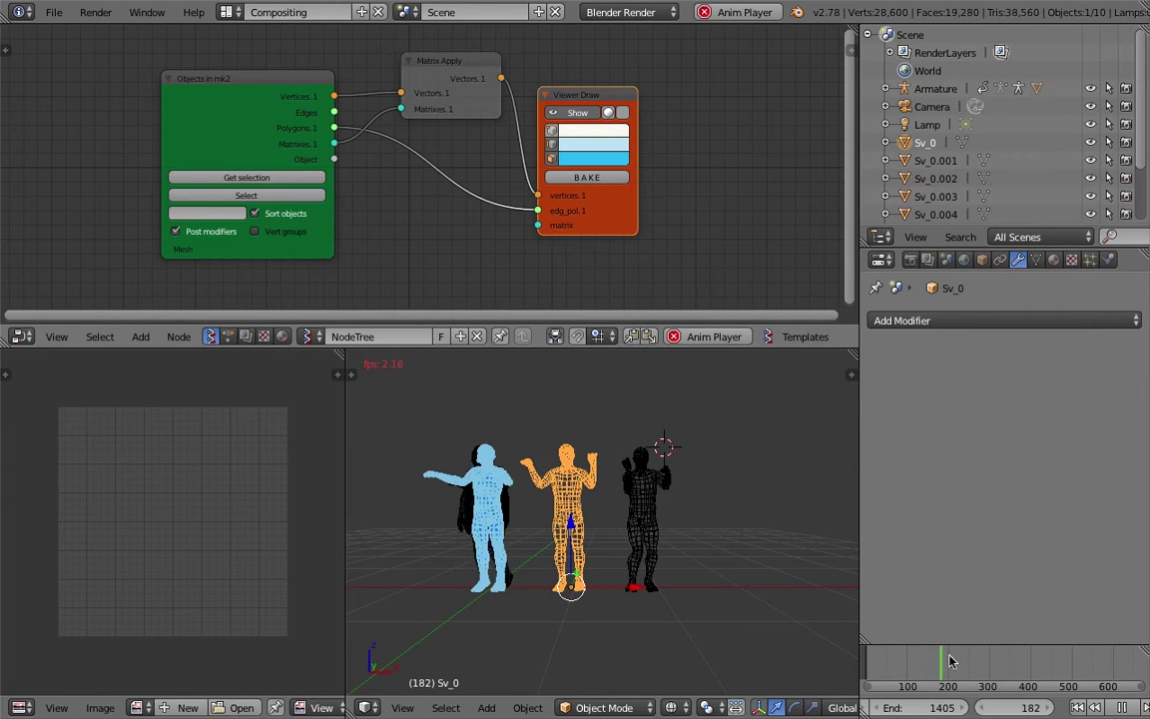
left_click(603, 178)
left_click(603, 178)
left_click(603, 178)
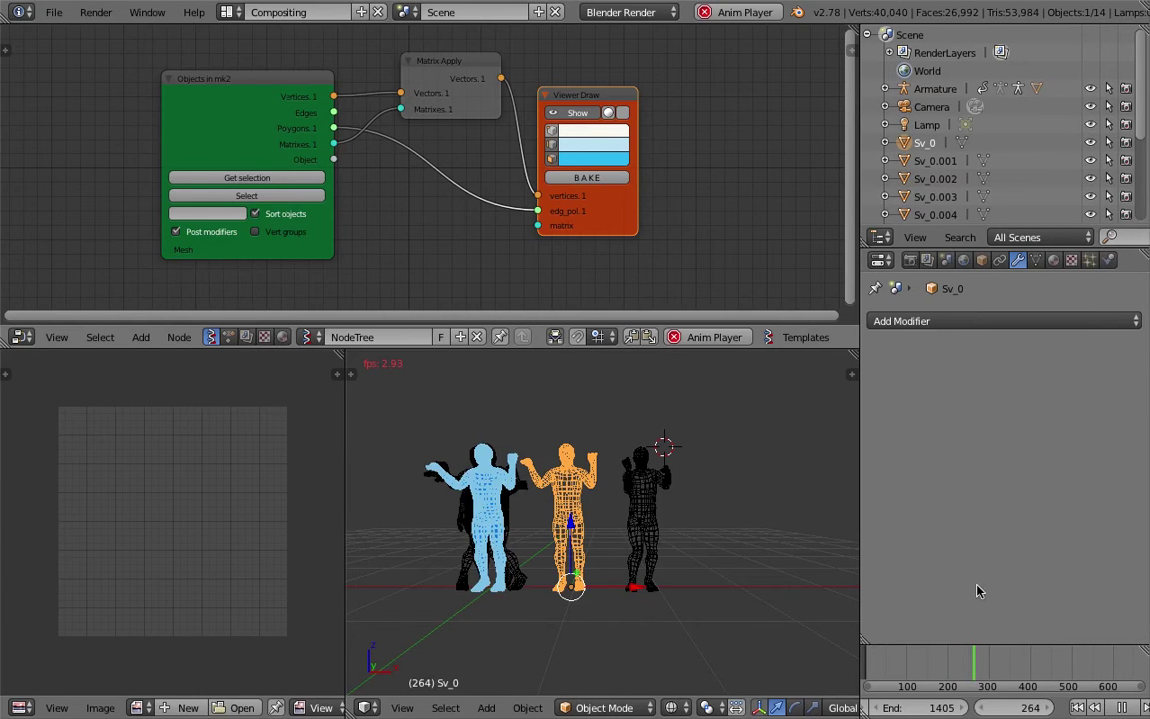
key("alt+a")
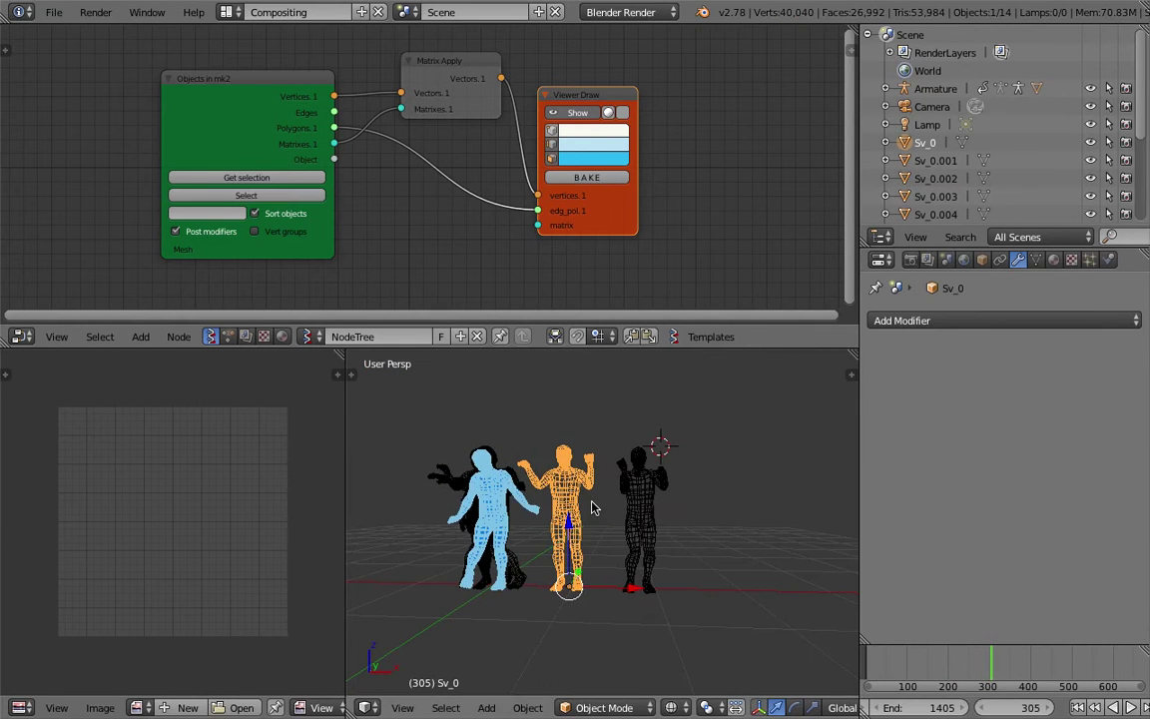
Look through the baked Sv_0 objects in the Outliner and select Sv_0.001.
middle_click_drag(593, 508, 597, 465)
scroll(934, 153, "down", 3)
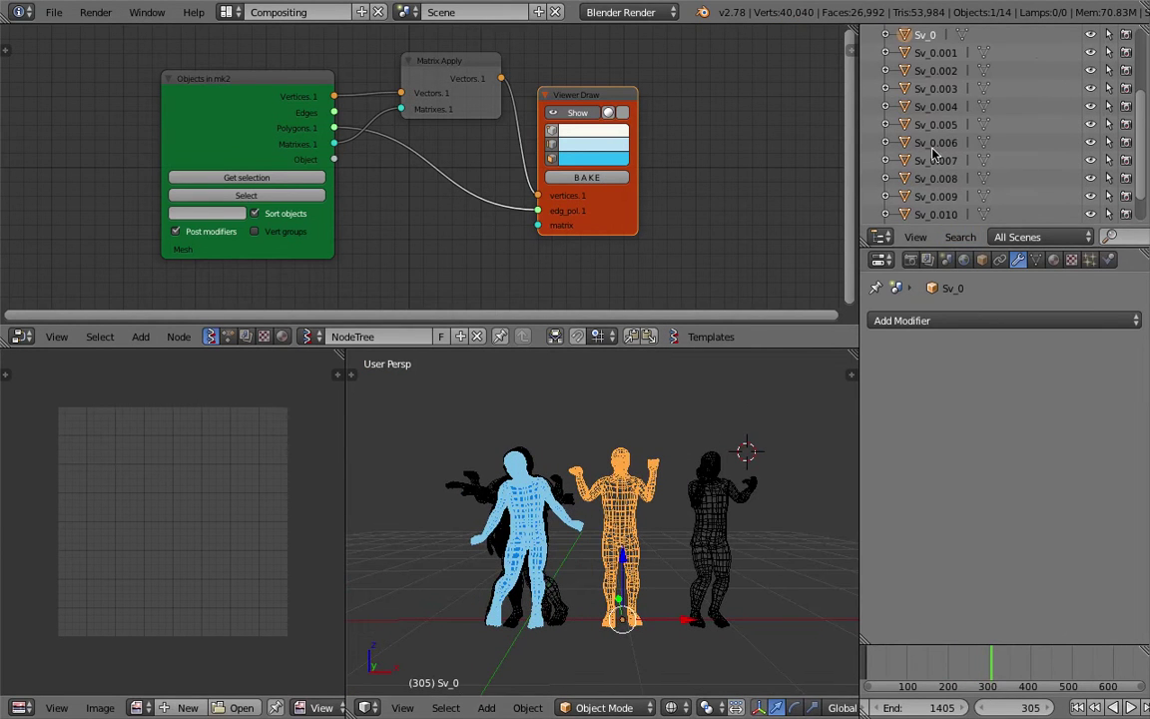
scroll(948, 168, "down", 2)
scroll(942, 136, "up", 4)
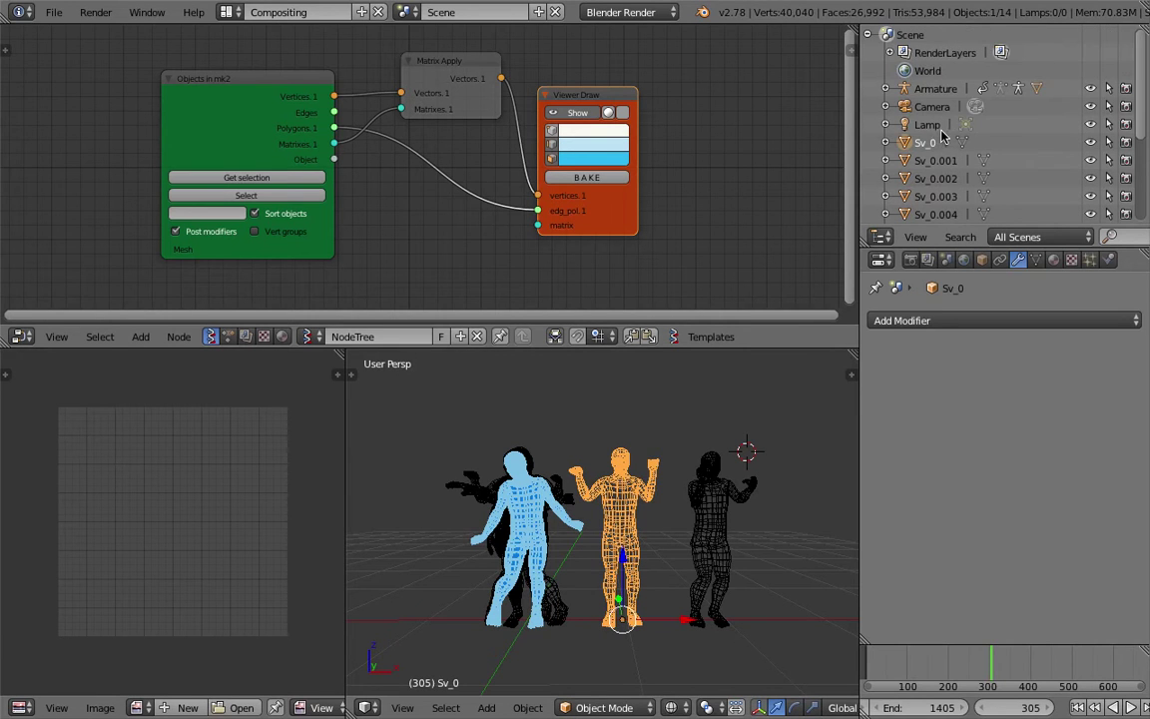
scroll(943, 158, "down", 3)
scroll(950, 179, "up", 3)
left_click(936, 163)
left_click(931, 175)
left_click(927, 146)
left_click(927, 159)
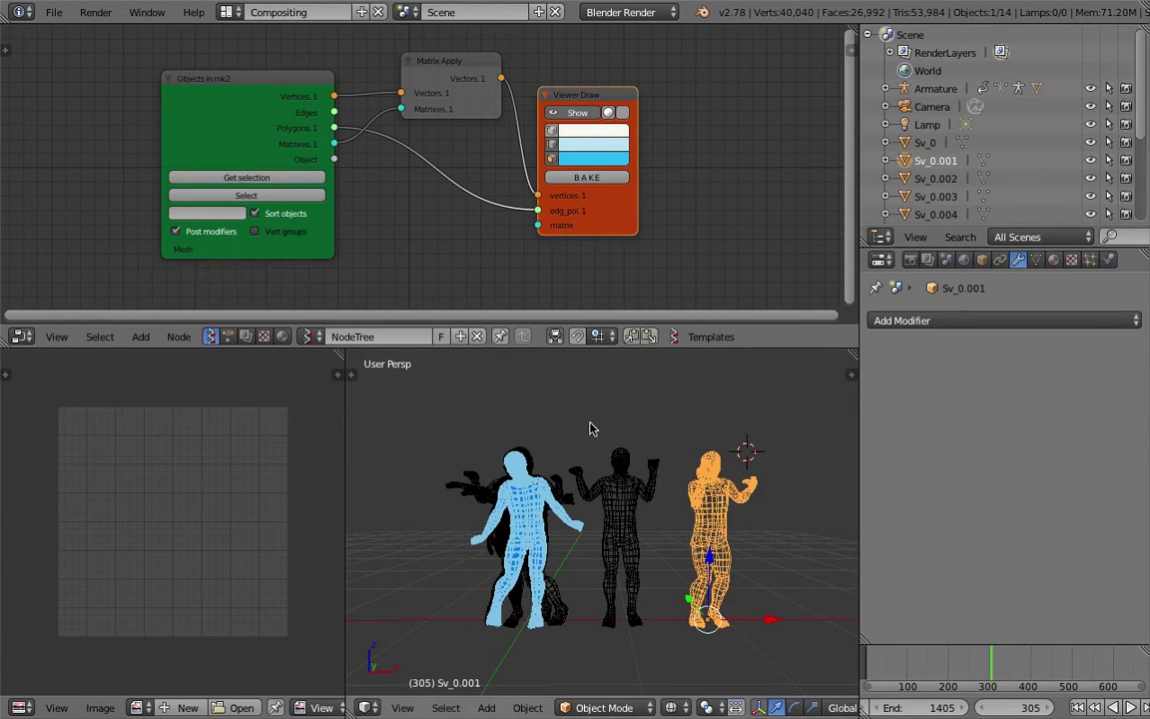
Clear the selection and select the numbered baked copies by the name pattern Sv_0.*, with Extend turned off.
left_click(586, 437)
left_click(633, 424)
key("a")
key("a")
key("a")
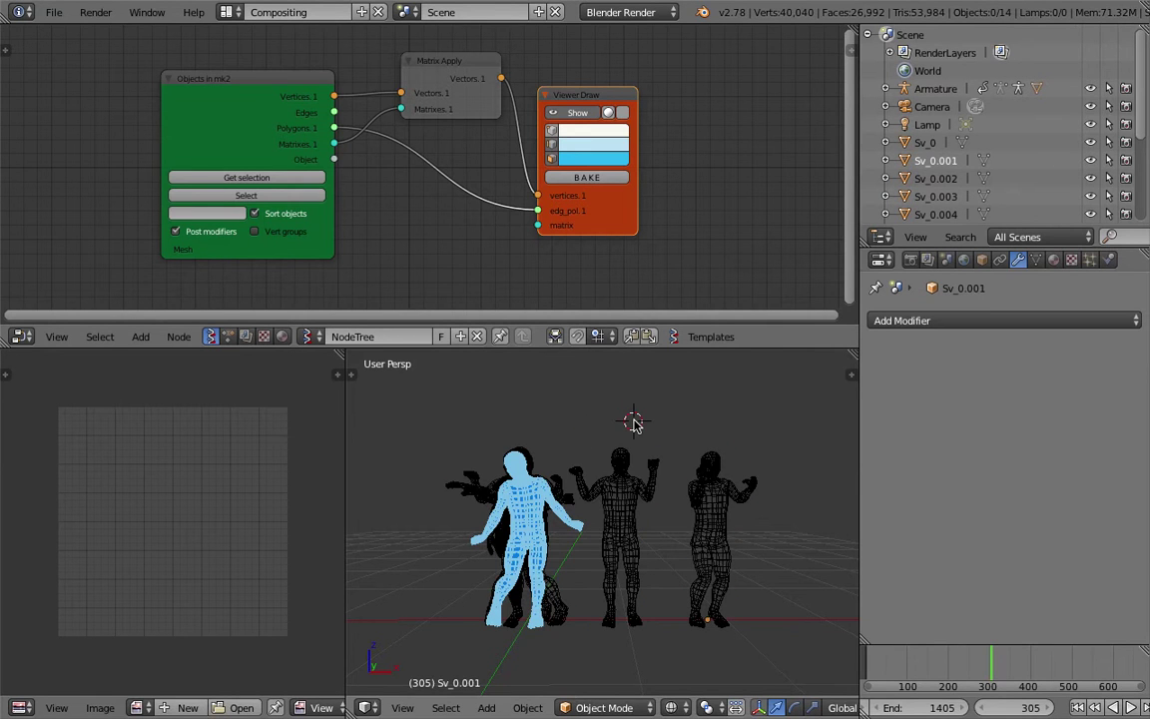
left_click(446, 708)
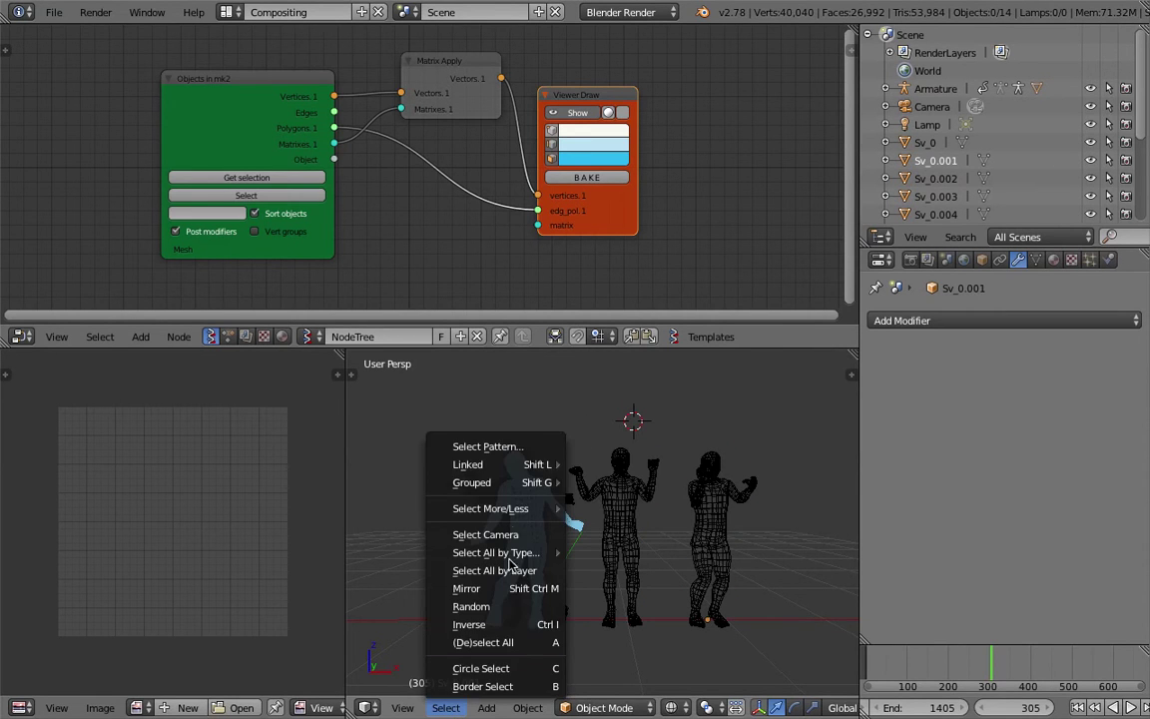
left_click(522, 449)
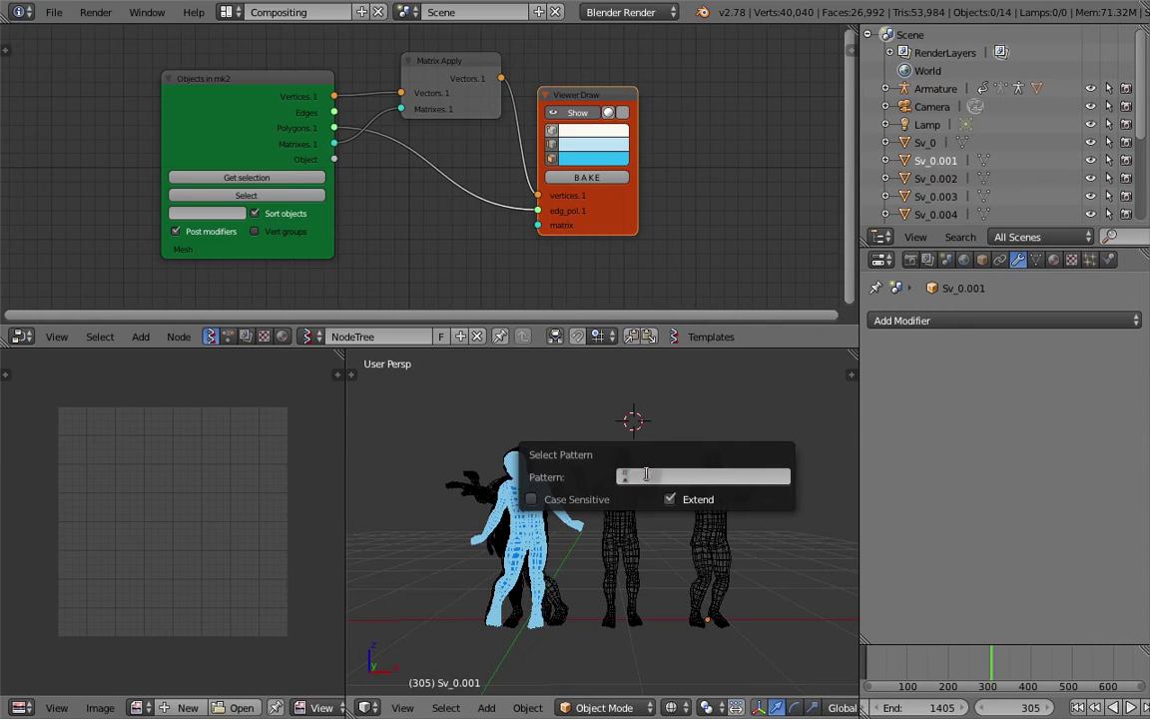
left_click(652, 476)
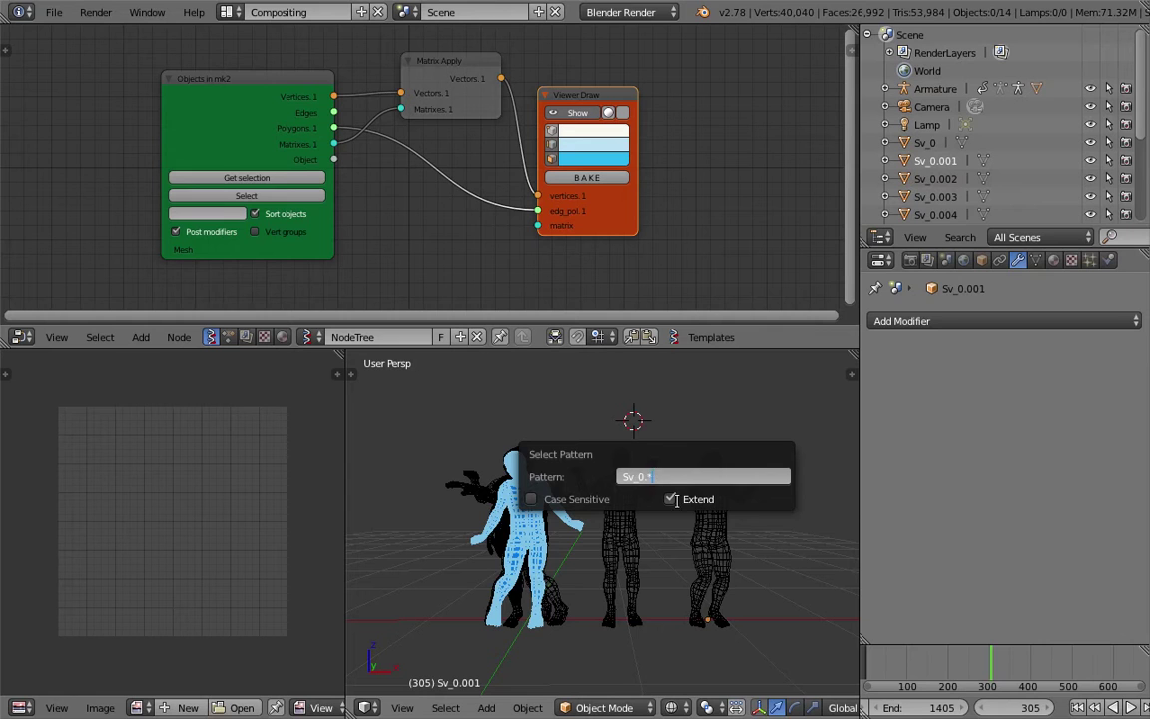
key("Return")
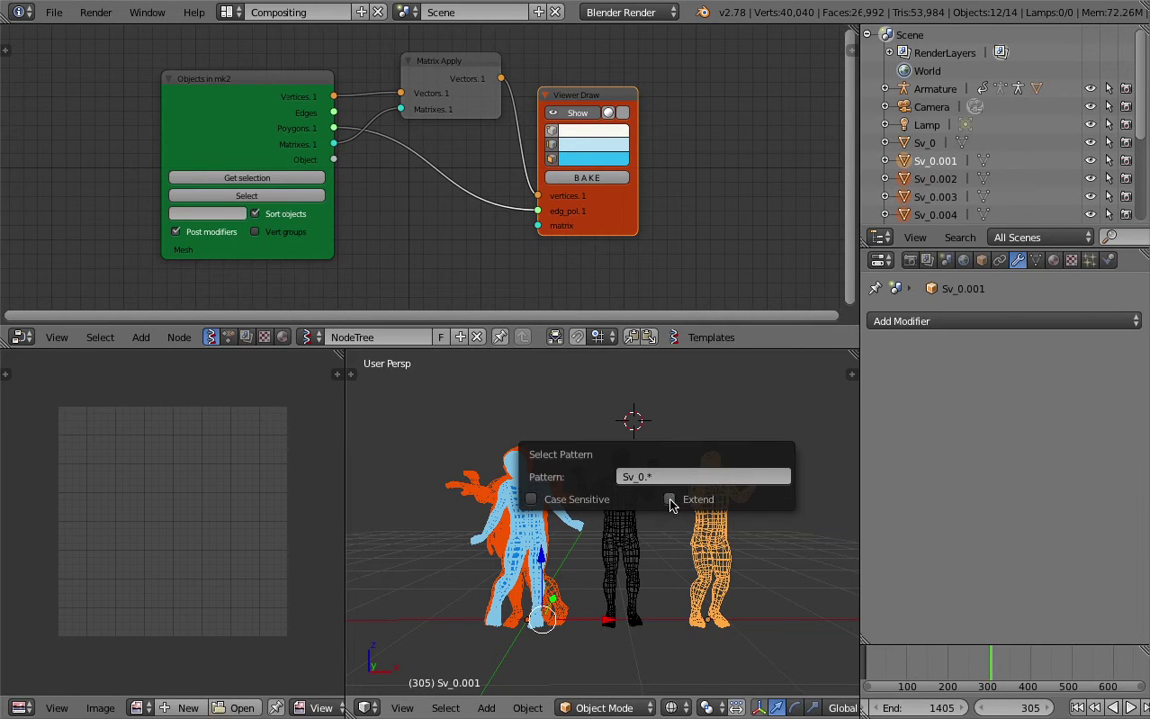
Deselect all objects and repeat the pattern selection with Sv_0.*.
key("a")
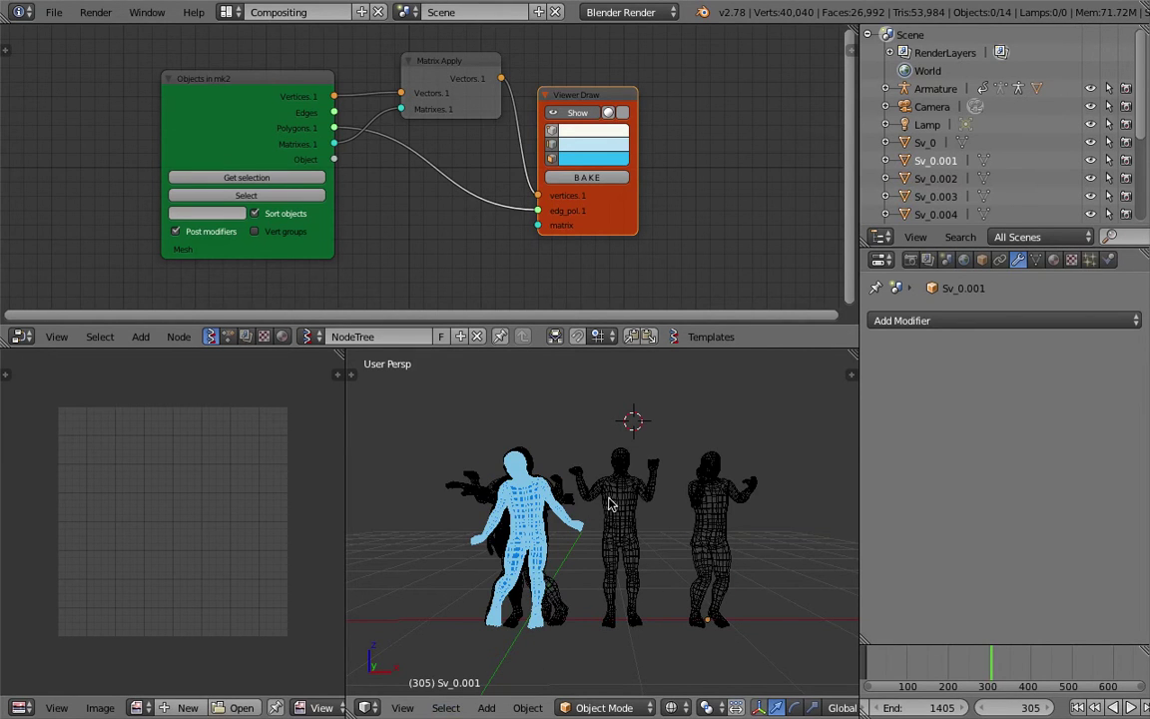
right_click(537, 489)
key("a")
left_click(649, 542)
key("a")
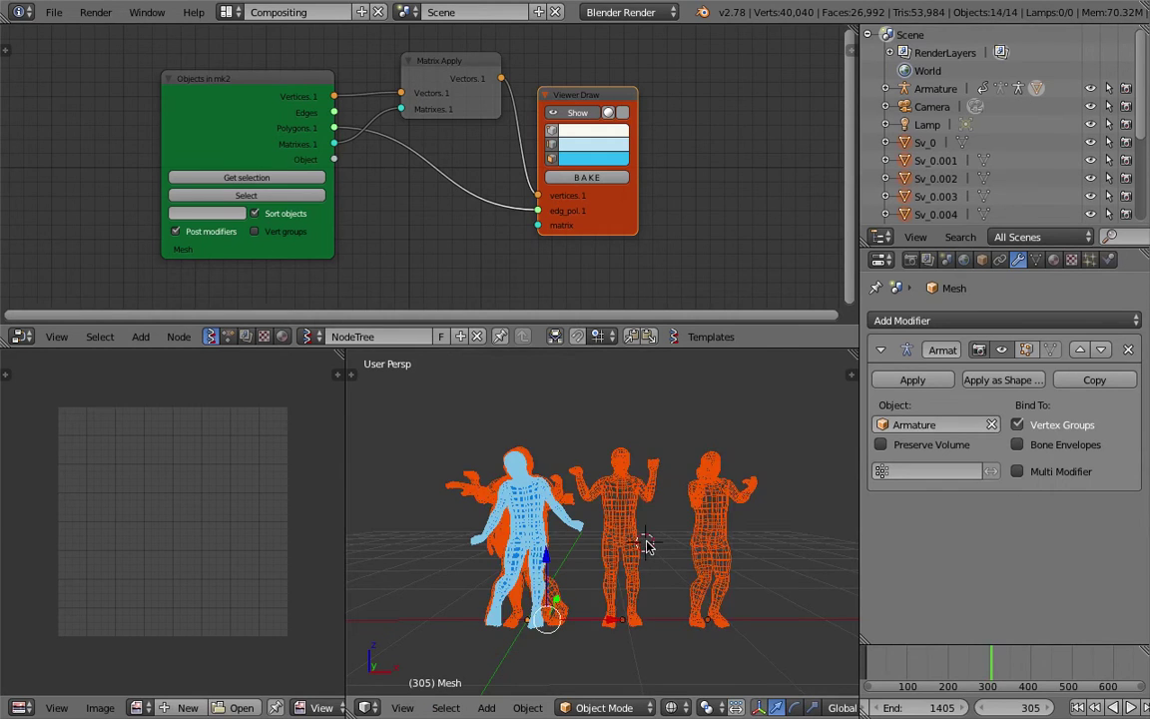
left_click(671, 543)
key("a")
key("a")
key("a")
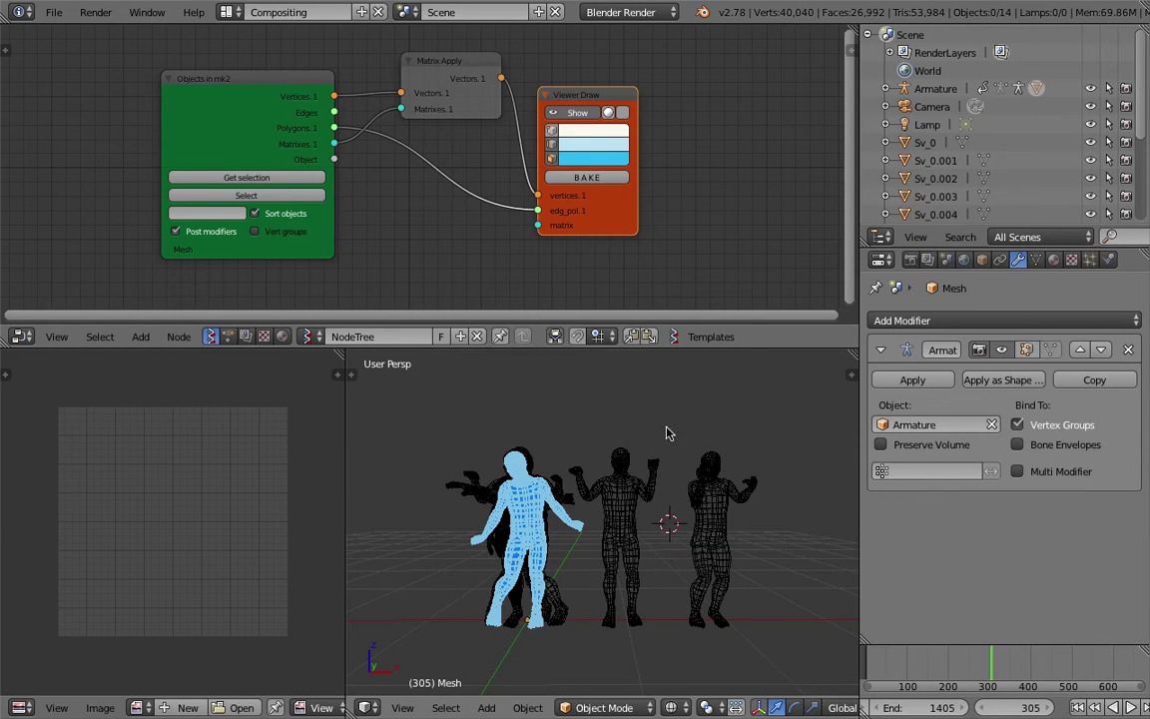
left_click(446, 707)
left_click(532, 451)
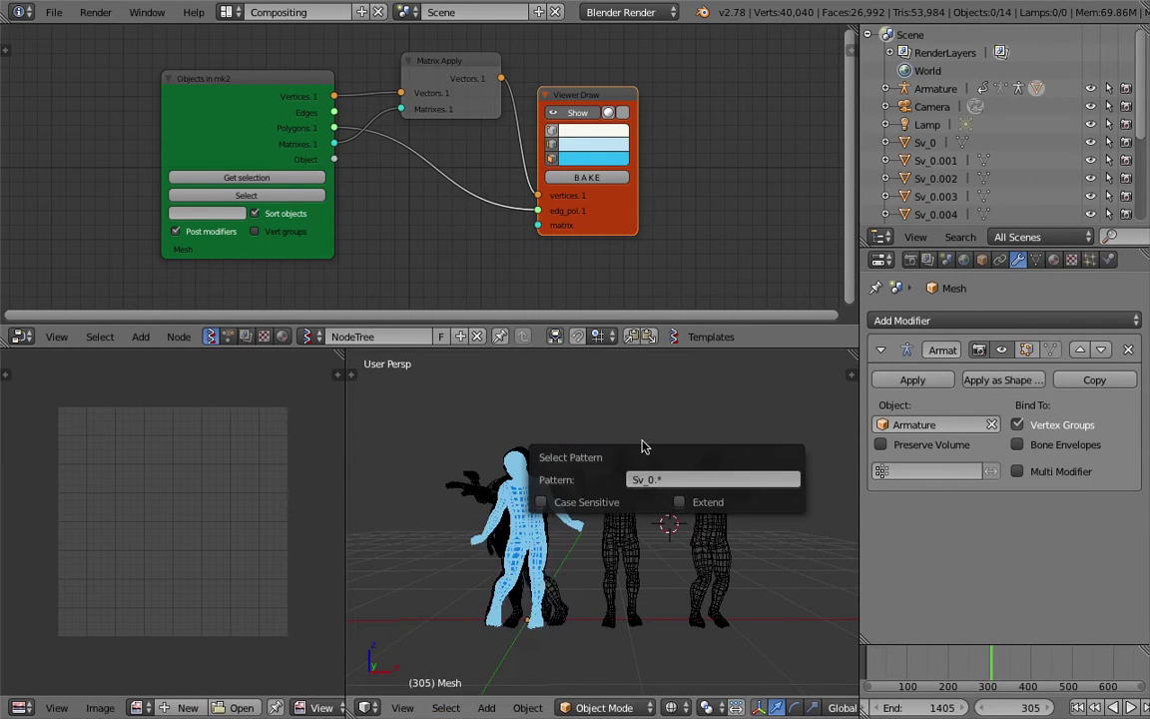
left_click(686, 478)
key("Return")
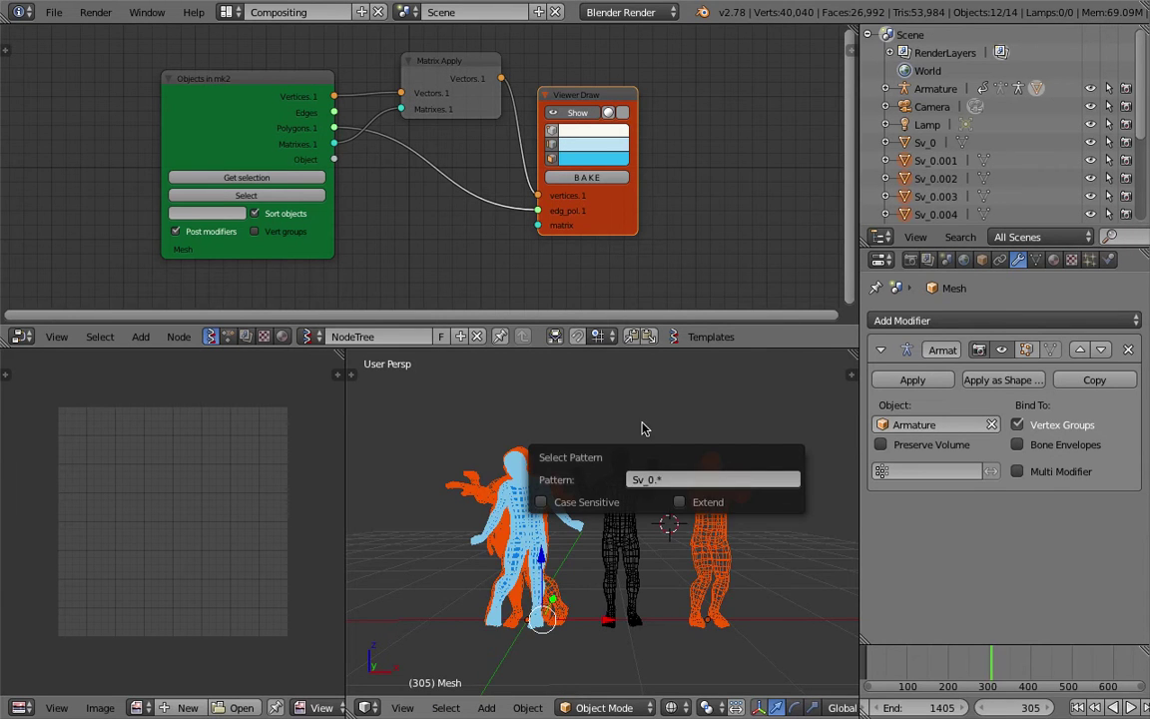
middle_click_drag(642, 429, 646, 474)
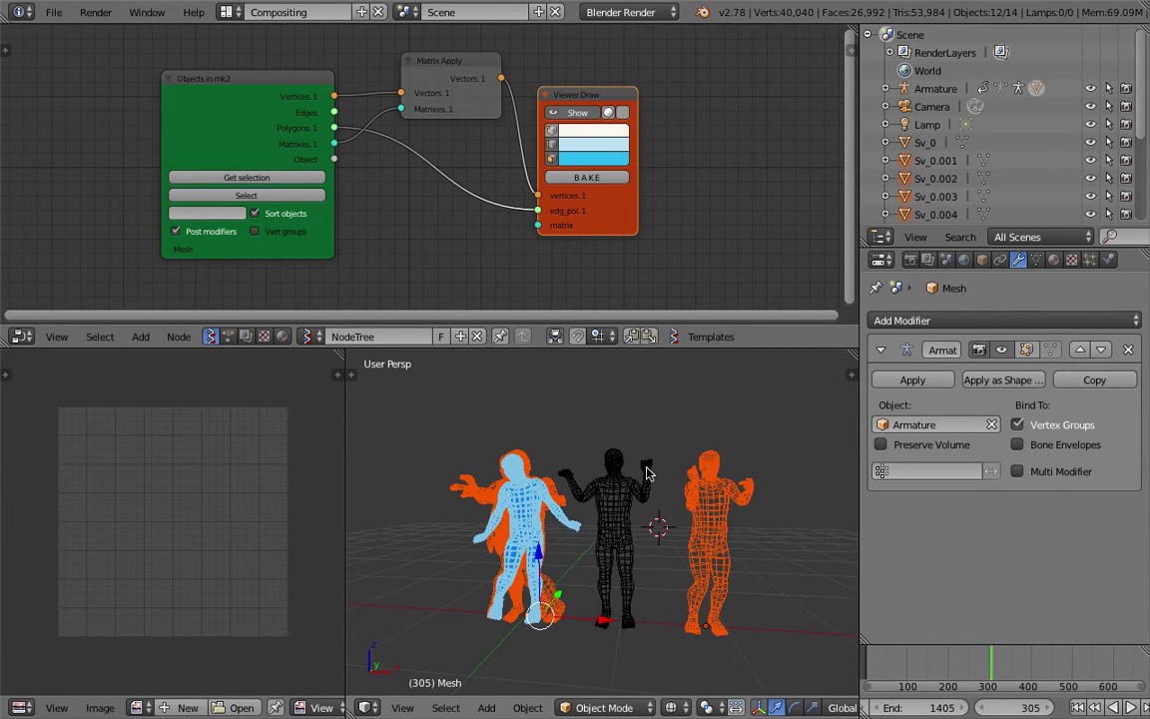
key("g")
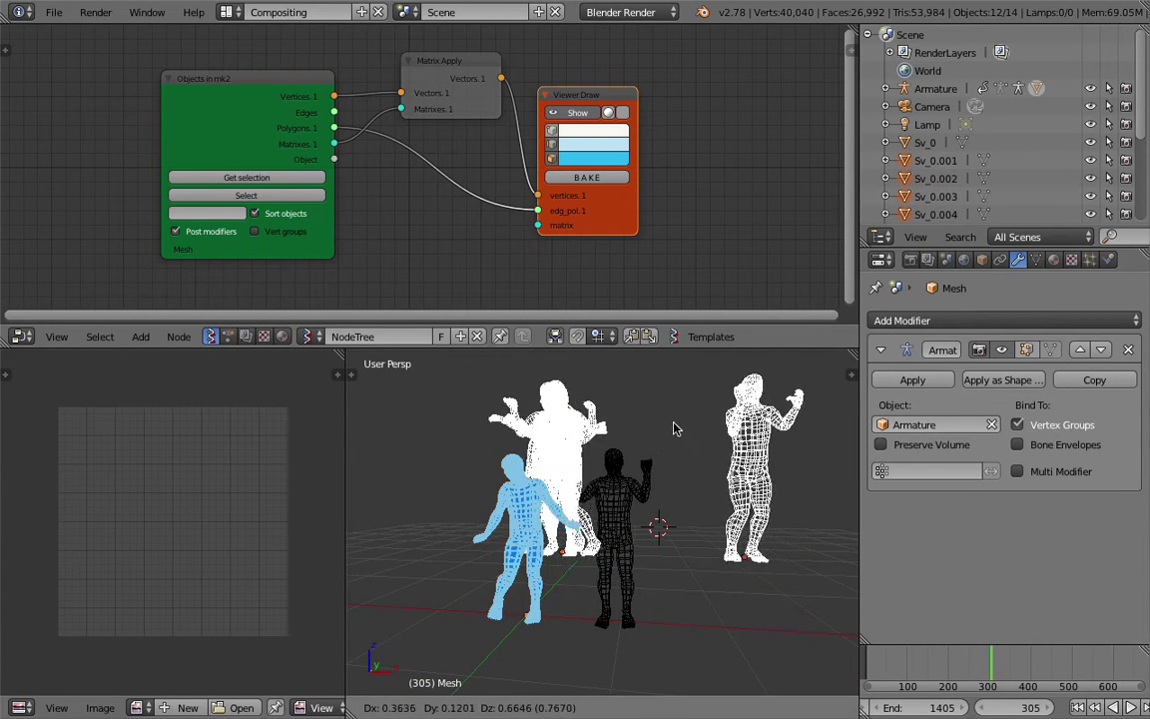
key("Escape")
scroll(1024, 172, "down", 5)
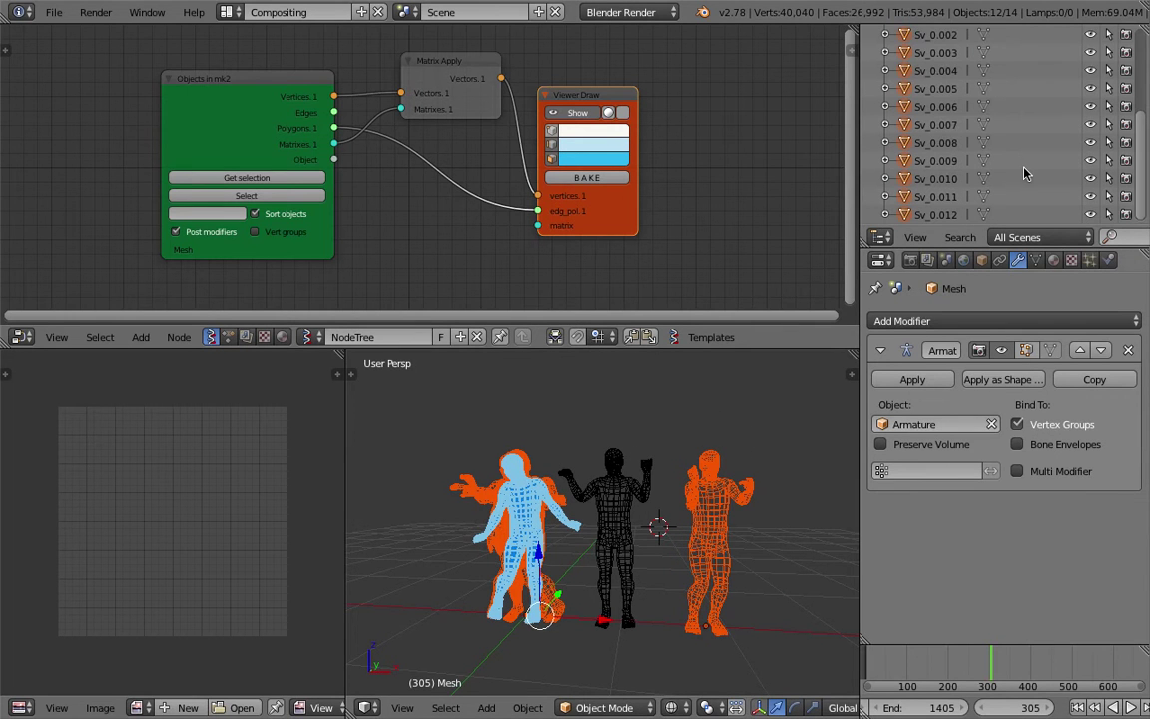
scroll(1025, 172, "up", 5)
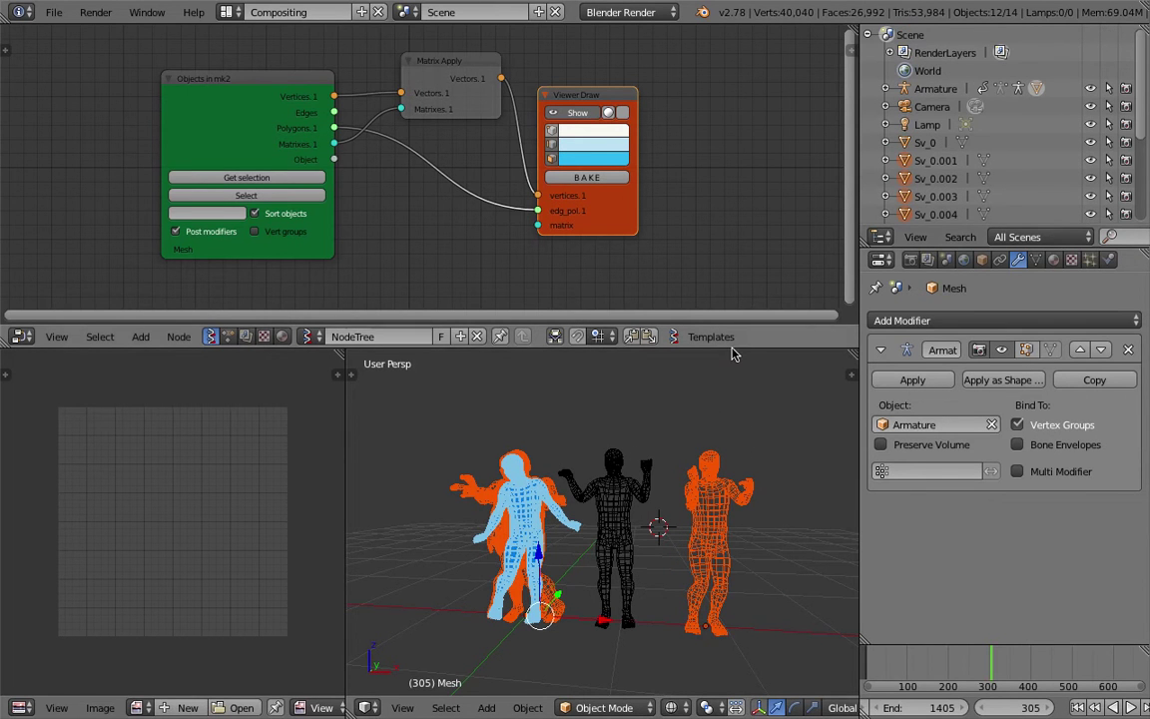
Move the selected baked copies up and away from the source figure, and delete them.
mouse_move(639, 466)
middle_mouse_down()
mouse_move(670, 452)
mouse_move(649, 469)
middle_mouse_up()
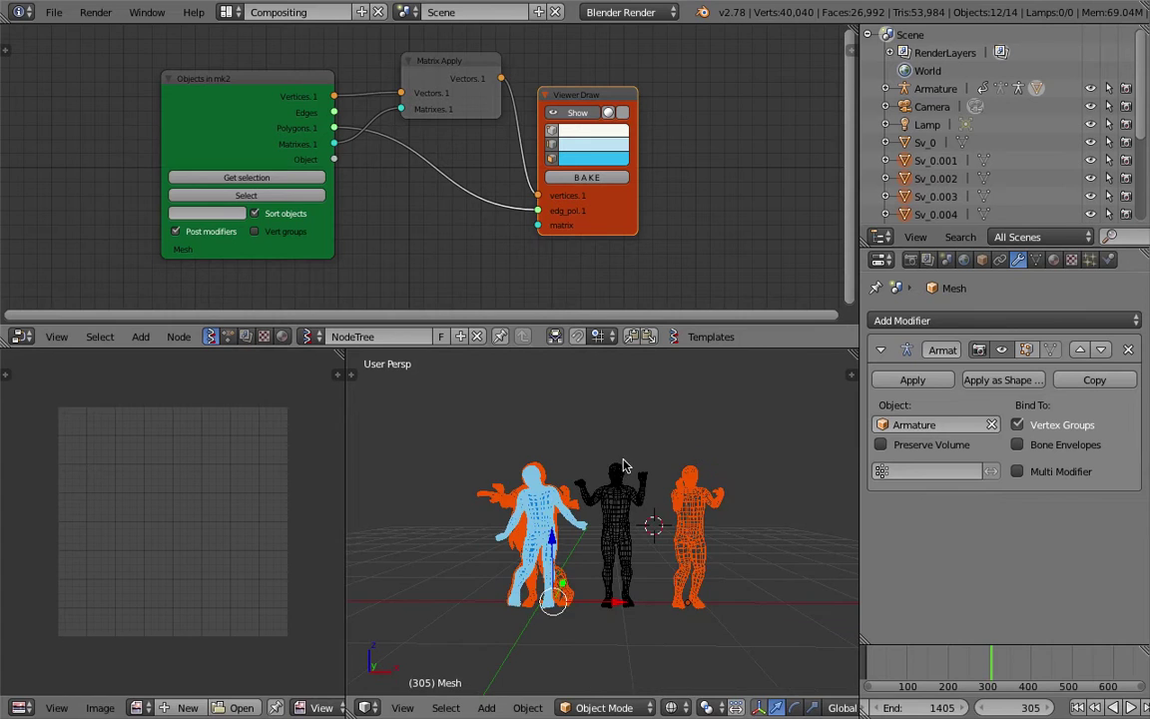
key("g")
left_click(717, 401)
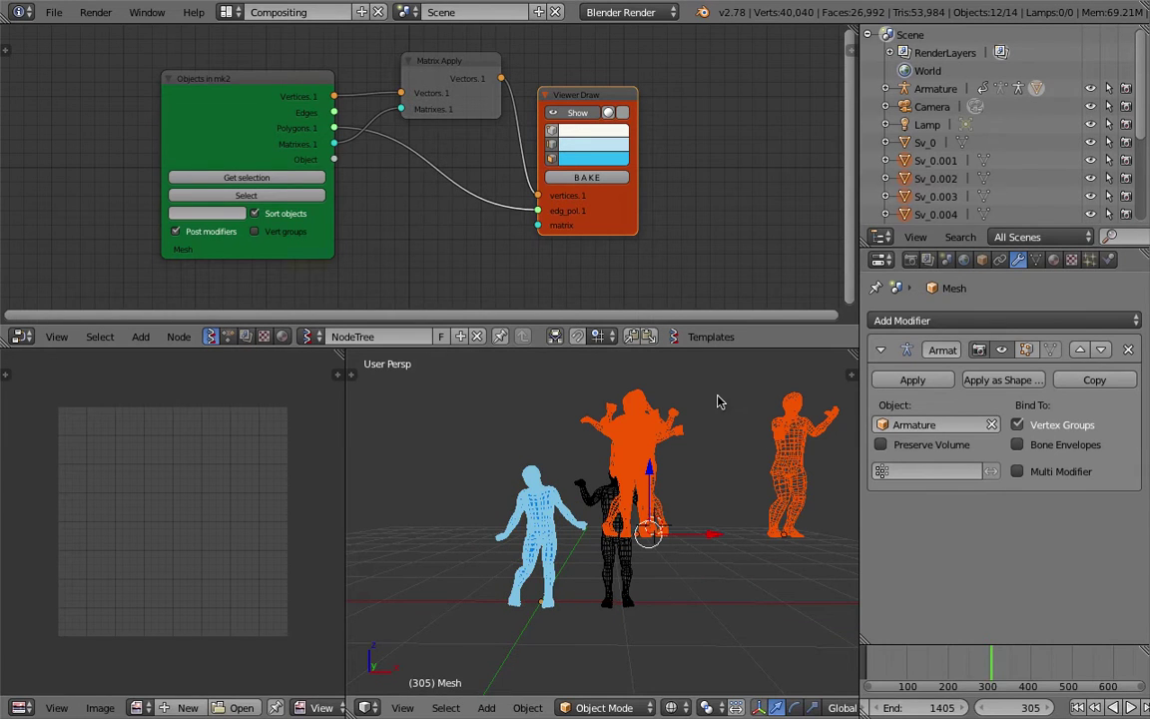
key("x")
left_click(686, 454)
Select the remaining baked figure, Sv_0, and delete it.
right_click(616, 510)
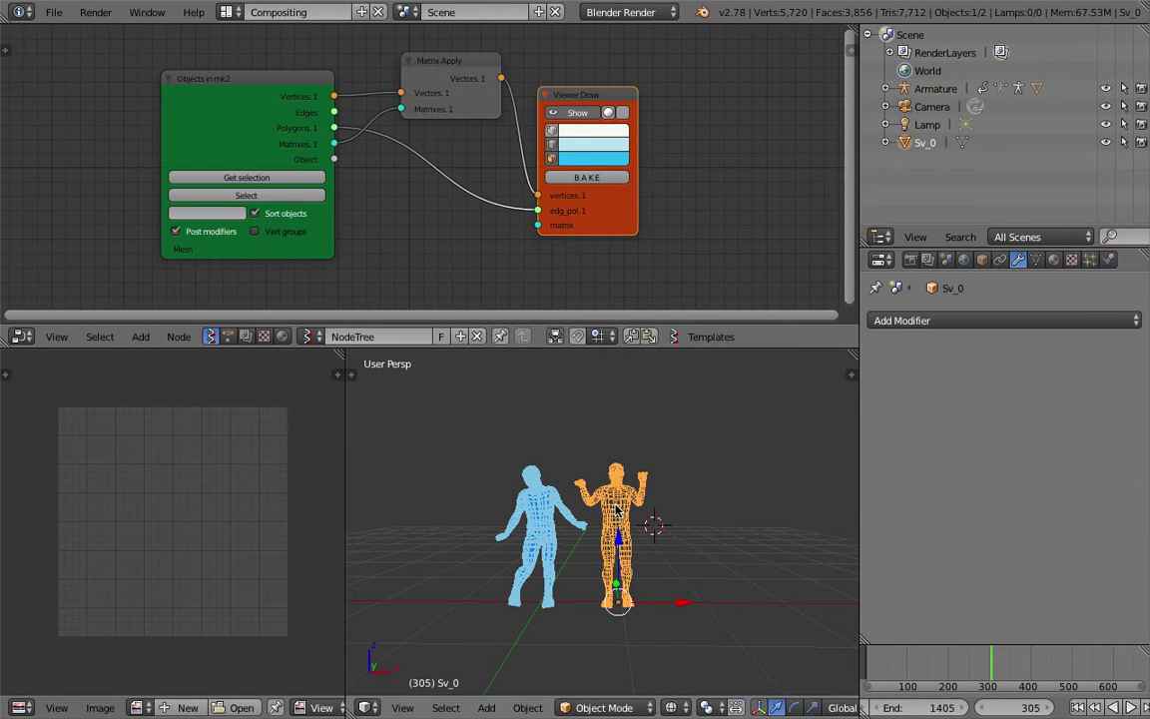
right_click(575, 525)
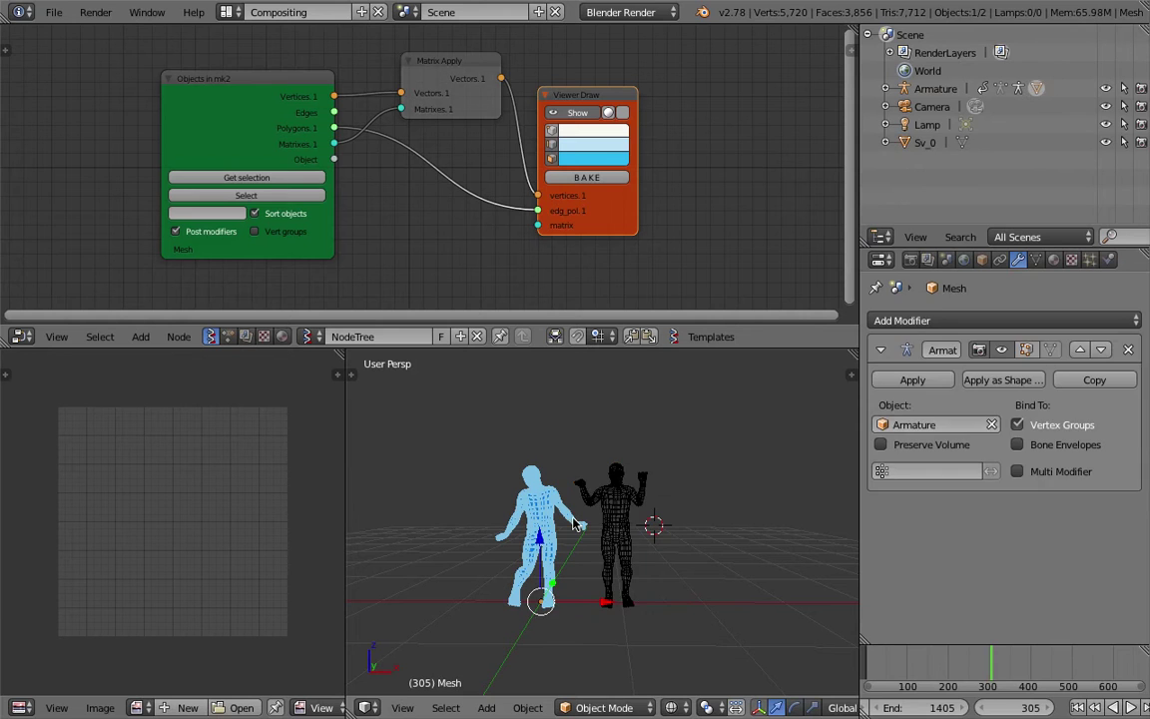
right_click(637, 509)
key("Delete")
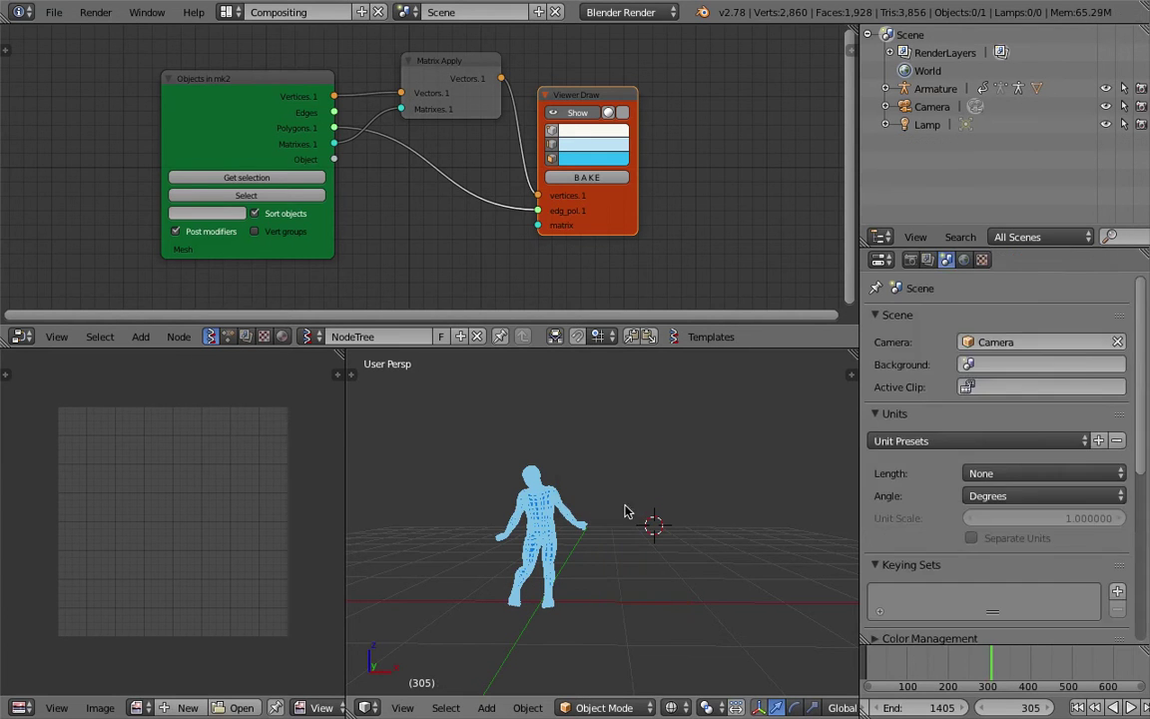
Select the source mesh, return the viewport to solid shading, and play its animation up to frame 420.
right_click(556, 532)
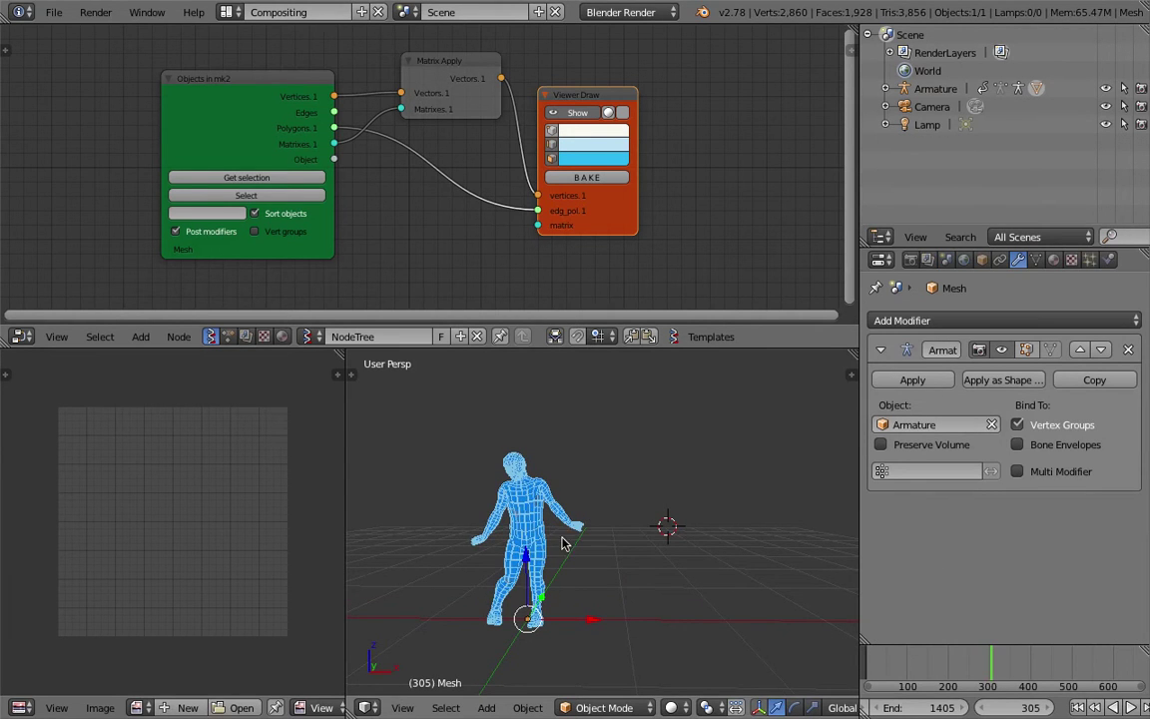
key("alt+a")
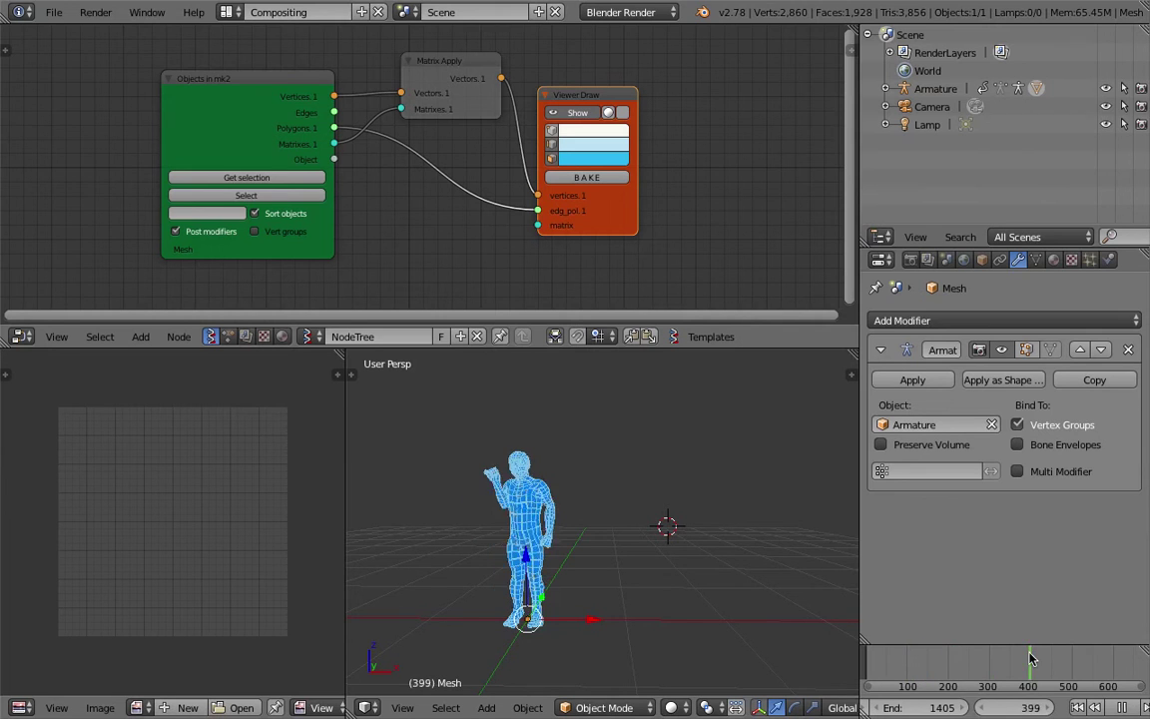
key("shift+Left")
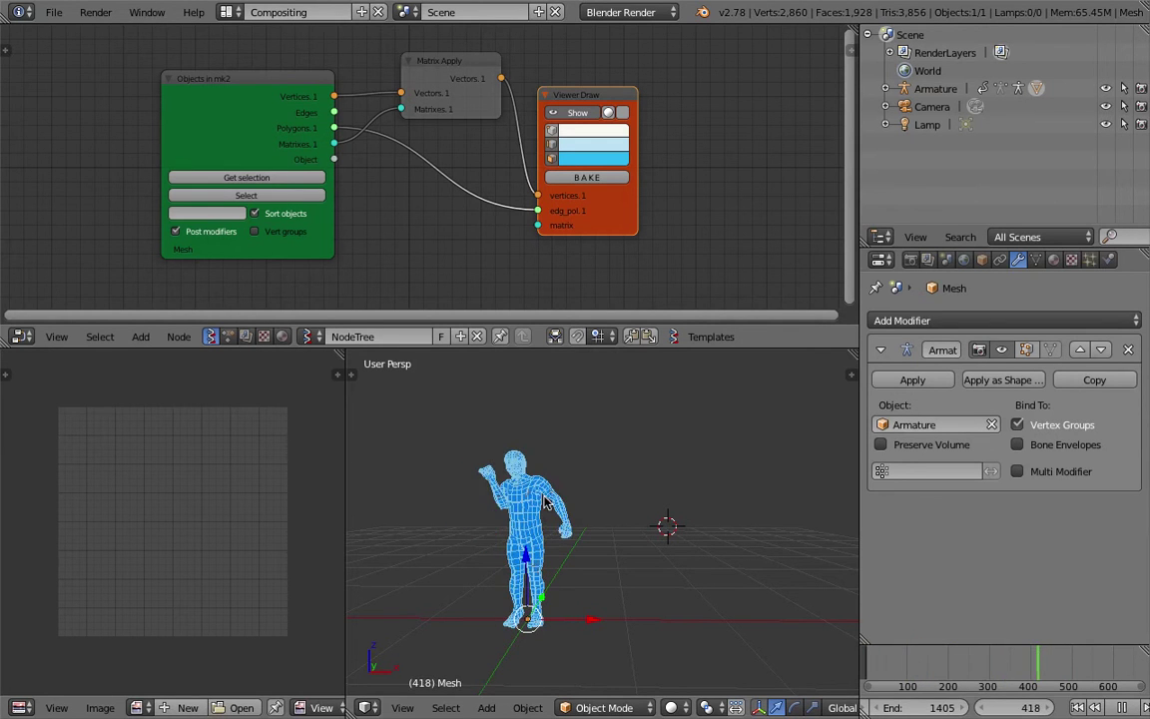
key("alt+a")
scroll(537, 430, "up", 1)
middle_click_drag(537, 429, 614, 429, "shift")
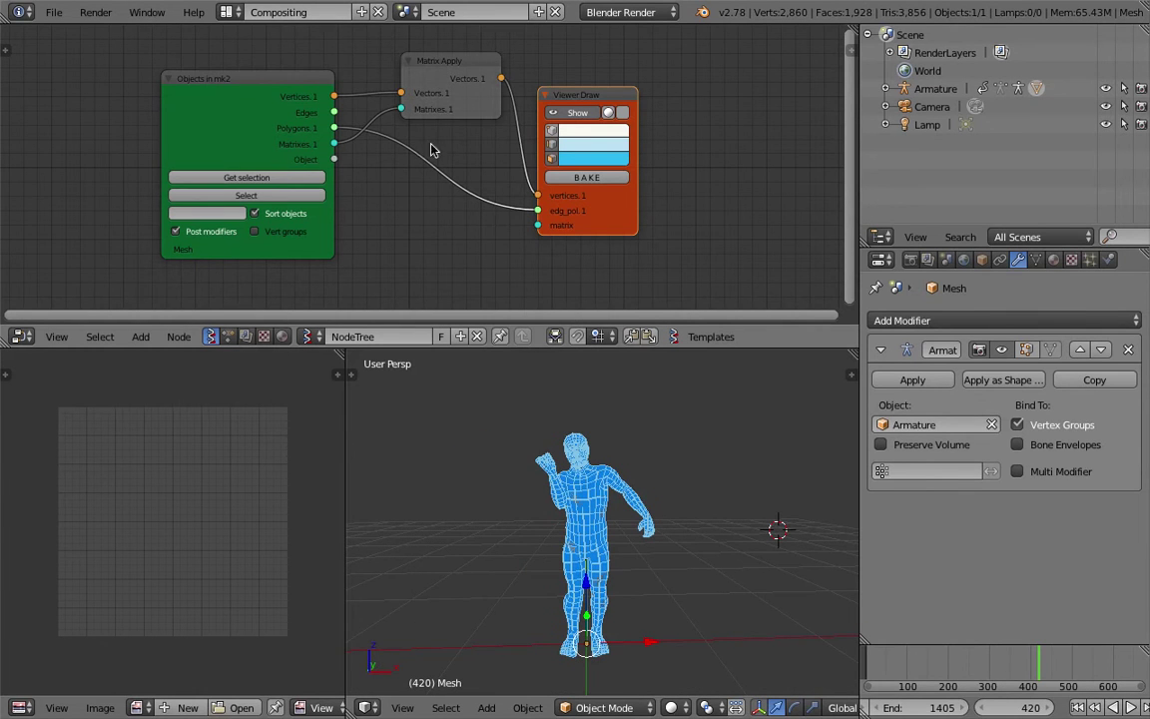
Move the Viewer Draw node slightly farther from Matrix Apply and enlarge the Info area to expose the command log.
scroll(436, 158, "down", 2)
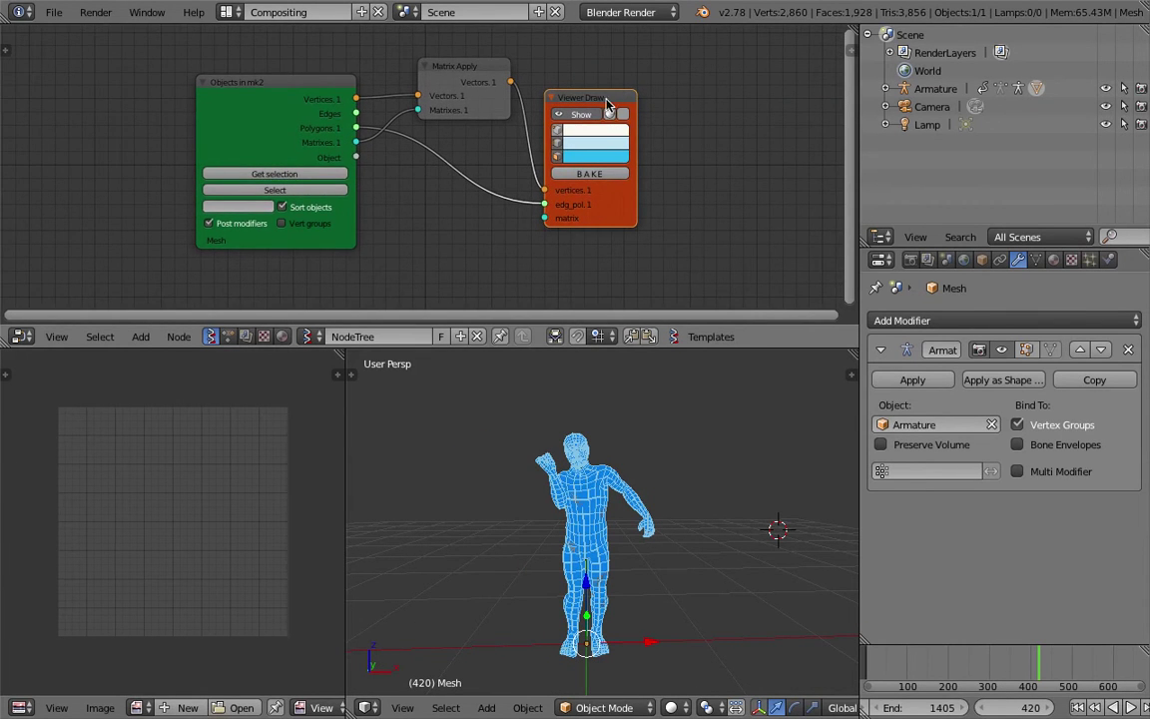
left_click_drag(606, 103, 633, 103)
left_click_drag(633, 27, 655, 93)
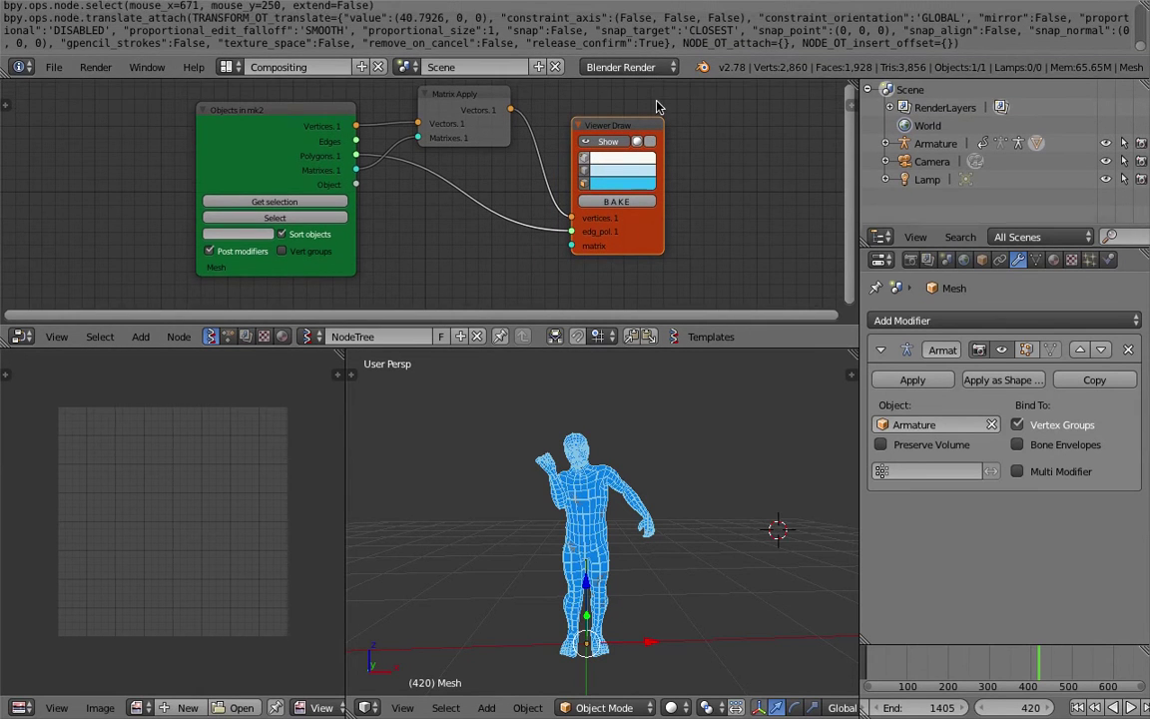
scroll(433, 166, "down", 2)
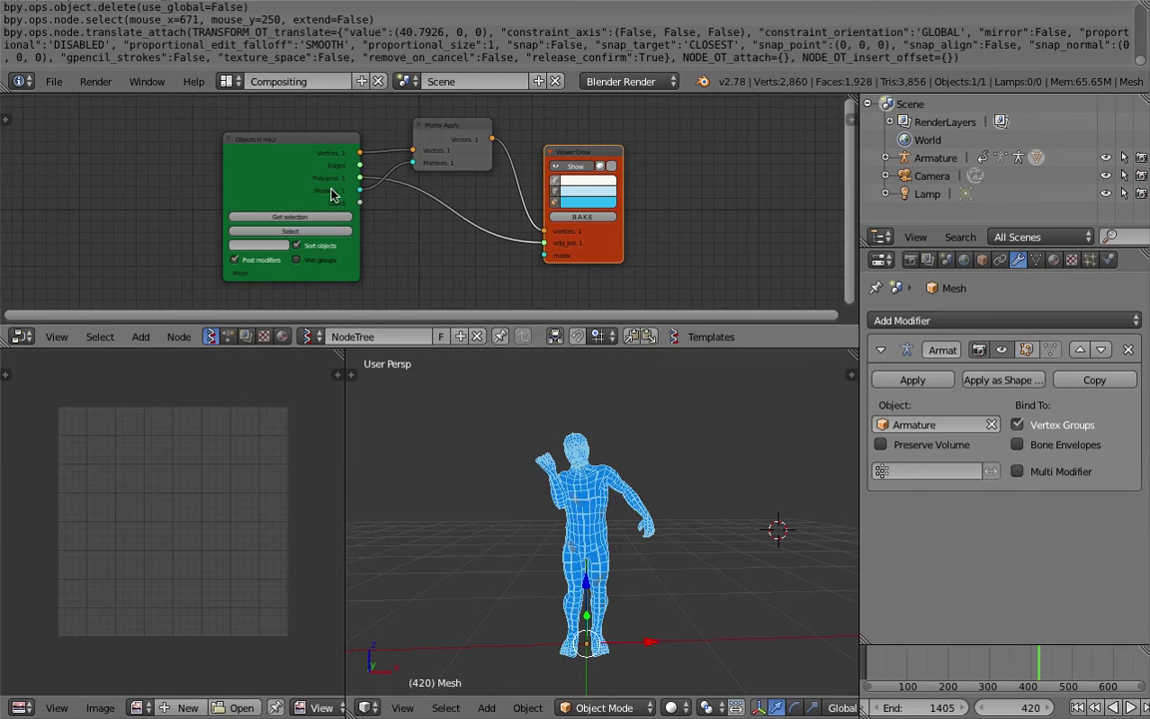
Bake the Viewer Draw output and select its logged command, bpy.ops.node.sverchok_mesh_baker_mk2(idname="Viewer Draw", idtree="NodeTree"), in the Info area.
left_click(597, 222)
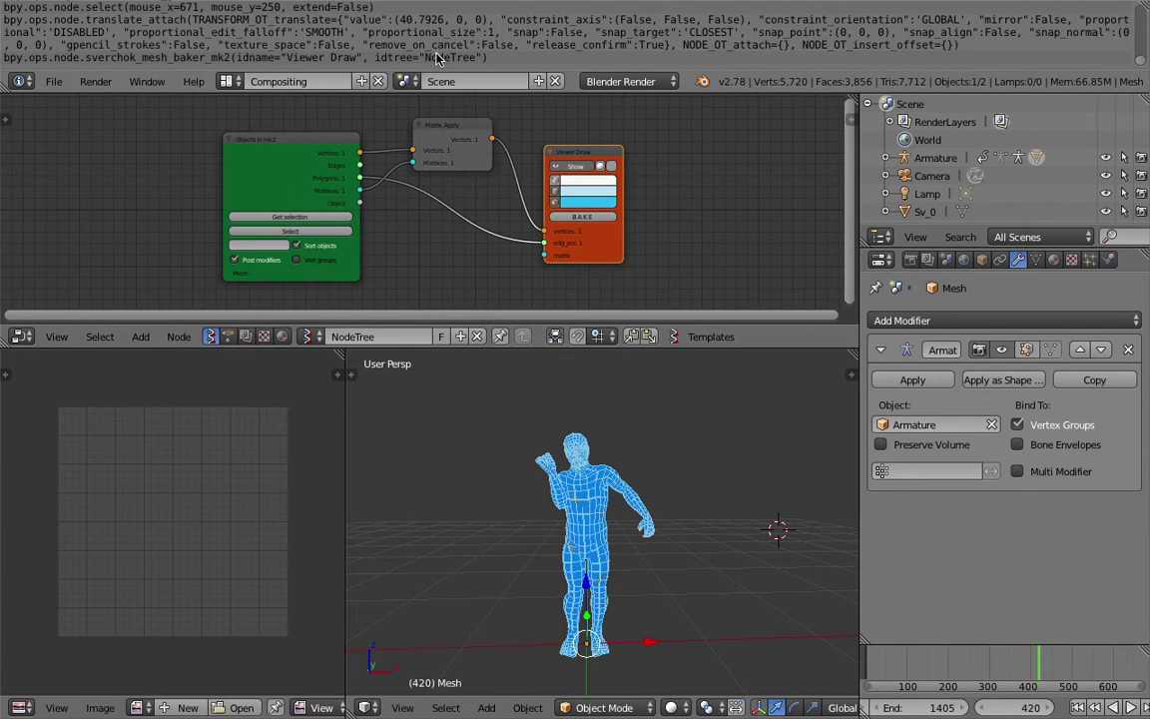
right_click(437, 58)
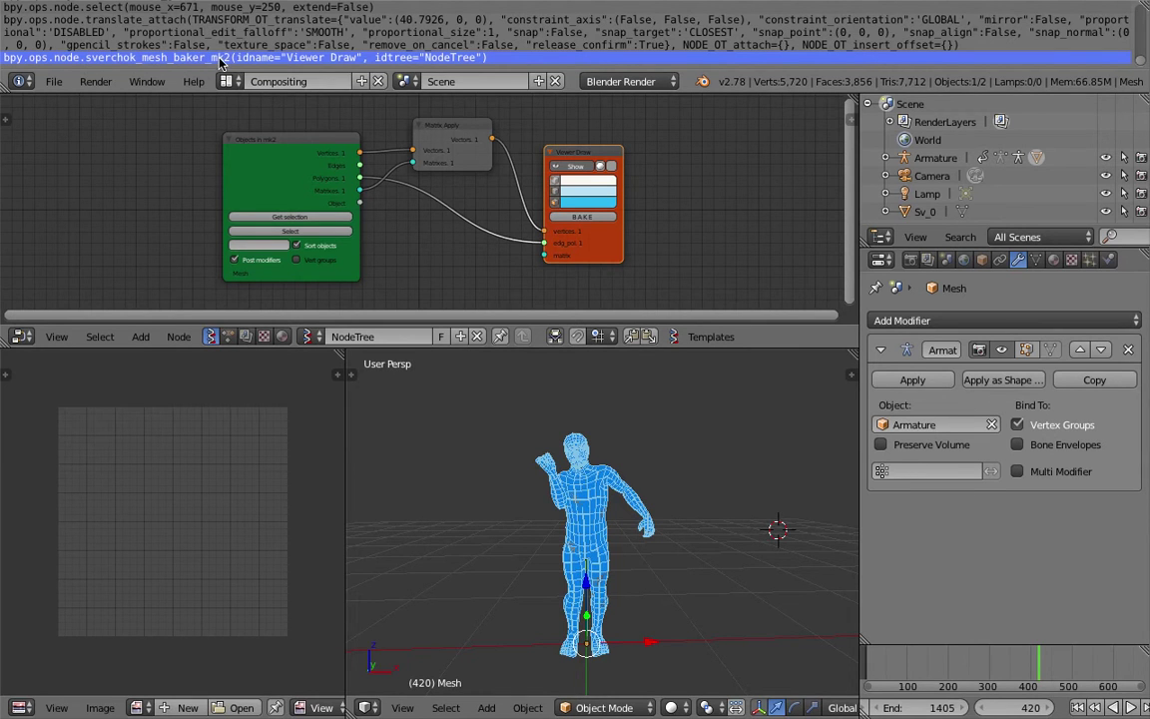
middle_click_drag(657, 515, 628, 516)
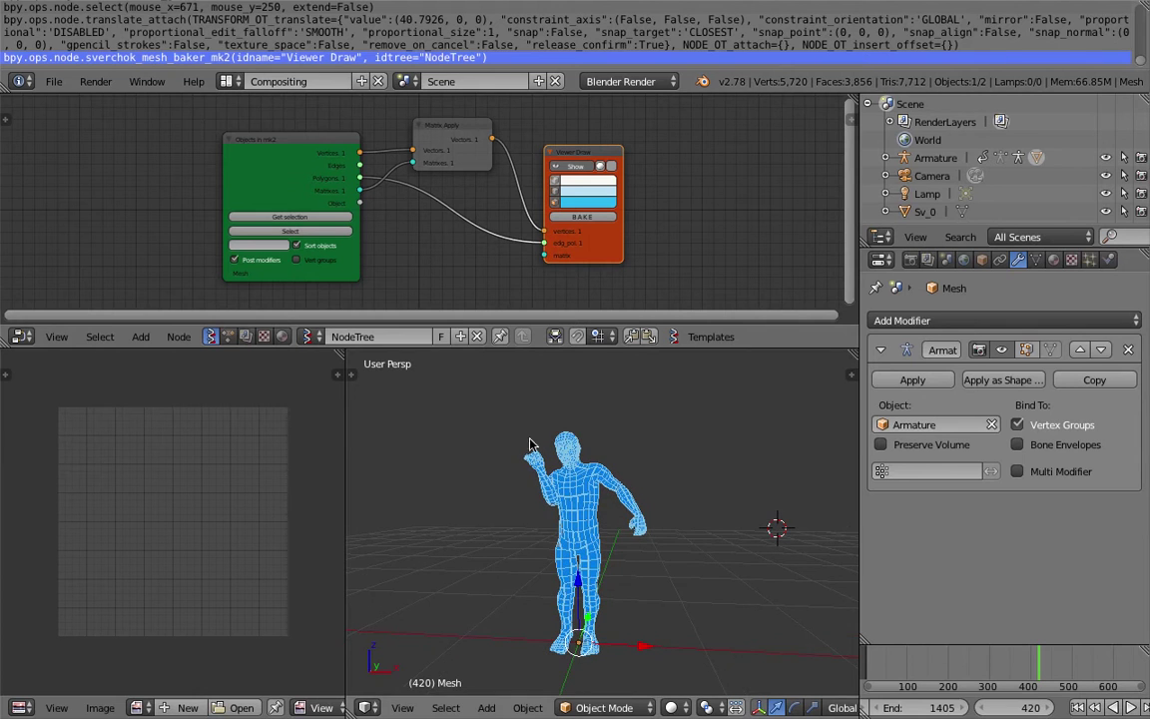
right_click(255, 58)
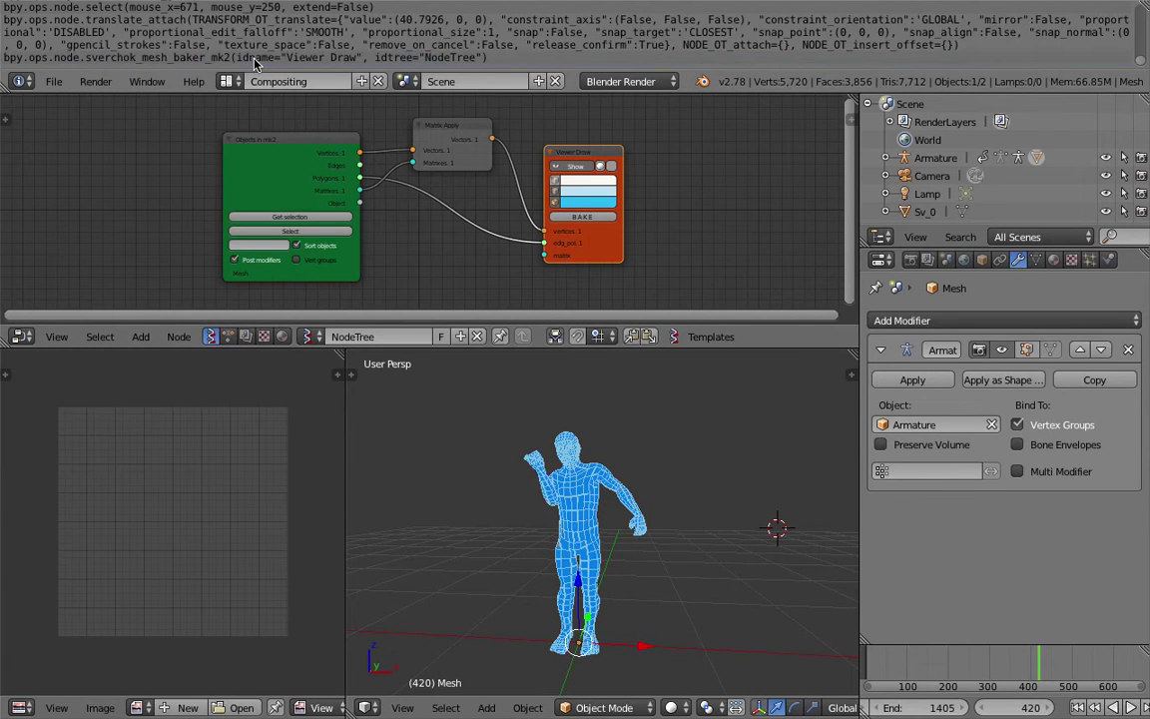
right_click(256, 60)
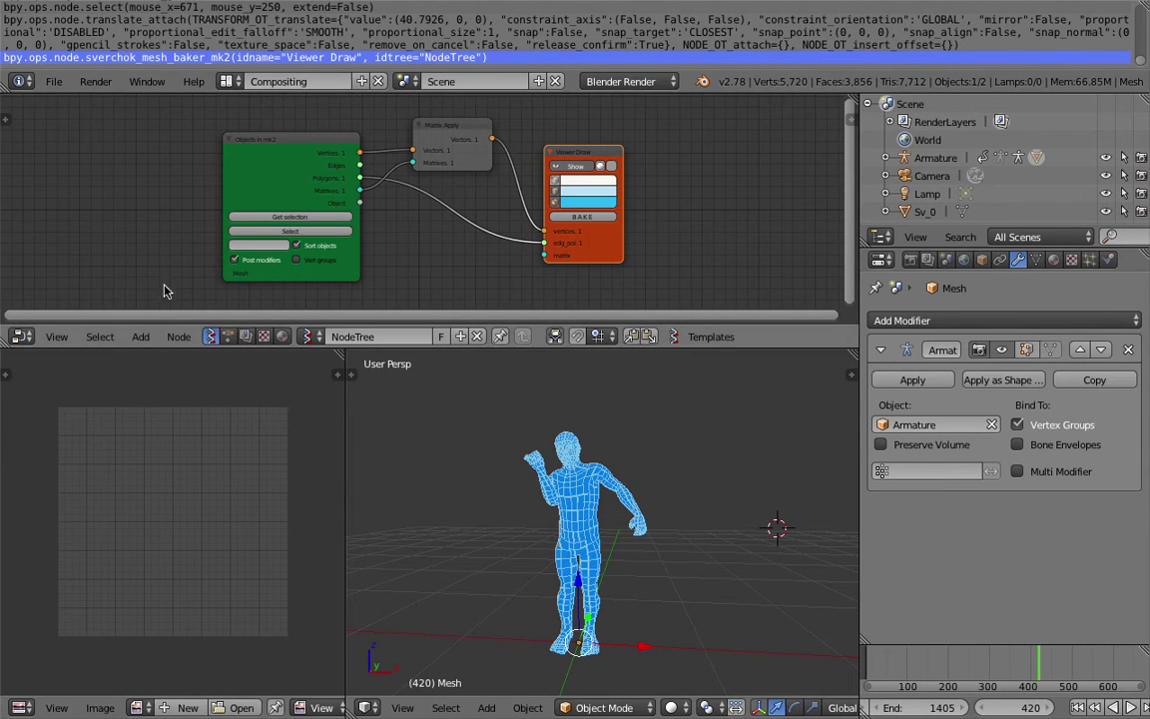
middle_click_drag(397, 204, 408, 202)
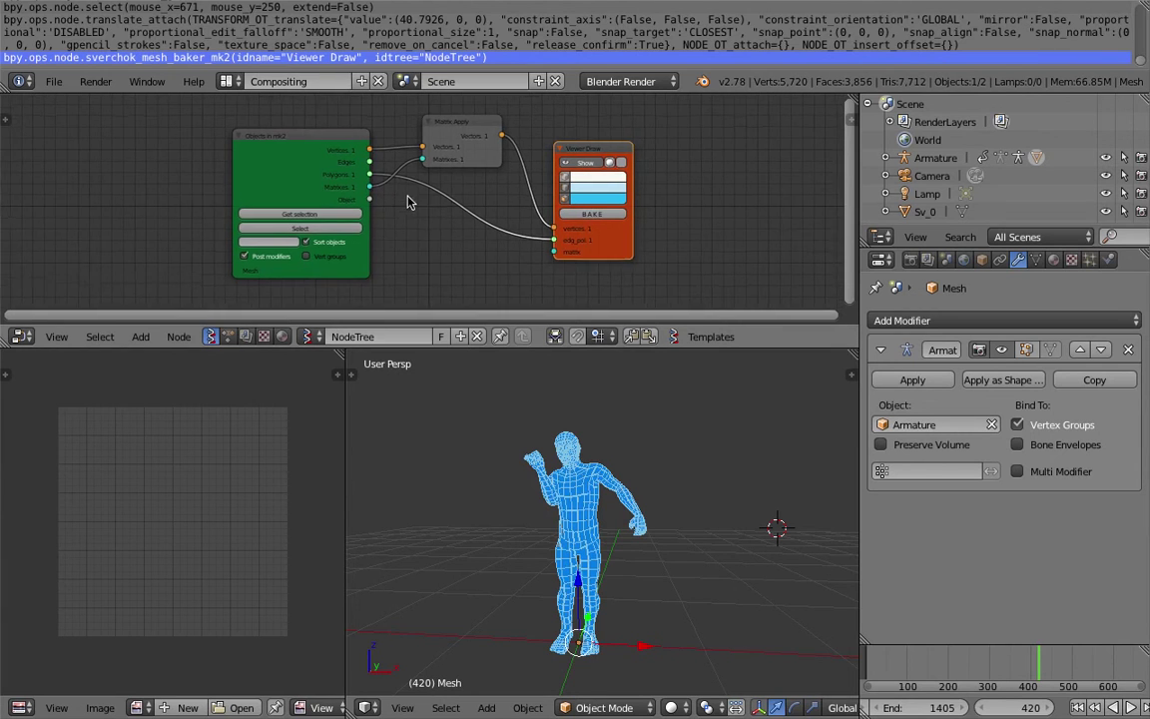
Create a new Animation Nodes tree and set its auto execution to trigger on Frame Changed instead of Always.
left_click(228, 337)
left_click(375, 337)
left_click(5, 119)
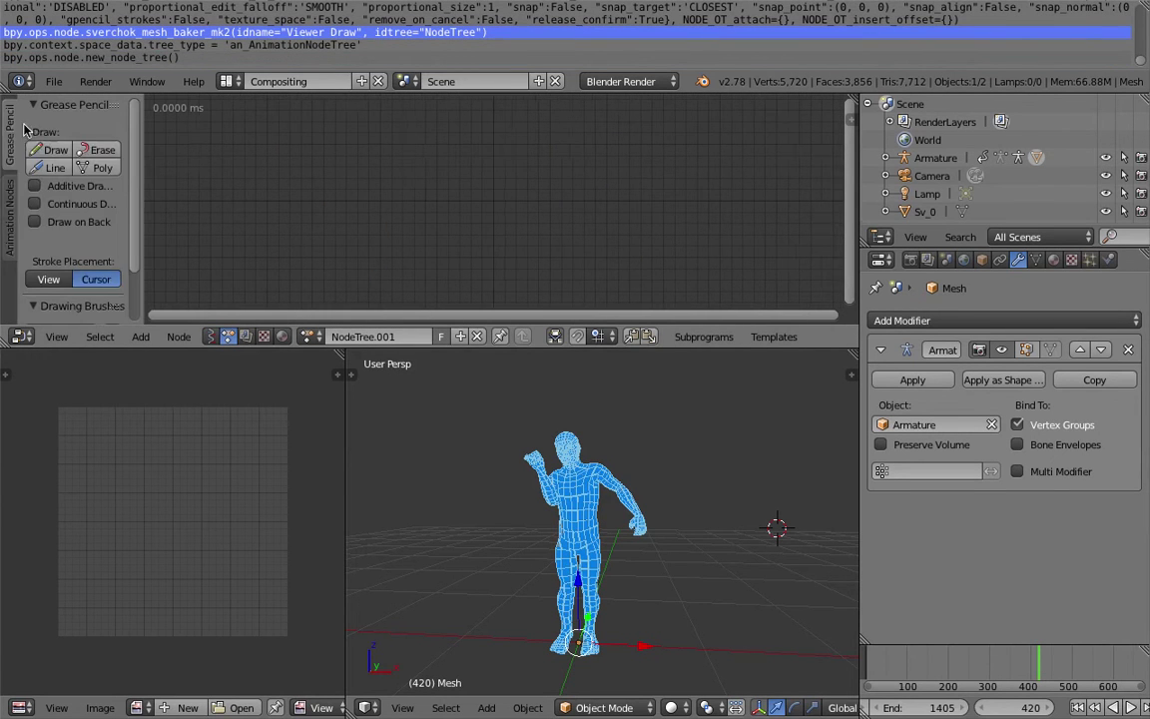
left_click(11, 200)
left_click(57, 134)
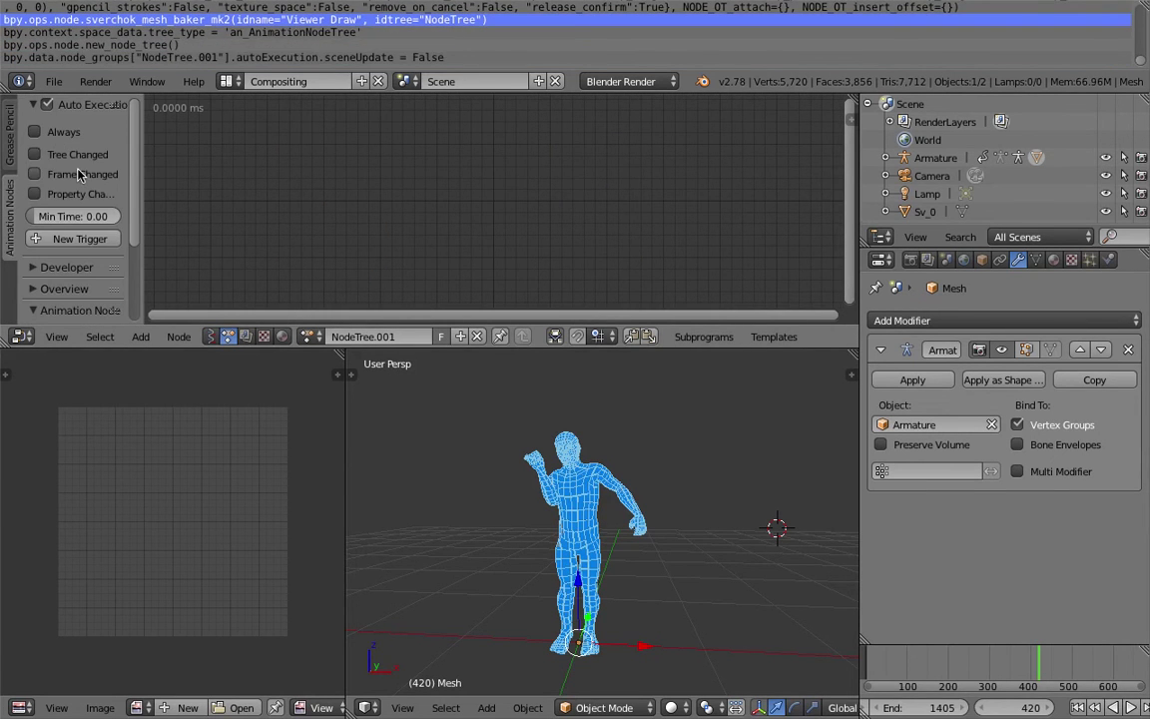
left_click(74, 174)
key("ctrl+a")
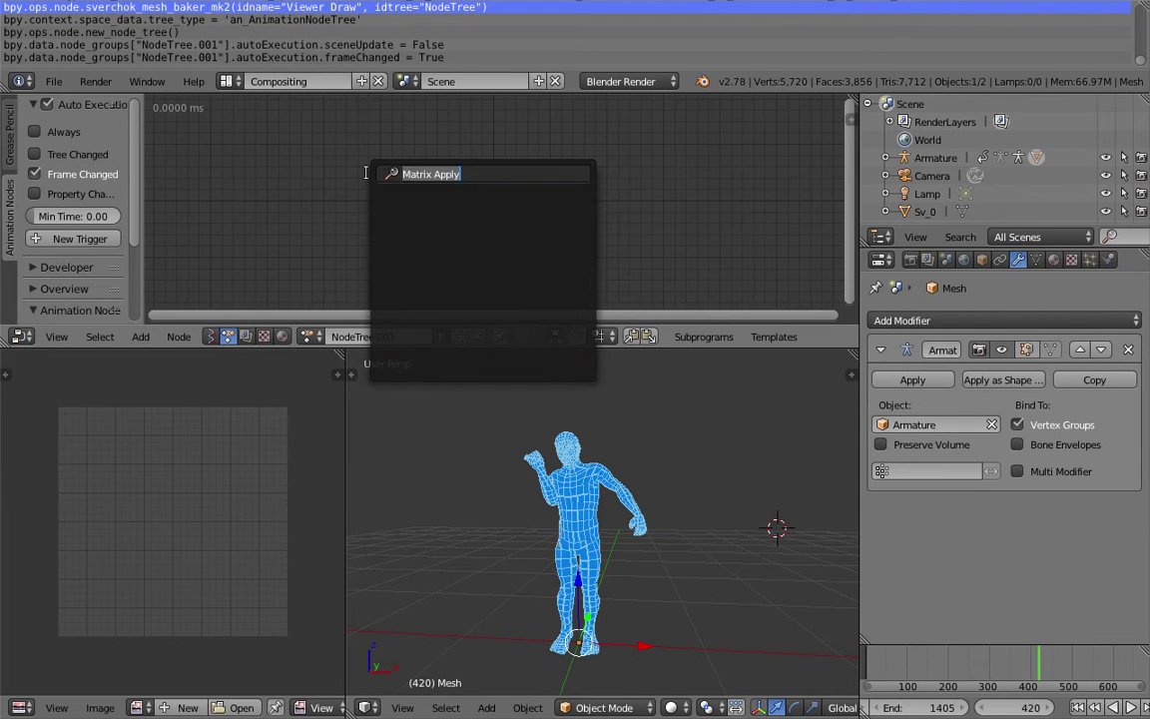
type("fram")
key("Escape")
Add a Script node to the Animation Nodes tree and create a new text block for it.
key("shift+a")
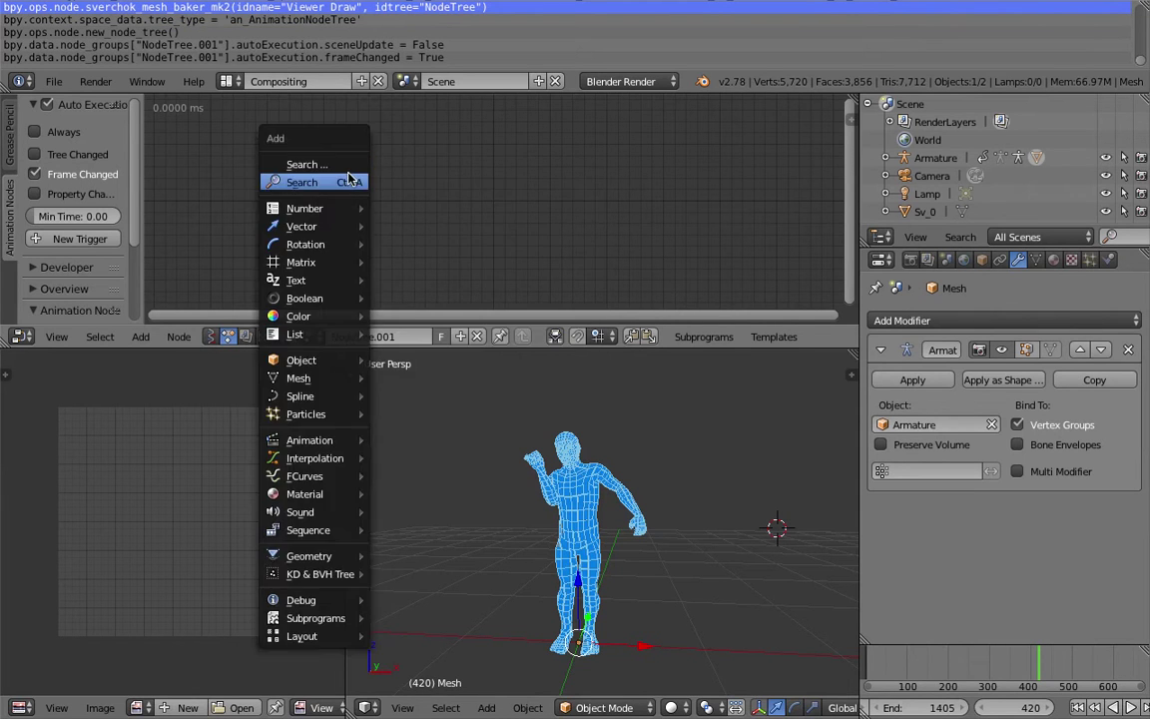
left_click(352, 176)
type("scrip")
key("Return")
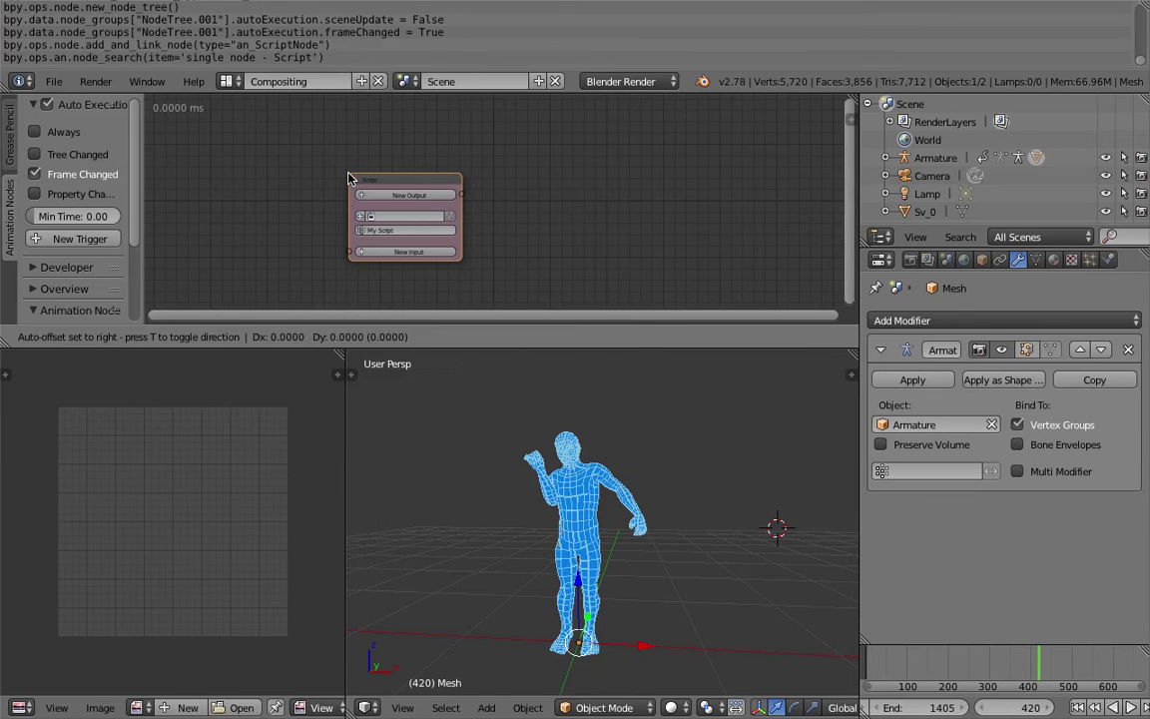
left_click(348, 174)
scroll(351, 186, "up", 2)
left_click(357, 217)
left_click(345, 215)
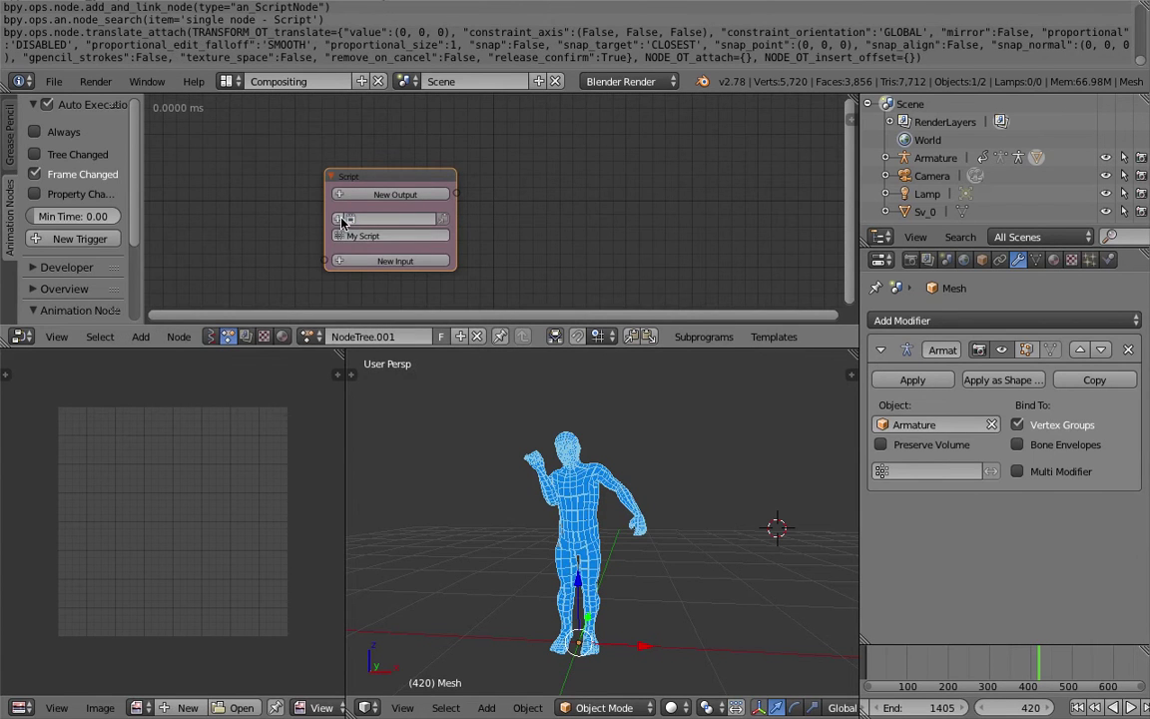
left_click(340, 221)
Name the Script node's subprogram Mesh Baker.
left_click(385, 235)
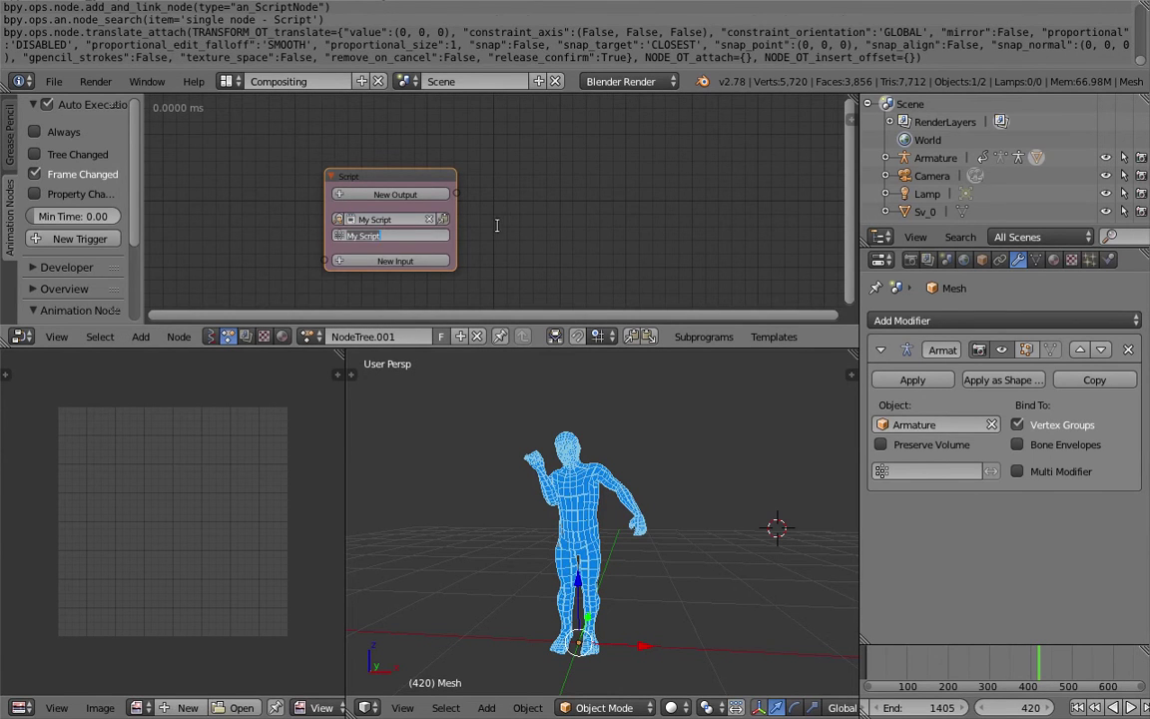
left_click(498, 226)
scroll(497, 226, "up", 2)
middle_click_drag(497, 226, 477, 204)
left_click(393, 215)
type("Mesh Ba")
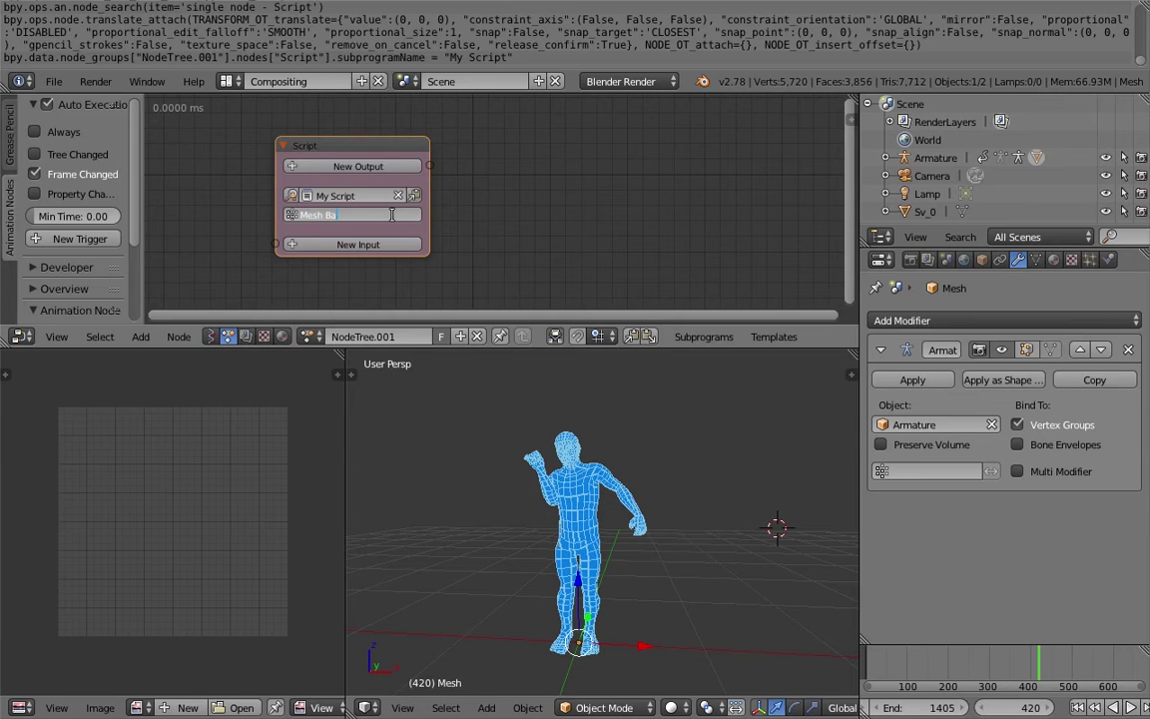
left_click(392, 214)
type("Mesh Baker")
key("Return")
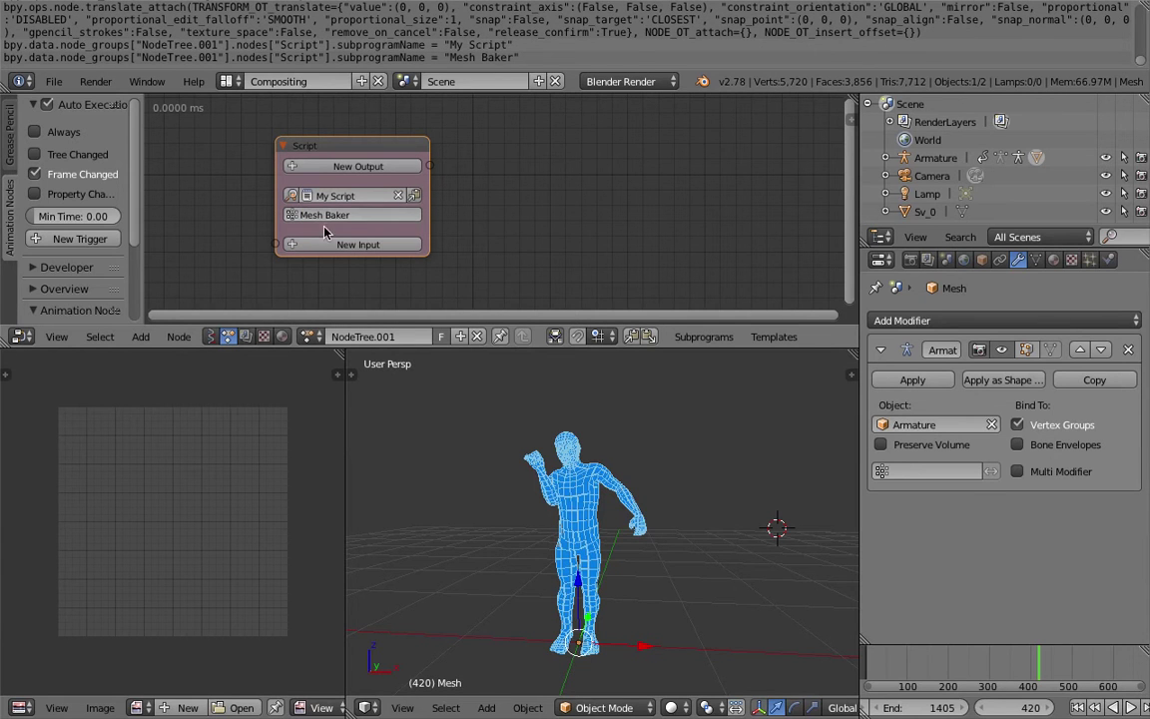
Add an Invoke Subprogram node for Mesh Baker beside the Script node.
key("shift+a")
mouse_move(499, 616)
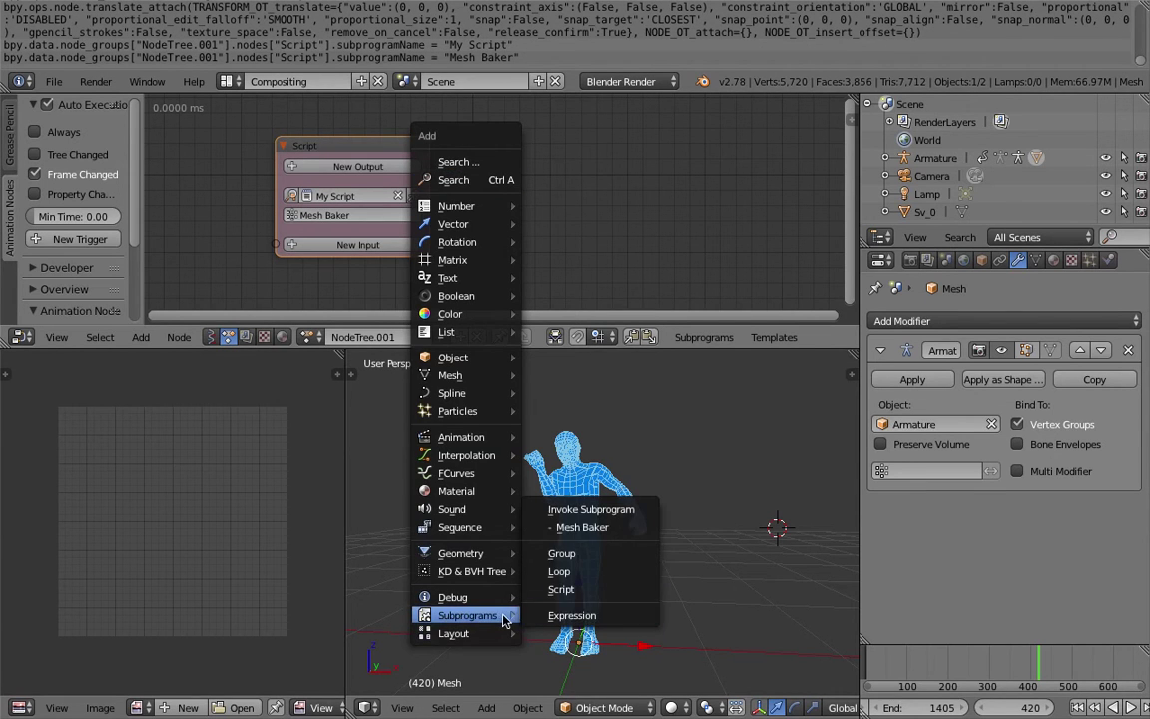
left_click(595, 534)
left_click(536, 176)
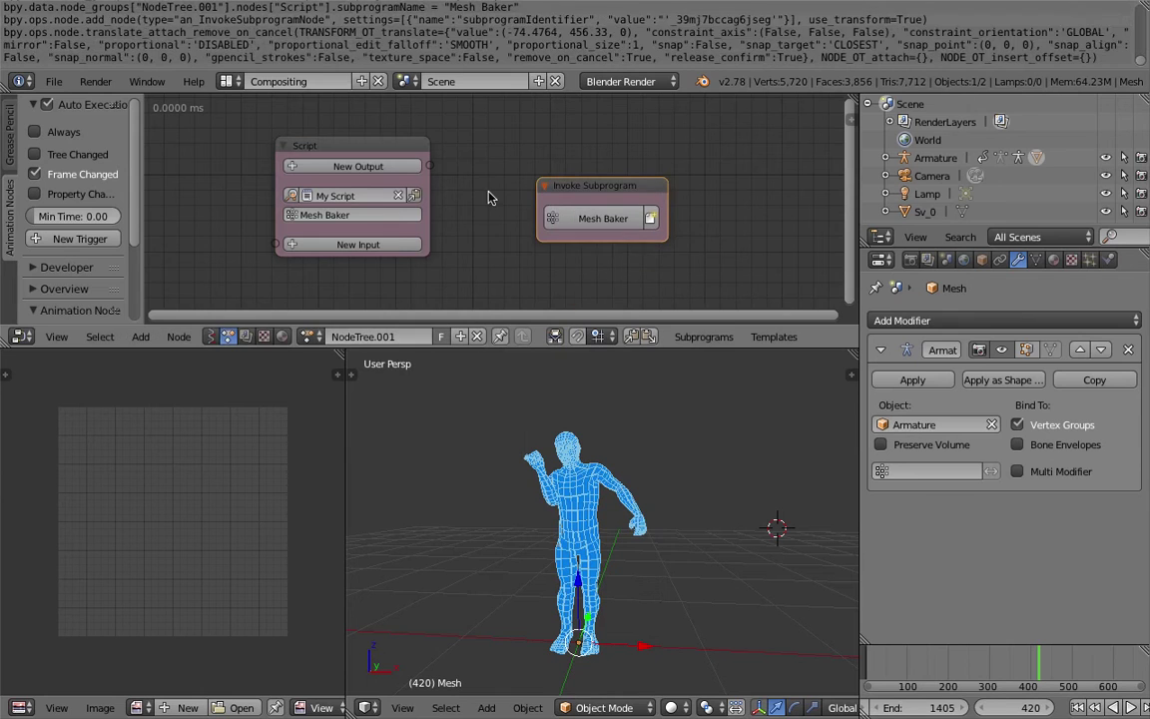
Open My Script in the image editor's area, paste bpy.ops.node.sverchok_mesh_baker_mk2(idname="Viewer Draw", idtree="NodeTree") and widen the area to show the full line.
left_click(415, 195)
left_click(158, 430)
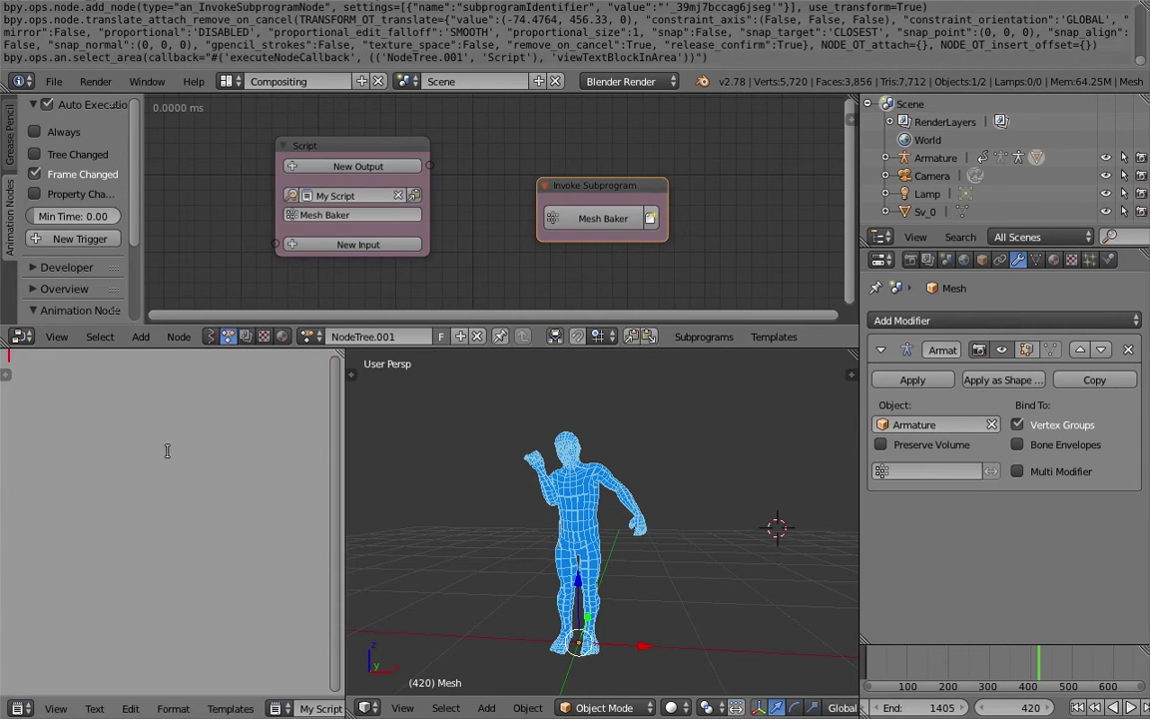
left_click_drag(340, 383, 511, 384)
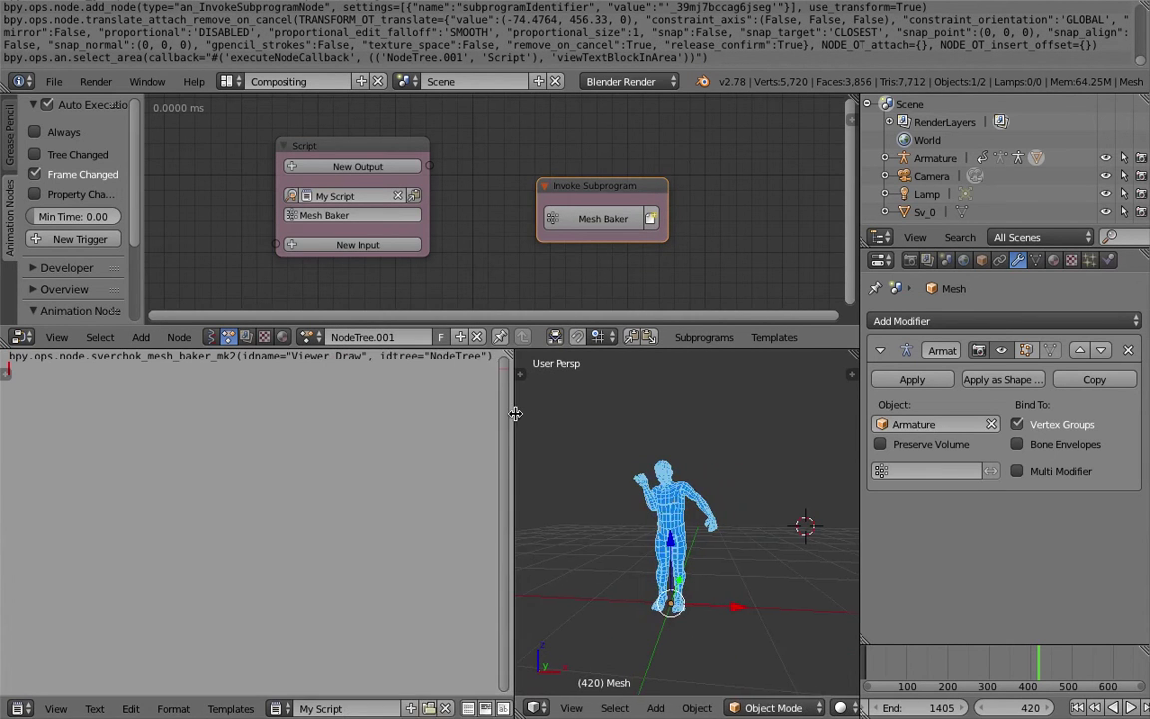
scroll(448, 708, "down", 3)
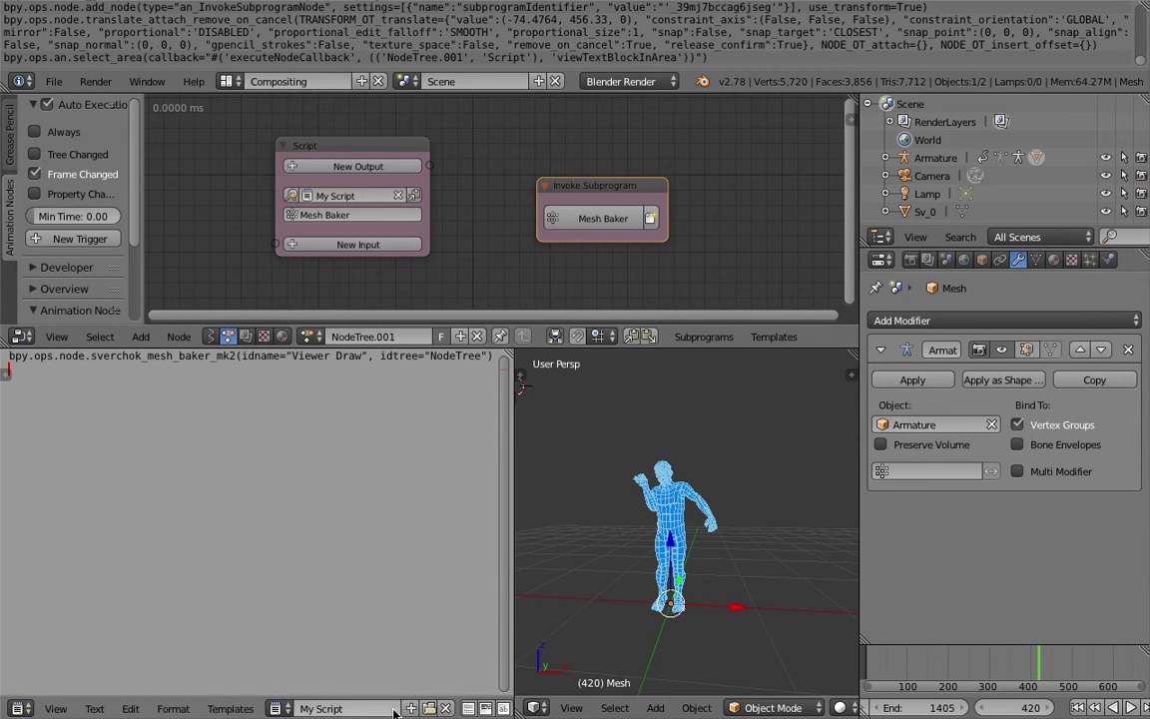
Turn on line numbers and syntax highlighting for the My Script text.
left_click(448, 708)
left_click(448, 708)
left_click(591, 505)
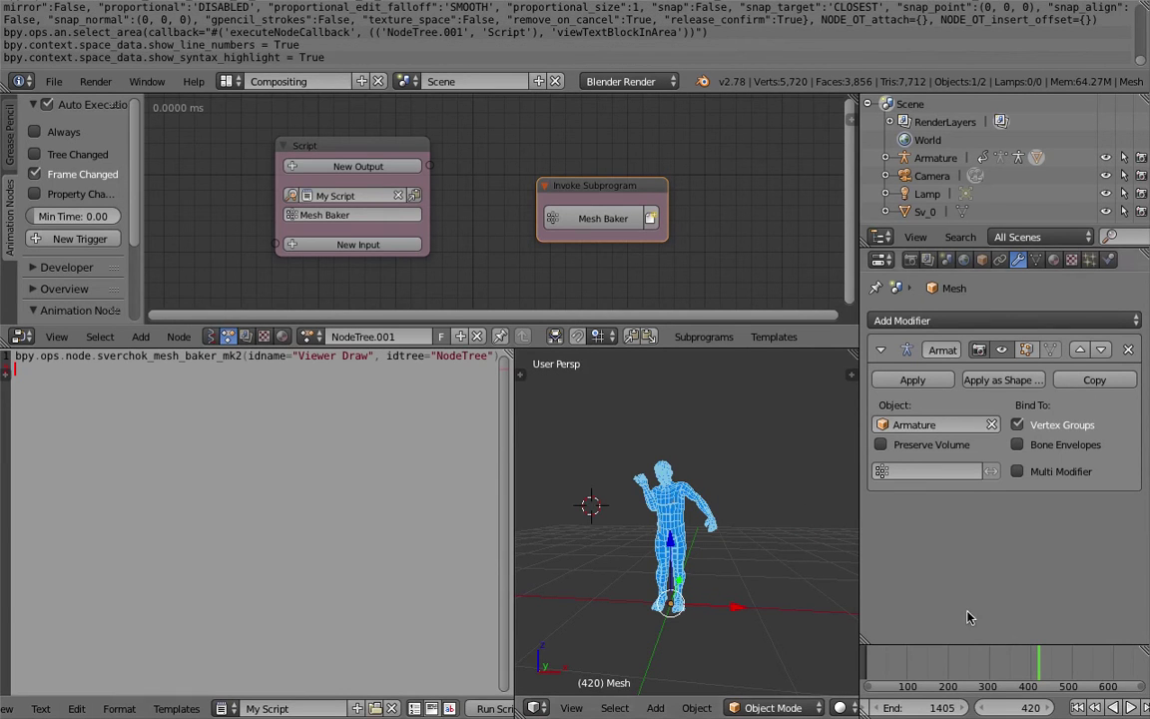
Return to frame 1 and play the animation up to frame 495 to bake the successive poses automatically.
left_click(1077, 709)
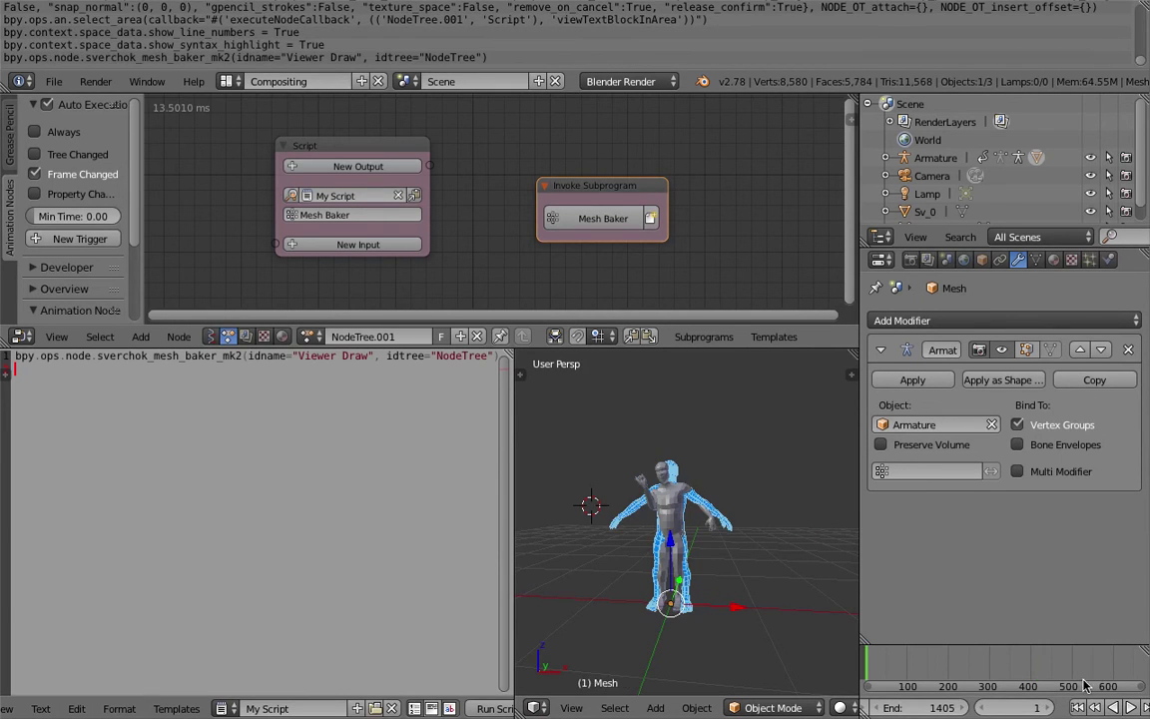
key("alt+a")
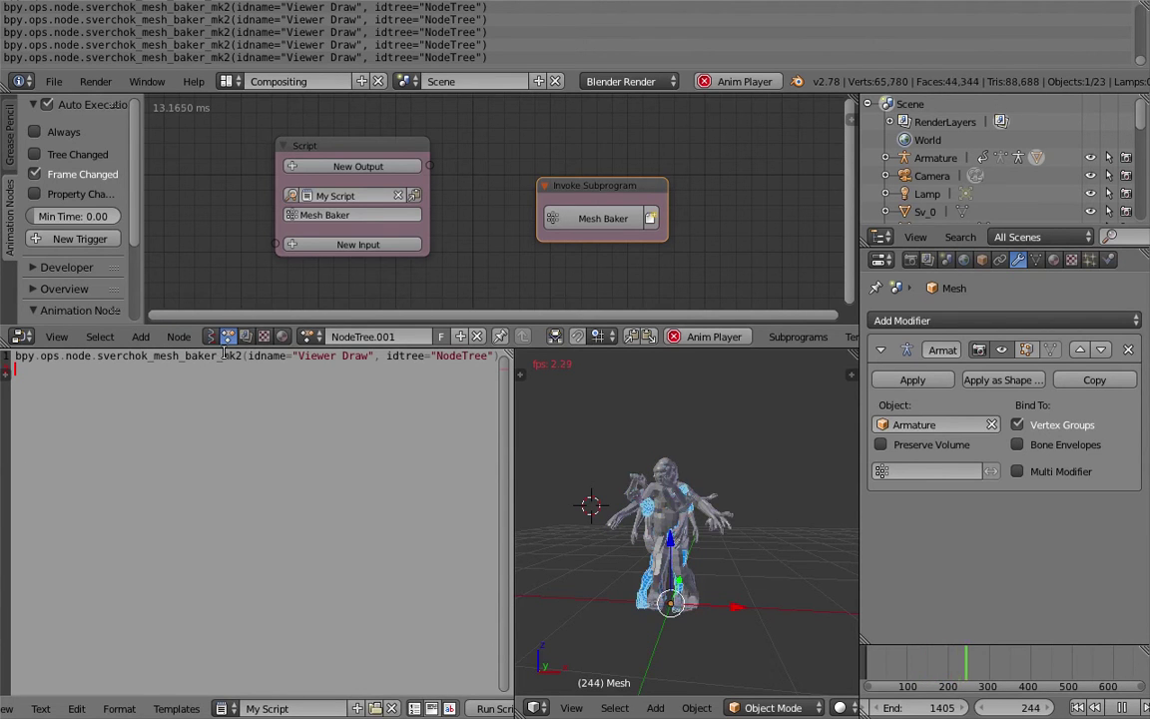
left_click(1125, 709)
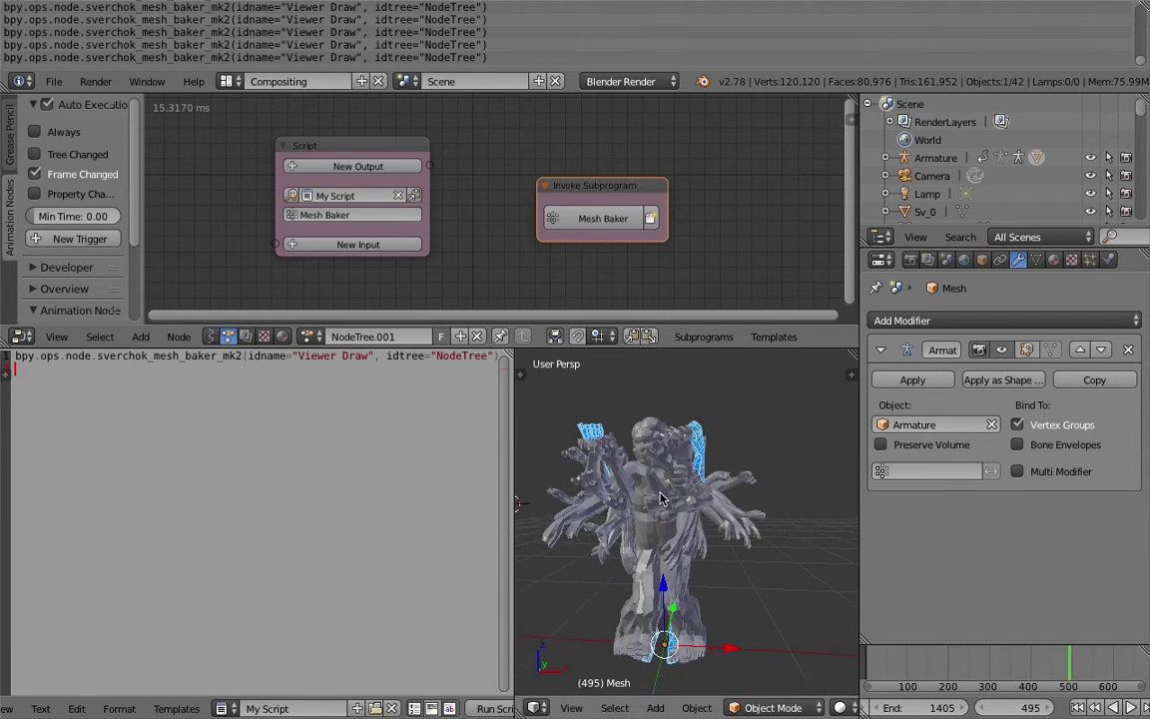
Narrow the text editor to enlarge the 3D viewport and view the baked figures from another angle.
left_click_drag(509, 437, 367, 393)
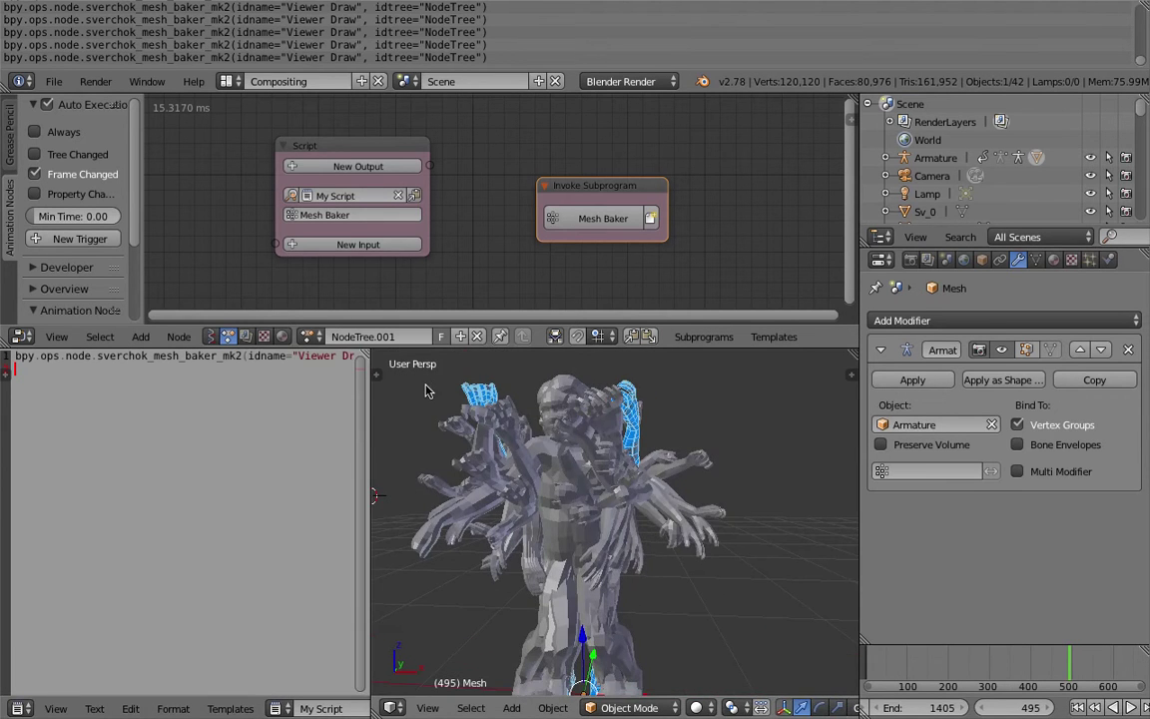
middle_click_drag(617, 436, 719, 529)
scroll(1070, 672, "down", 3)
Advance the animation to frame 804 to bake additional poses of the mesh.
middle_click_drag(1071, 672, 1027, 667)
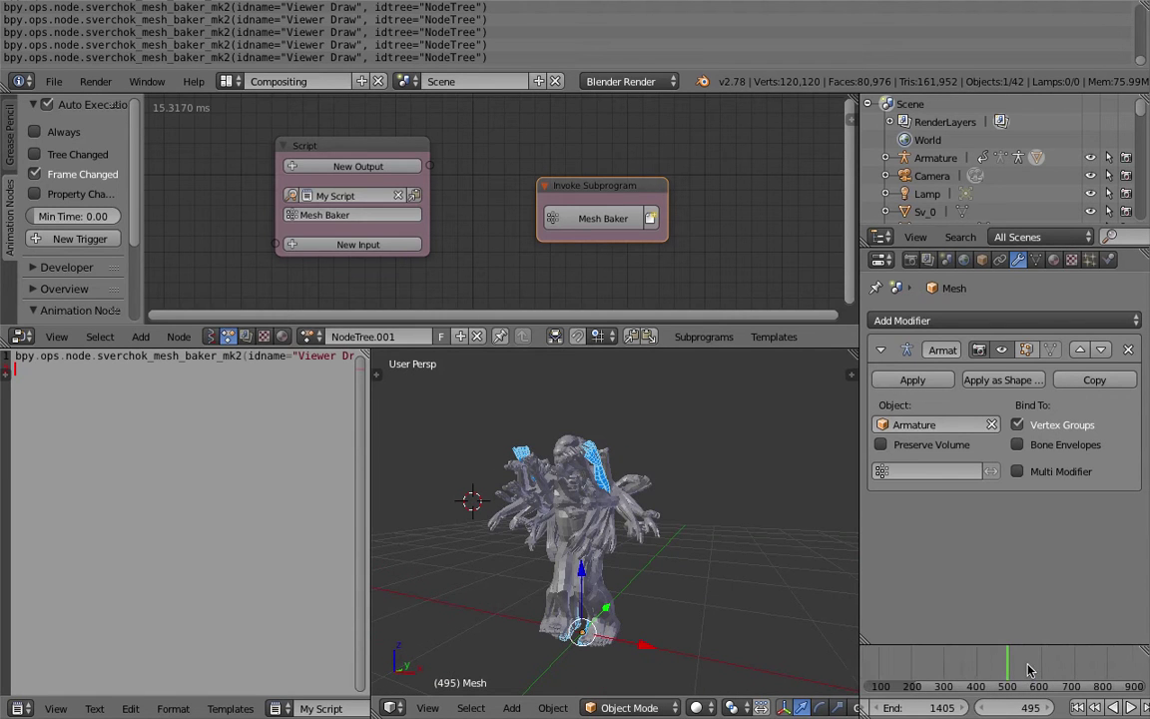
left_click(1028, 667)
key("alt+a")
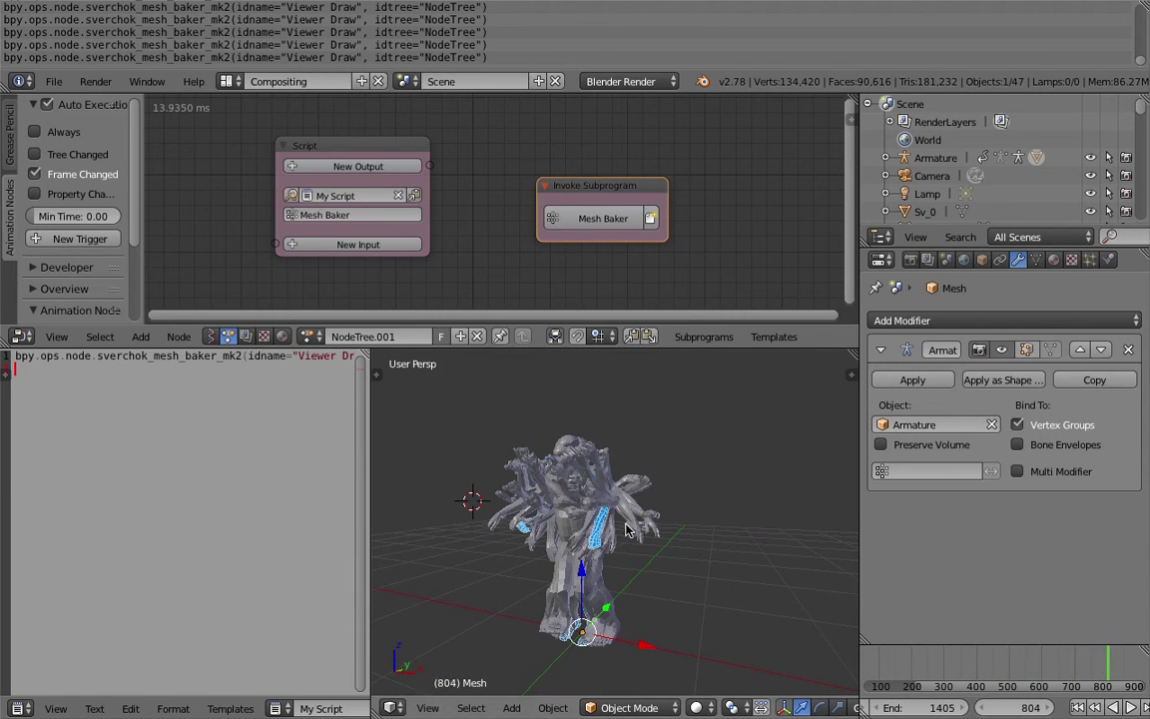
middle_click_drag(639, 539, 591, 519)
scroll(1039, 655, "down", 1)
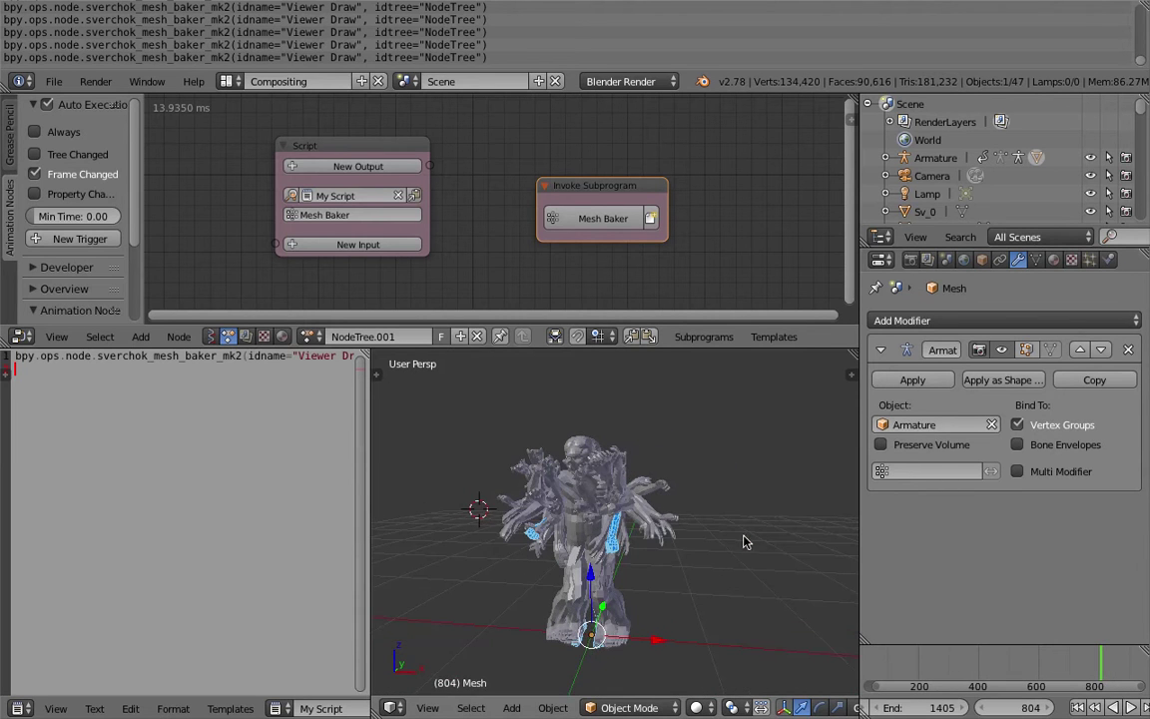
Select all baked figures with the name pattern Sv_0* and delete them.
left_click(745, 537)
key("a")
key("a")
key("a")
key("a")
key("a")
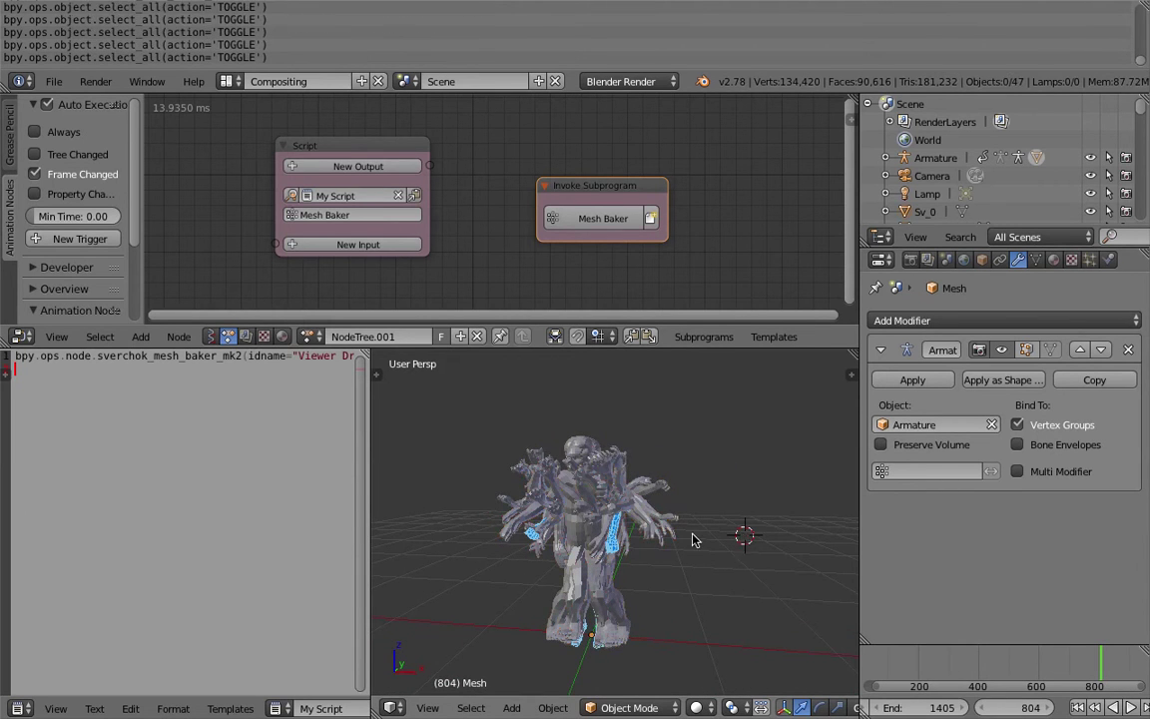
left_click(471, 708)
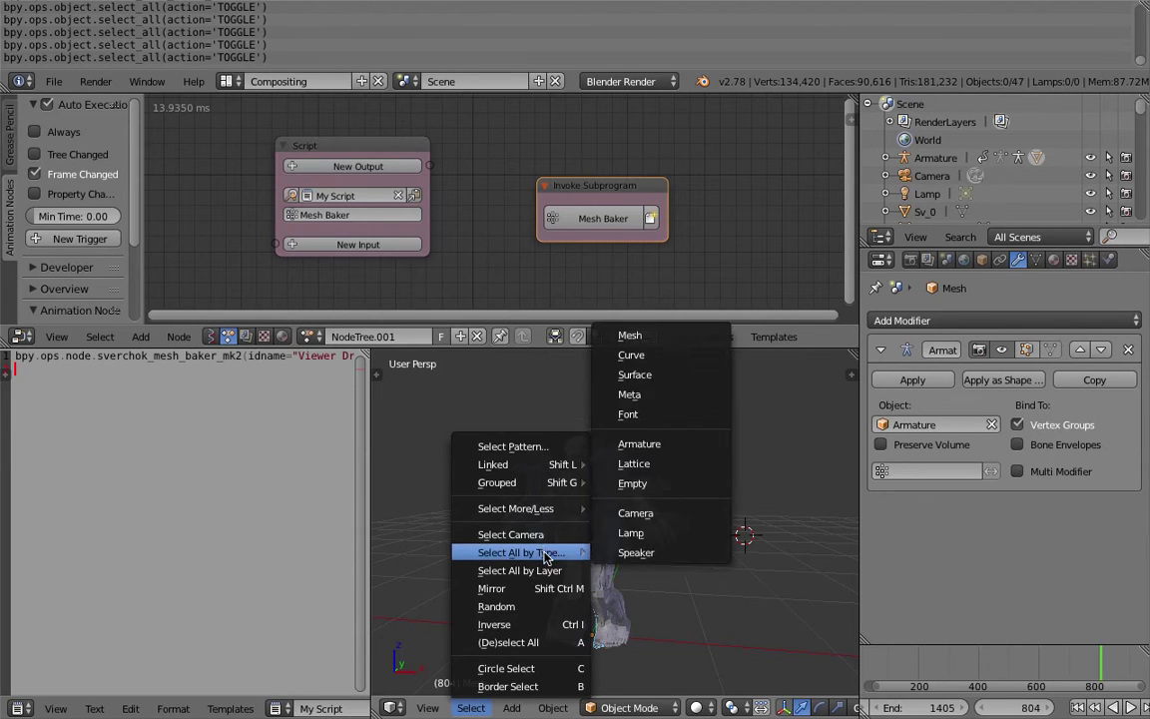
mouse_move(551, 550)
left_click(510, 446)
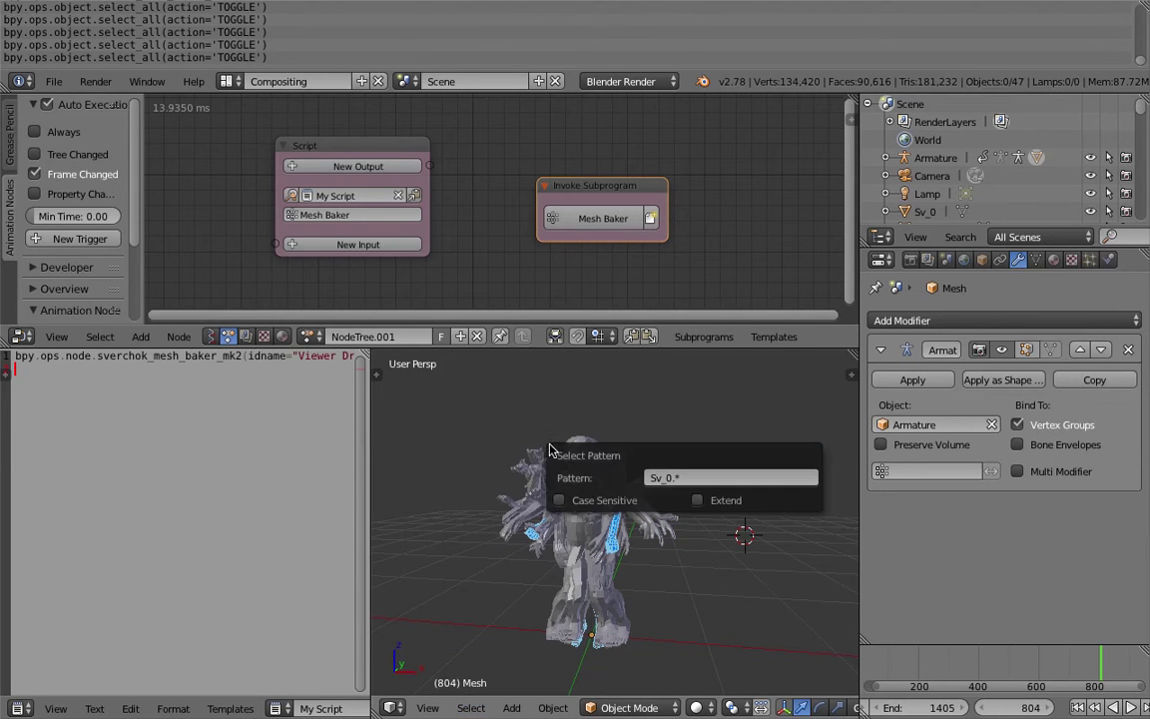
left_click(697, 477)
key("Return")
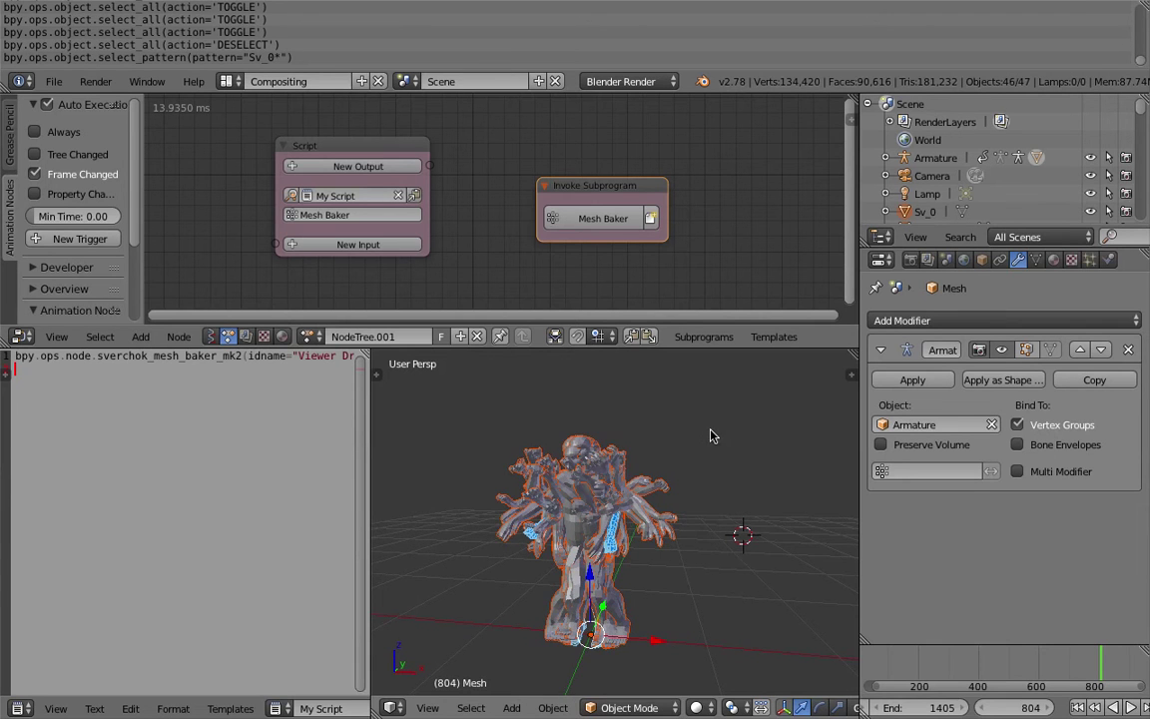
key("x")
left_click(709, 433)
Scrub the timeline from frame 271 to frame 420 to bake a few poses.
left_click(940, 664)
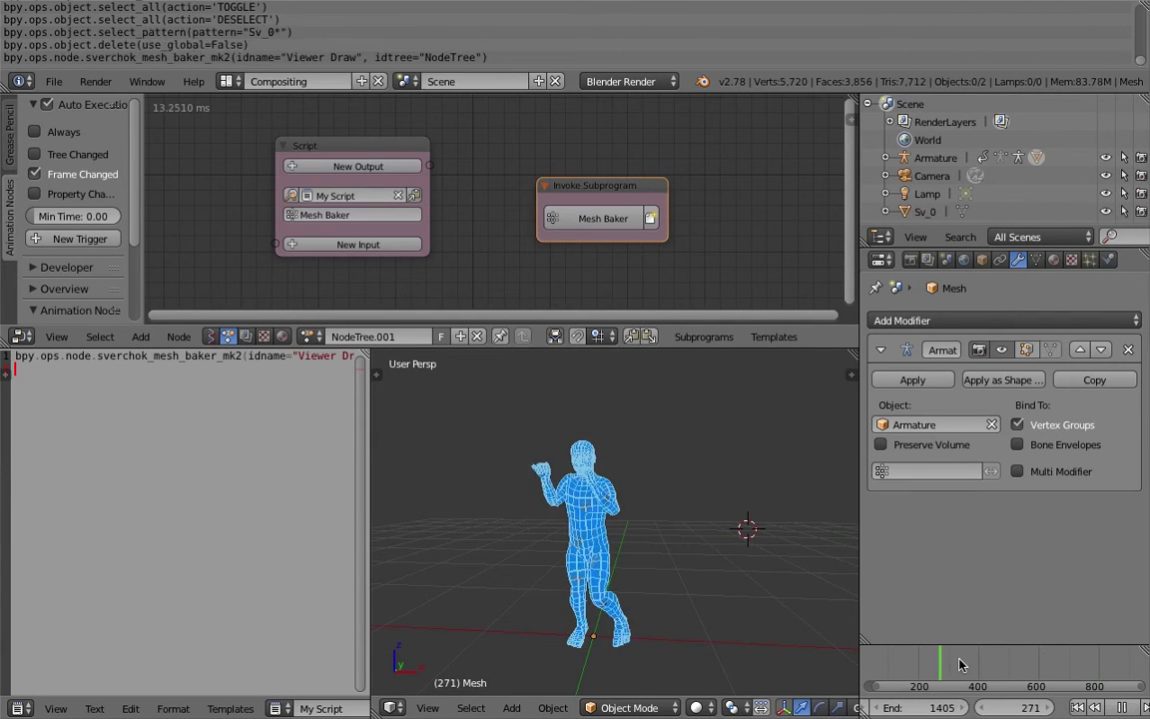
left_click_drag(960, 661, 985, 660)
middle_click_drag(676, 503, 697, 465)
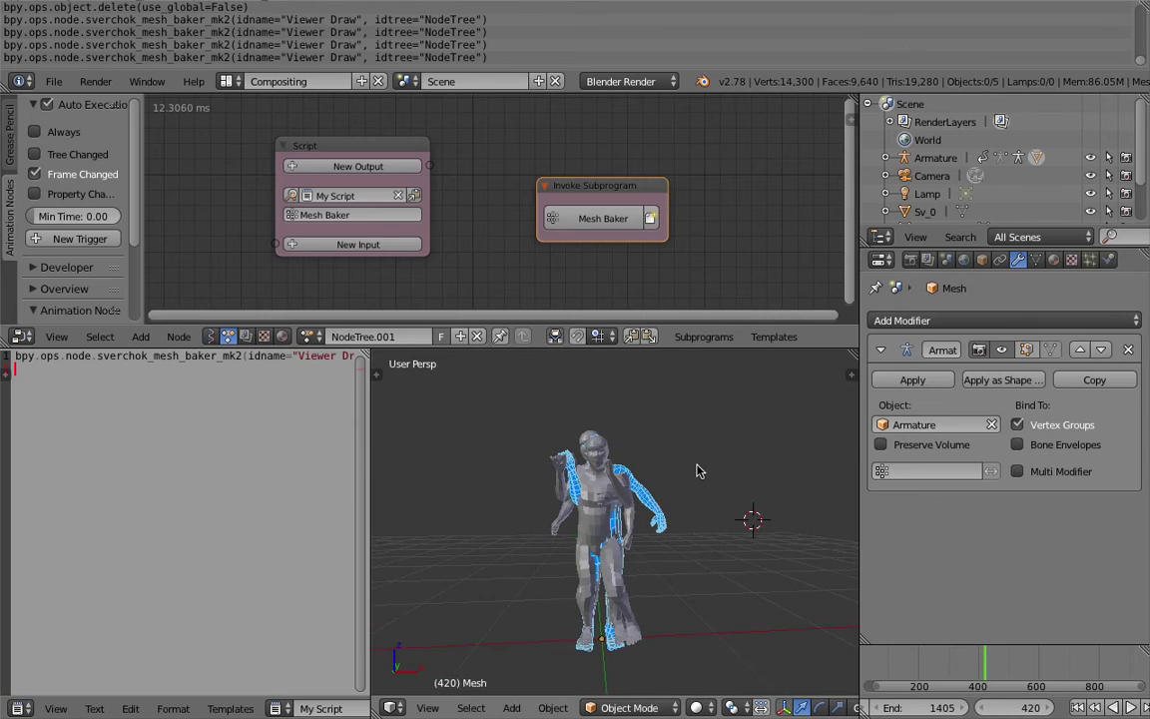
Delete the newly baked figures by selecting them with the pattern Sv_0*.
left_click(472, 708)
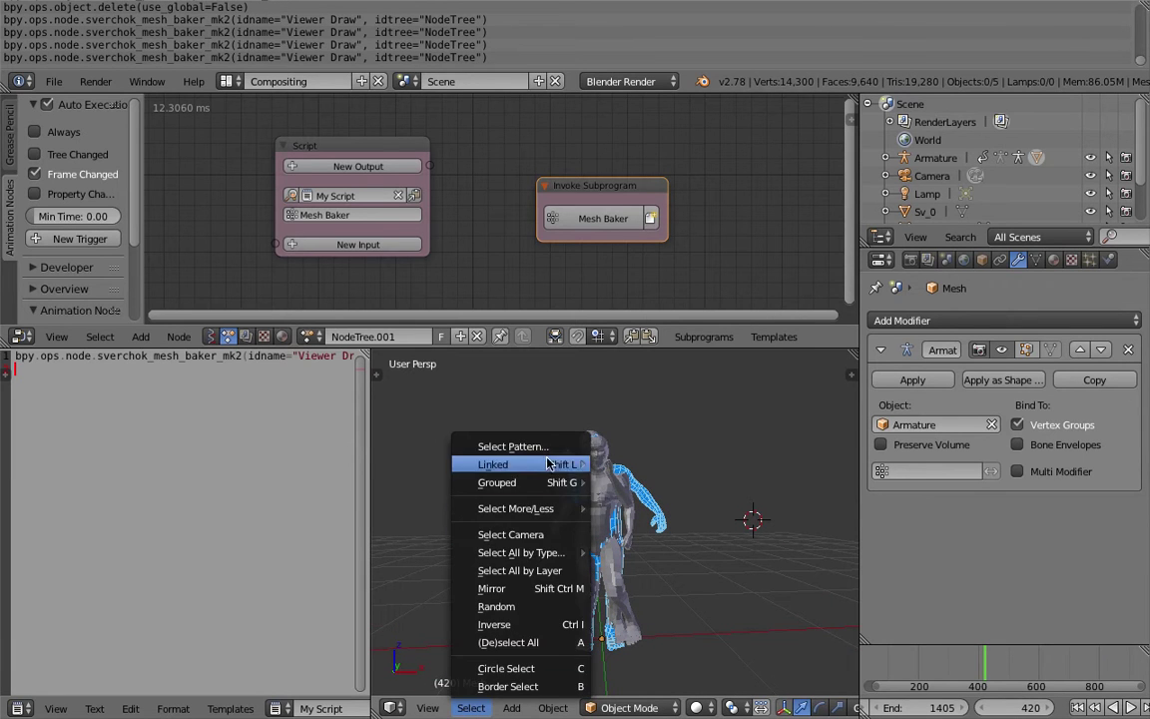
left_click(487, 444)
key("Return")
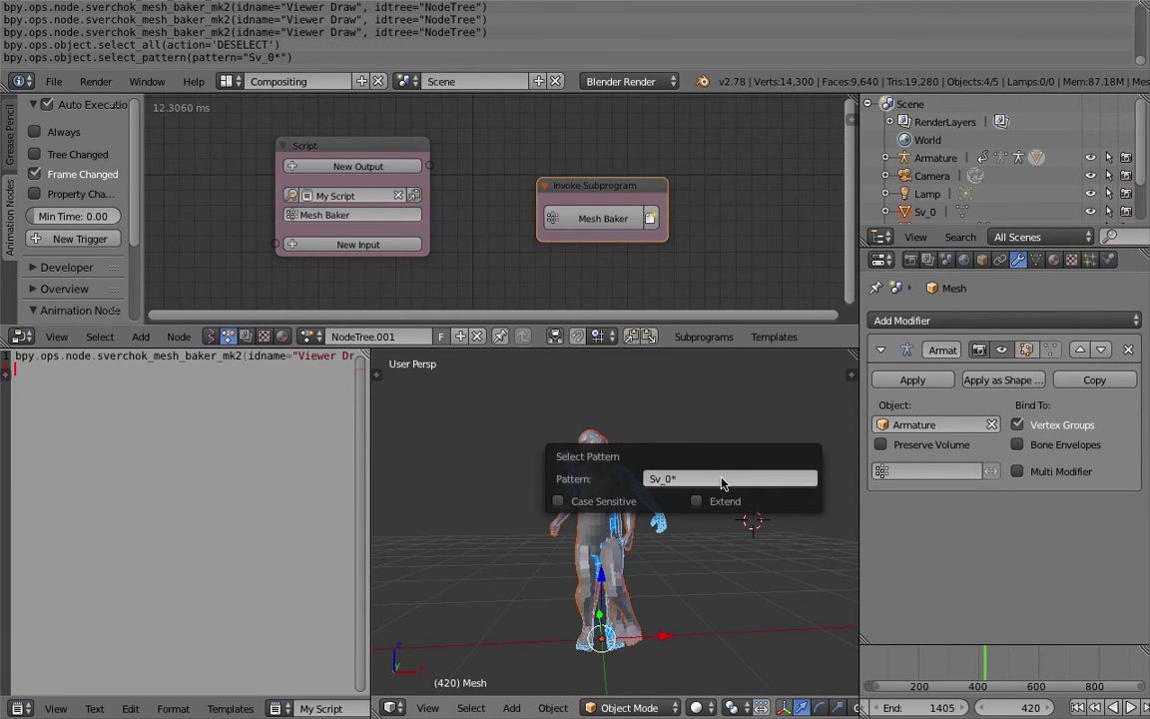
key("x")
left_click(711, 417)
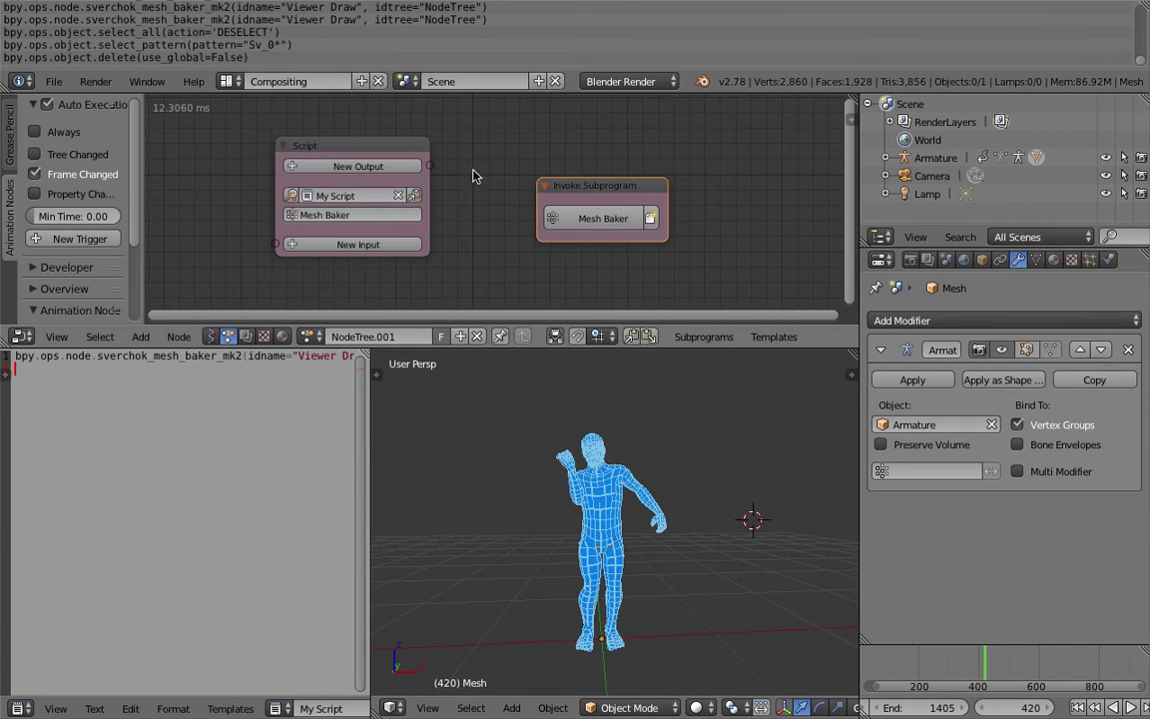
Delete all nodes from the Animation Nodes tree and disable its Frame Changed trigger and auto execution.
key("a")
key("a")
key("x")
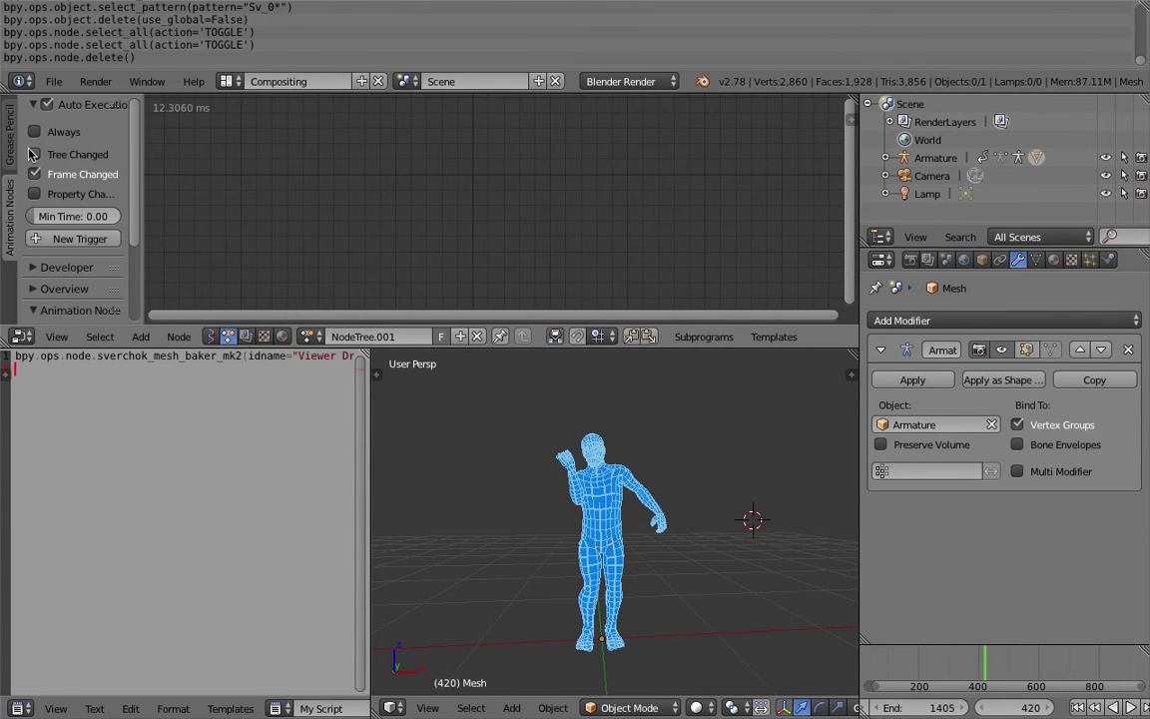
left_click(34, 174)
left_click(47, 104)
Switch the node editor back to the Sverchok tree NodeTree.
left_click(311, 337)
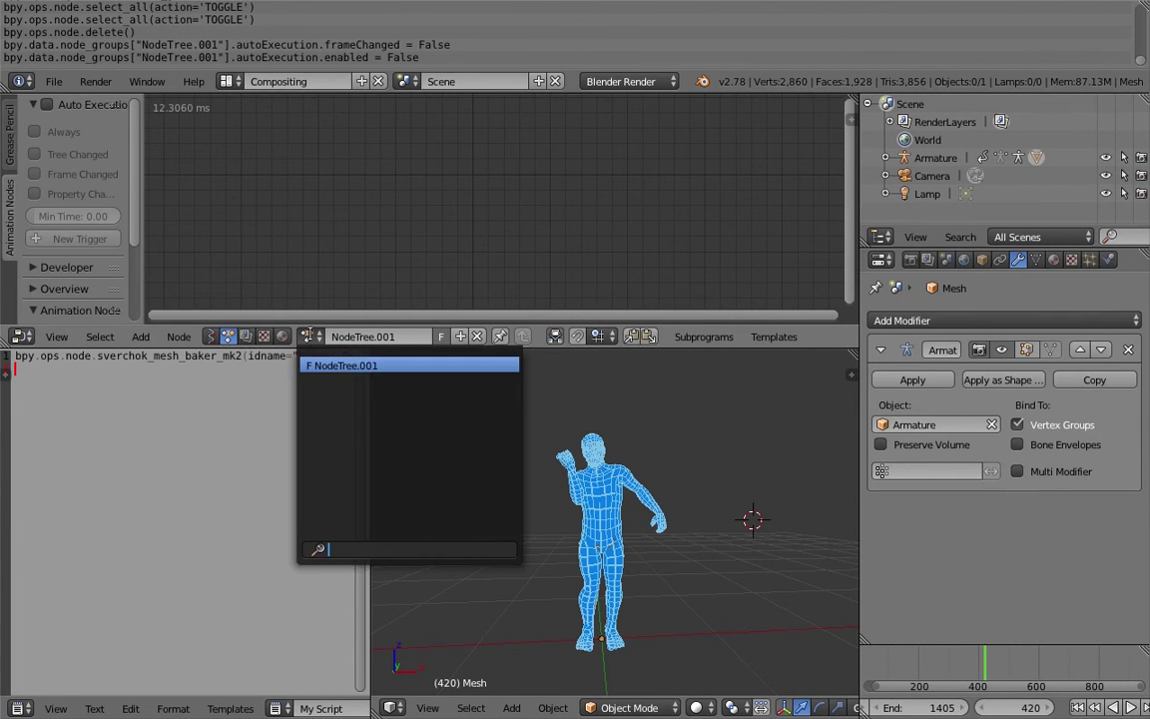
left_click(344, 364)
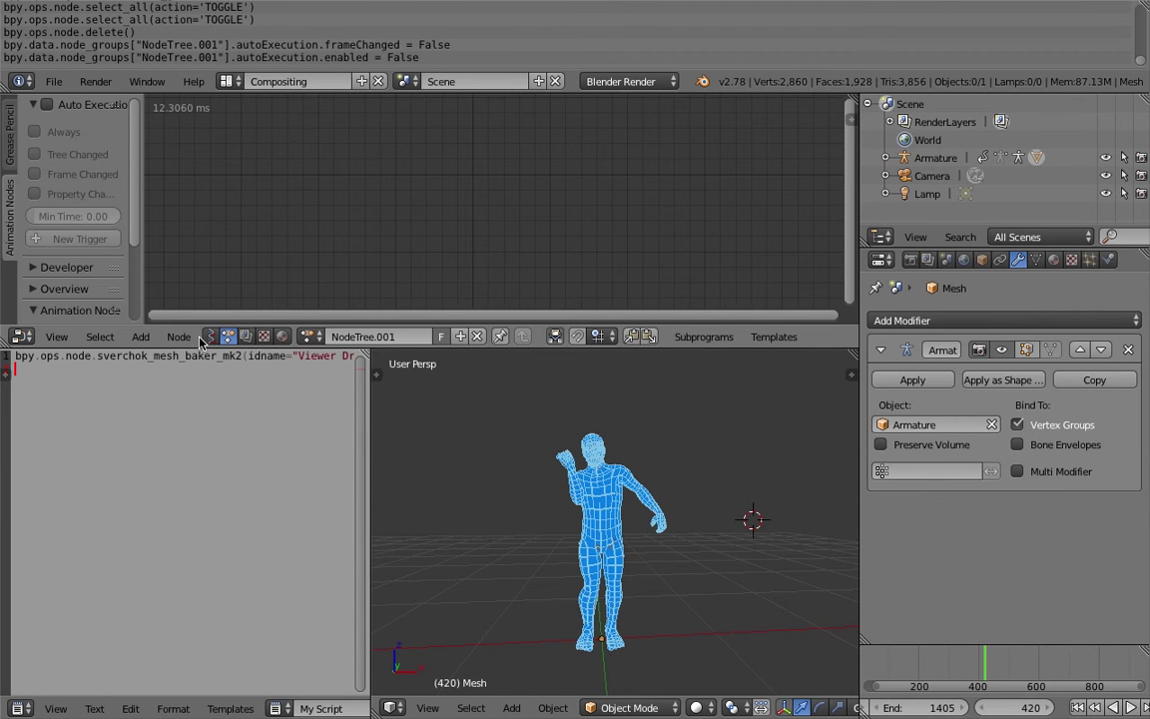
left_click(210, 336)
left_click(311, 337)
left_click(332, 365)
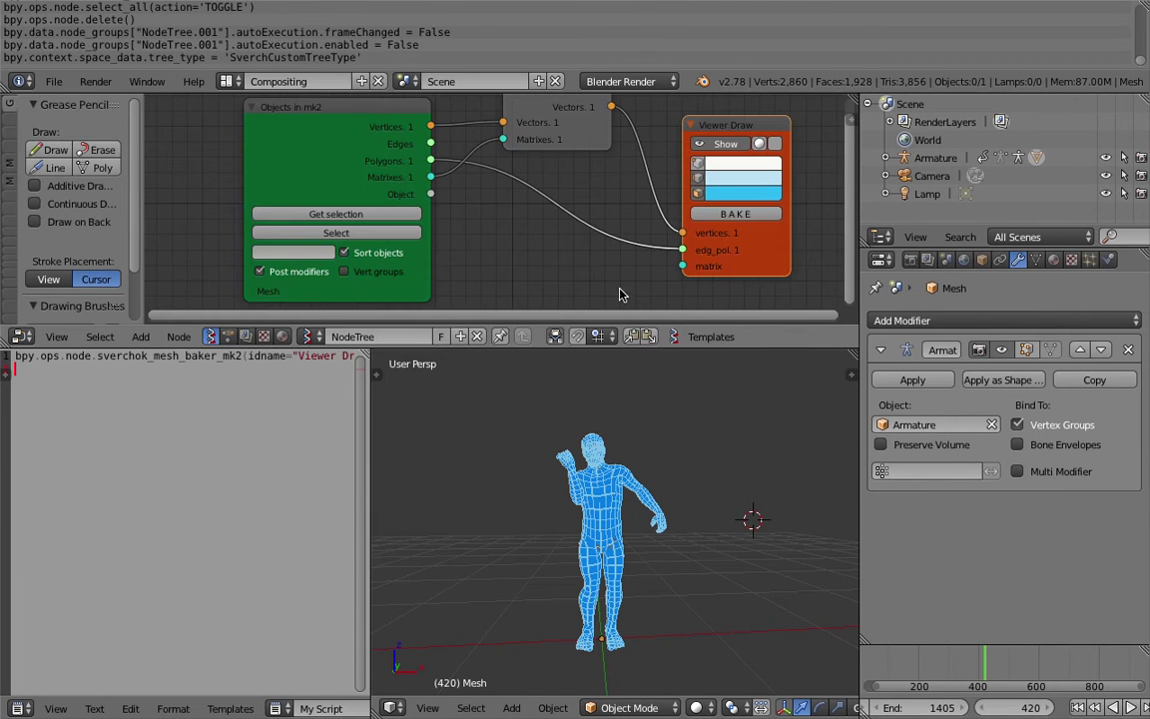
Add a Scripted Node to the Sverchok tree in the empty area beyond the Viewer Draw node.
left_click_drag(616, 348, 617, 425)
scroll(639, 349, "down", 2)
middle_click_drag(639, 349, 596, 347)
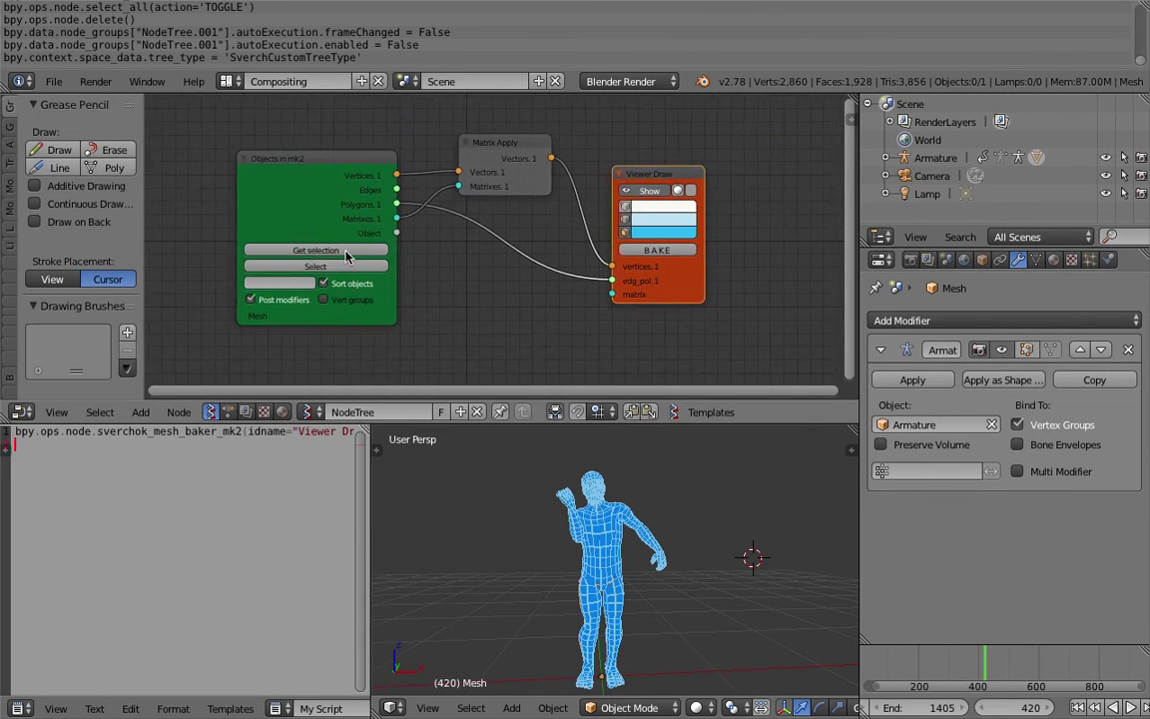
scroll(346, 257, "down", 2)
left_click_drag(142, 141, 22, 145)
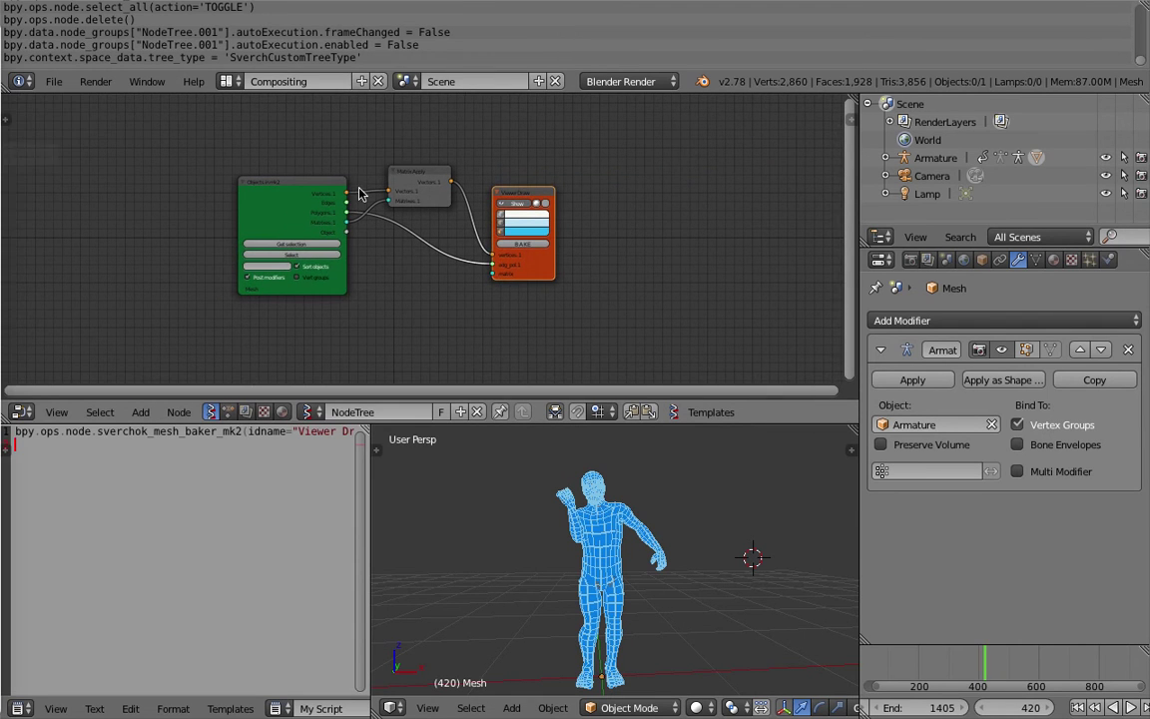
middle_click_drag(575, 185, 387, 194)
scroll(480, 198, "up", 3)
key("shift+a")
left_click(468, 199)
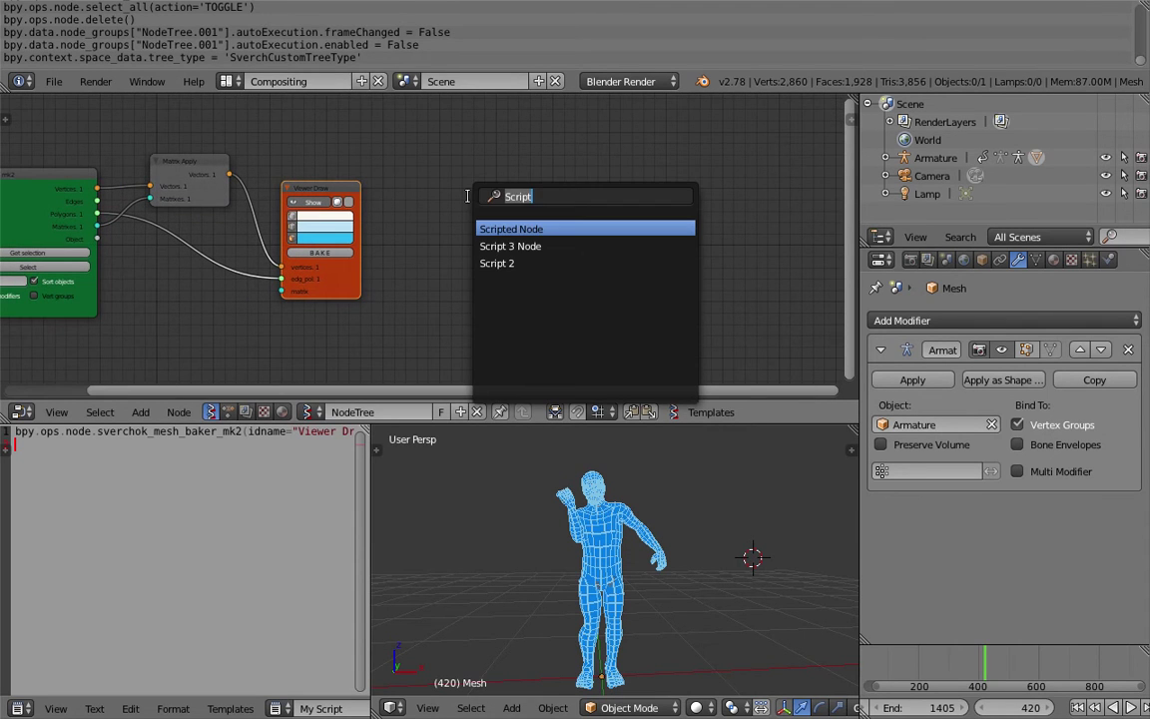
type("sc")
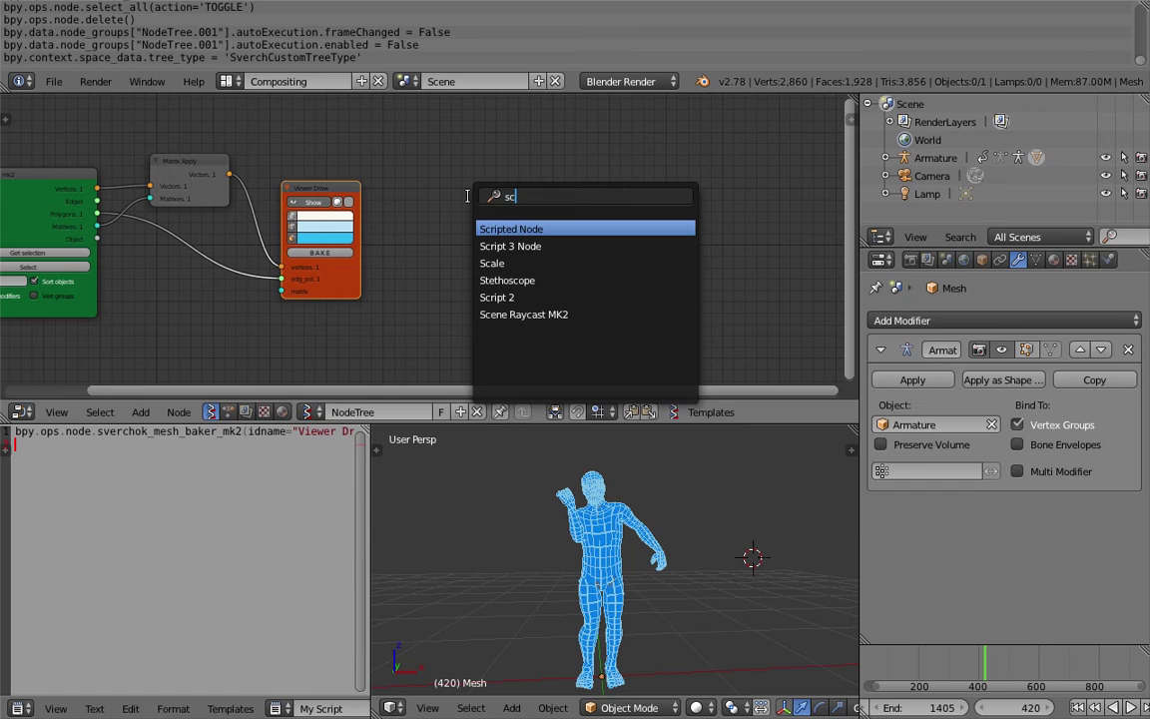
key("Return")
left_click(475, 196)
Choose TEMPLATE.py in the Scripted Node, import it as a text block and widen the node slightly.
scroll(479, 200, "up", 3)
left_click(531, 202)
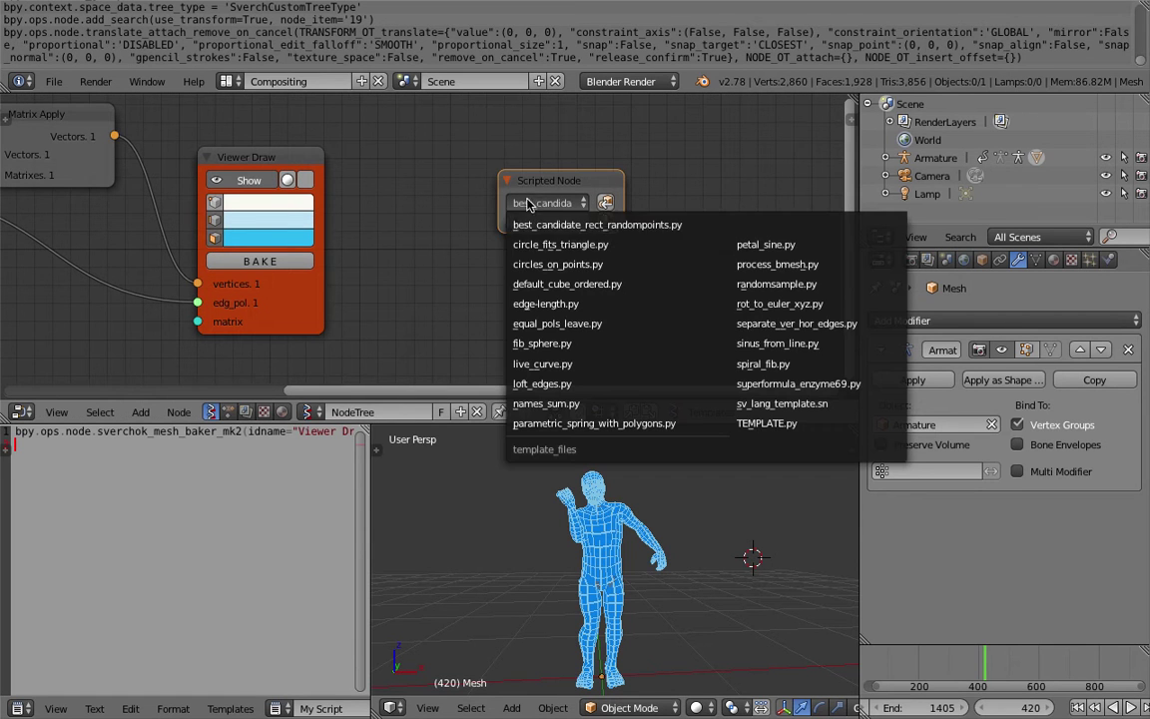
left_click(780, 424)
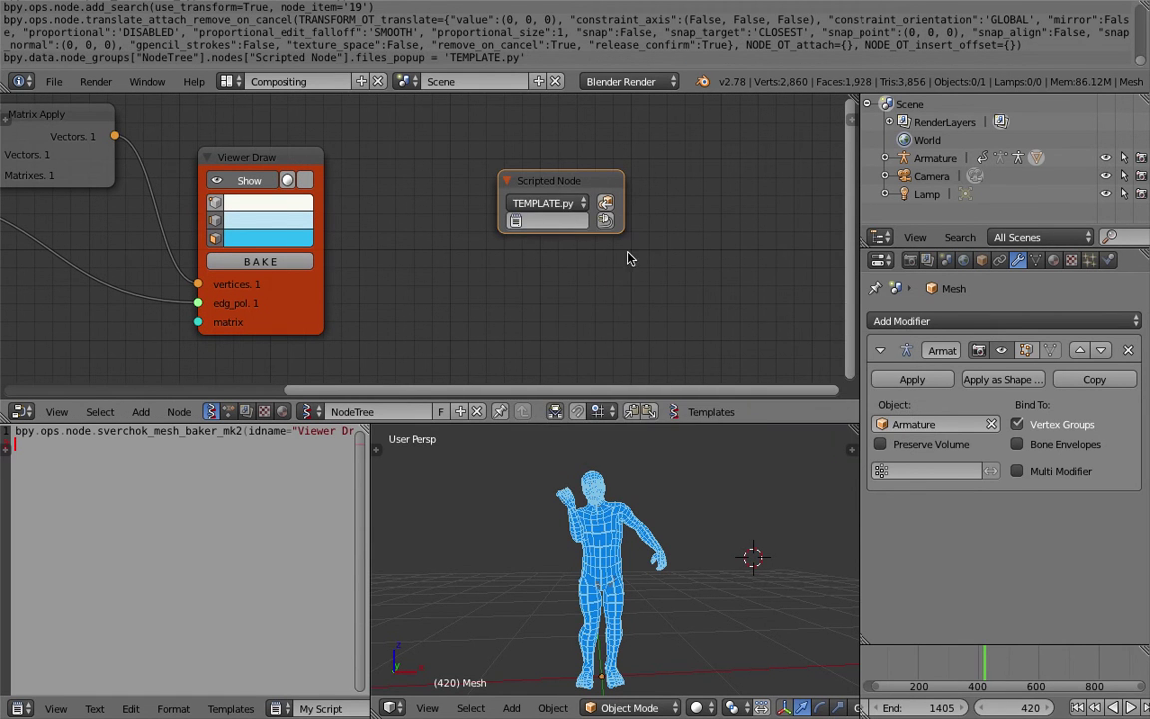
left_click(562, 220)
left_click(605, 203)
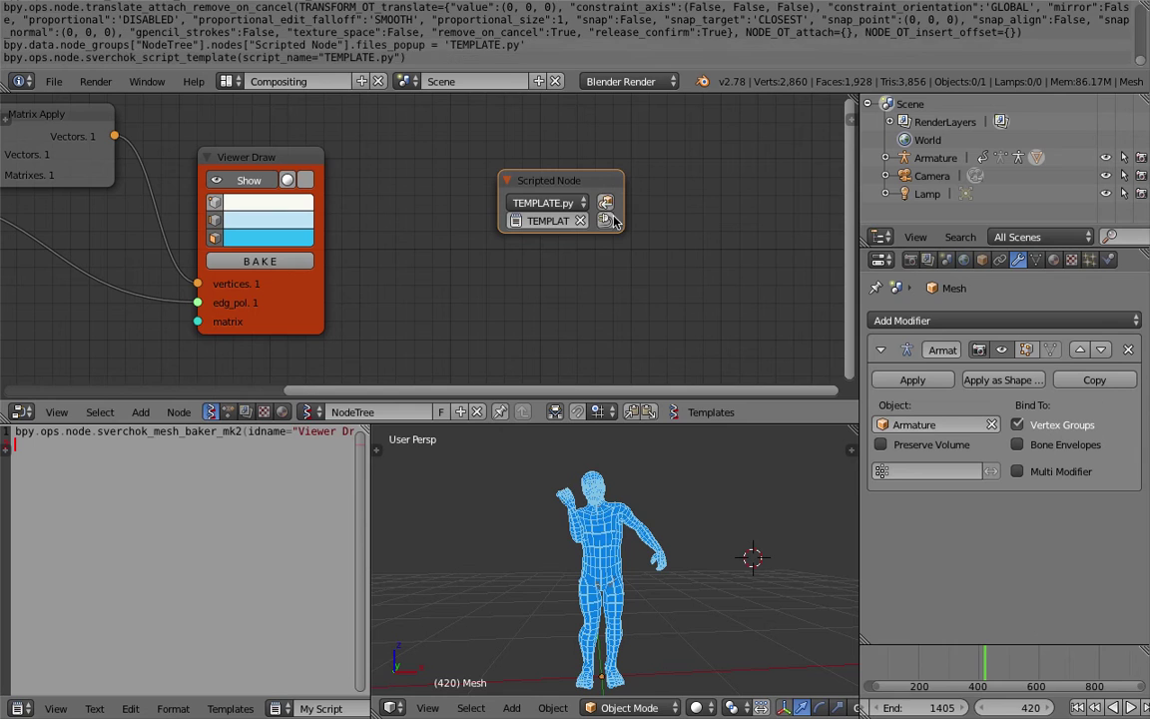
left_click_drag(619, 213, 635, 213)
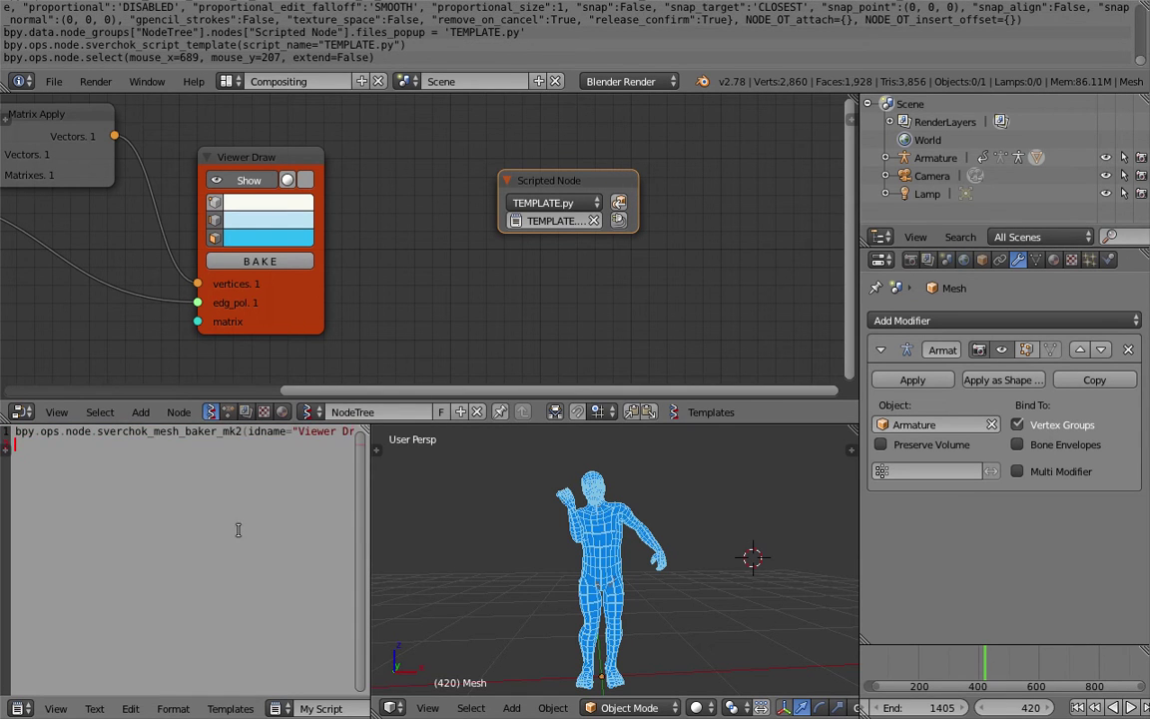
Show TEMPLATE.py in the widened text editor, try to load it in the Scripted Node, and clear the node.
left_click_drag(366, 450, 28, 434)
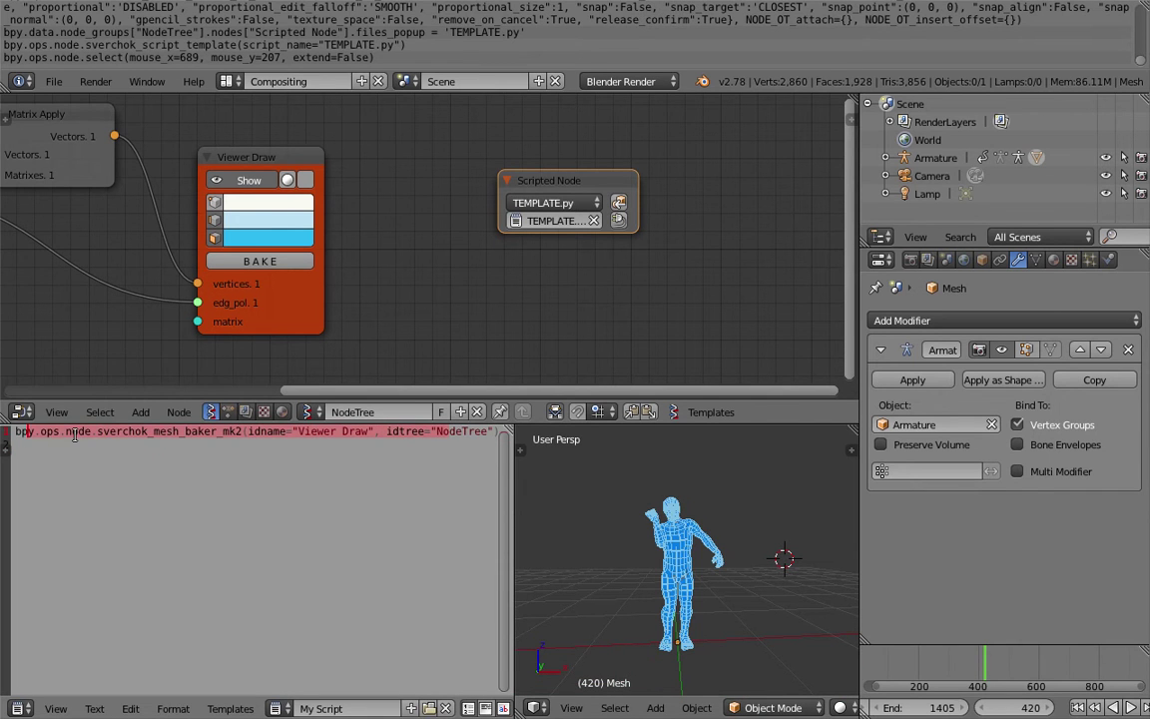
left_click_drag(148, 433, 5, 435)
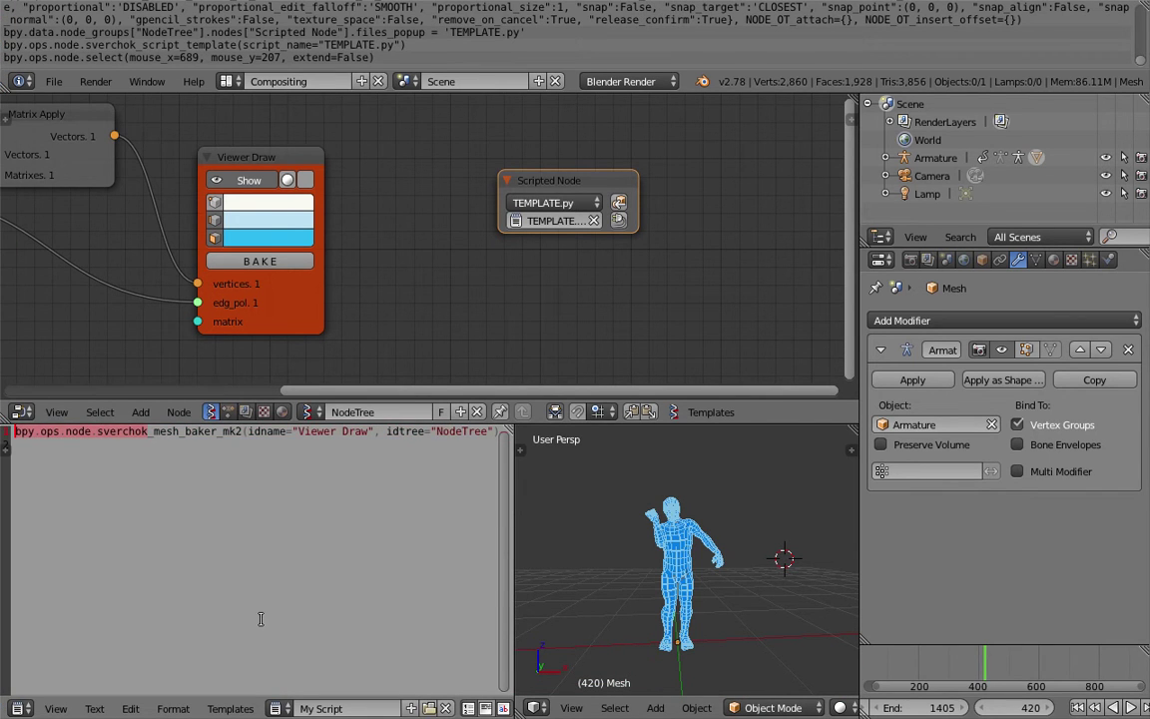
left_click(277, 708)
left_click(260, 536)
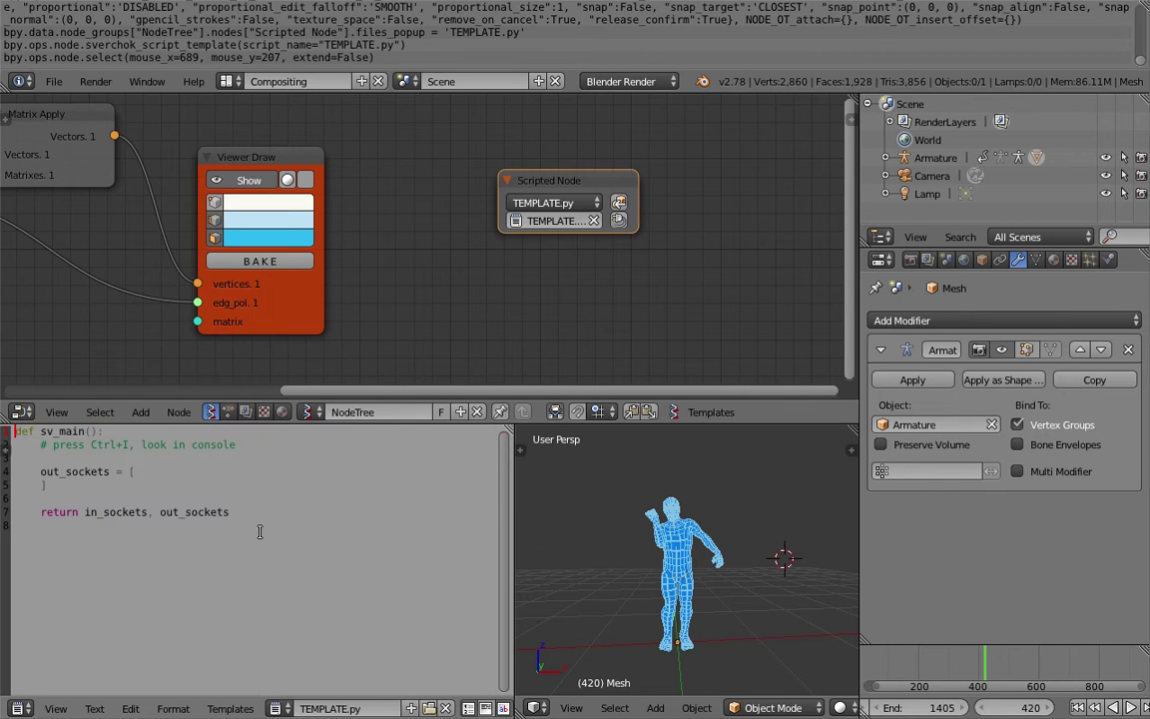
left_click(161, 457)
left_click(618, 221)
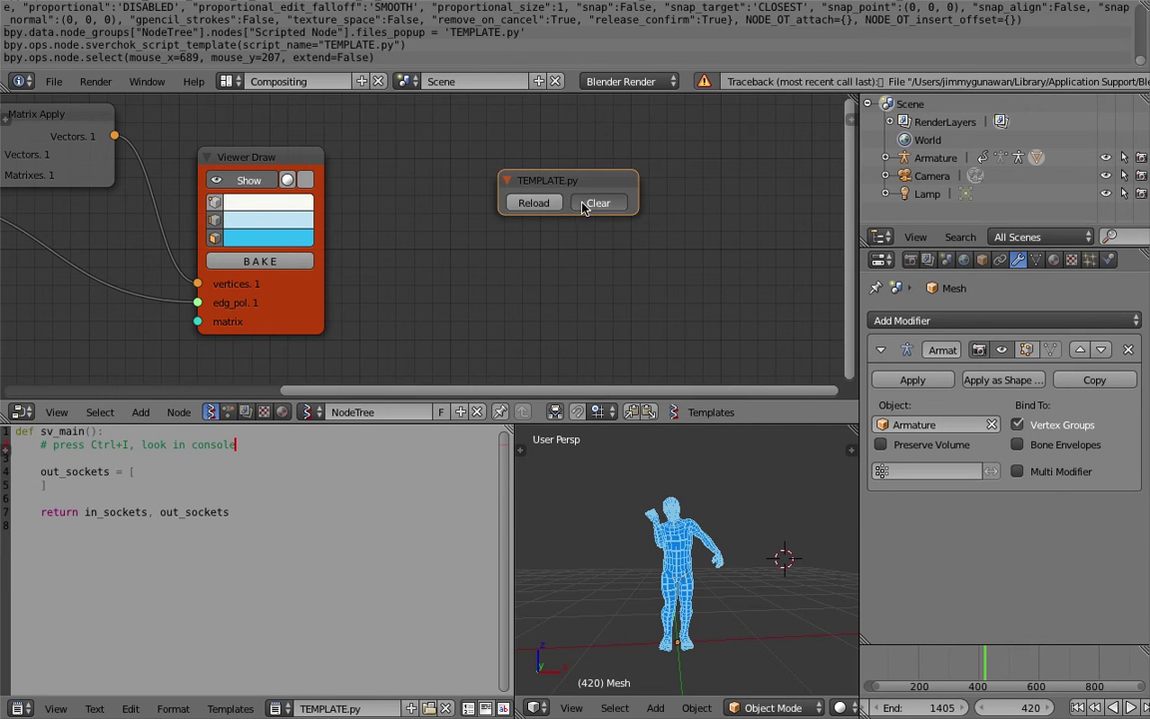
left_click(595, 201)
Load the spiral_fib.py template into the Scripted Node and show its code in an enlarged text editor.
left_click(579, 202)
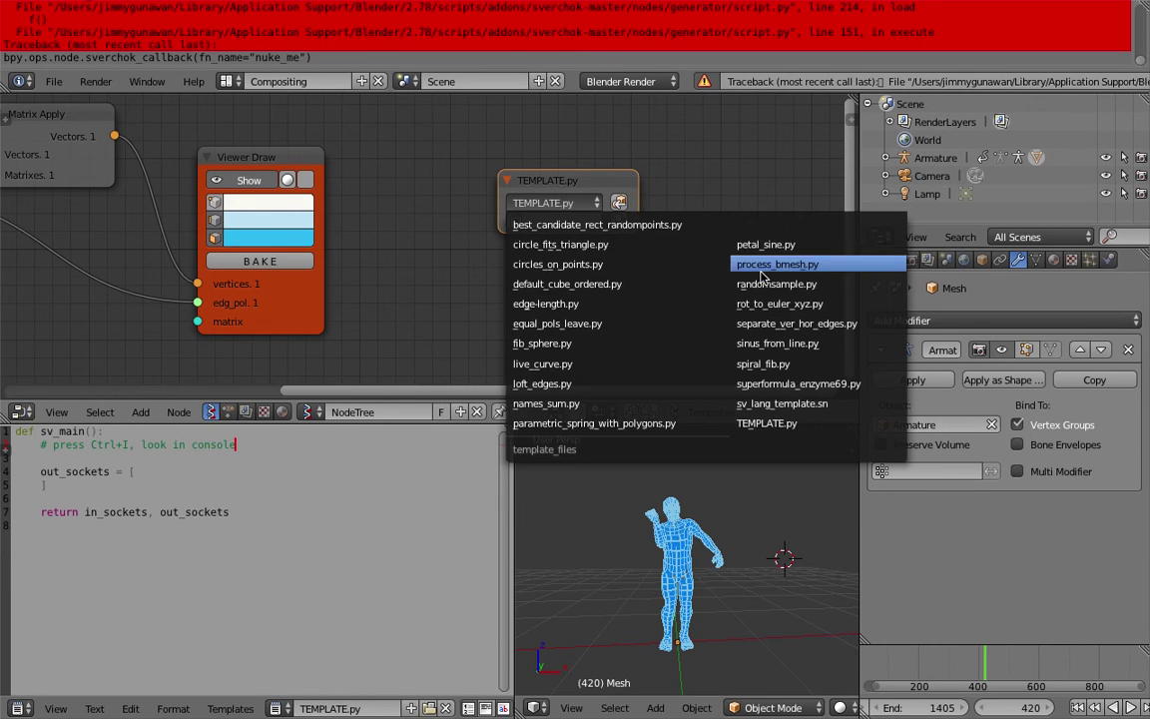
left_click(764, 364)
left_click(567, 224)
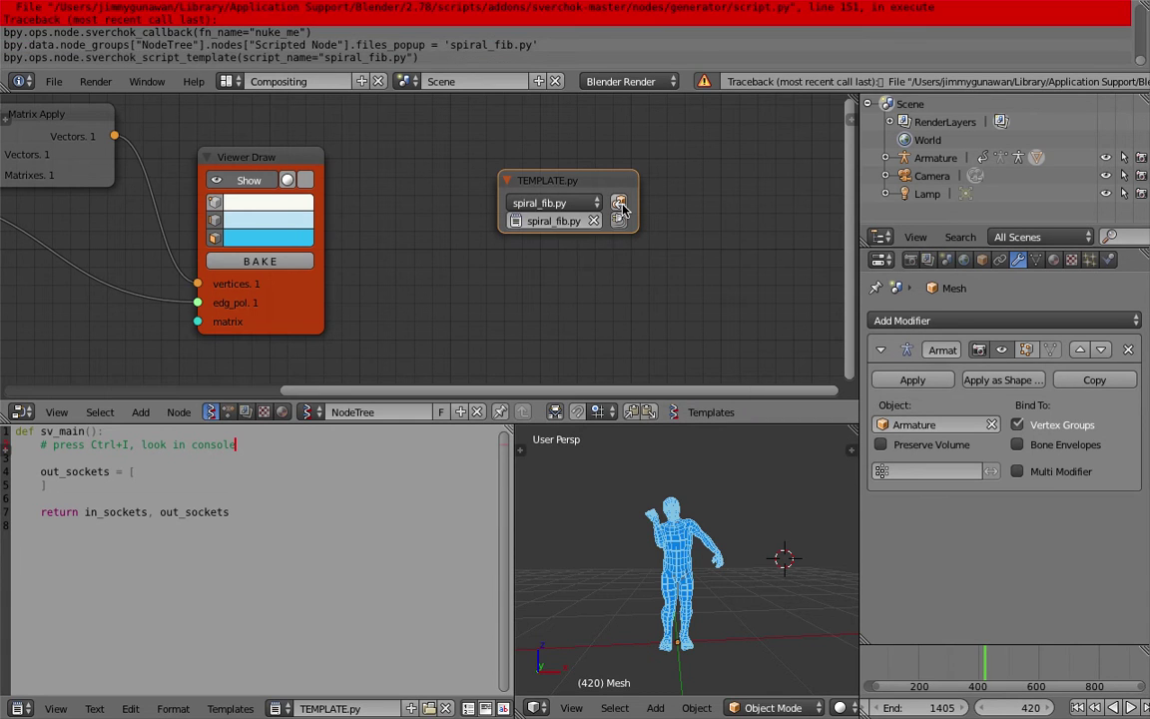
left_click(278, 708)
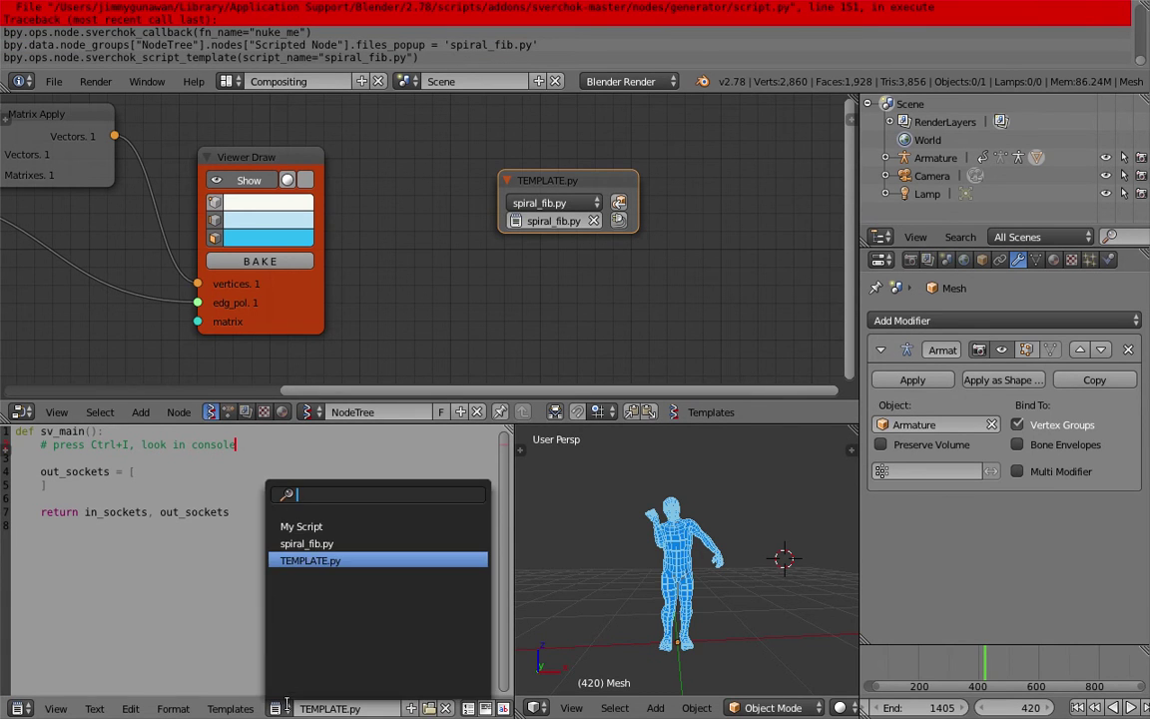
left_click(307, 543)
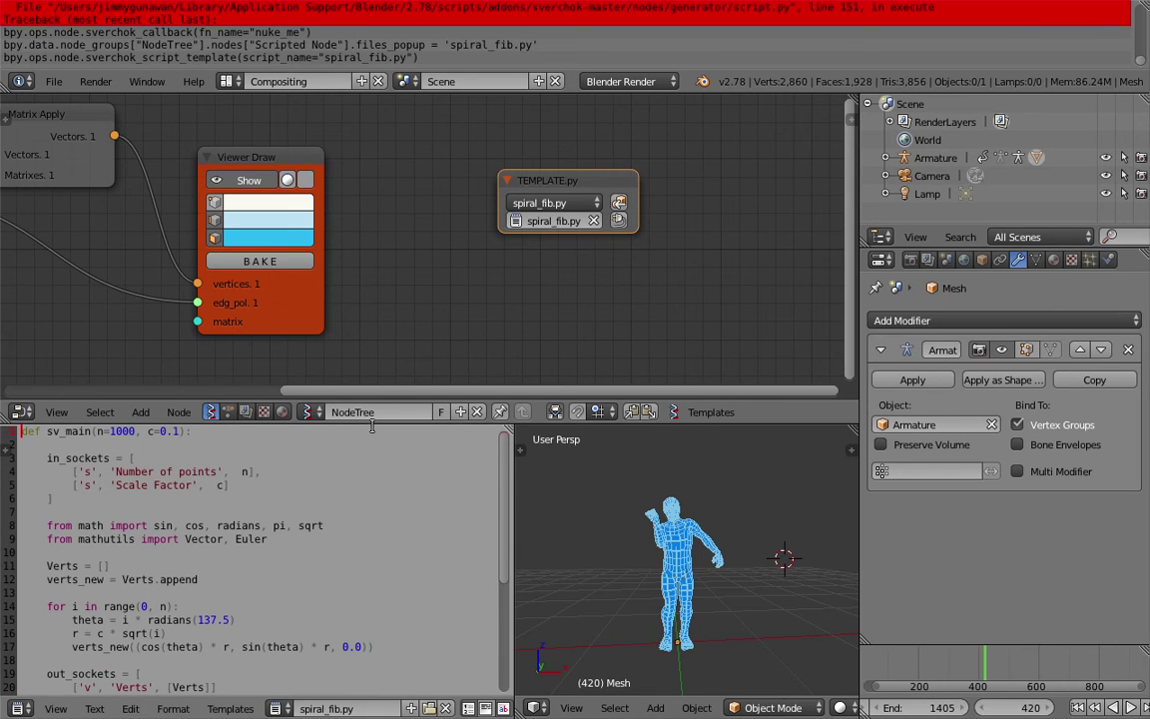
left_click_drag(372, 402, 374, 298)
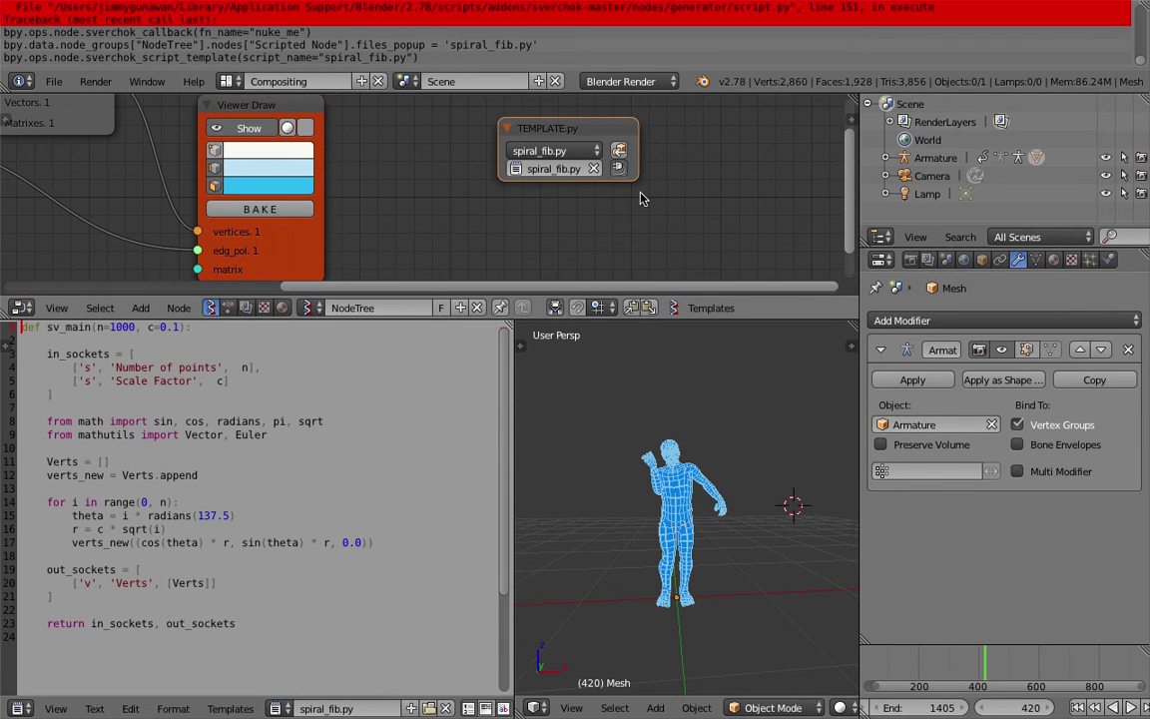
left_click(619, 168)
Add a second Viewer Draw node and link the spiral_fib.py Verts output to its vertices input.
middle_click_drag(571, 175, 506, 195)
scroll(507, 196, "down", 1)
middle_click_drag(672, 198, 589, 198)
key("shift+a")
left_click(587, 196)
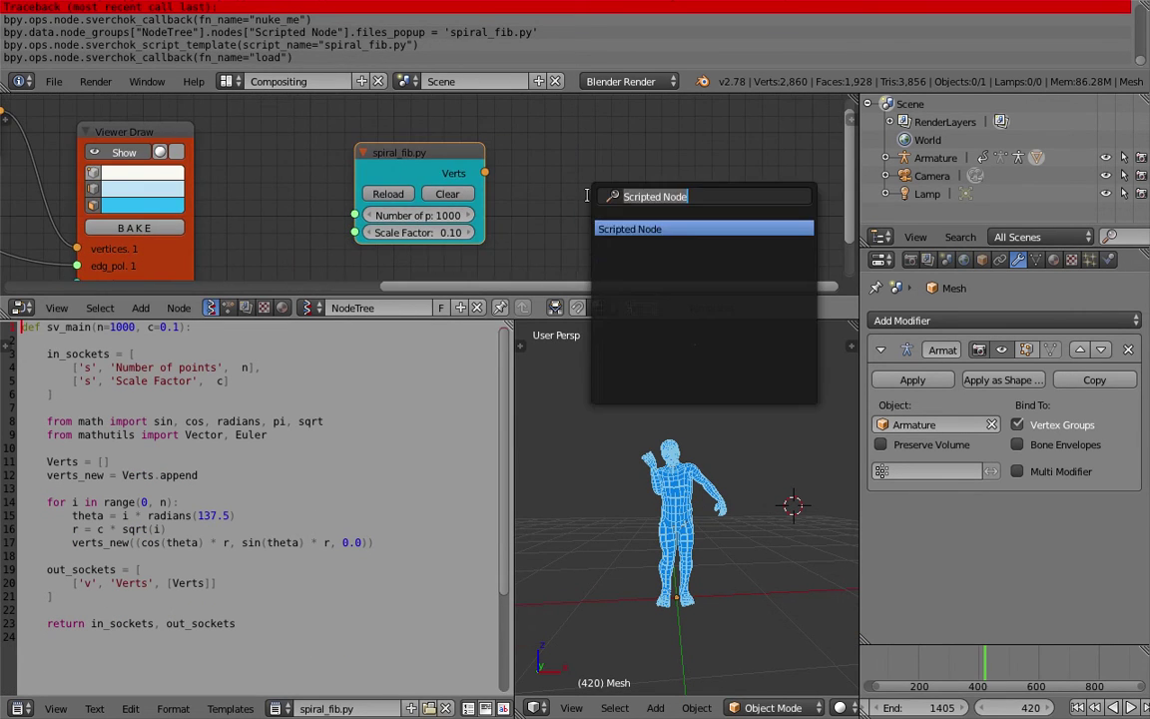
type("view")
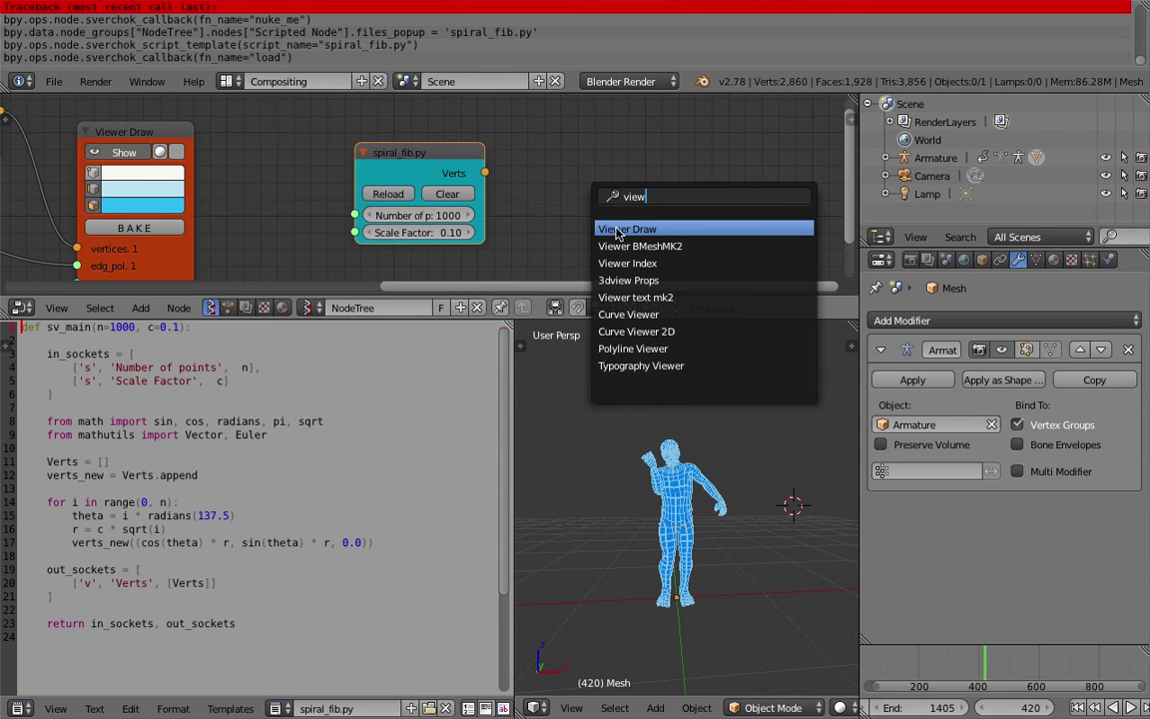
left_click(616, 231)
left_click(584, 144)
left_click_drag(487, 173, 580, 263)
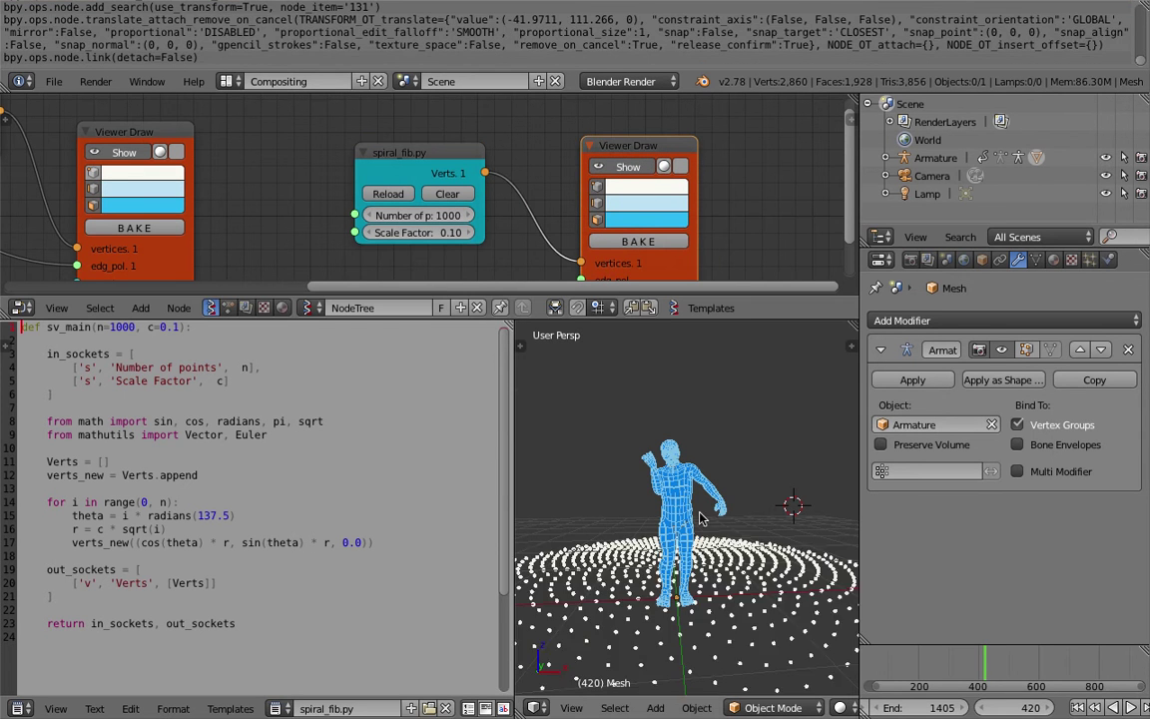
middle_click_drag(700, 518, 680, 579)
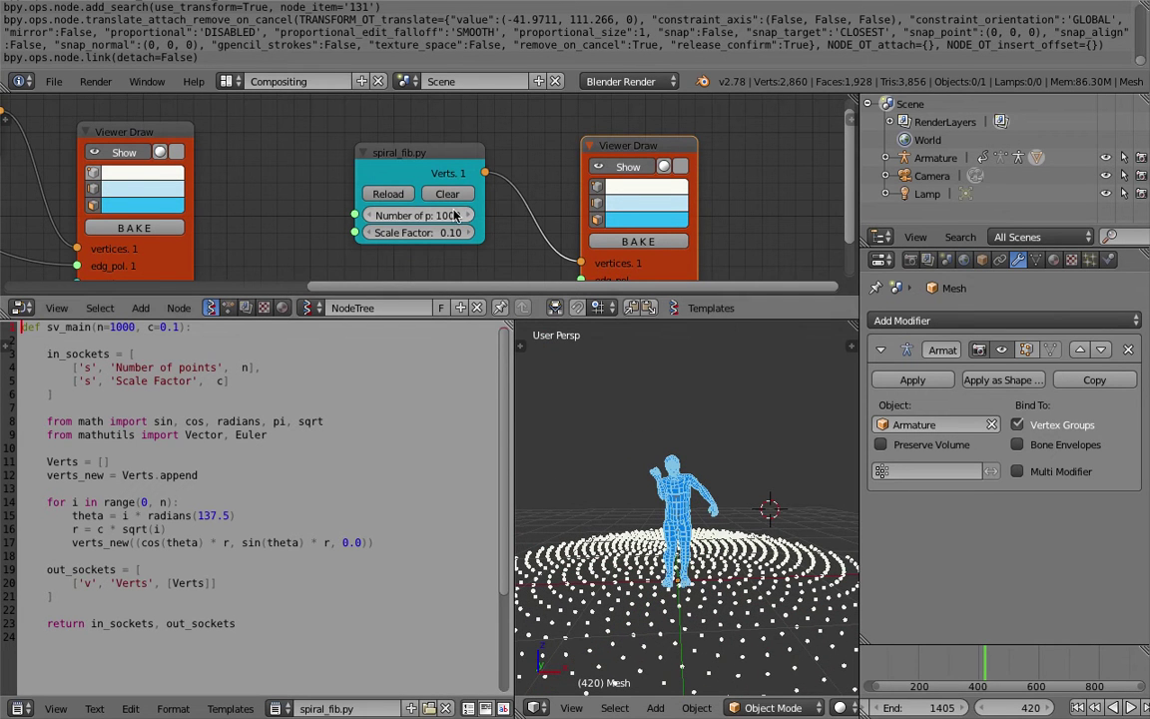
Set the Number of points on the spiral_fib.py node to 1.
scroll(419, 195, "down", 1)
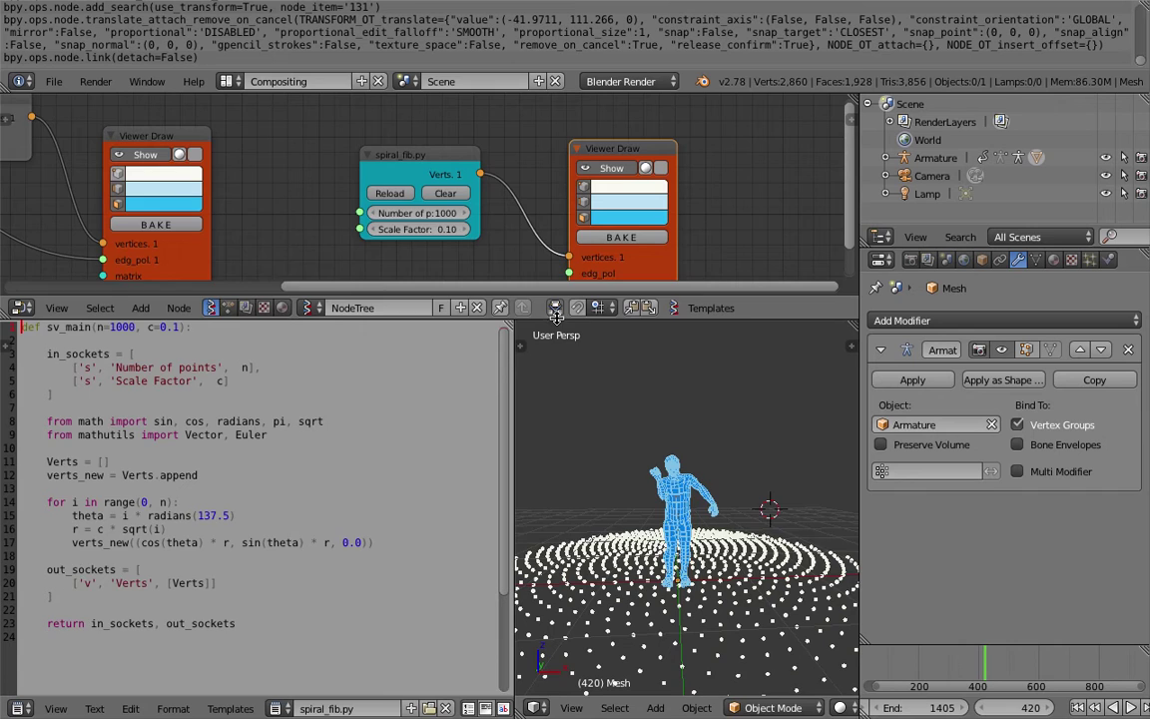
left_click_drag(501, 299, 504, 361)
scroll(529, 245, "up", 1)
middle_click_drag(538, 248, 551, 245)
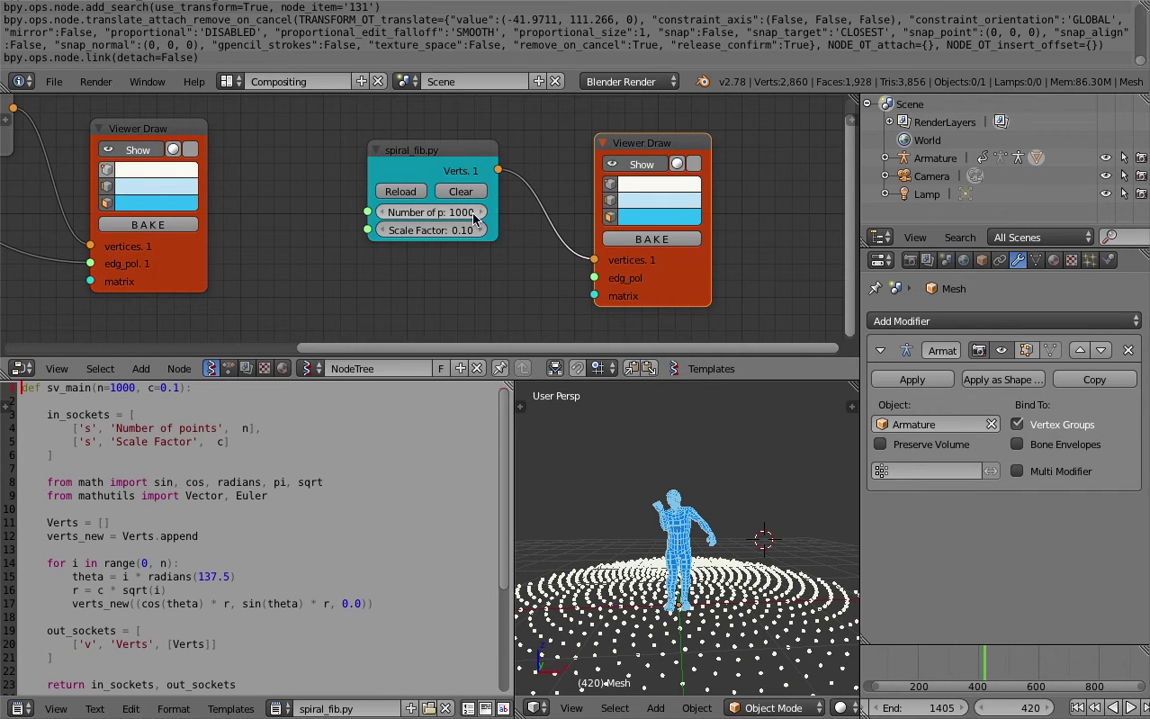
left_click(444, 217)
type("1")
key("Return")
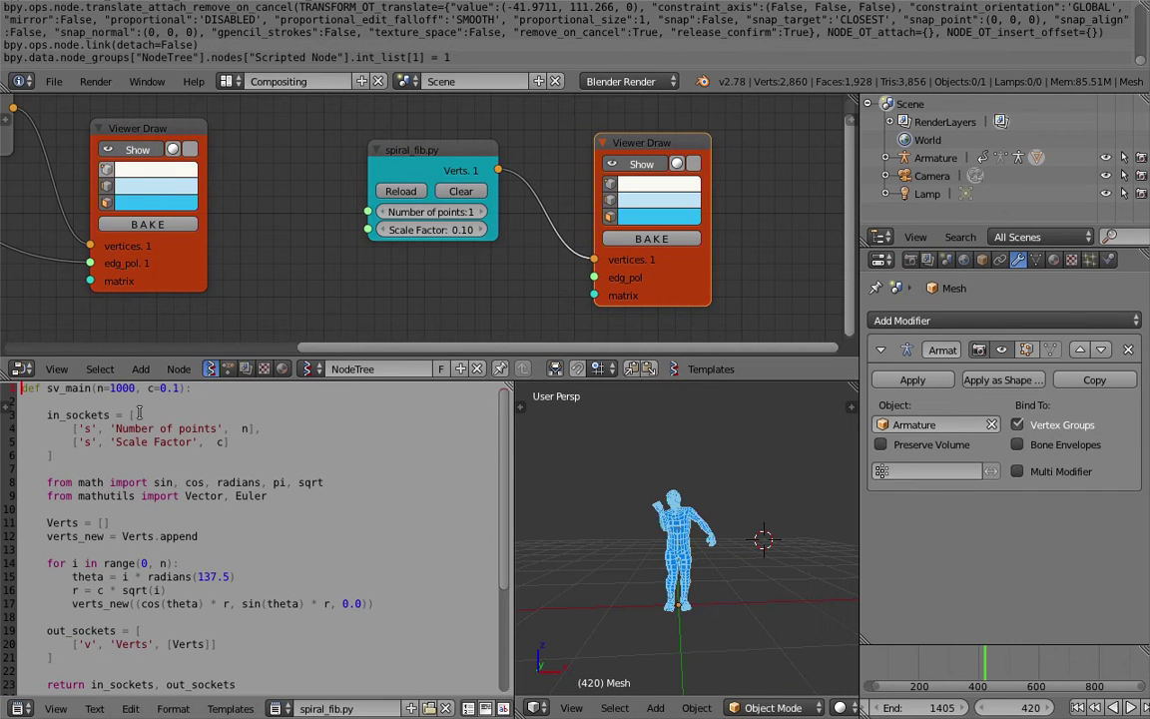
Change the default value of n in the sv_main definition to 1.
left_click(122, 388)
key("BackSpace")
key("BackSpace")
key("BackSpace")
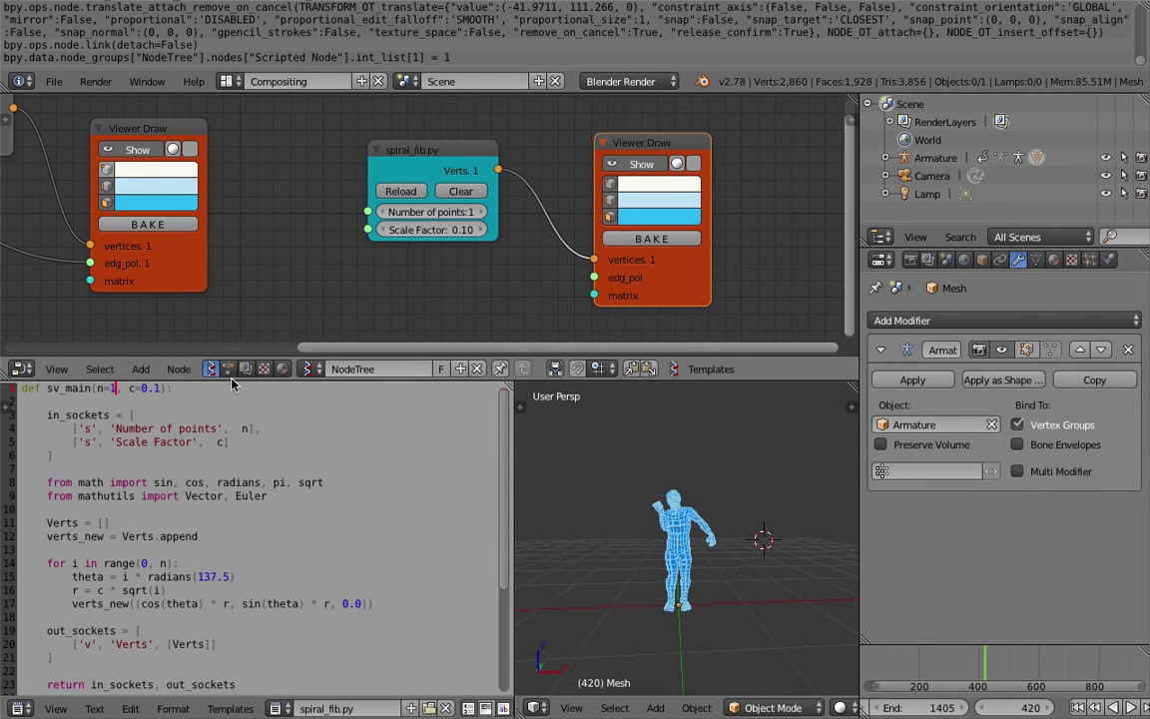
Add the input socket ['s', 'Frames', f] to the script and the argument f=0.0 to sv_main.
left_click_drag(232, 380, 236, 319)
left_click(352, 384)
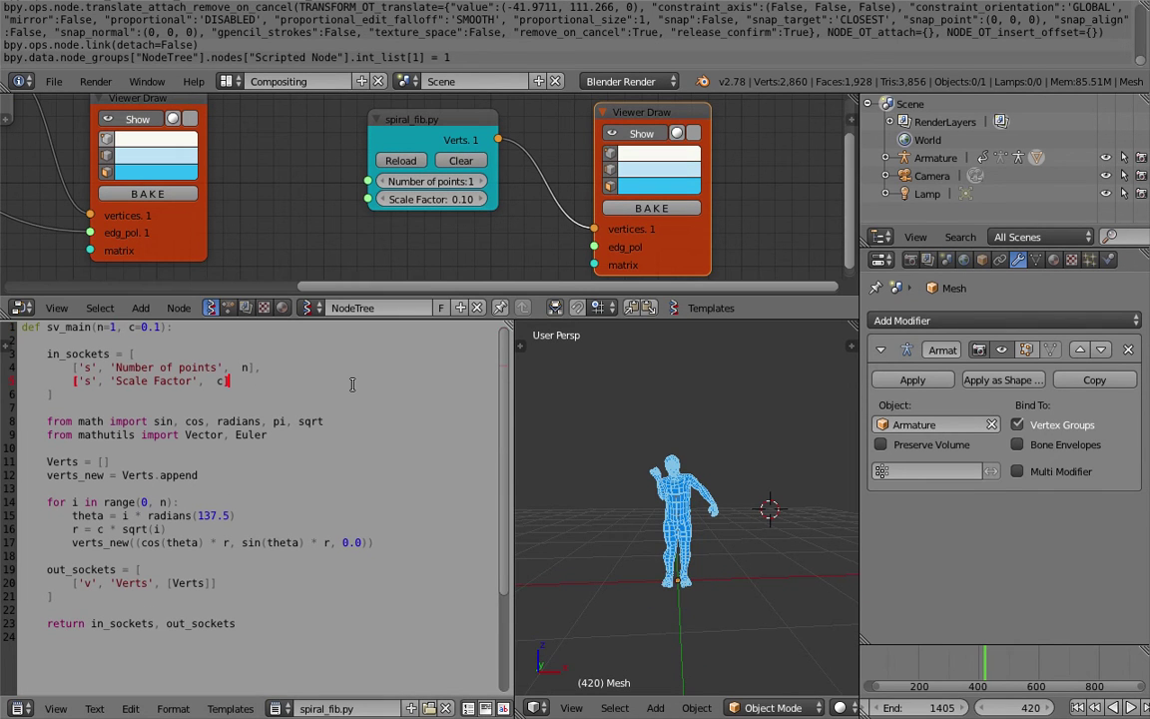
type("],")
key("Return")
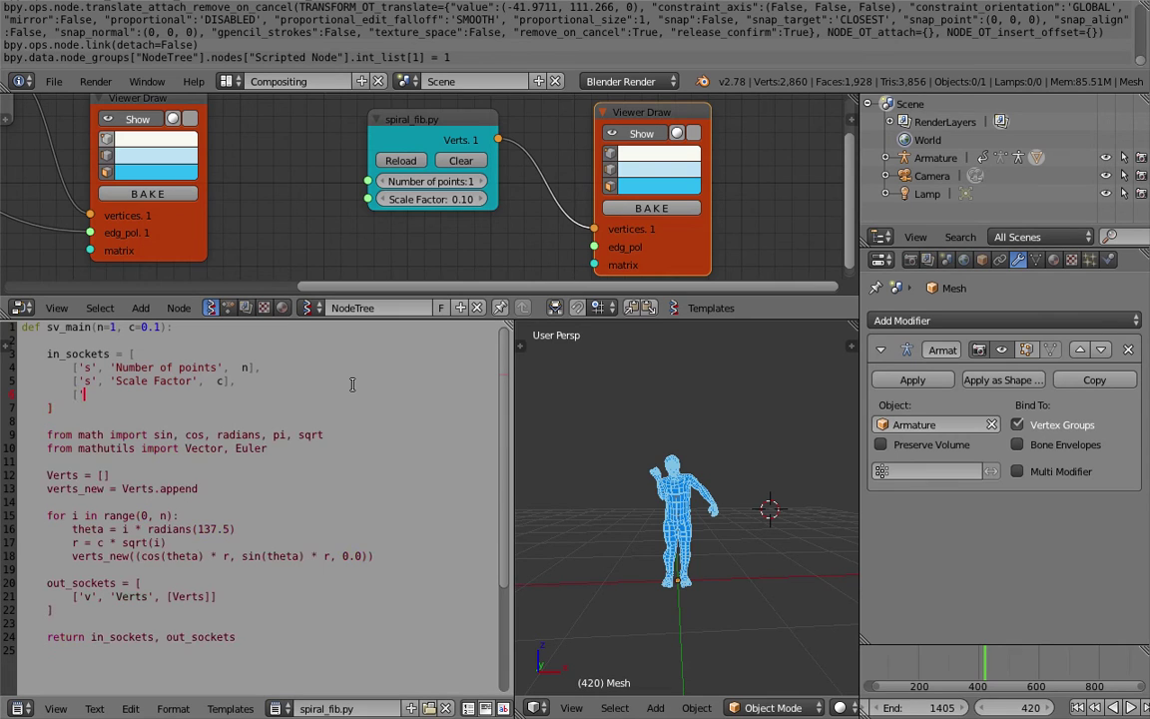
type("['s'")
key("Left")
key("Return")
key("Return")
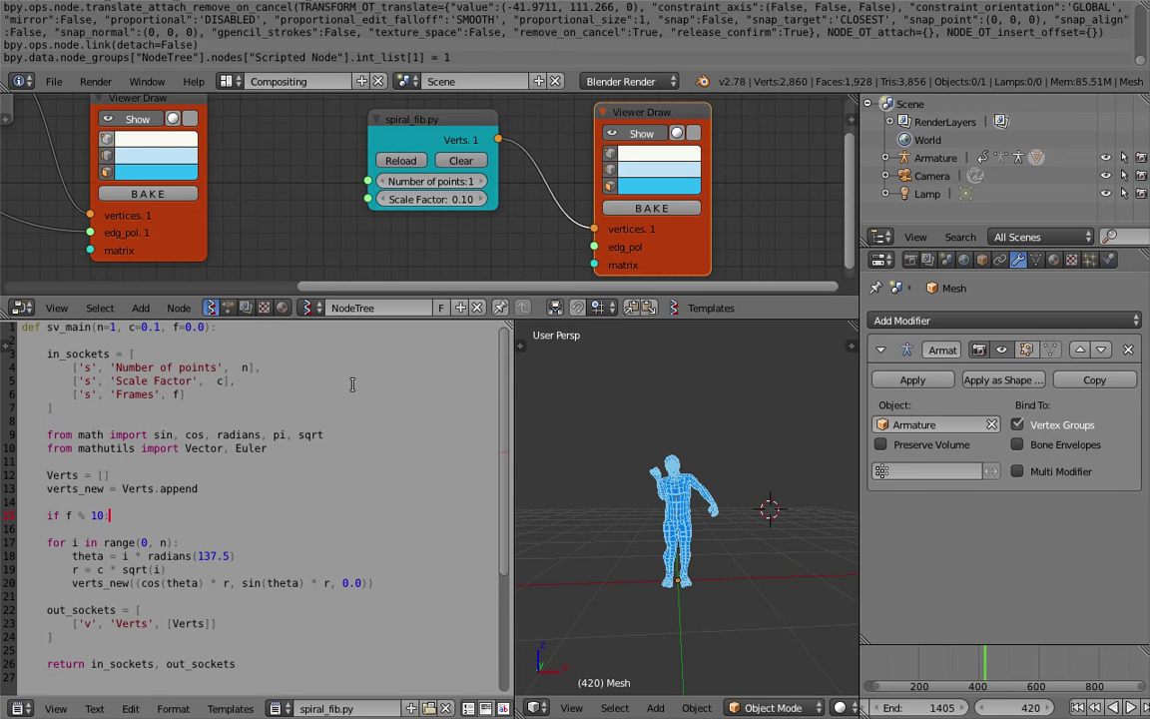
Insert the condition "if f % 5:" above the loop, running bpy.ops.node.sverchok_mesh_baker_mk2 with idname "Viewer Draw" and idtree "NodeTree".
type("if f % 10:")
key("Return")
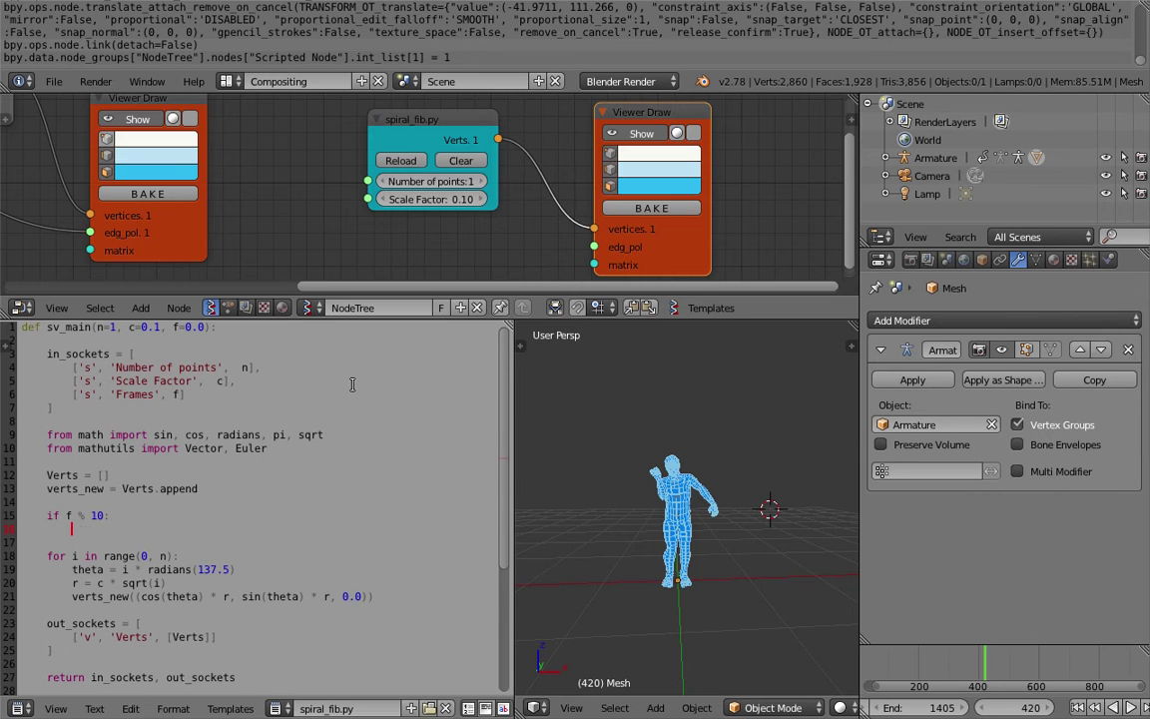
type("bpy.ops.node.sverchok_mesh_baker(idname=\"Viewer Draw\", idtree=\"NodeTree\")")
left_click(78, 516)
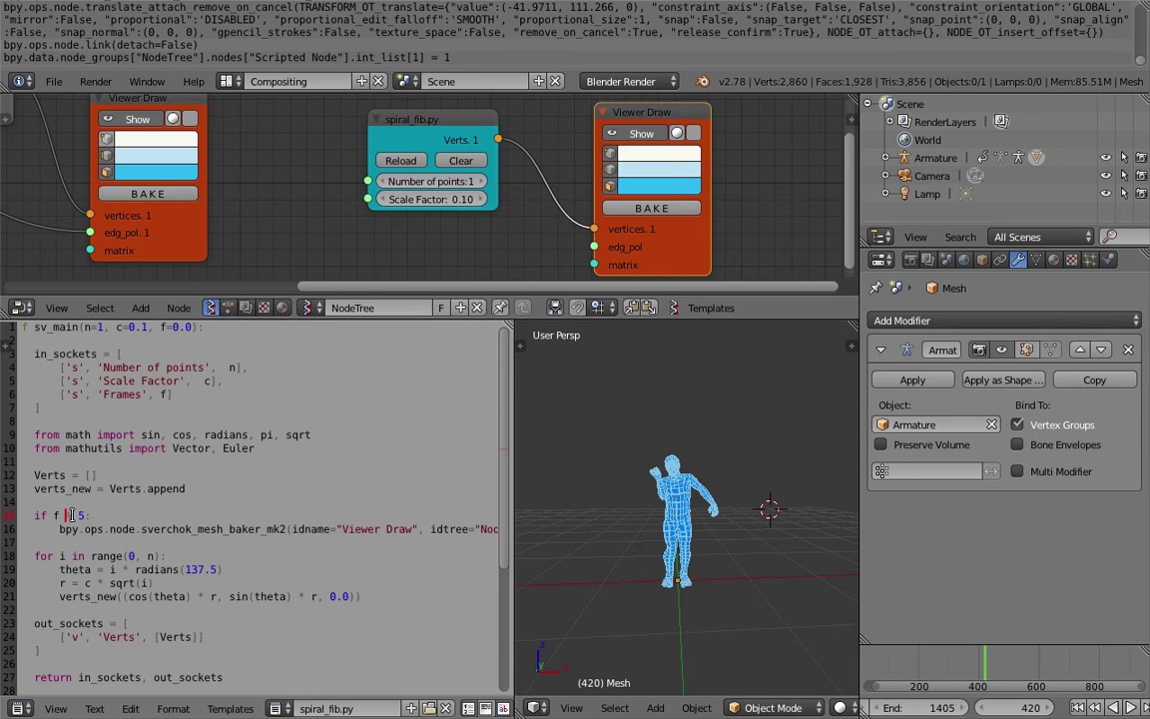
Reload the edited script in the spiral_fib.py node to apply the new Frames input.
scroll(214, 467, "down", 1)
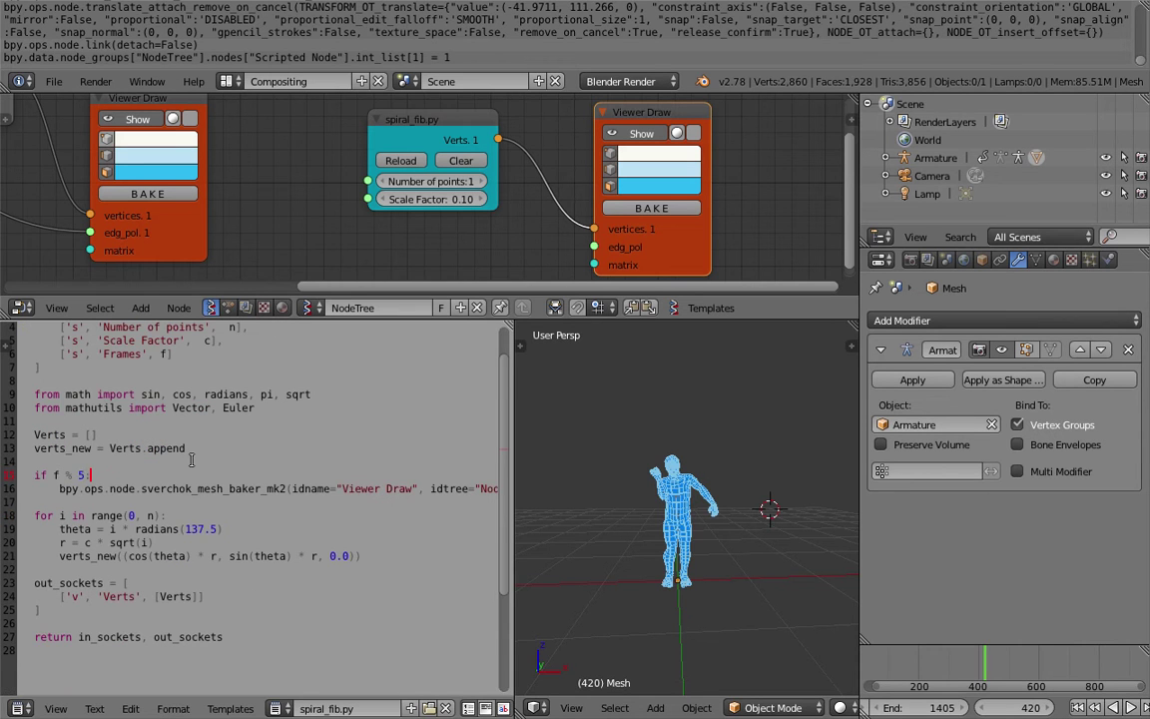
middle_click_drag(352, 213, 347, 212)
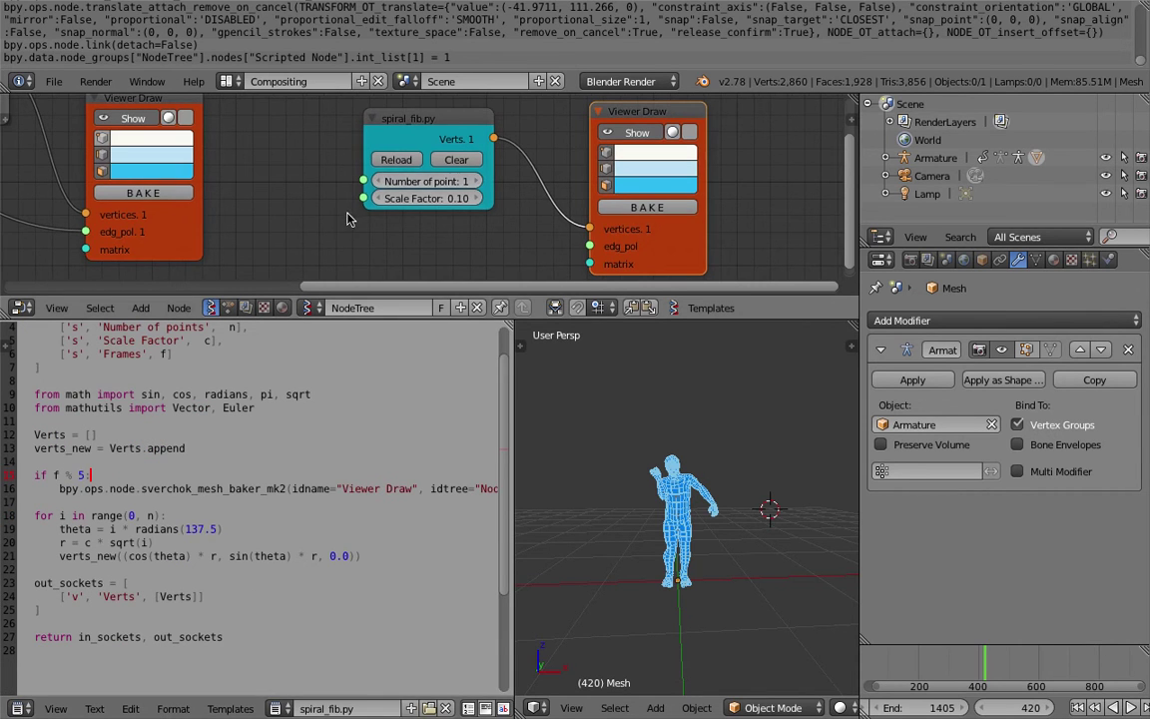
left_click(388, 158)
key("ctrl+Return")
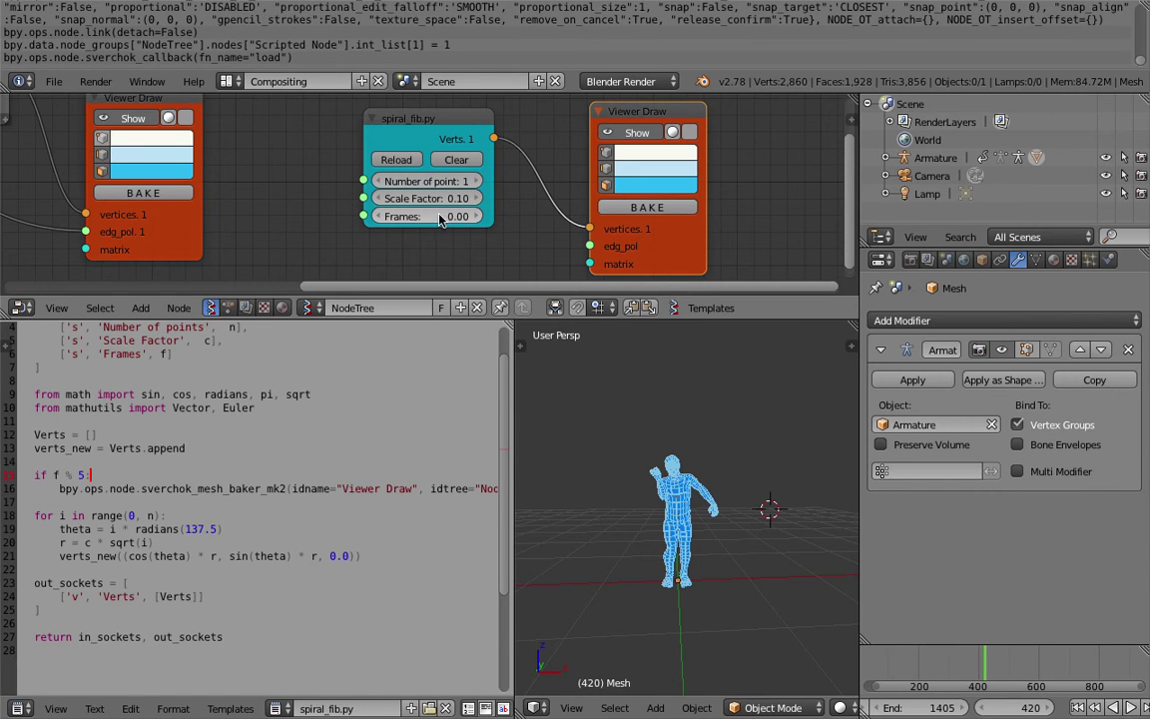
Raise the Frames value to 17.64 to trigger the bakes and check the baked Sv_ objects in the outliner.
left_click_drag(435, 220, 859, 221)
right_click(679, 489)
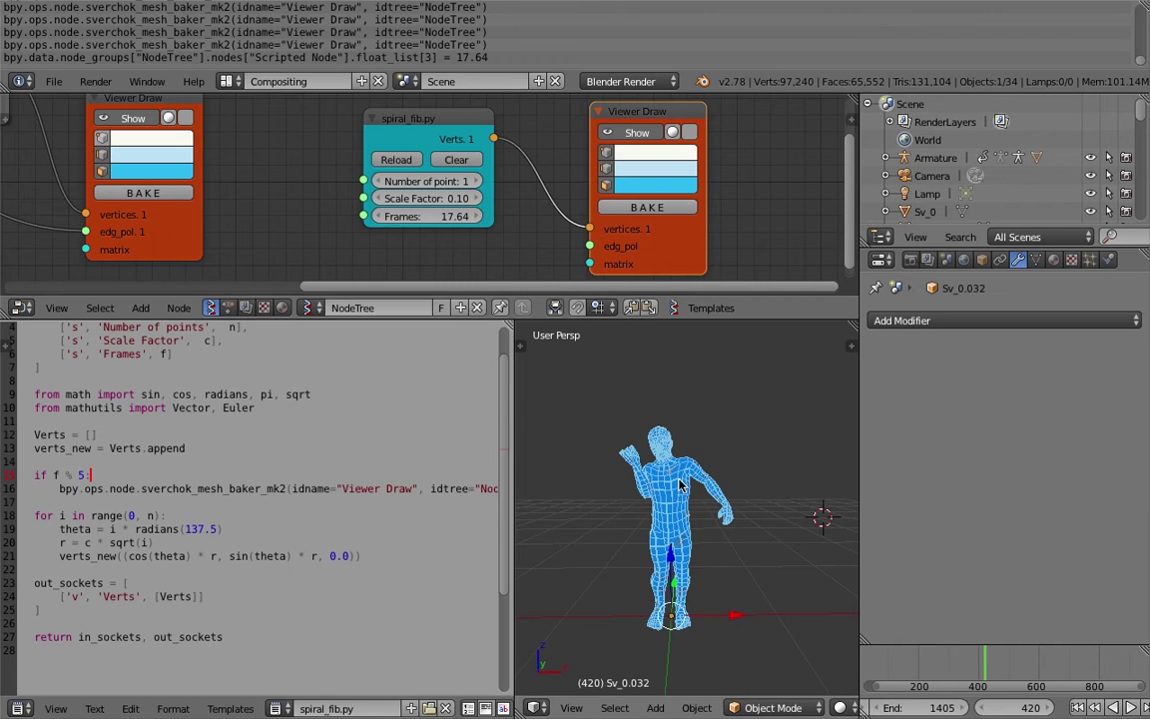
scroll(961, 181, "down", 5)
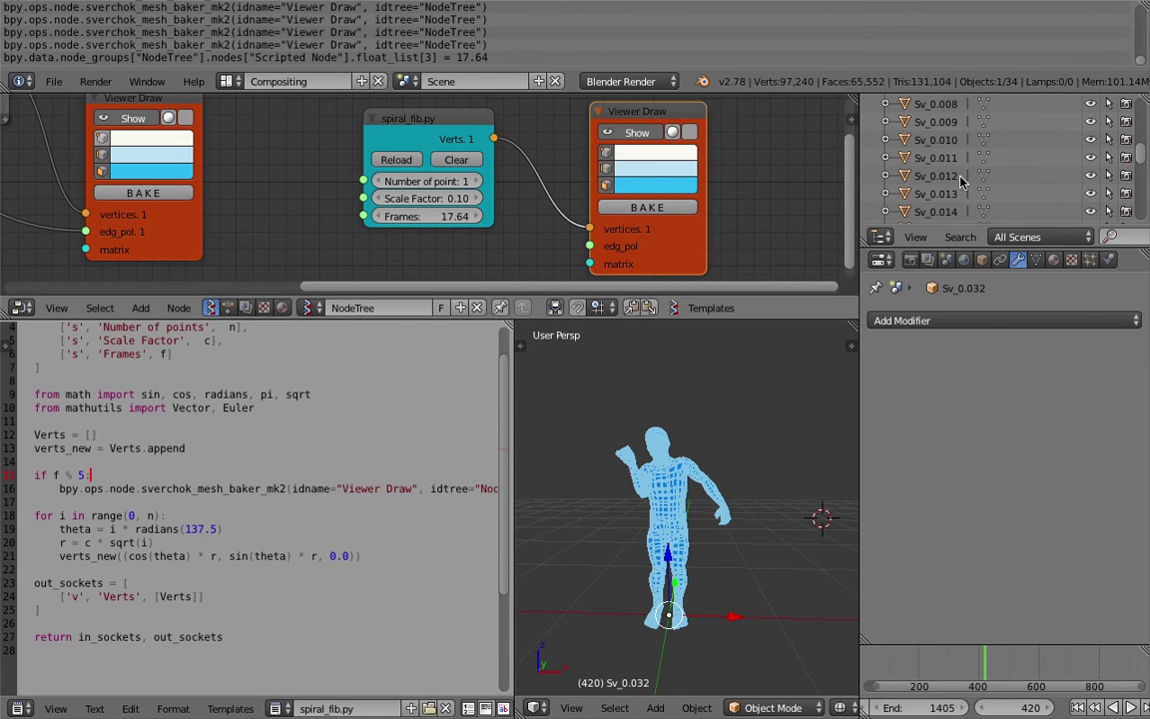
Enlarge the outliner and raise the Frames value to 22.14 to bake more Sv_ objects.
left_click_drag(973, 245, 959, 396)
scroll(937, 343, "down", 3)
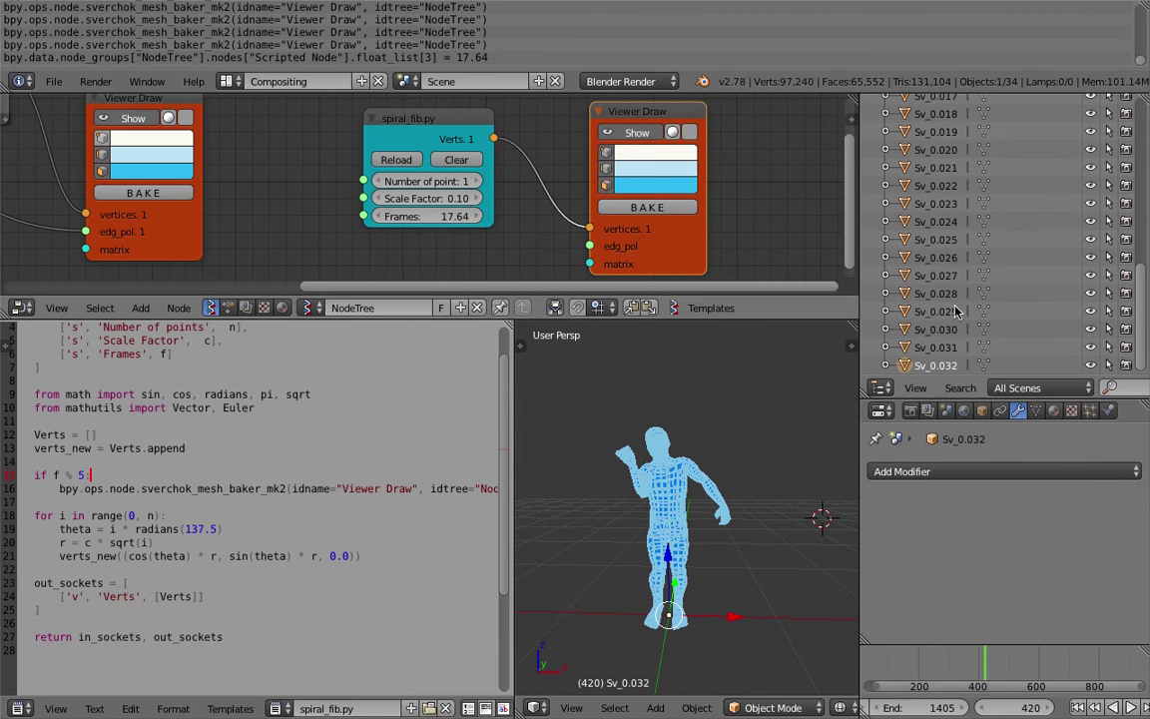
left_click_drag(447, 216, 496, 216)
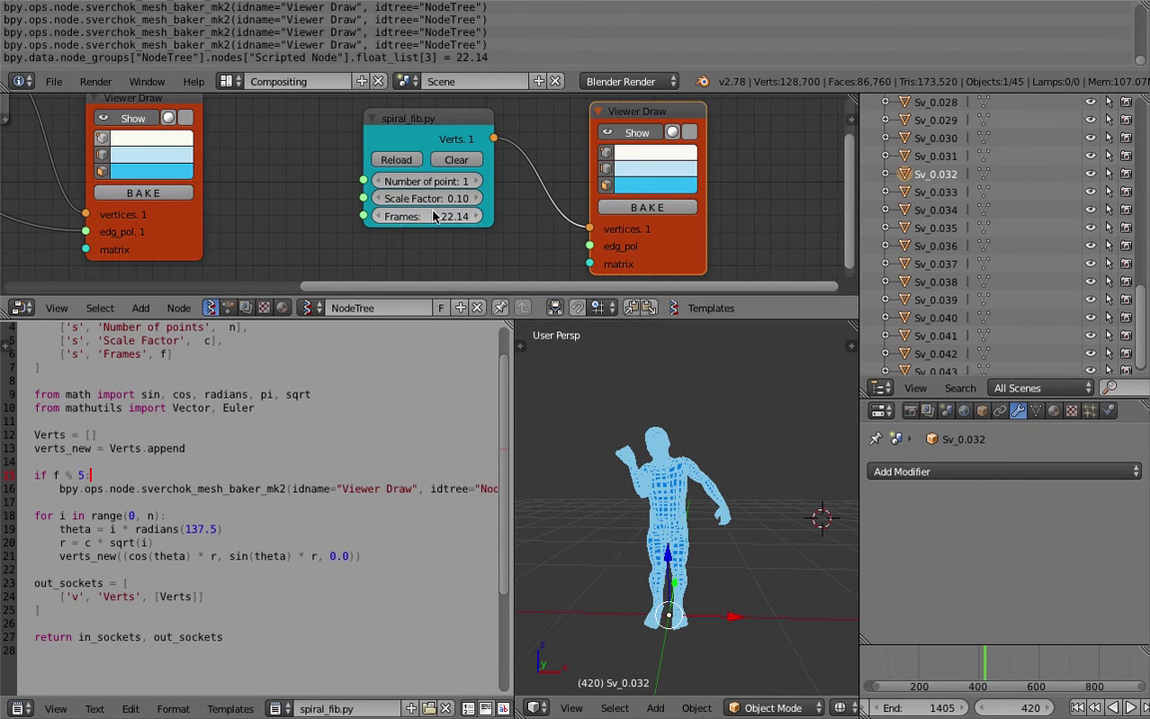
scroll(978, 332, "down", 1)
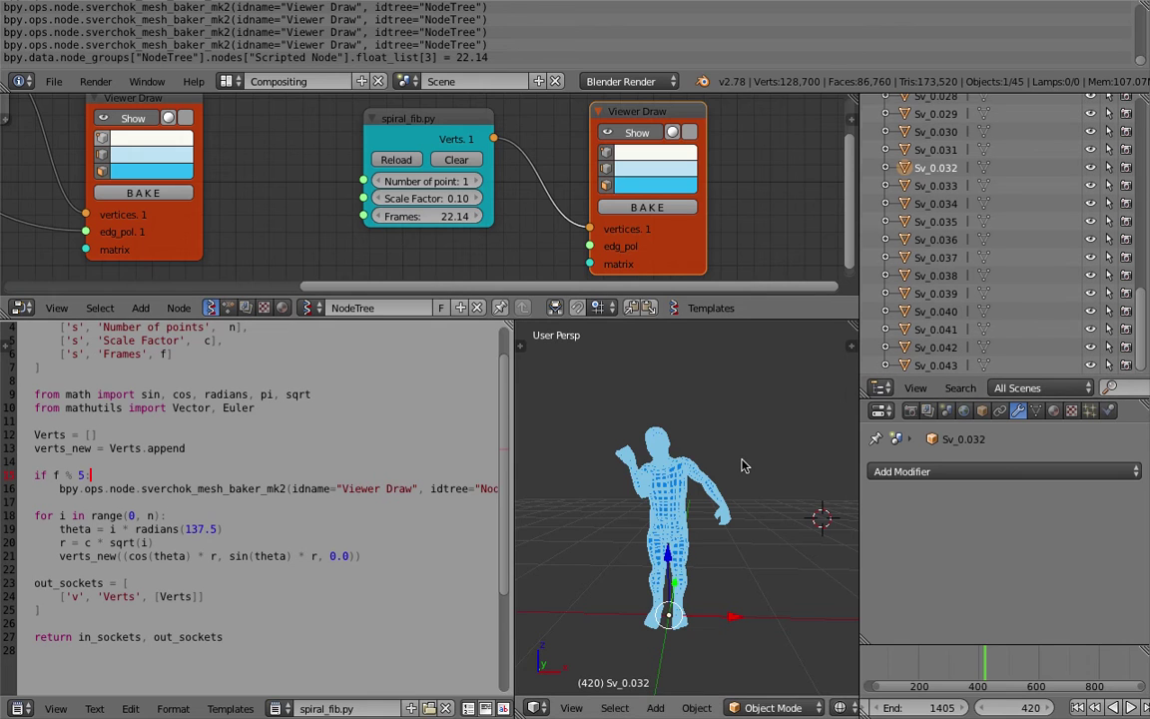
Select all baked objects matching the pattern Sv_0* and delete them.
middle_click_drag(741, 462, 714, 469)
left_click(615, 708)
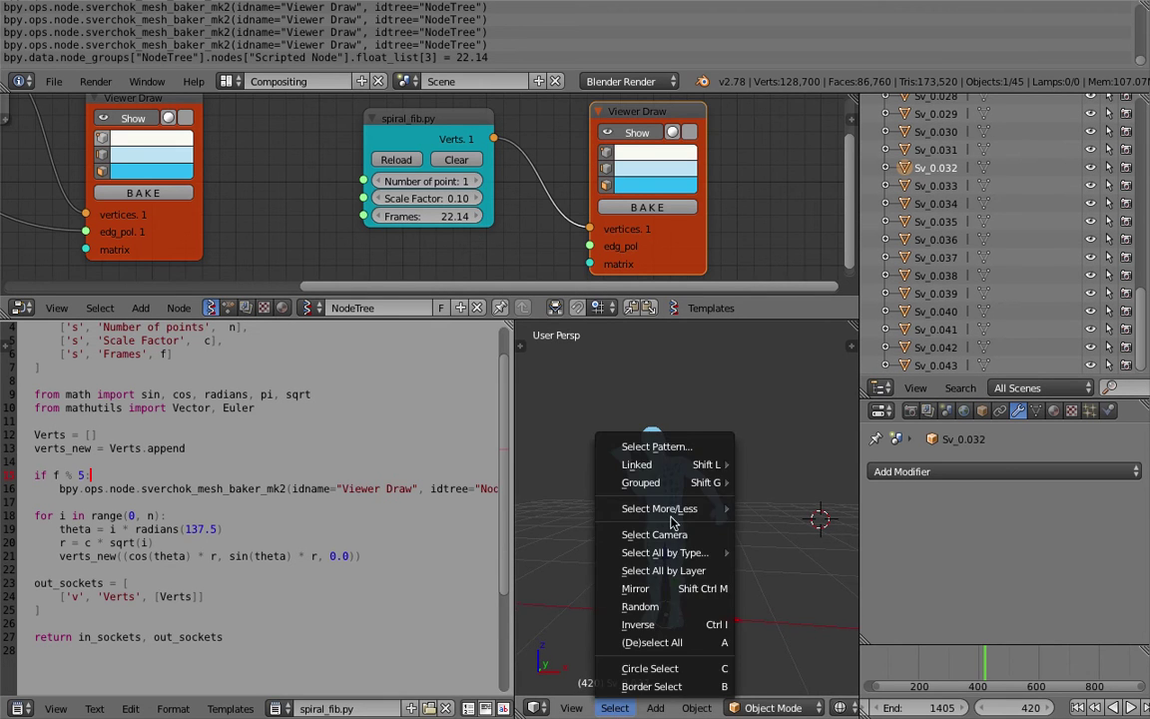
left_click(685, 450)
left_click(838, 480)
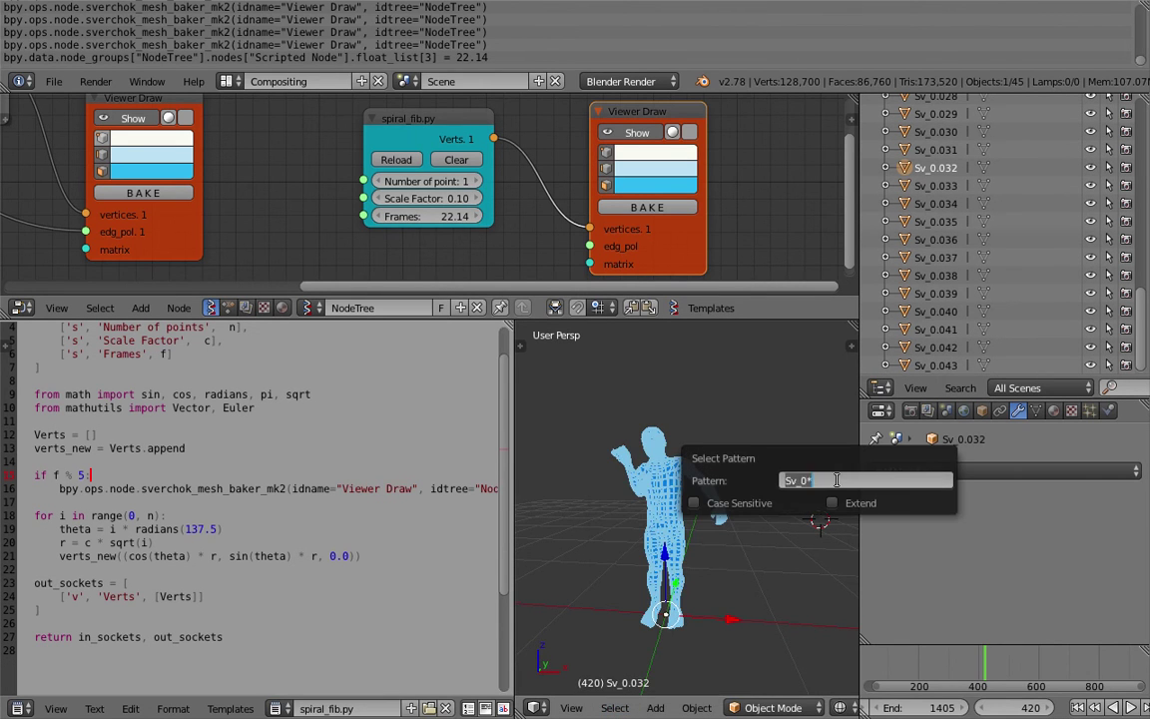
key("Return")
key("x")
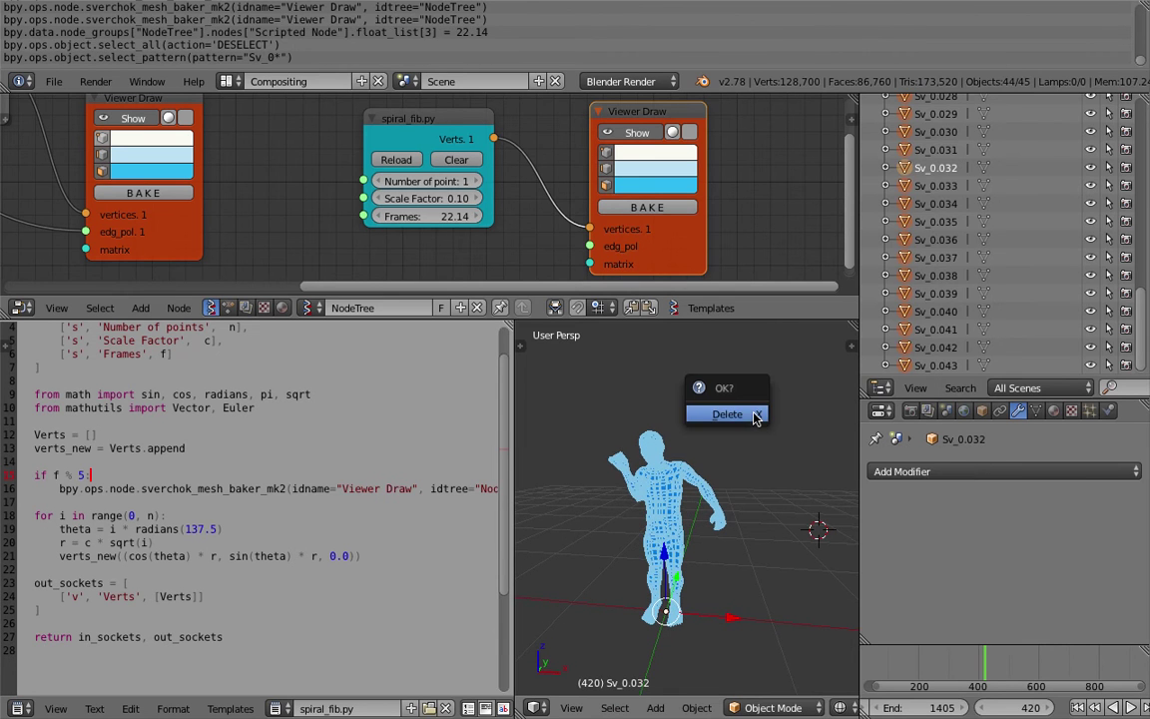
left_click(729, 411)
Turn off edge display in both Viewer Draw nodes and enable shading in the one connected to spiral_fib.py.
left_click(606, 168)
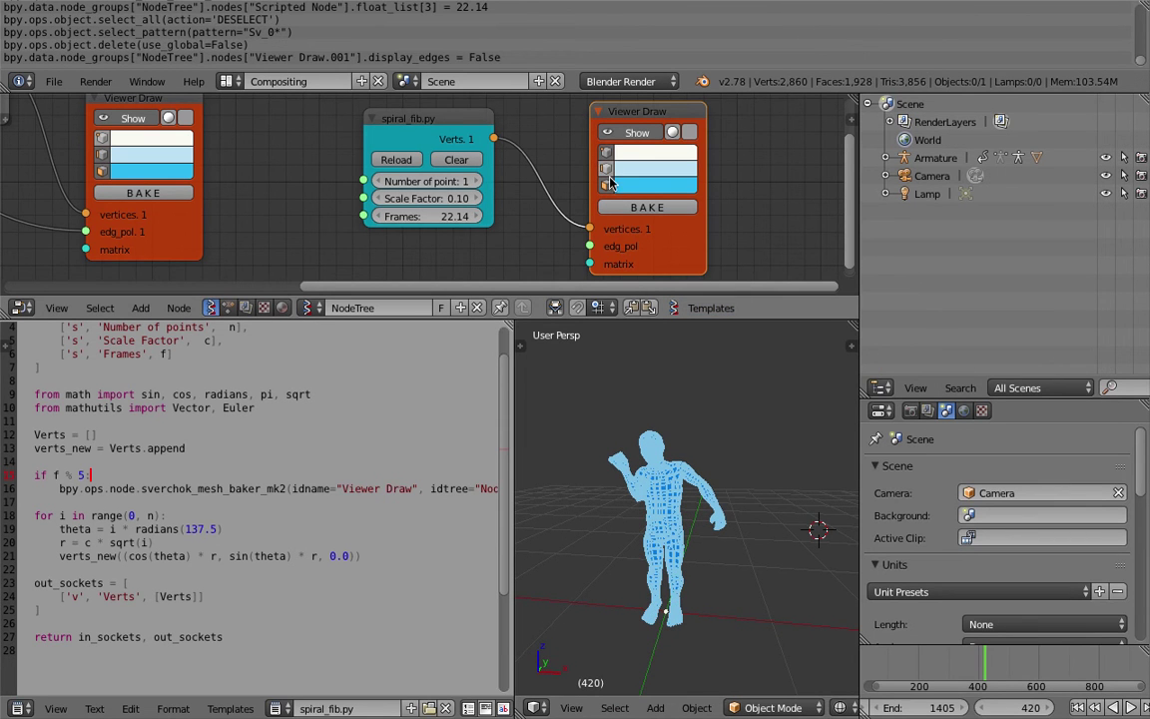
left_click(691, 132)
scroll(224, 171, "down", 1)
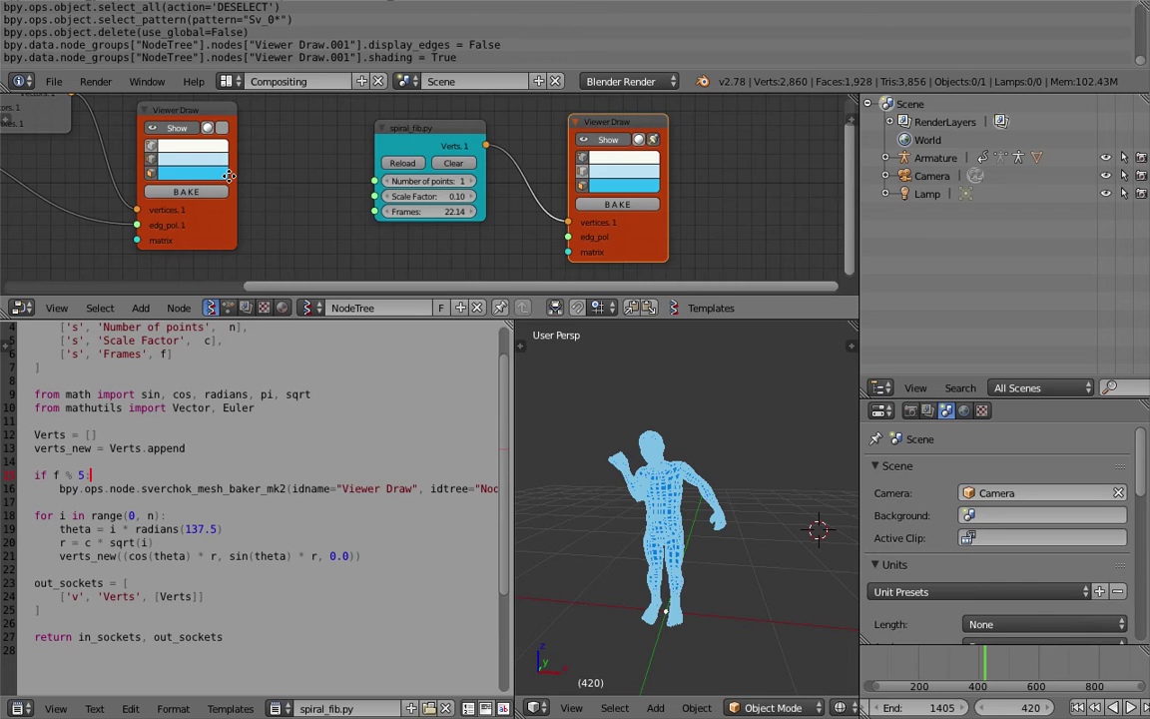
middle_click_drag(151, 162, 183, 160)
left_click(182, 159)
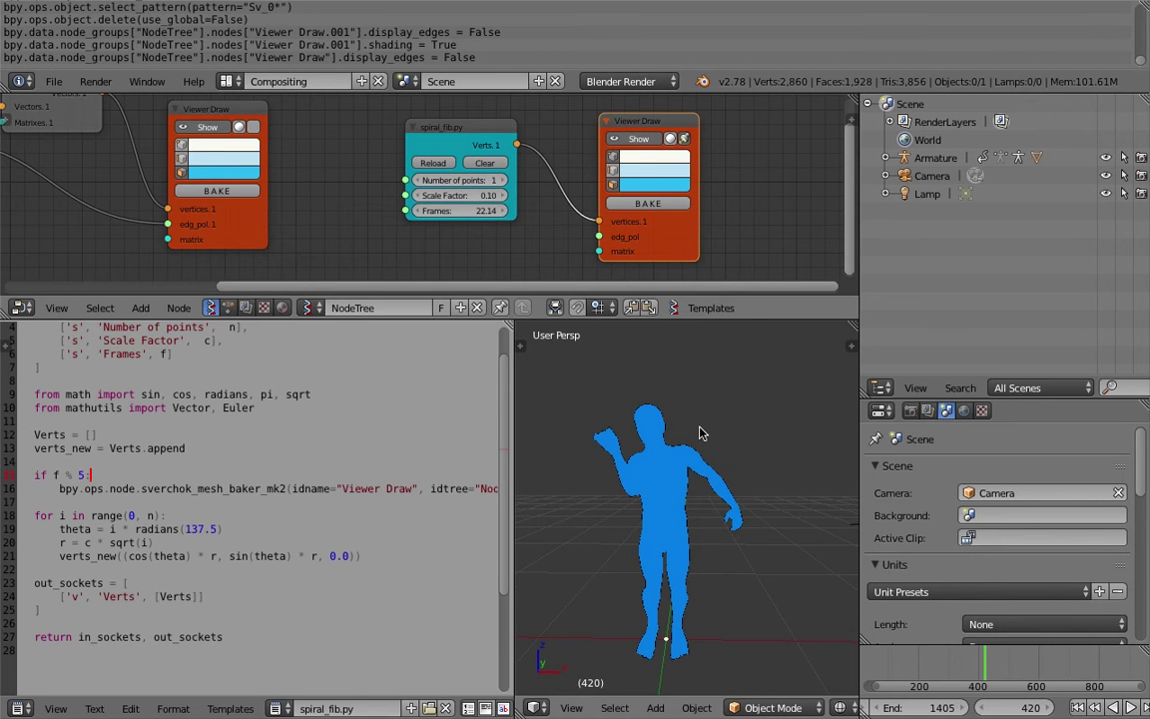
Add a Frame info node to the node tree, placed below the Viewer Draw node of the human mesh.
scroll(325, 207, "down", 1)
mouse_move(296, 211)
middle_mouse_down()
mouse_move(325, 207)
mouse_move(340, 223)
middle_mouse_up()
scroll(344, 242, "down", 1)
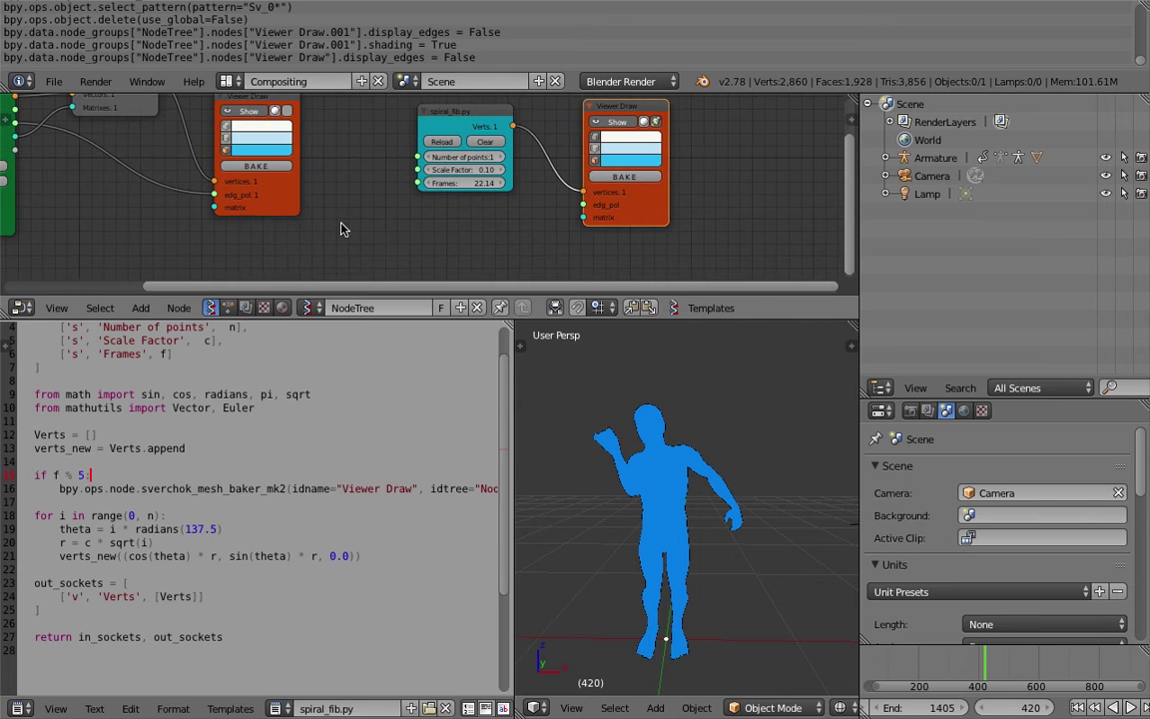
key("shift+a")
left_click(339, 225)
type("fram")
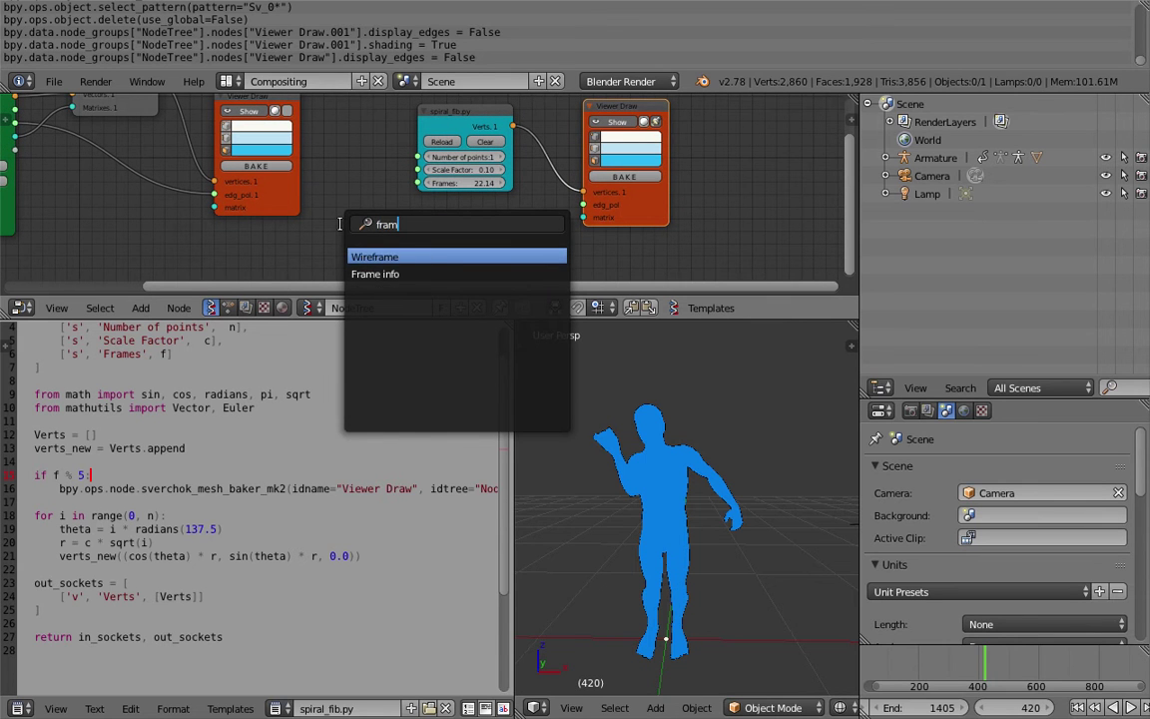
key("Return")
left_click(298, 227)
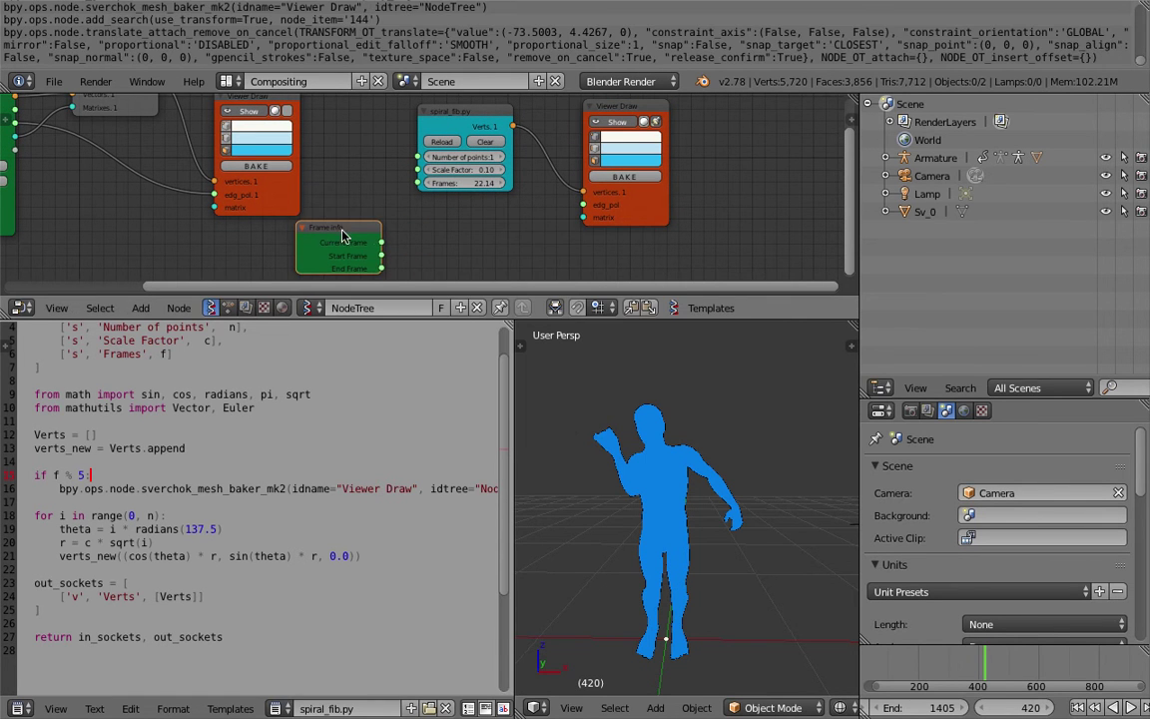
Play the animation from frame 1 to bake poses, stop at frame 362, and check the Sv_ objects in the outliner.
left_click(1078, 708)
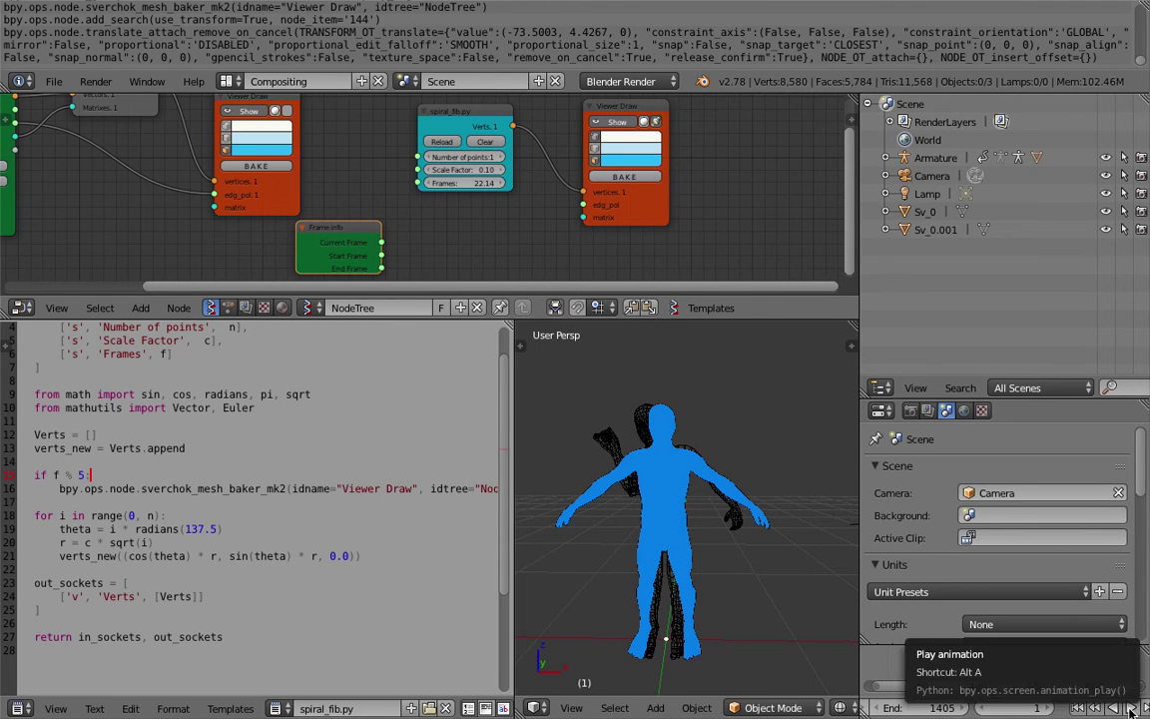
left_click(1132, 708)
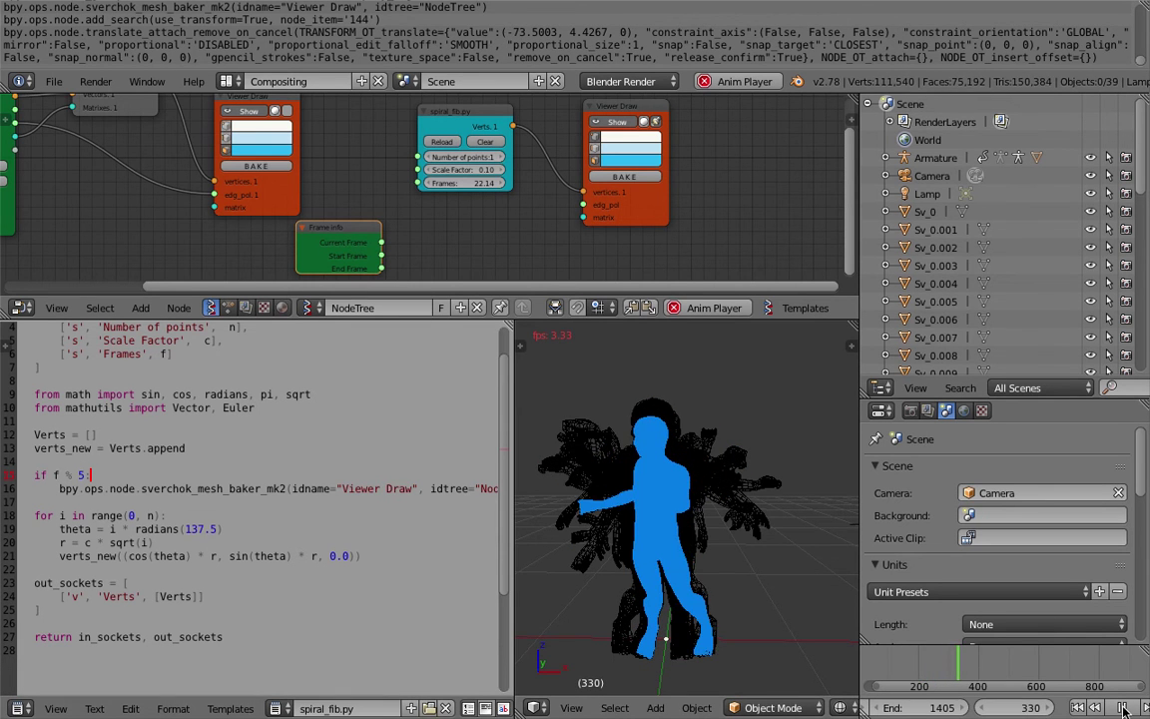
key("alt+a")
scroll(961, 329, "down", 3)
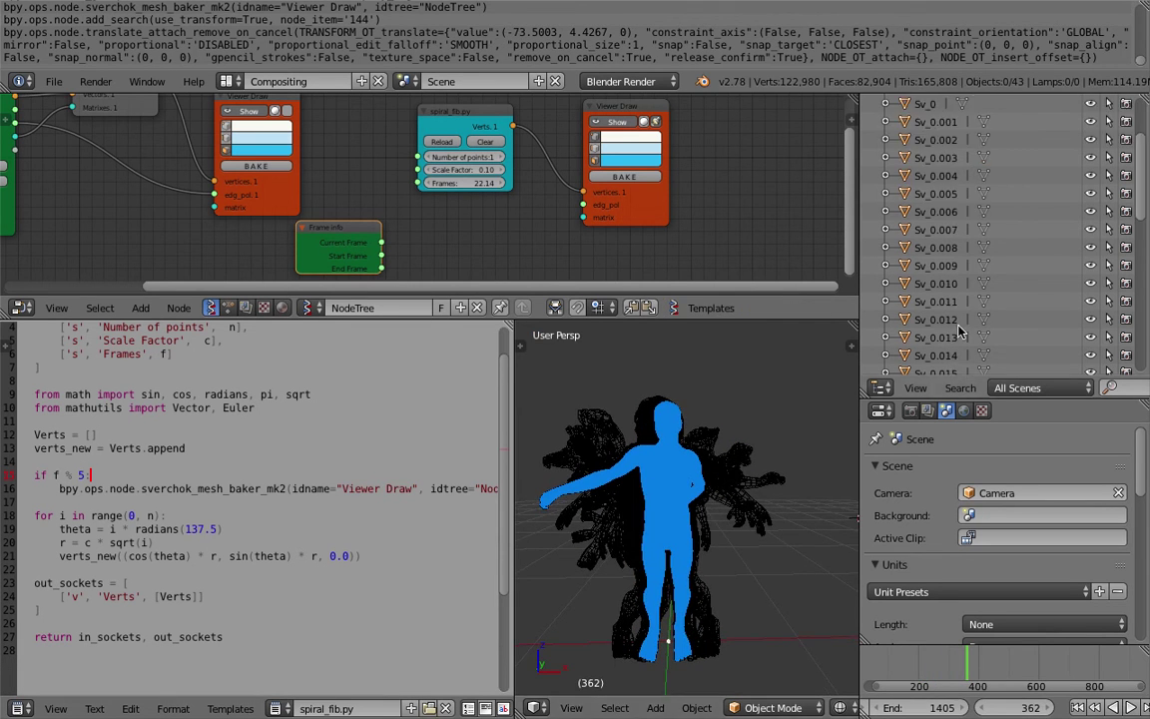
scroll(960, 329, "down", 4)
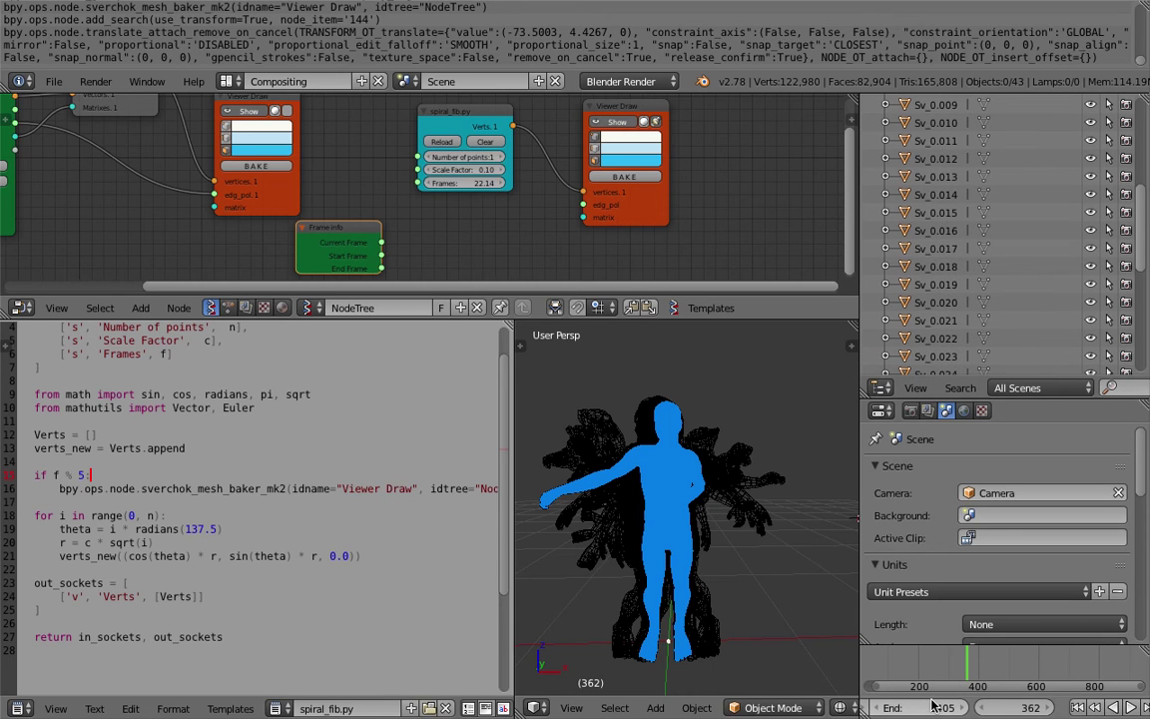
scroll(932, 712, "left", 3)
scroll(983, 712, "right", 2)
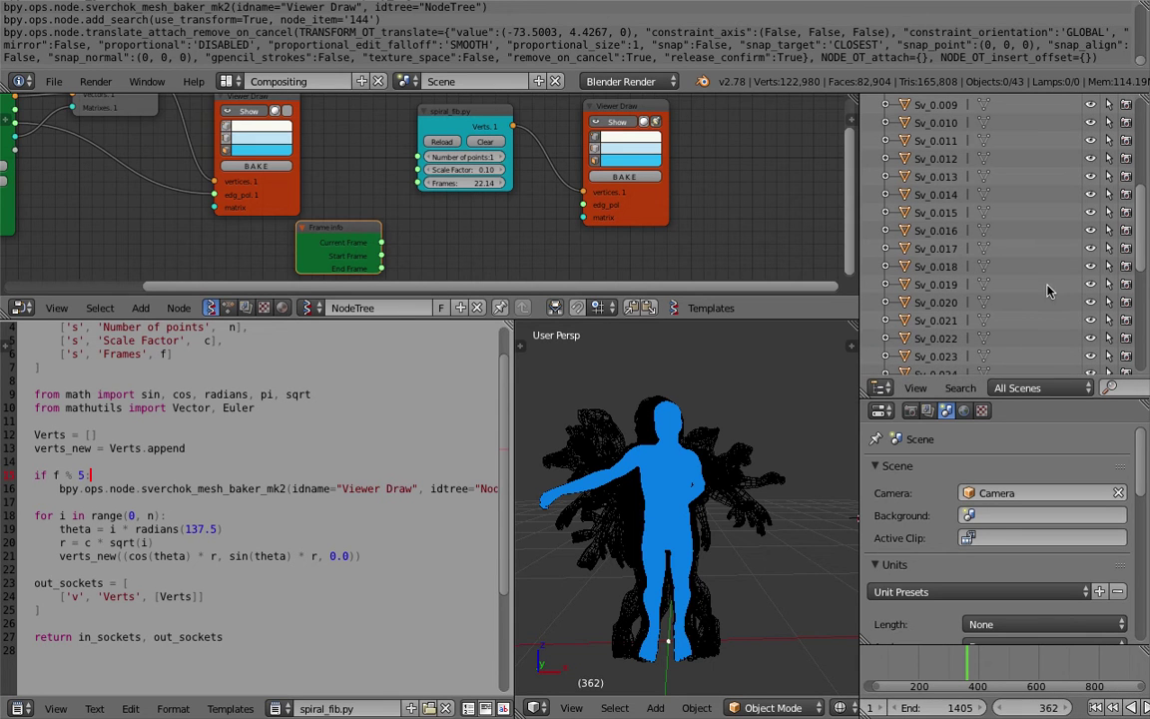
scroll(1049, 290, "down", 8)
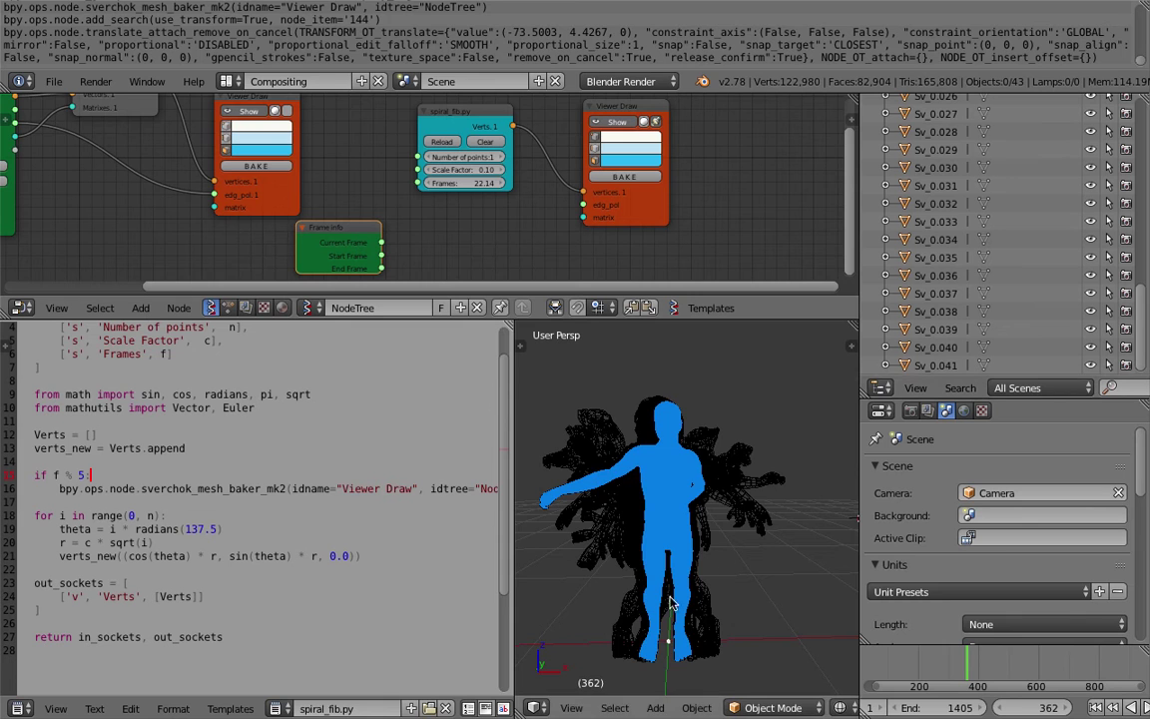
Delete the figures baked during playback by selecting objects with the pattern Sv_0*.
left_click(614, 707)
left_click(675, 452)
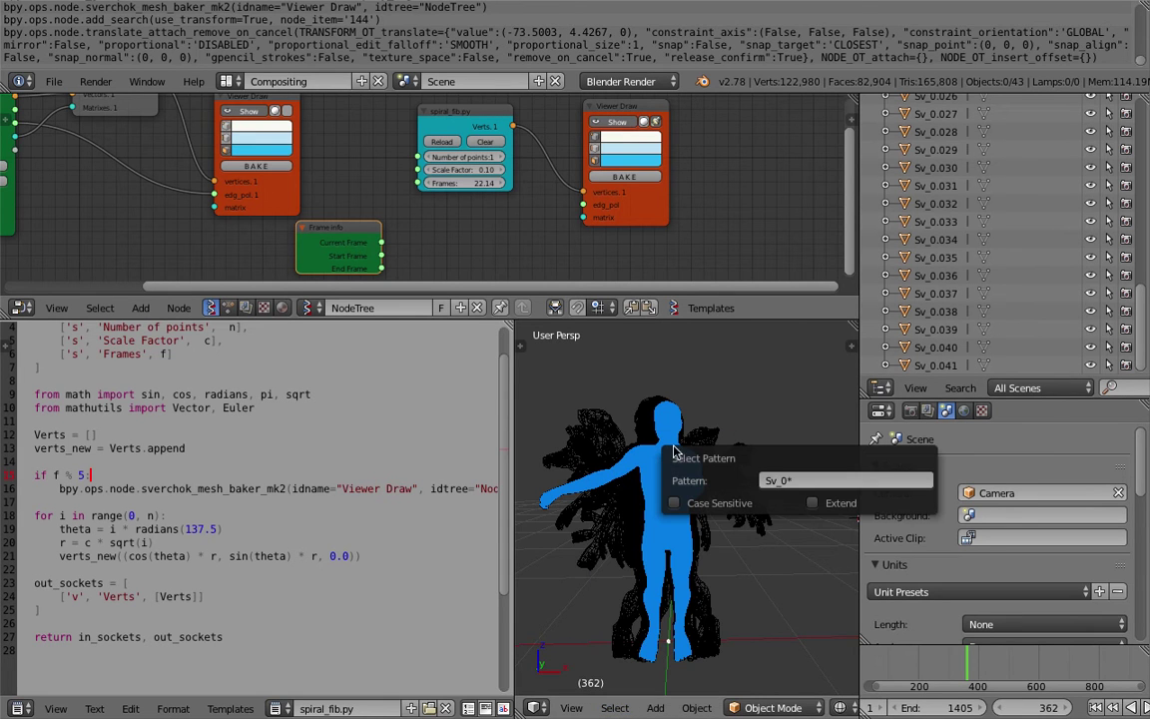
left_click(770, 481)
key("Return")
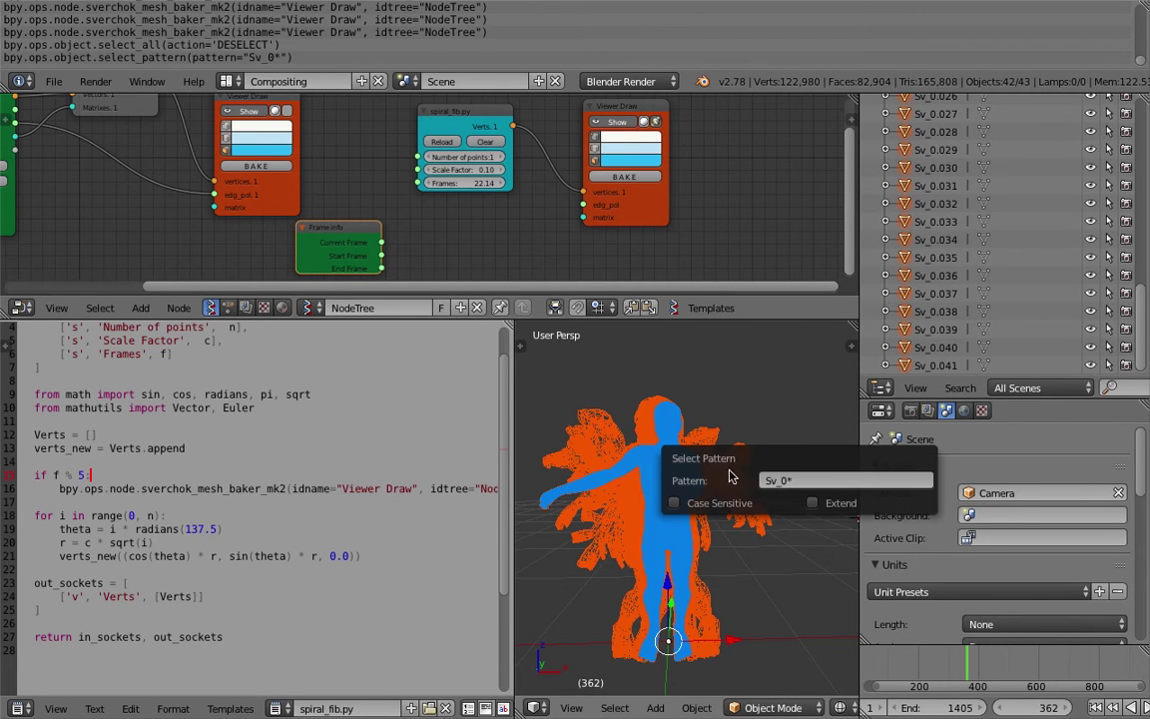
key("x")
left_click(746, 386)
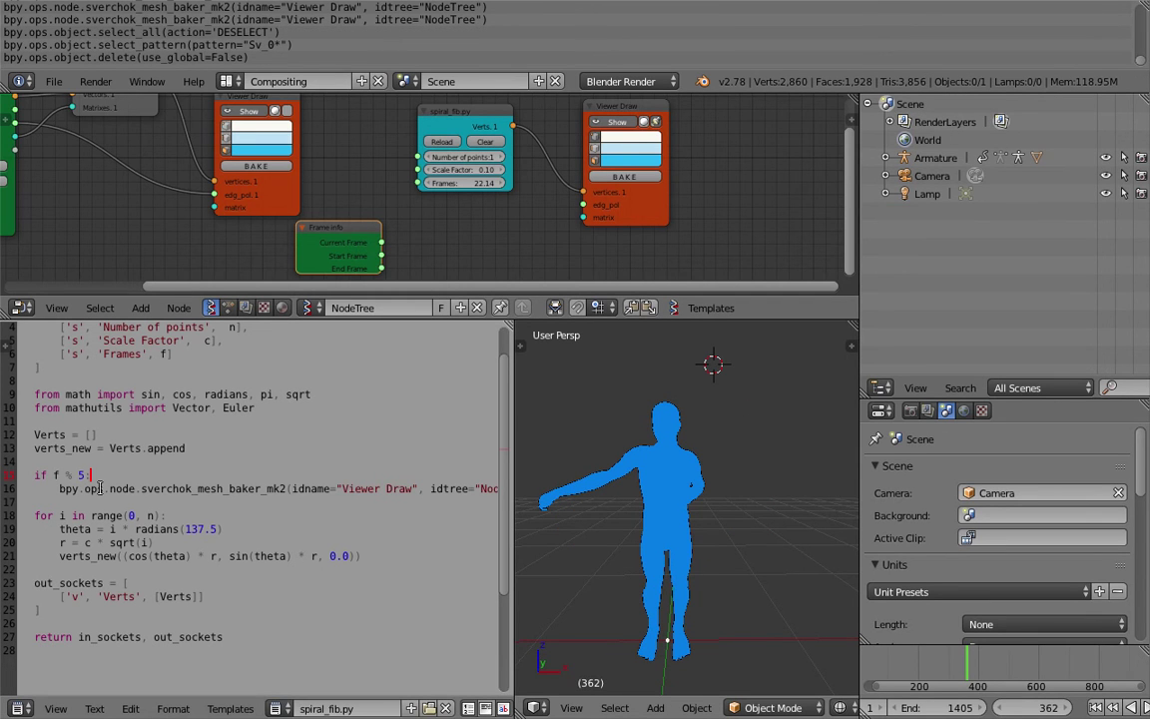
Change the script's bake condition to "if f % 24:" and play the animation from frame 1.
key("Left")
left_click(596, 429)
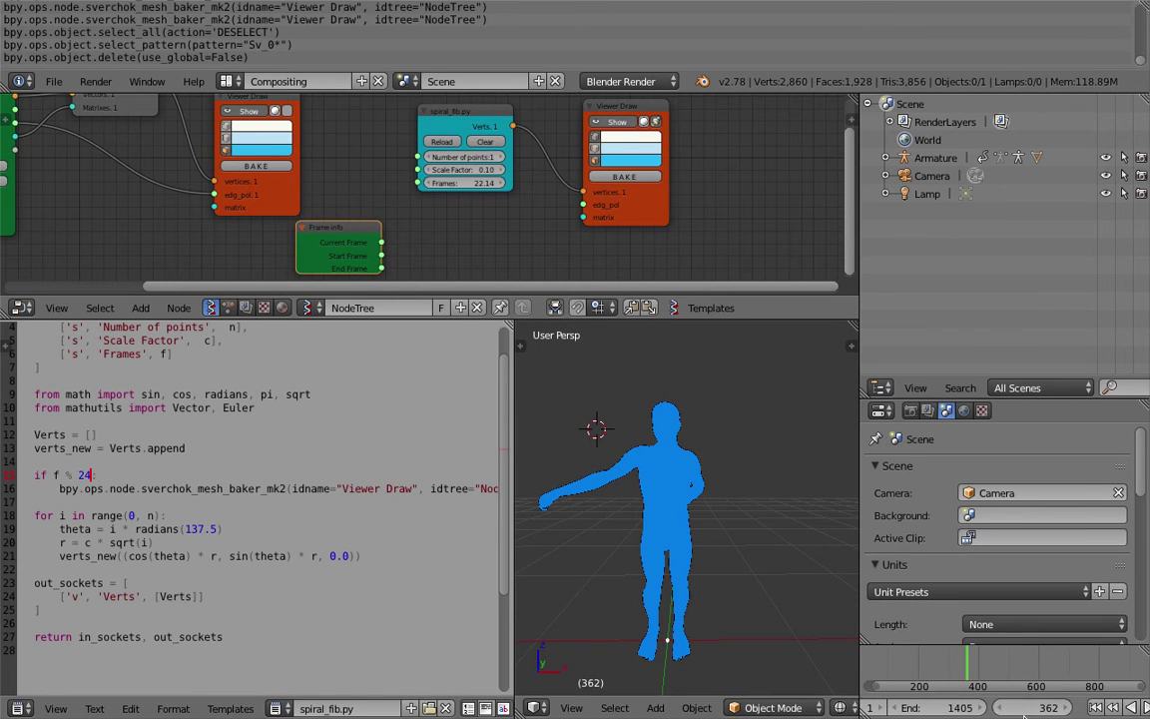
left_click(1096, 708)
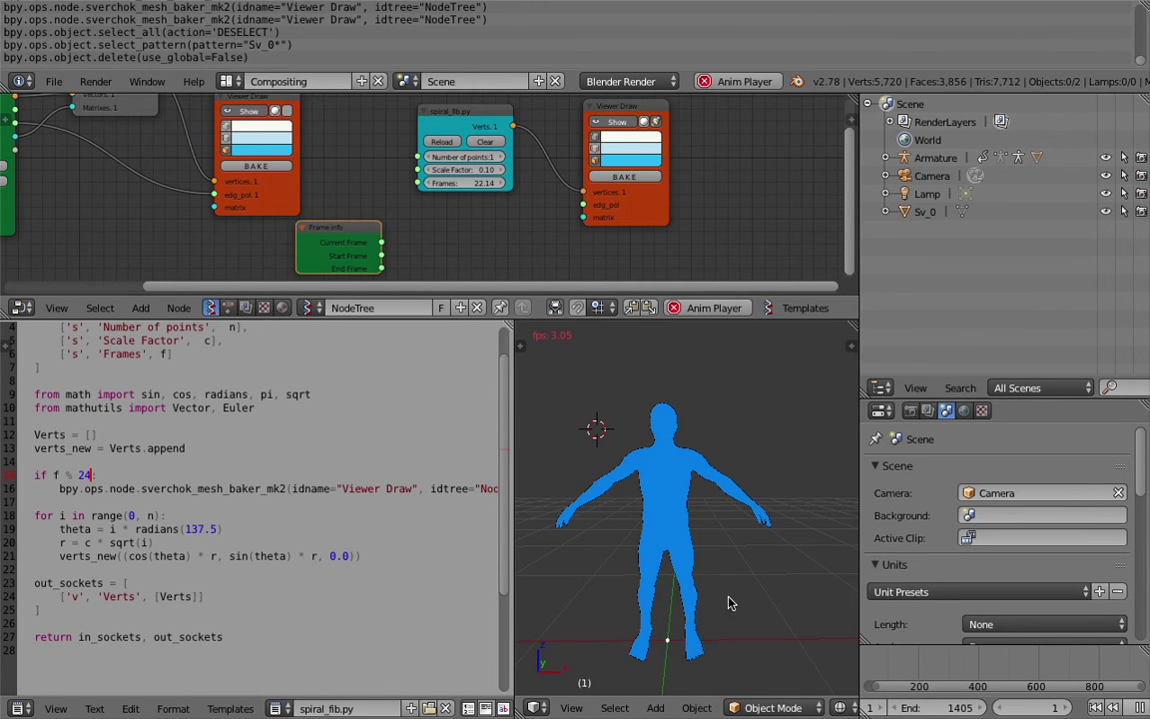
Select the baked figures Sv_0 and Sv_0.001 in turn in the viewport while the animation plays.
right_click(733, 506)
right_click(749, 504)
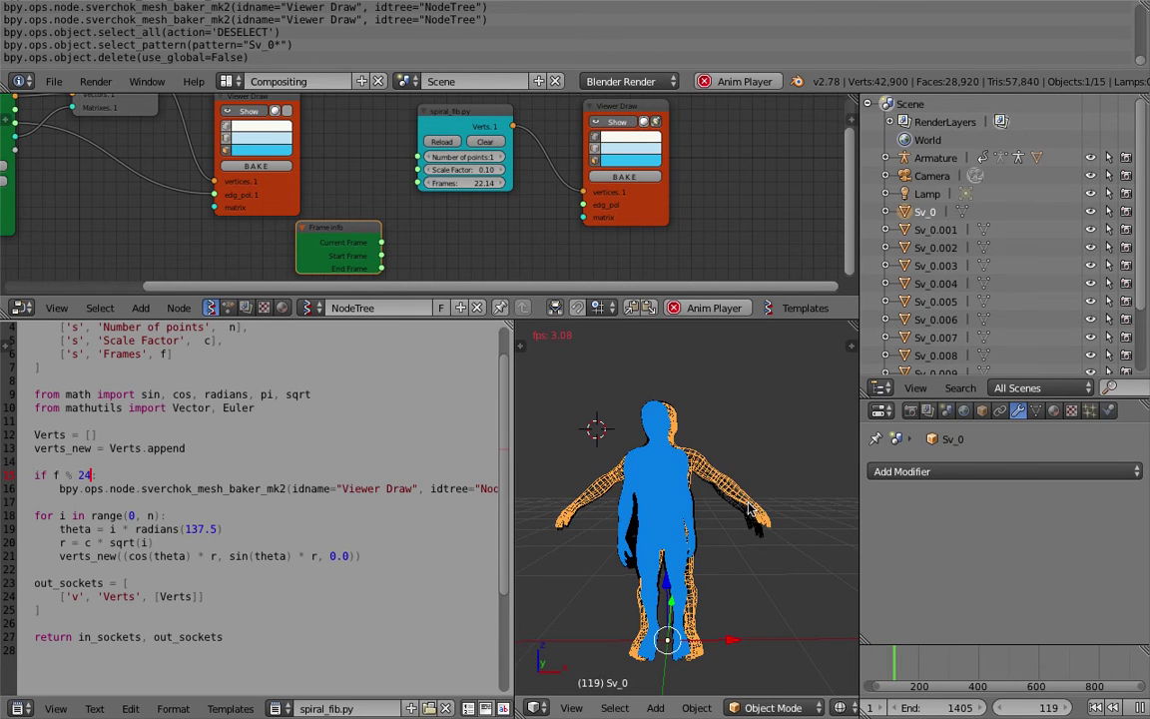
right_click(679, 462)
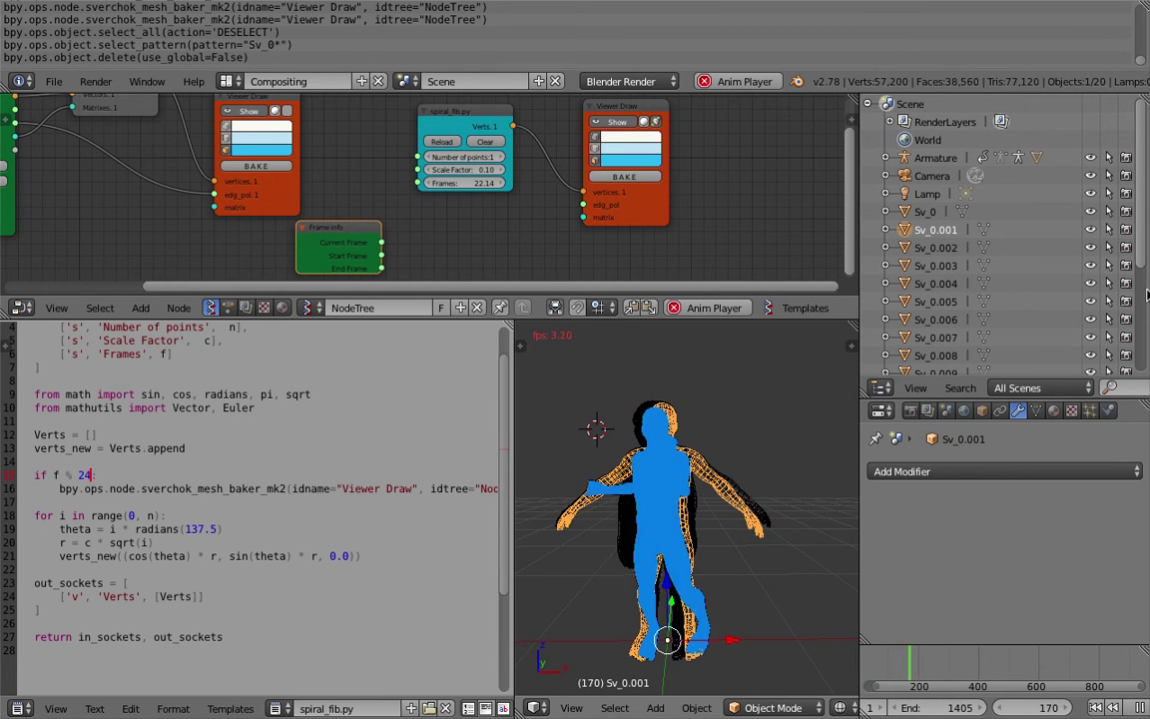
Let playback bake further poses while checking the Sv_ objects in the outliner, and stop the animation at frame 1195.
scroll(1147, 310, "down", 5)
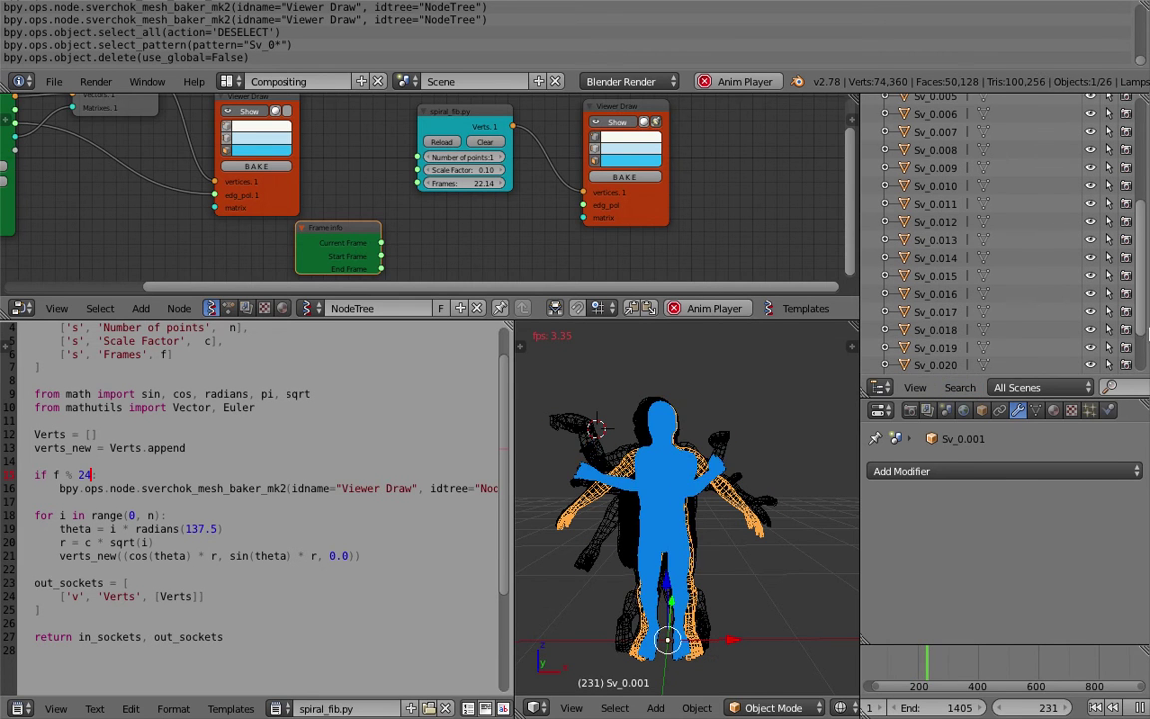
scroll(1146, 333, "down", 2)
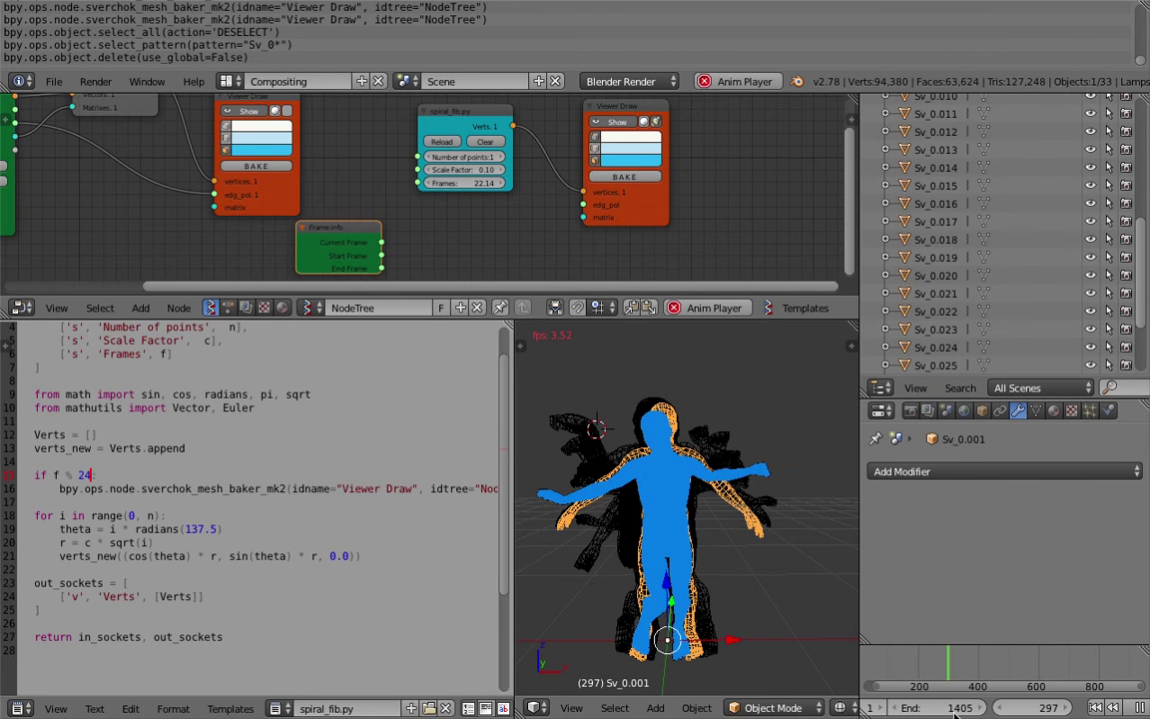
scroll(954, 715, "up", 1)
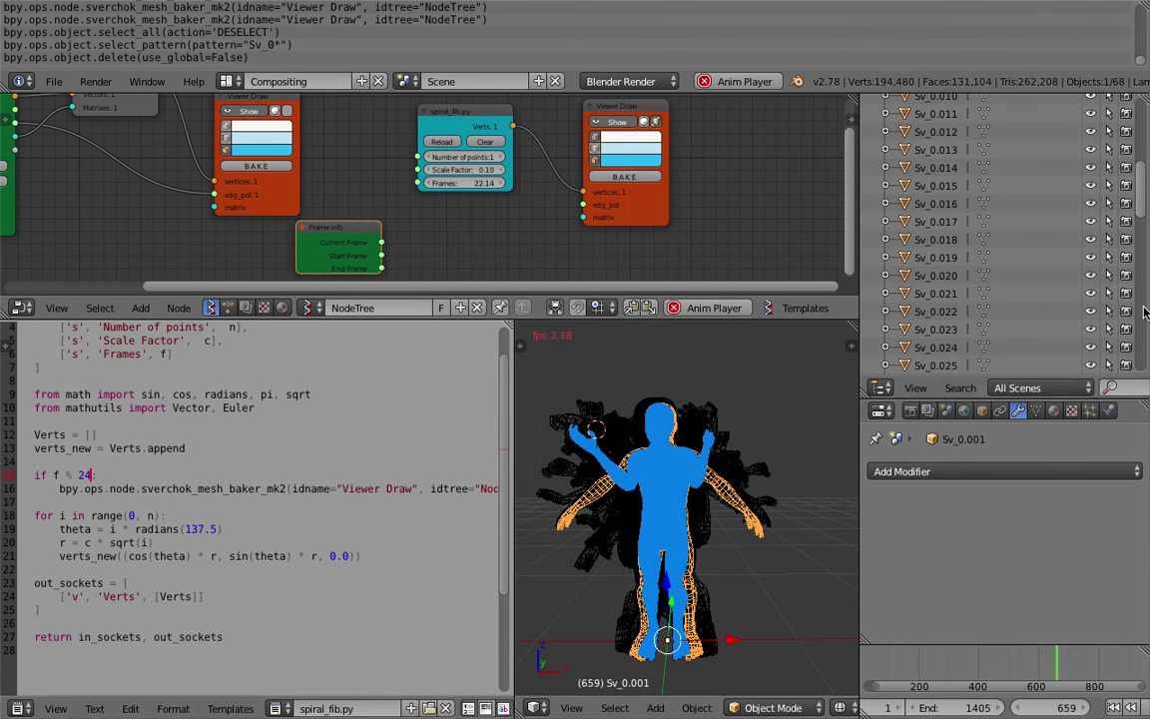
scroll(1146, 312, "down", 5)
scroll(1145, 312, "down", 9)
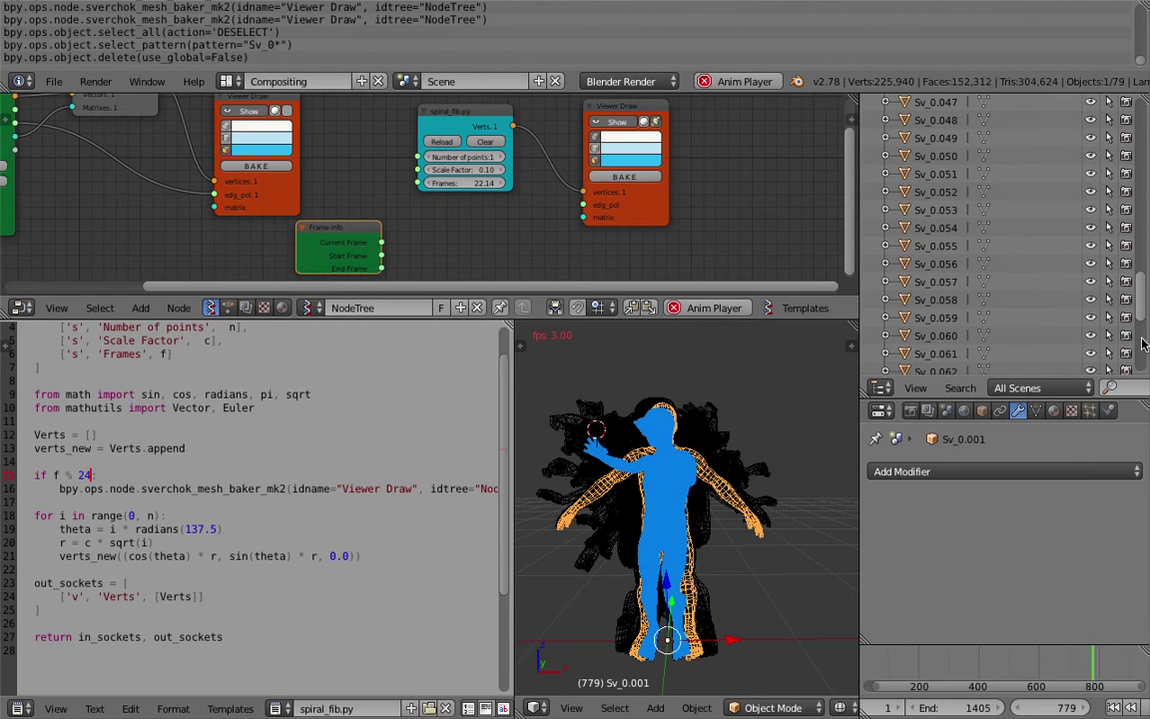
scroll(1146, 318, "down", 7)
scroll(1146, 318, "down", 2)
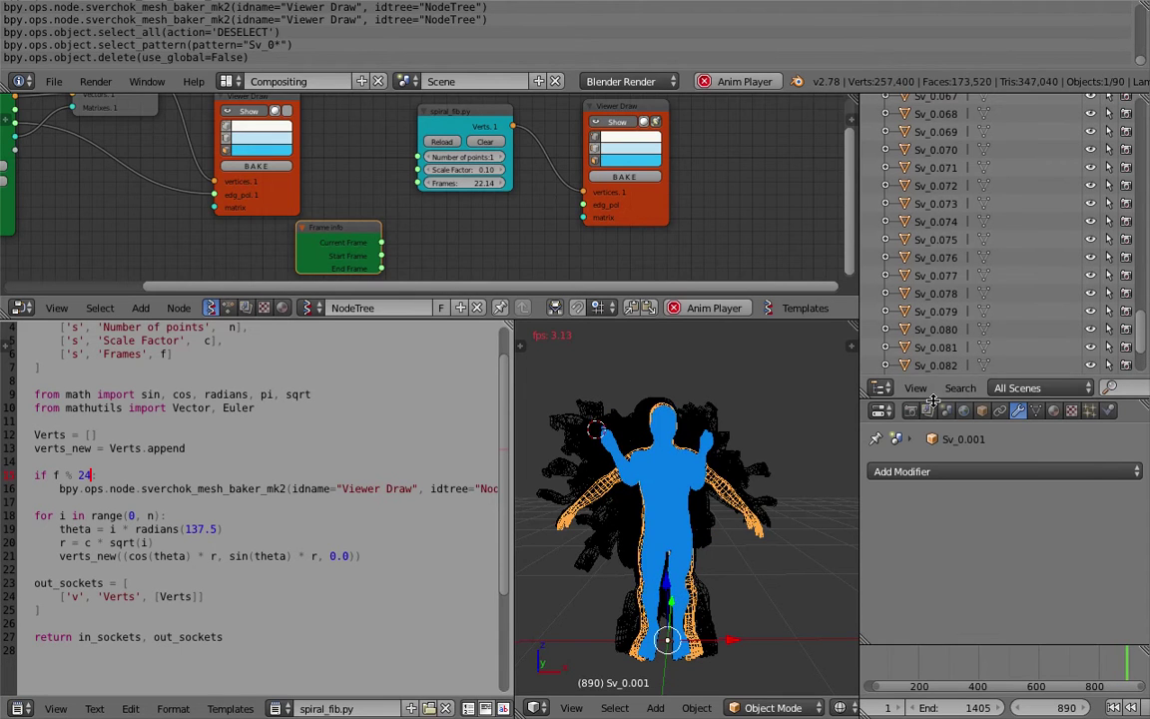
scroll(1097, 710, "down", 2)
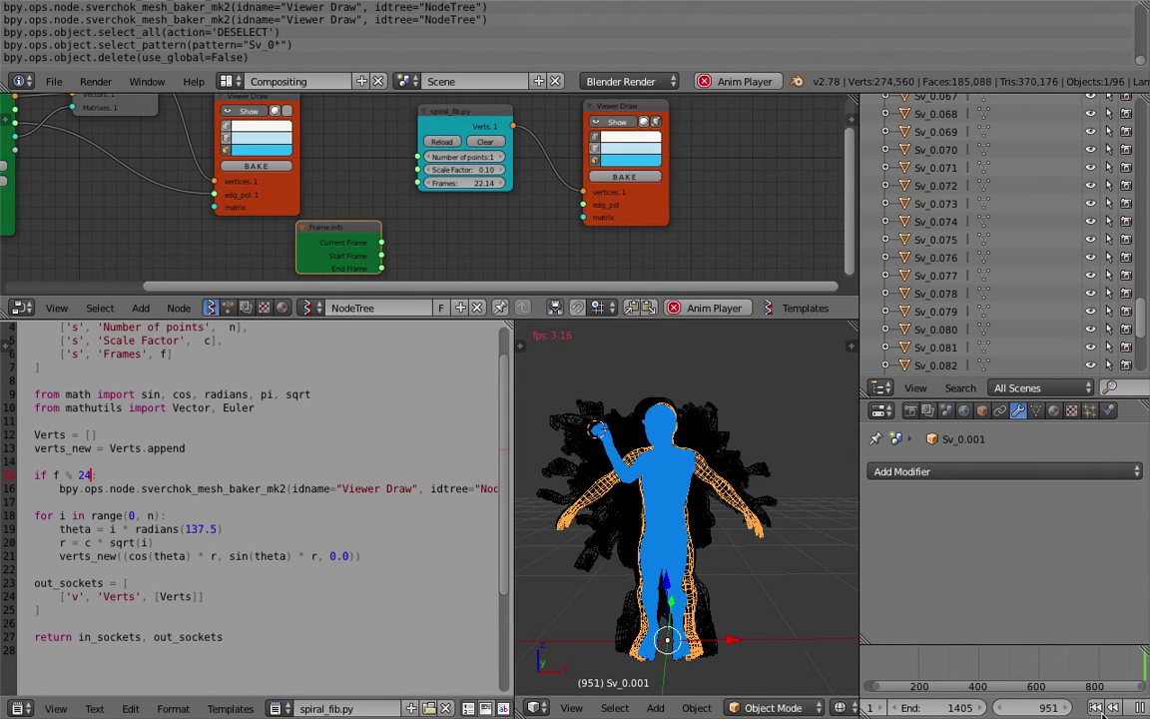
scroll(1097, 711, "down", 2)
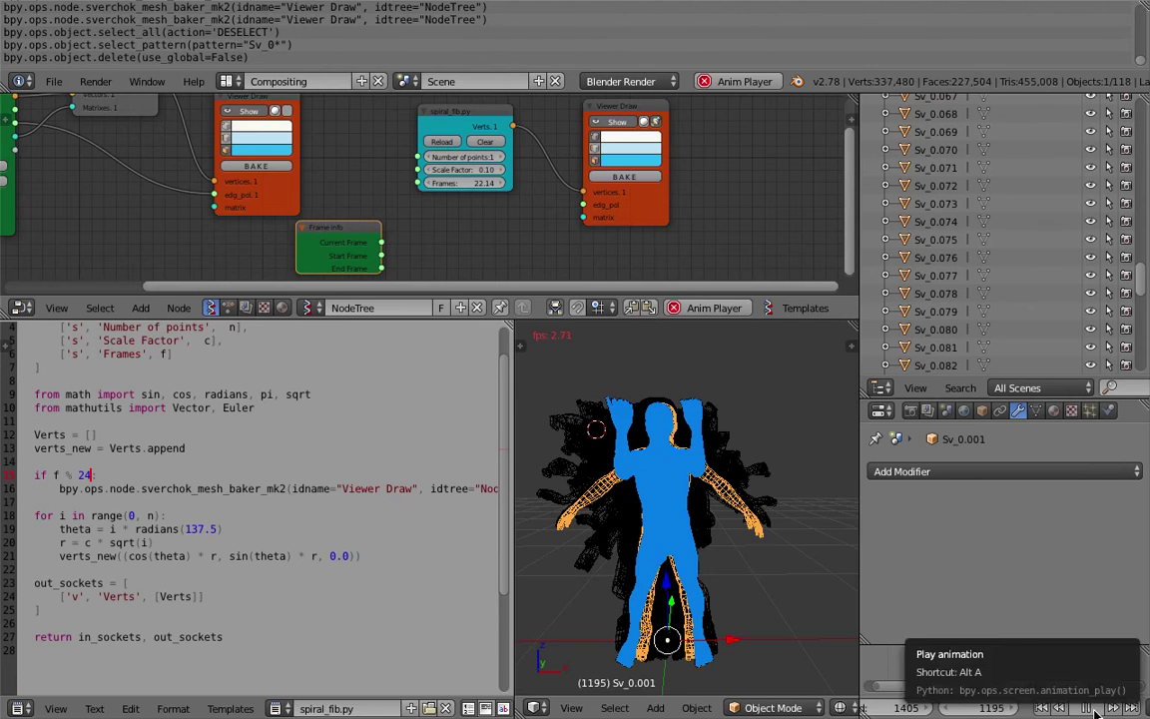
left_click(1096, 711)
Switch the viewport to solid shading to inspect the overlapping baked figures, and bring the whole node tree into view.
mouse_move(714, 437)
middle_mouse_down()
mouse_move(679, 442)
mouse_move(821, 450)
mouse_move(712, 438)
middle_mouse_up()
key("z")
scroll(709, 433, "up", 4)
scroll(709, 435, "down", 3)
scroll(498, 199, "down", 2)
middle_click_drag(498, 200, 549, 203)
scroll(493, 198, "up", 1)
middle_click_drag(615, 236, 658, 240)
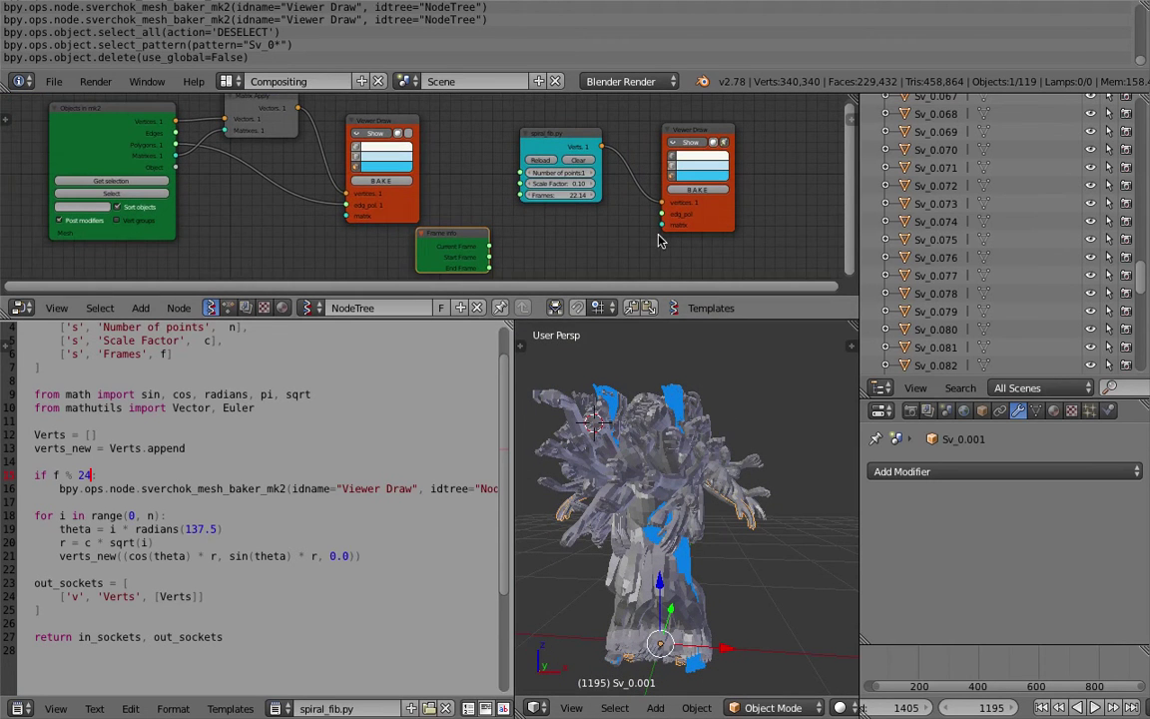
Rearrange the workspace areas for a taller node editor, a collapsed info log and a wider 3D view.
left_click_drag(619, 296, 559, 368)
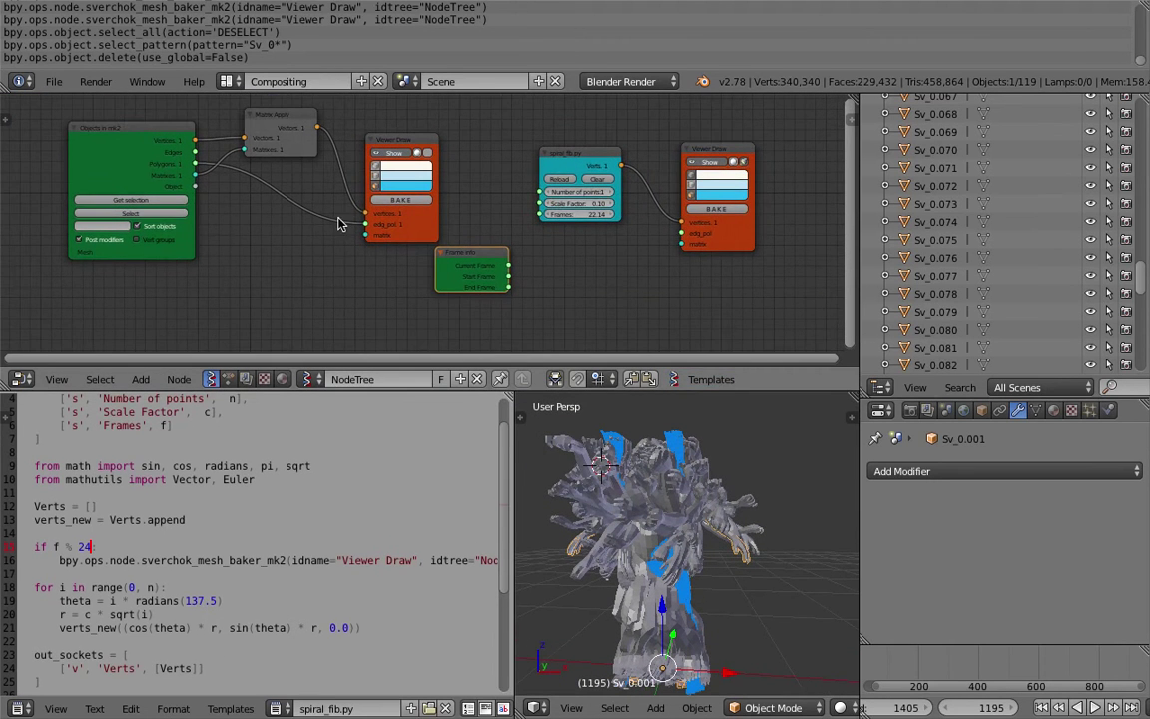
middle_click_drag(730, 555, 691, 557)
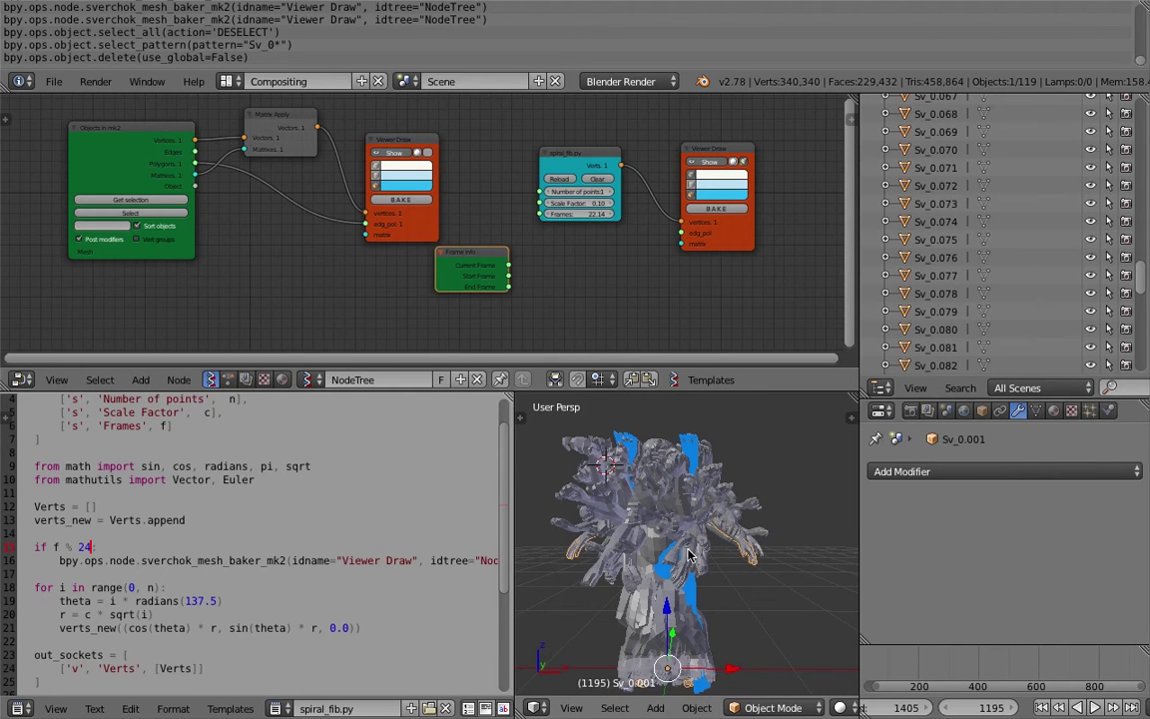
left_click_drag(148, 93, 140, 22)
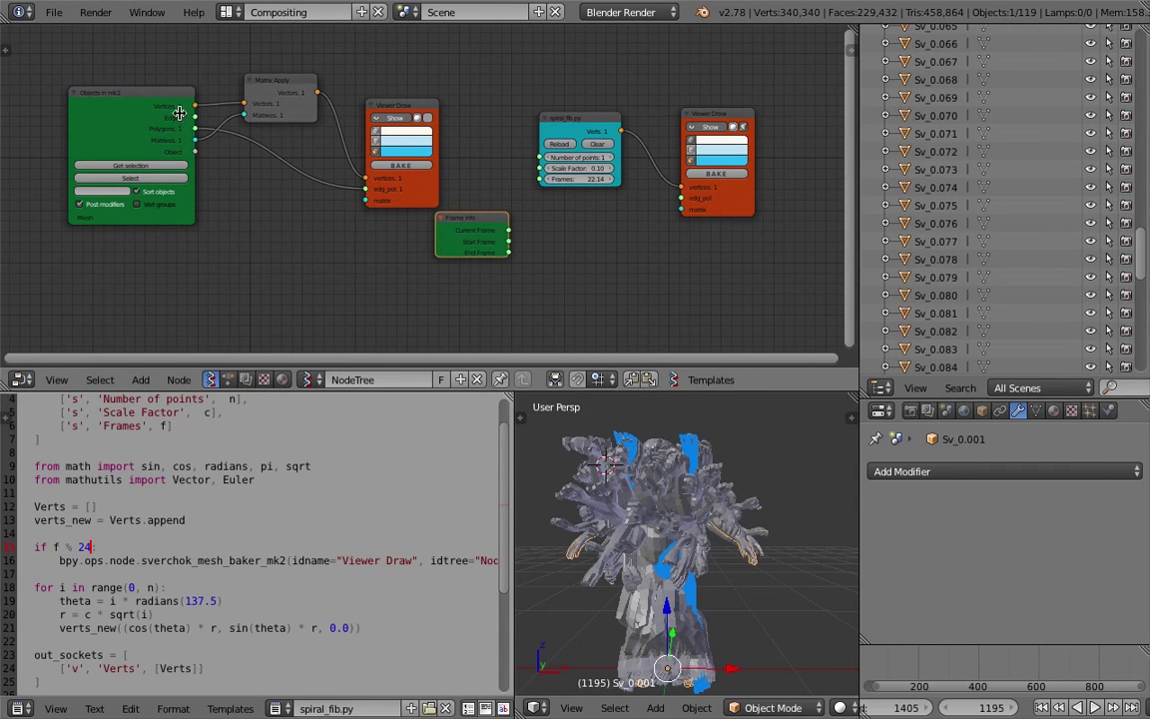
left_click_drag(513, 409, 338, 452)
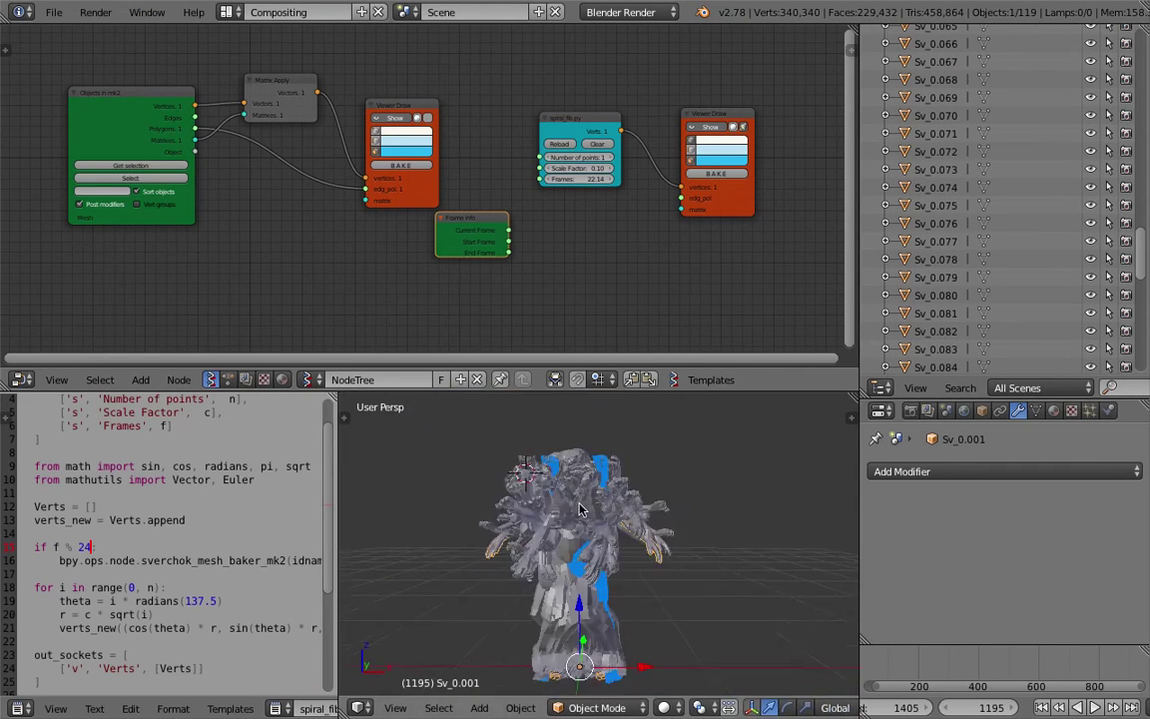
Save the scene to the Desktop as sv_baking_tracing_002baked.blend.
left_click(52, 12)
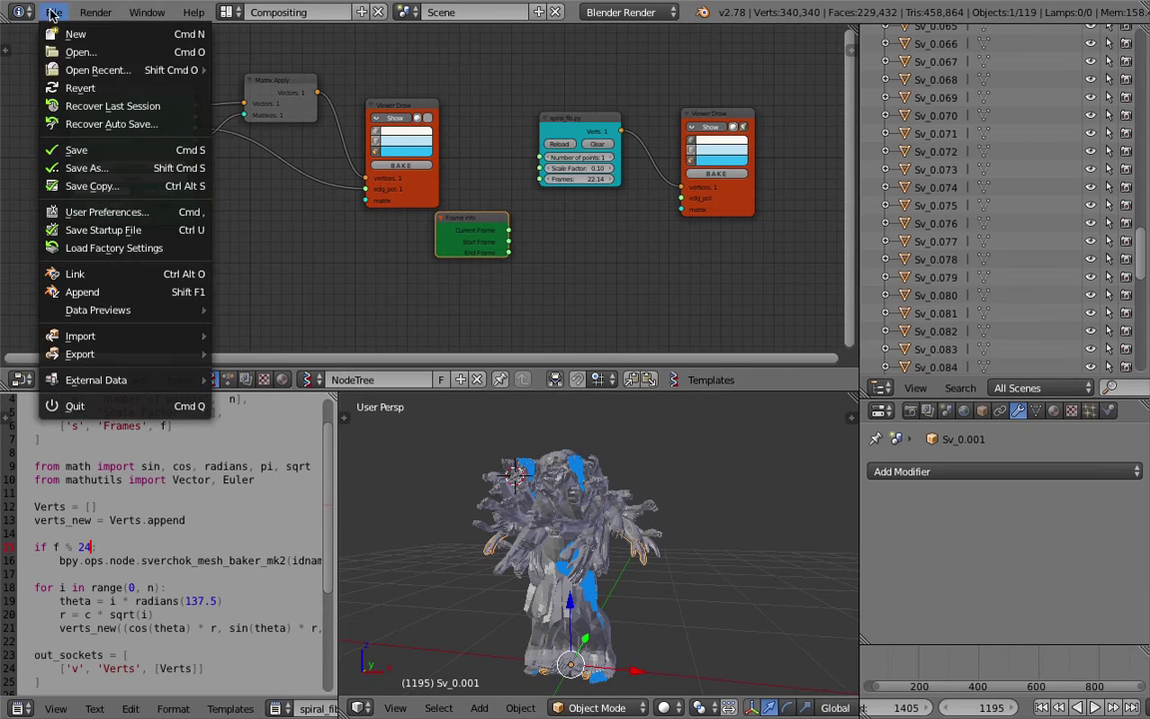
left_click(86, 168)
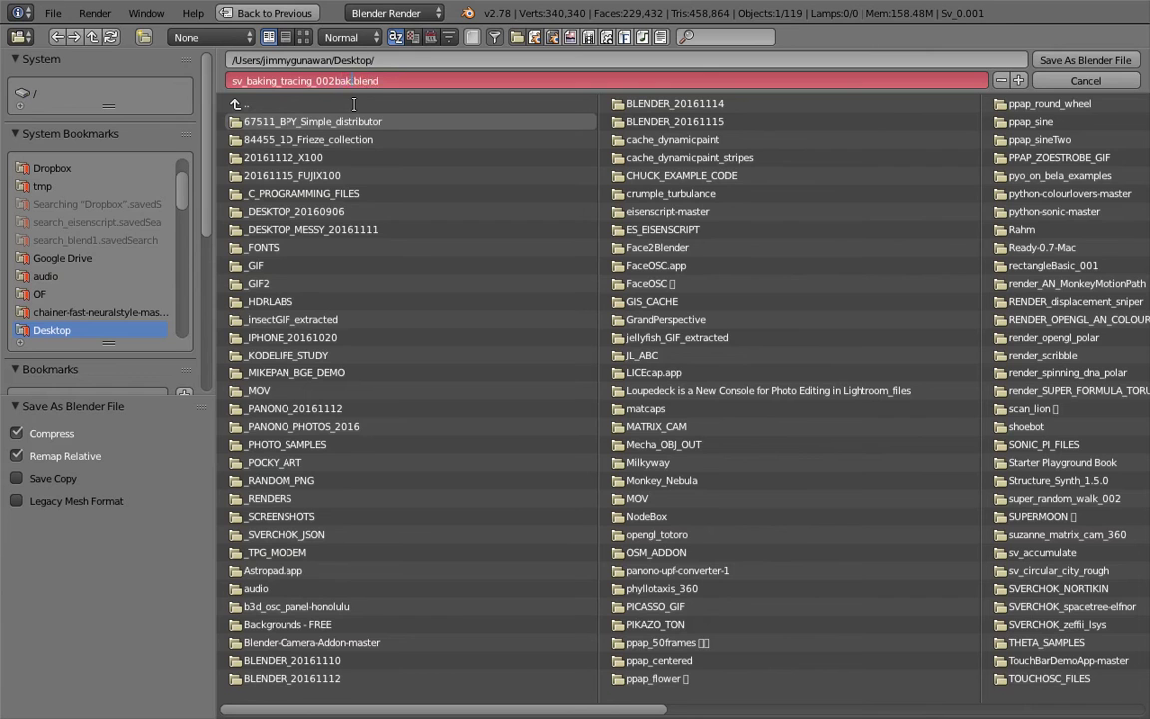
type("ed")
key("Return")
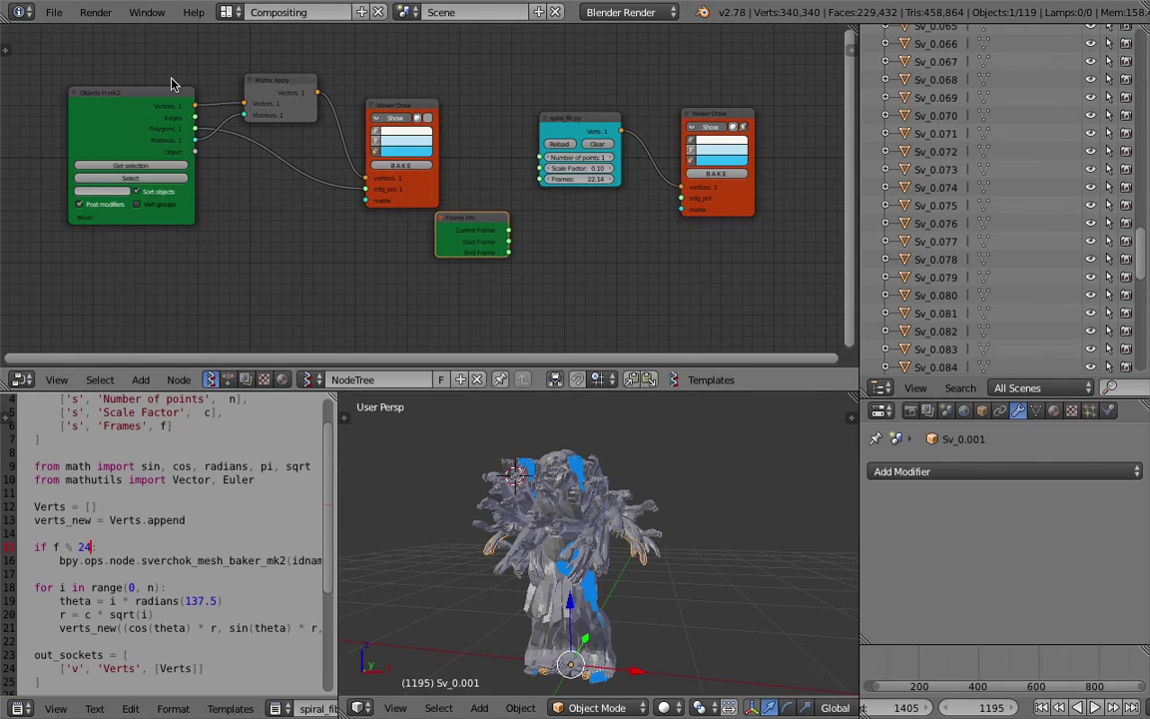
Save the scene under the incremented file name sv_baking_tracing_003.blend.
left_click(54, 13)
left_click(80, 166)
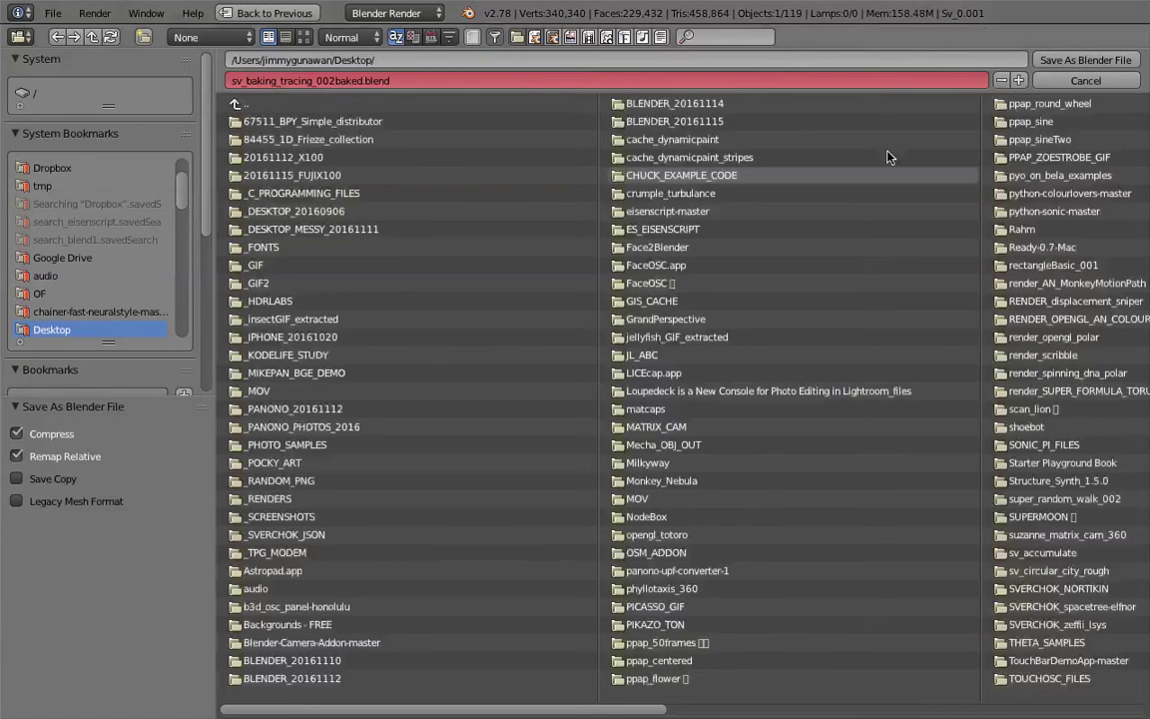
left_click(1020, 80)
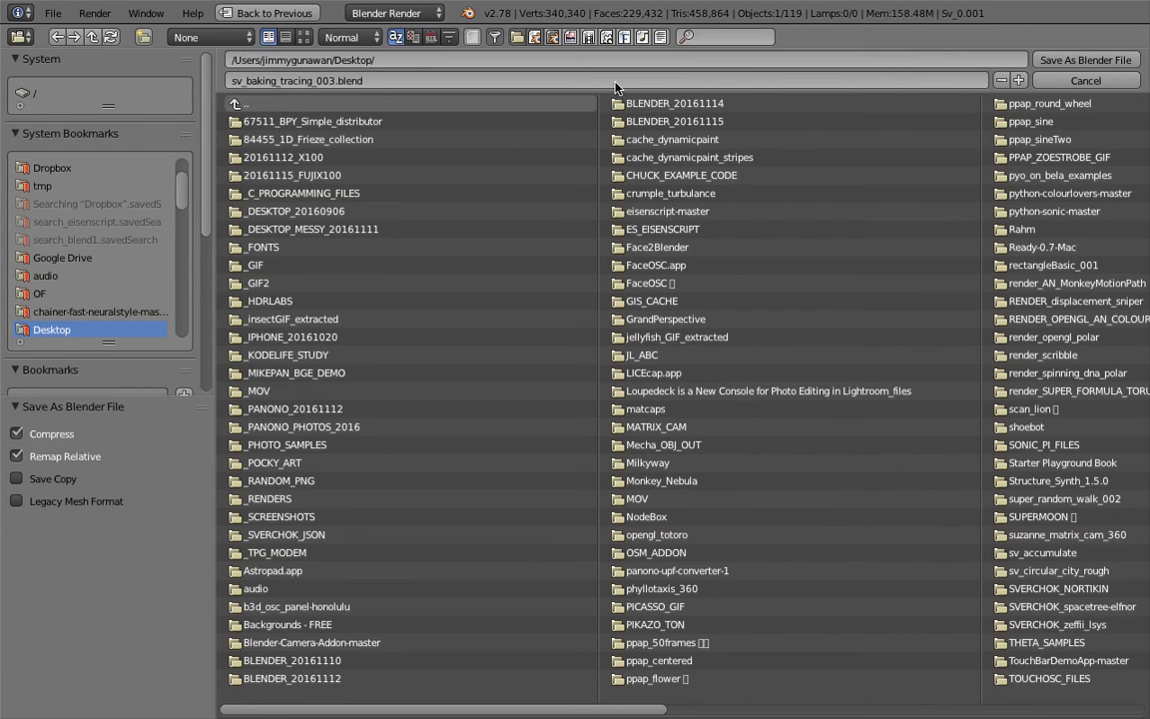
key("Return")
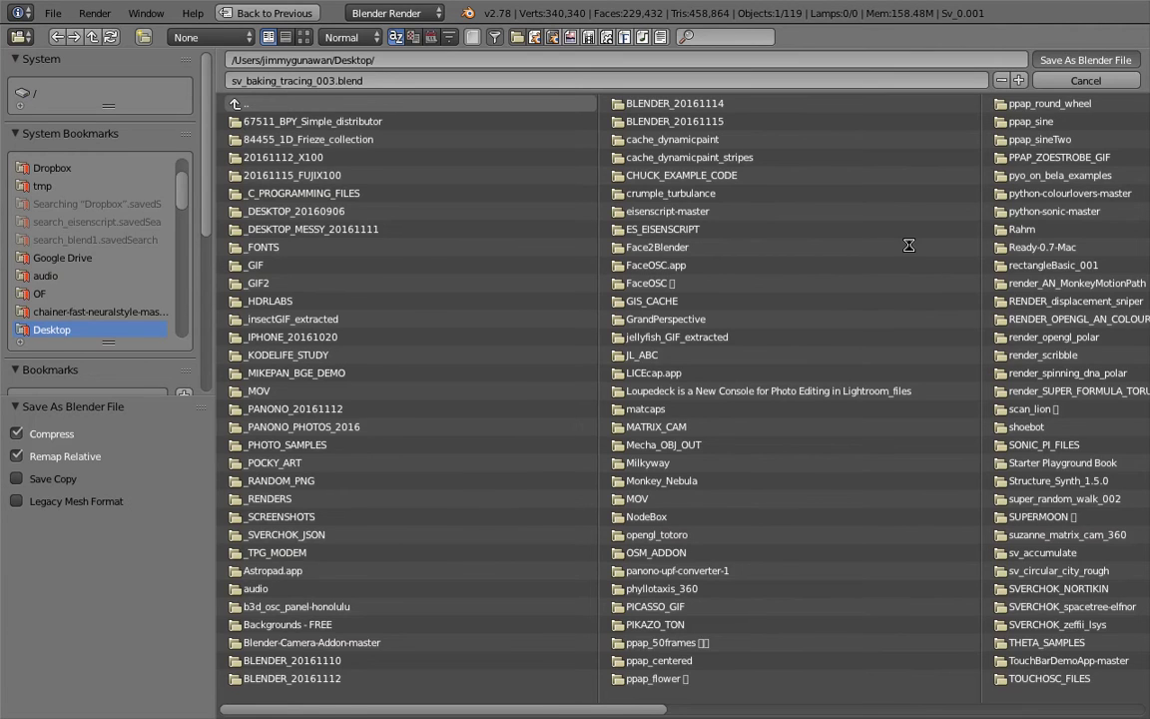
key("Return")
Make the timeline area taller by shrinking the properties editor above it.
scroll(575, 477, "down", 3)
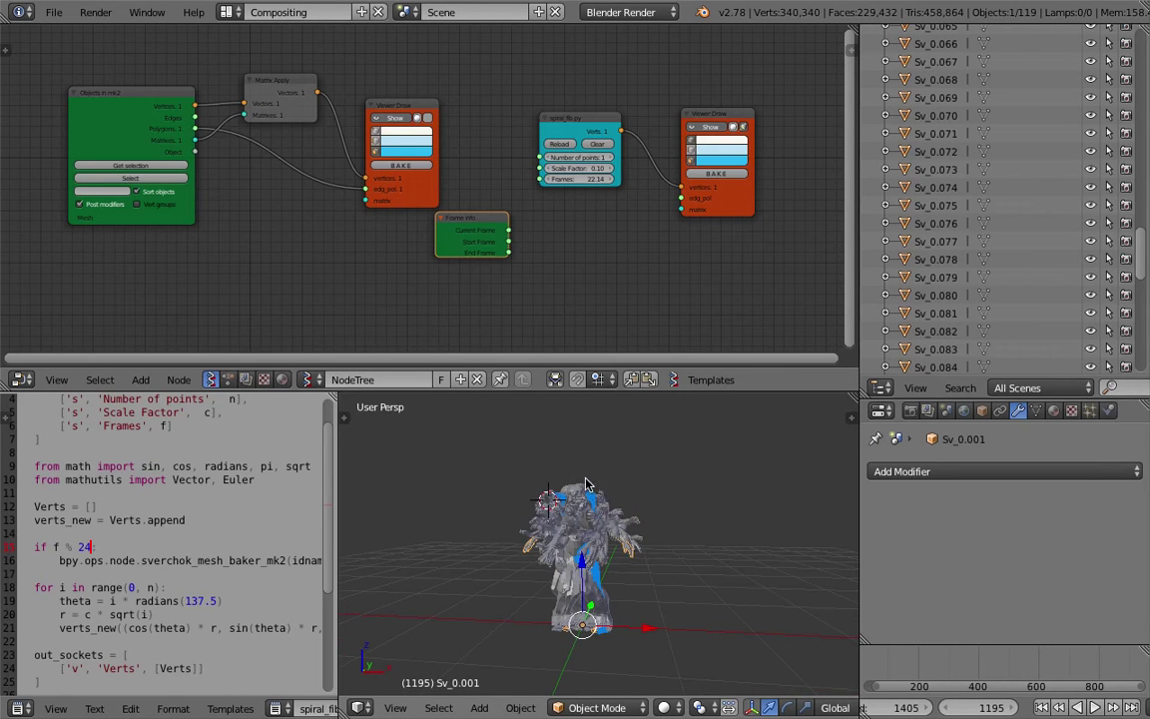
middle_click_drag(585, 502, 629, 504)
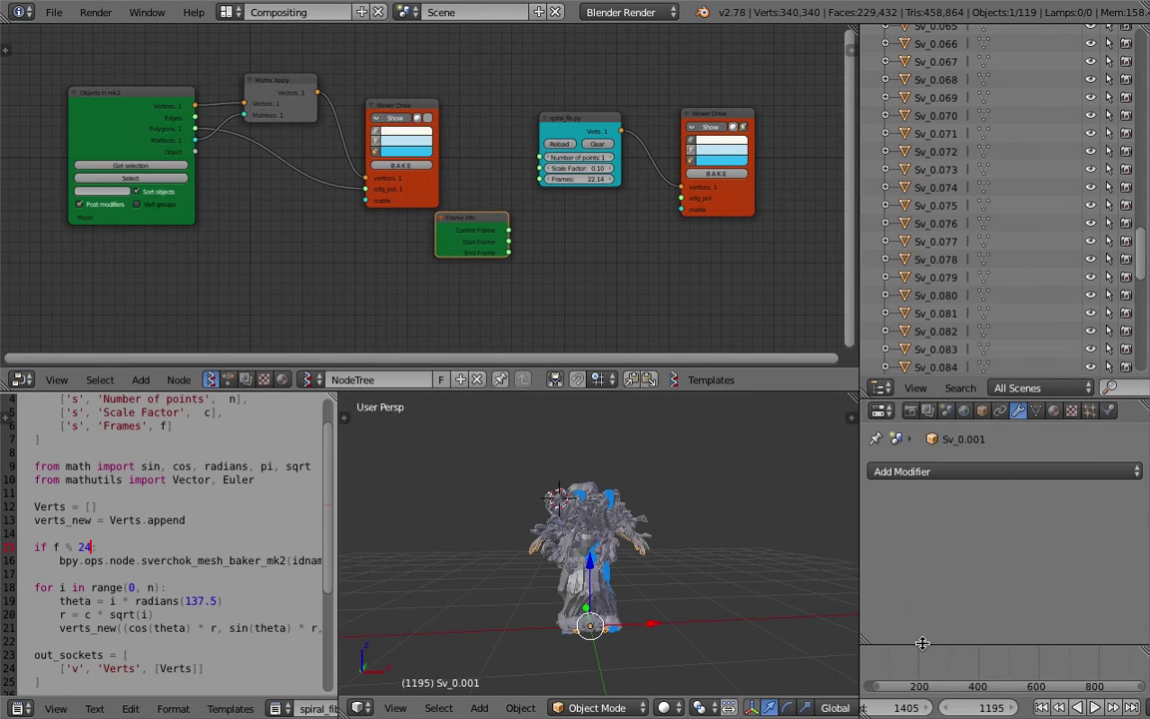
left_click_drag(920, 644, 919, 575)
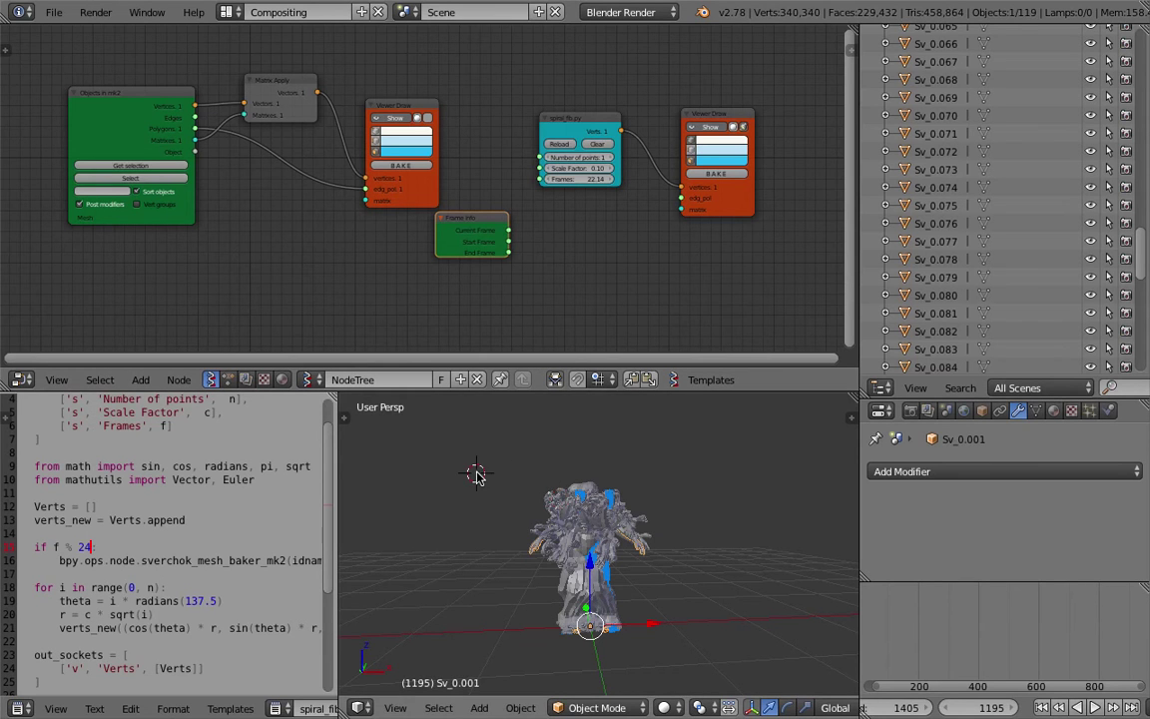
Add a cube mesh at the 3D cursor and load it as the source object of the Objects in mk2 node.
key("shift+a")
mouse_move(476, 441)
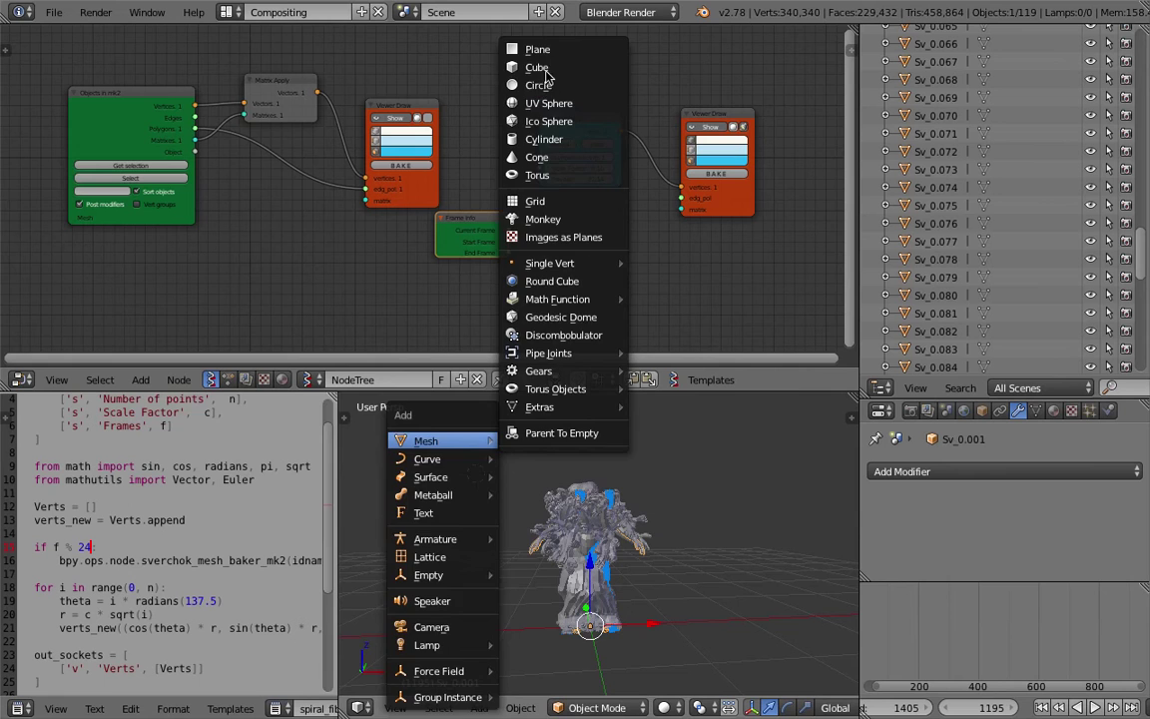
left_click(532, 67)
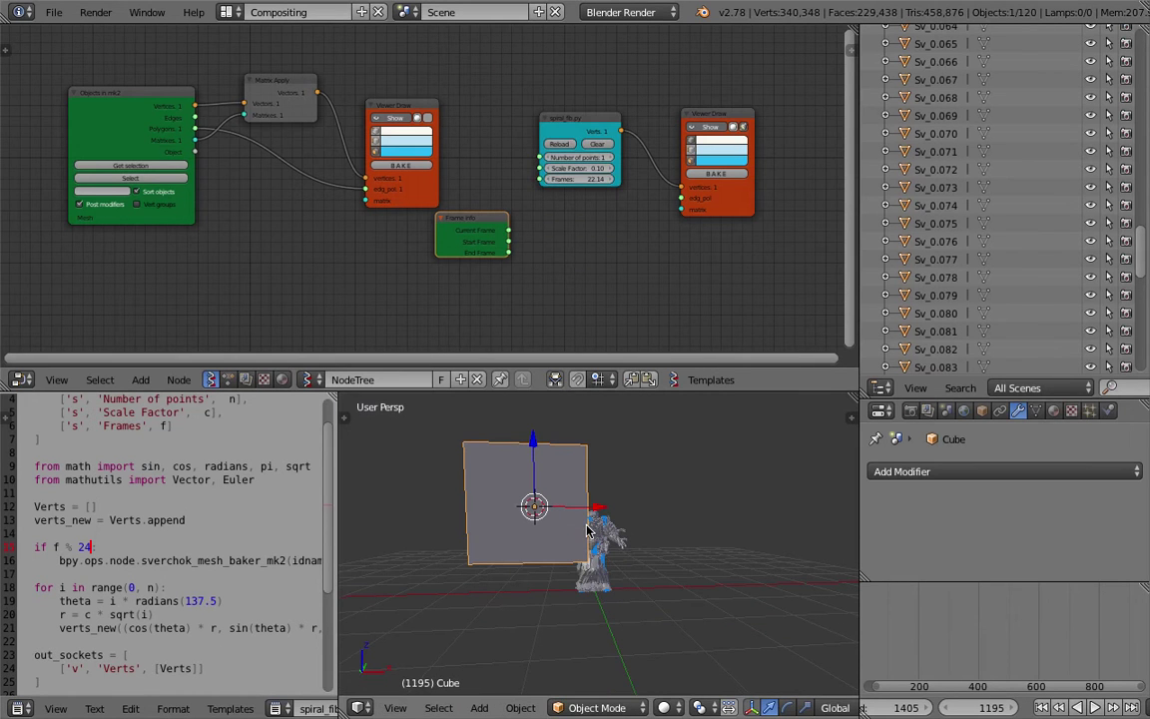
left_click(150, 166)
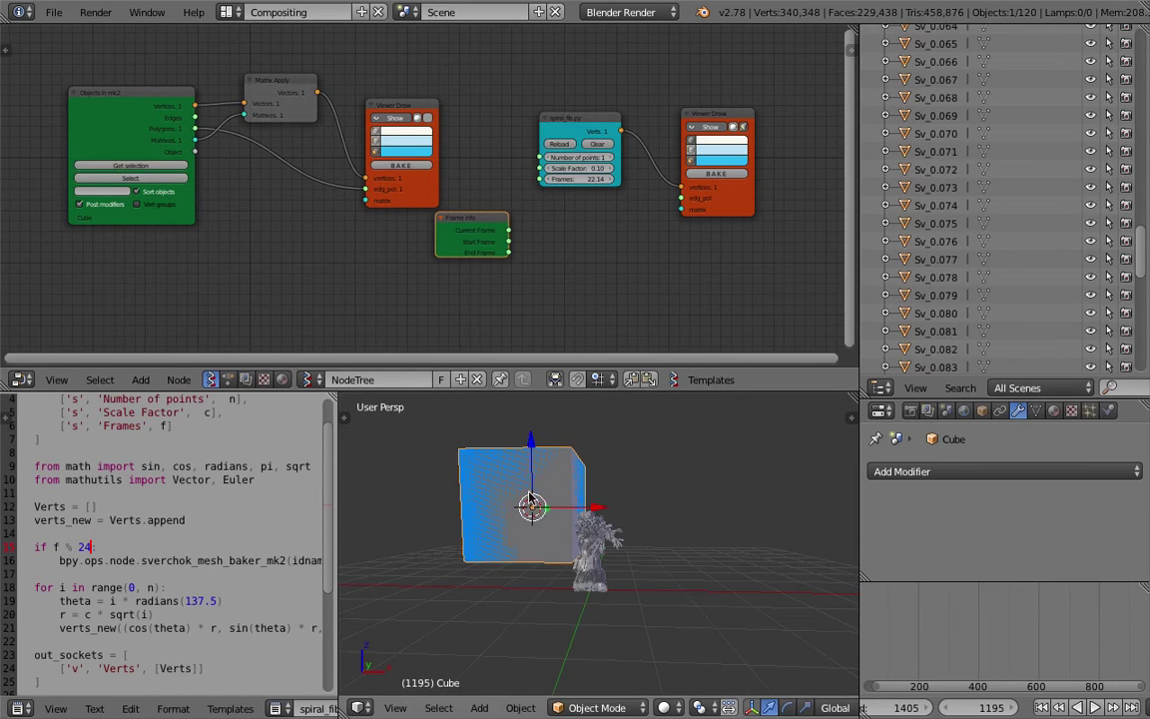
Move the cube away from the statue and scale it to about 0.63.
key("g")
left_click(422, 473)
scroll(484, 503, "down", 3)
key("s")
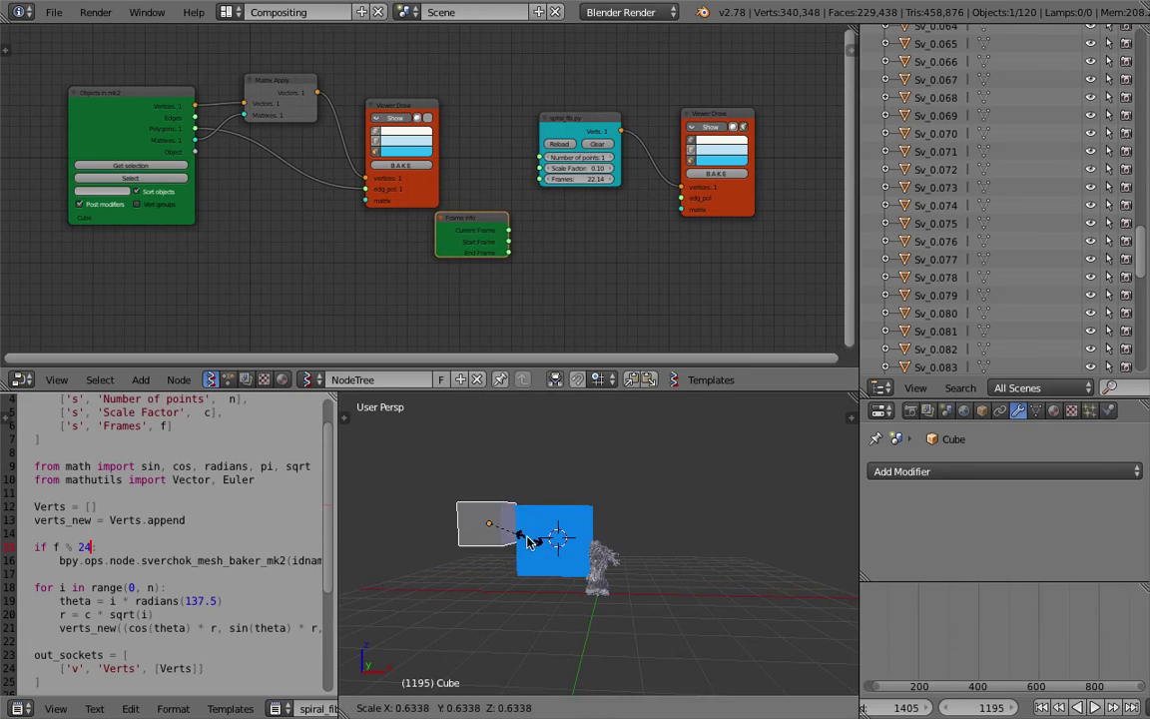
left_click(530, 542)
Jump to frame 1 and slightly widen the area column holding the outliner, properties and timeline.
key("shift+Left")
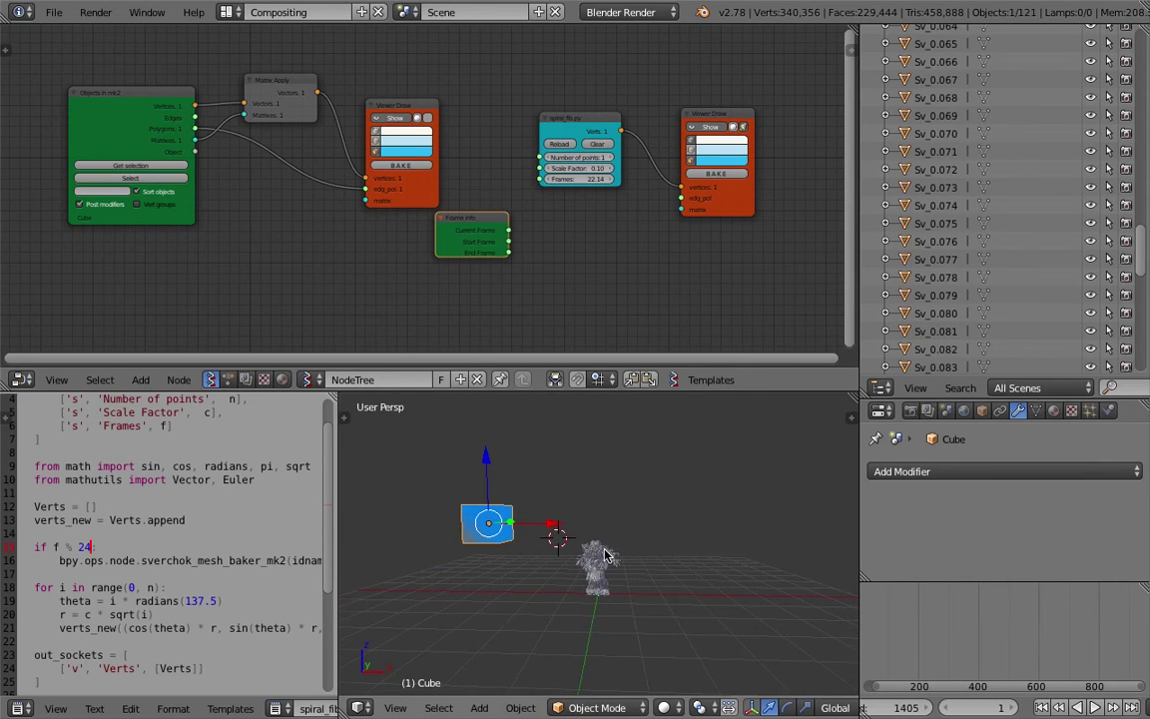
left_click_drag(857, 545, 787, 544)
scroll(583, 138, "up", 2)
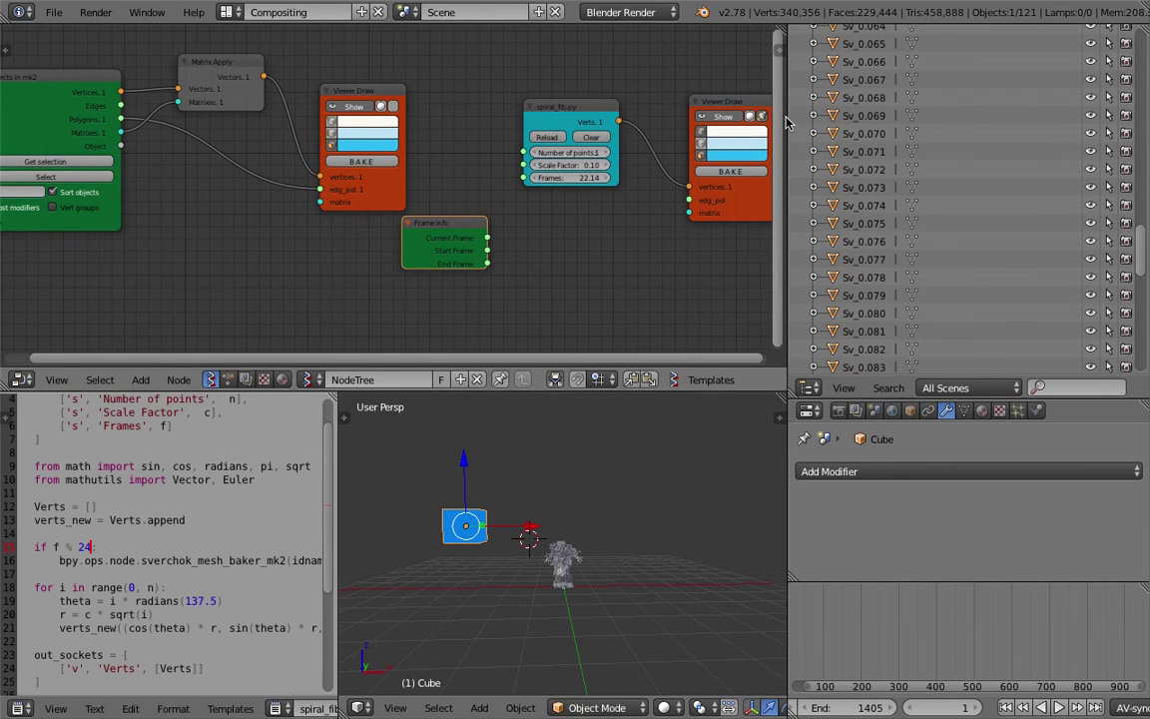
left_click_drag(785, 118, 841, 138)
Connect the Frame info node's Current Frame output to the Frames input of the spiral_fib.py node.
middle_click_drag(651, 120, 563, 114)
scroll(547, 128, "up", 2)
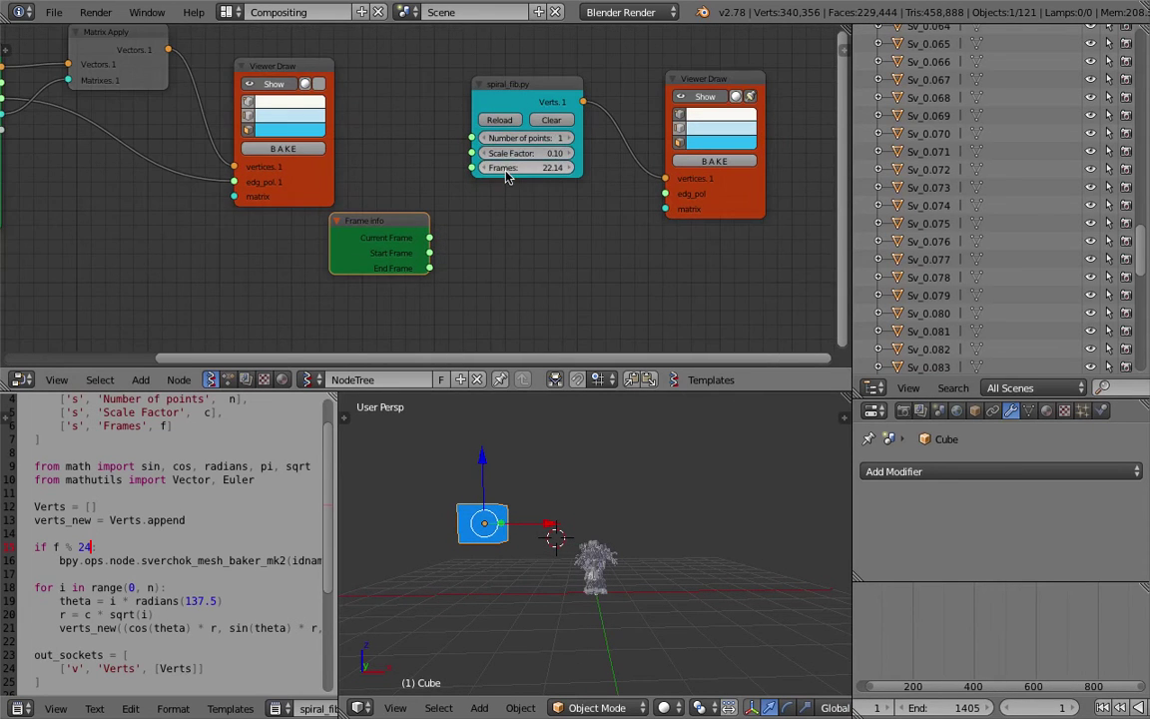
left_click_drag(431, 237, 471, 170)
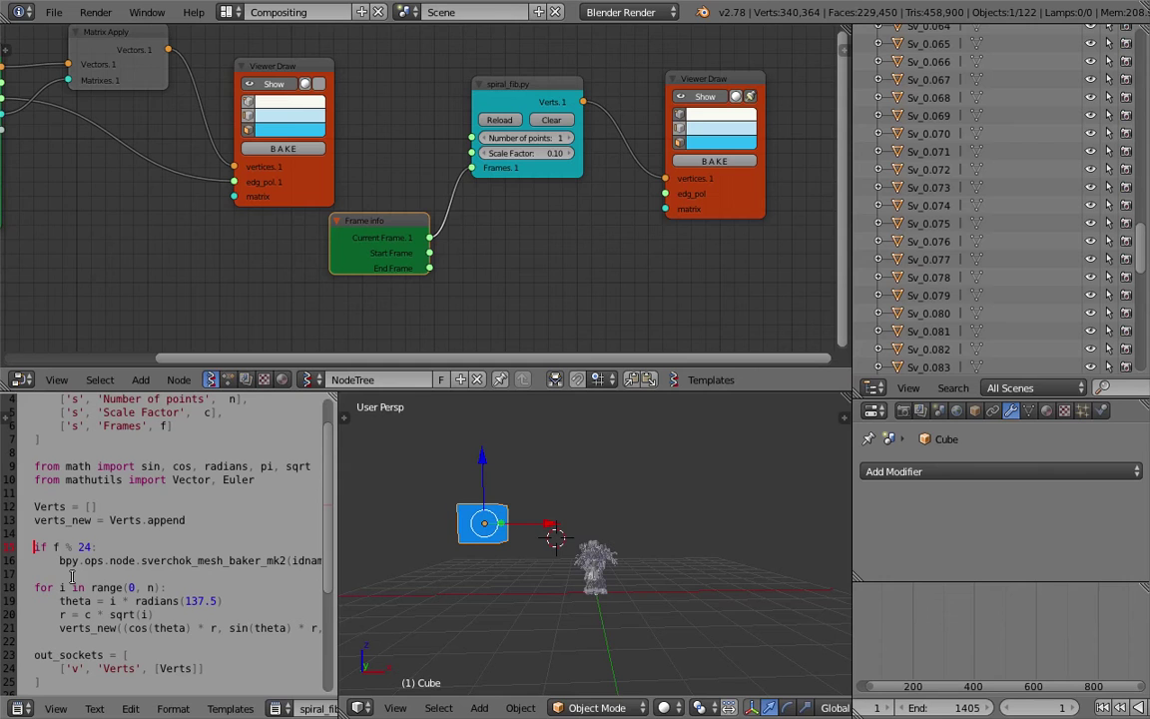
Comment out the "if f % 24:" line and the mesh baker call beneath it in spiral_fib.py.
type("#    ")
type("#")
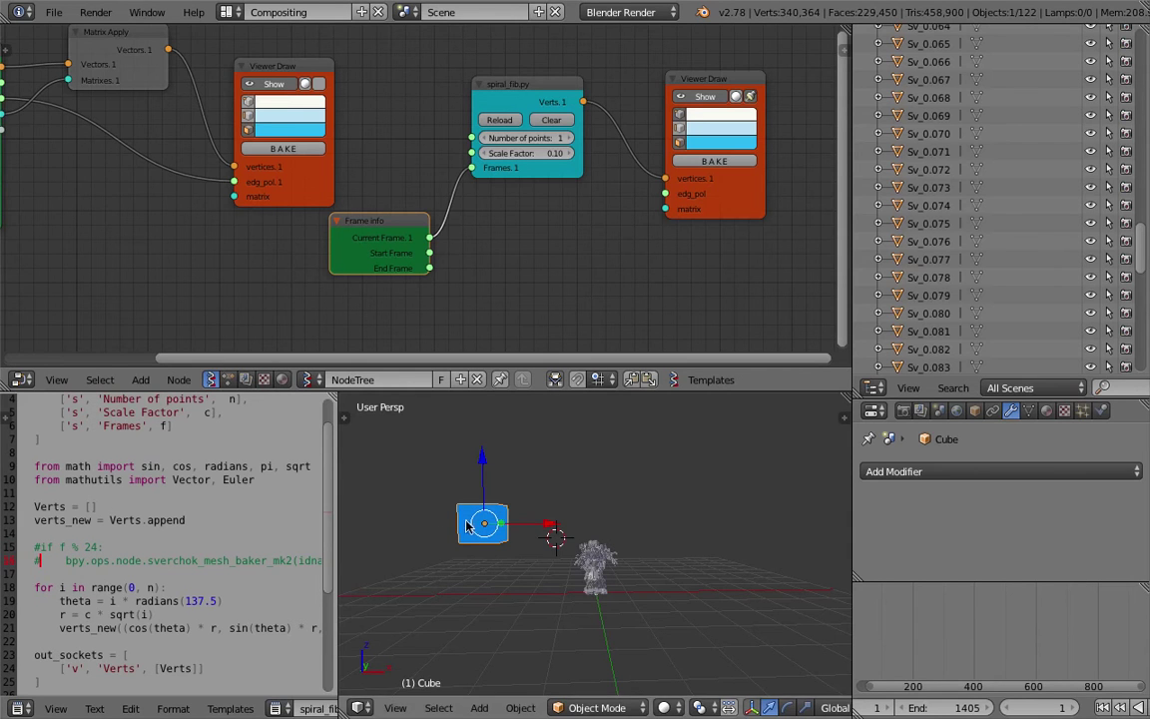
Move the cube up and away from the copy baked at its old position.
scroll(508, 506, "down", 1)
left_click_drag(503, 520, 422, 496)
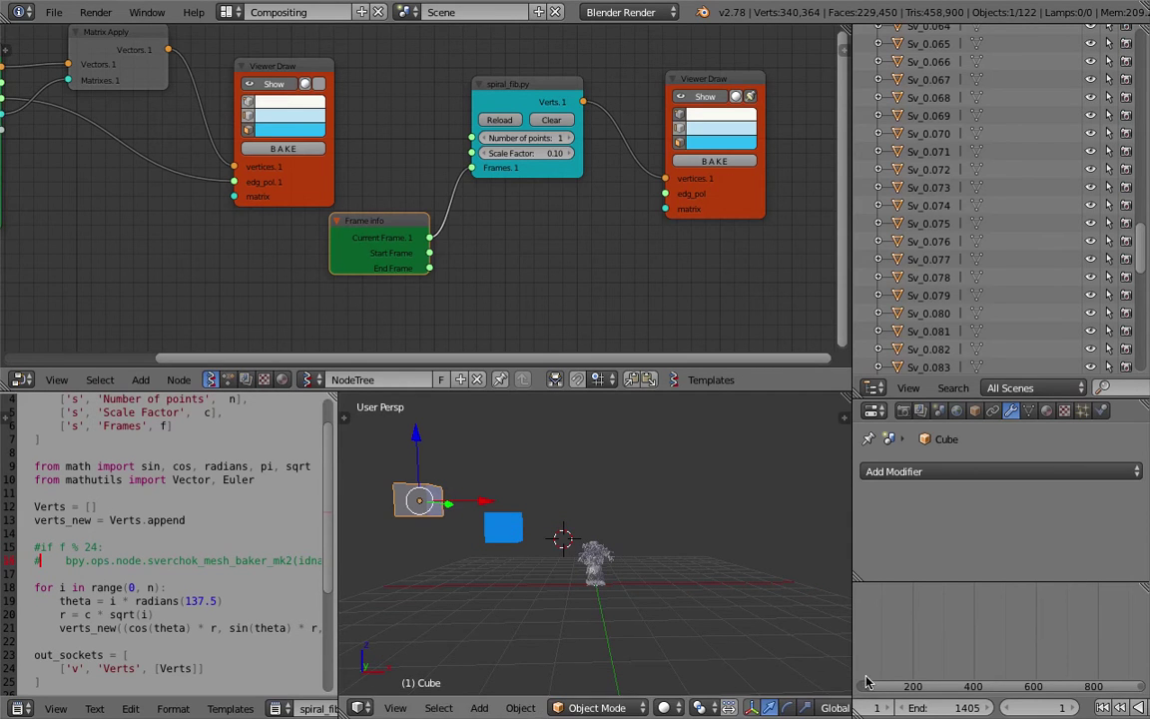
scroll(1009, 711, "down", 3)
scroll(1007, 711, "up", 3)
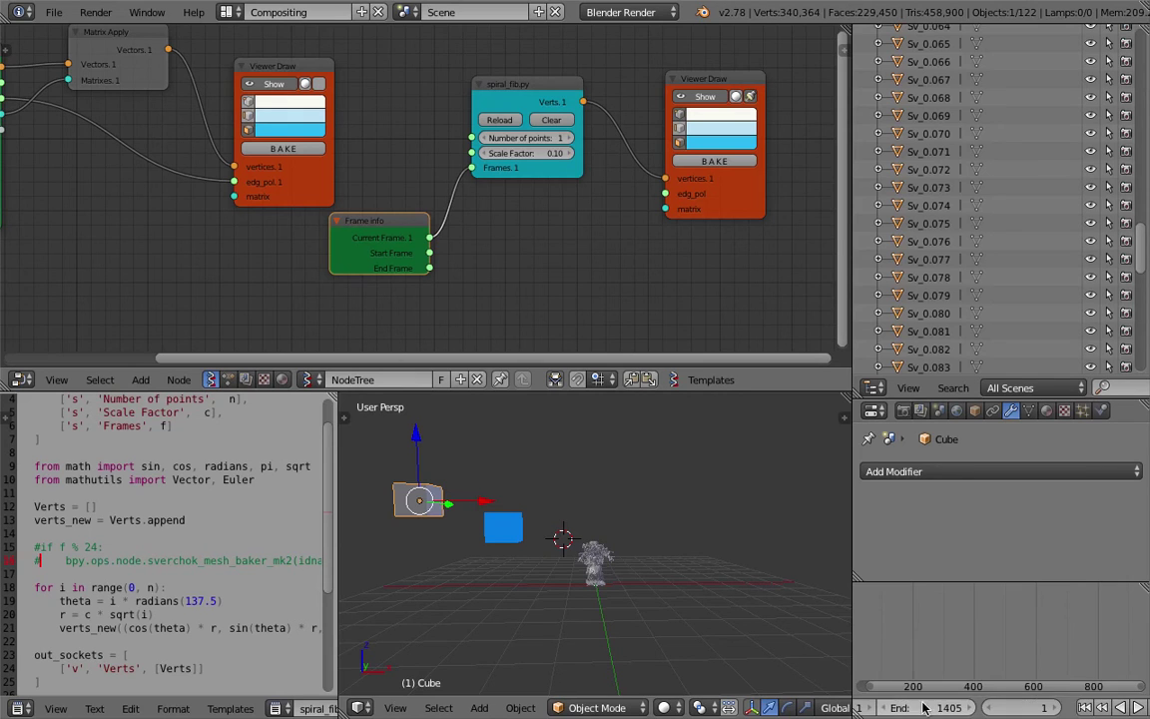
scroll(964, 646, "up", 3)
scroll(964, 639, "down", 6)
mouse_move(964, 633)
middle_mouse_down()
mouse_move(1056, 638)
mouse_move(963, 645)
middle_mouse_up()
scroll(495, 527, "down", 2)
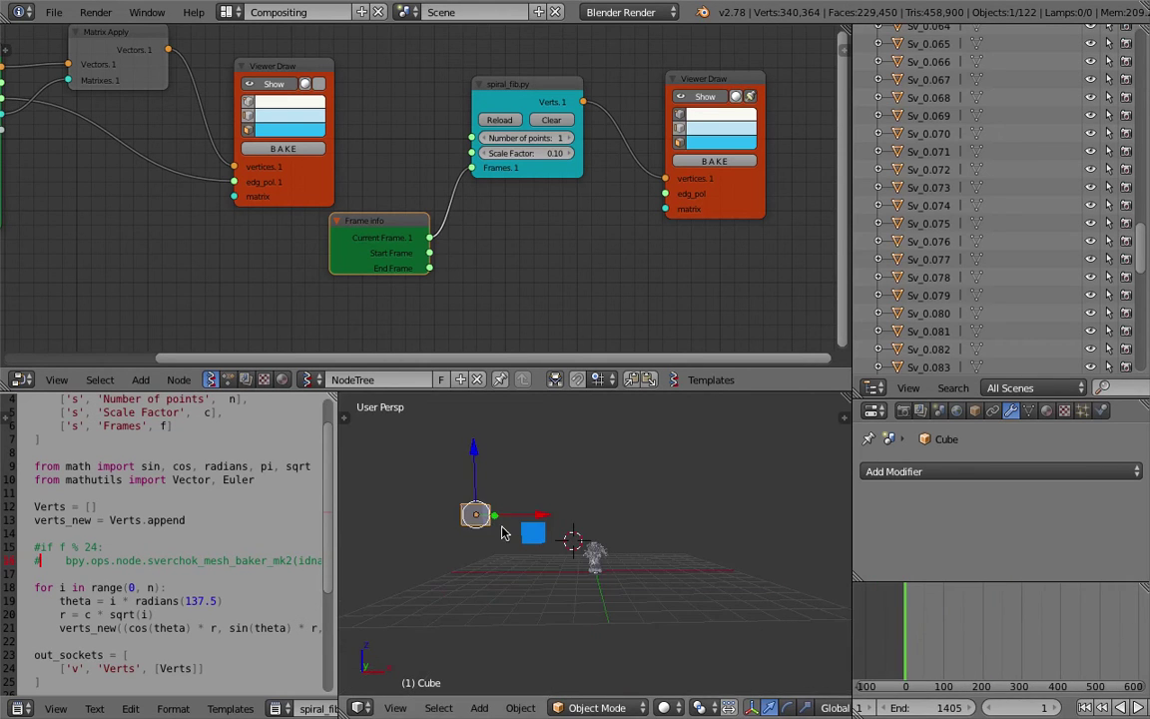
Shift the cube about 4.2 units farther up and away from the statue and rotate it freely.
key("s")
right_click(522, 534)
key("g")
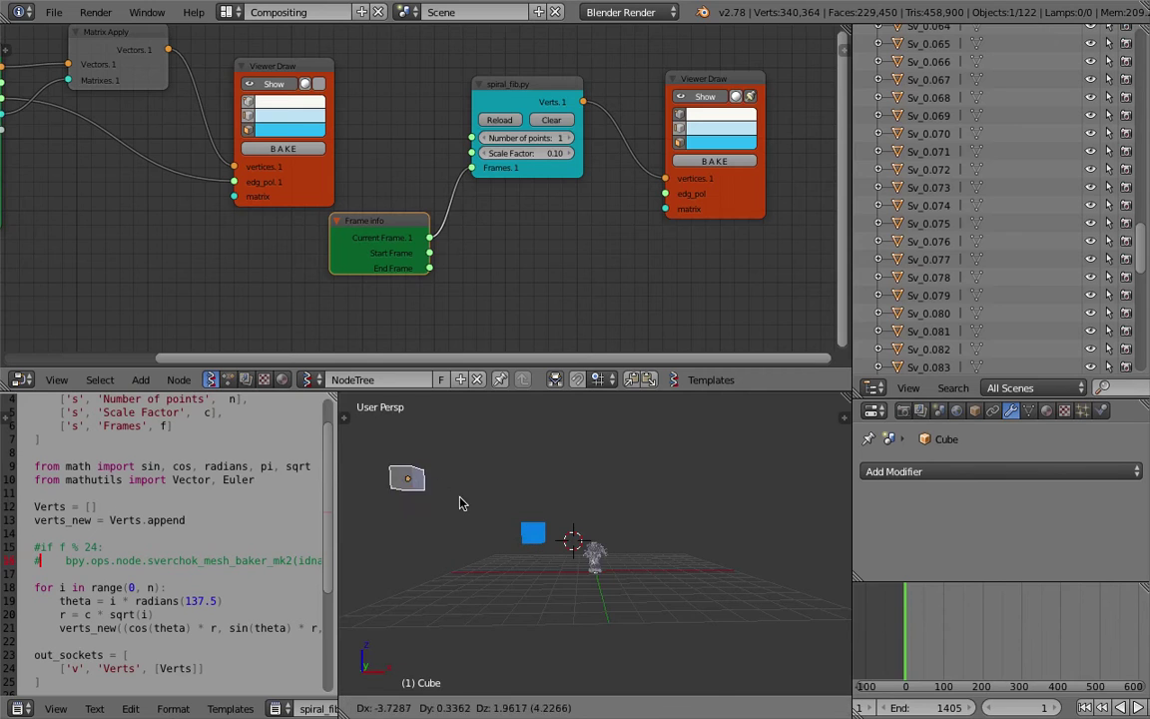
left_click(465, 503)
key("r")
key("r")
left_click(488, 539)
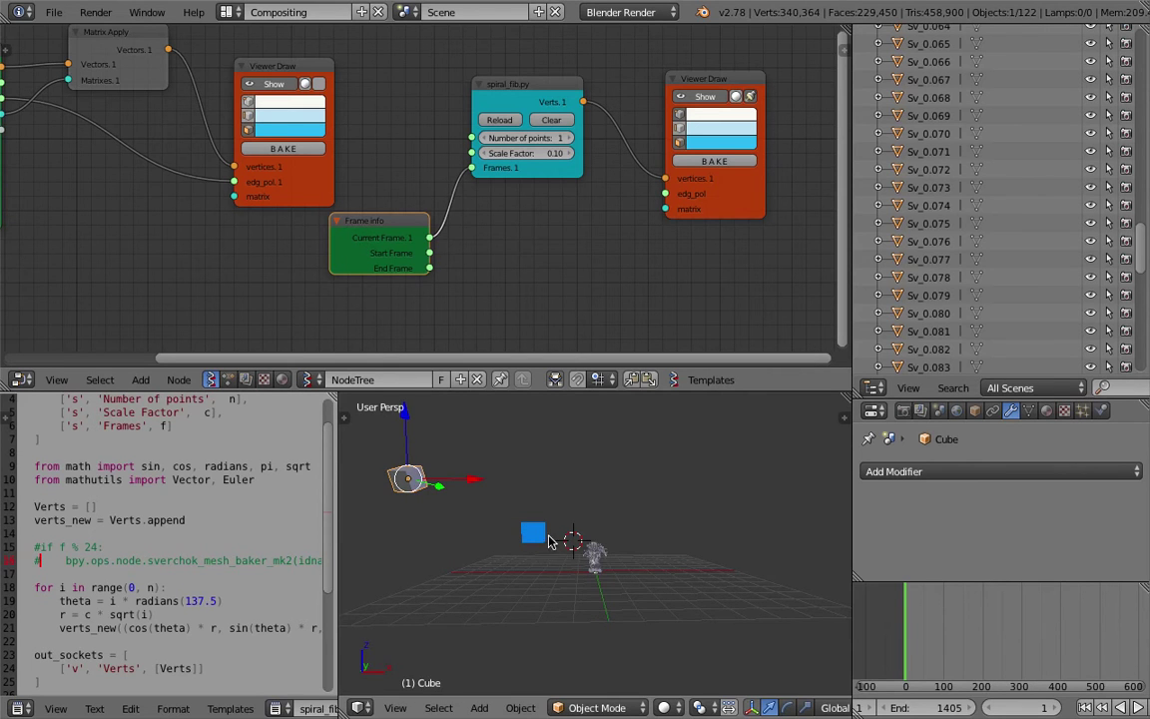
Turn on automatic keyframe recording in the timeline and start animation playback.
scroll(1036, 712, "down", 8)
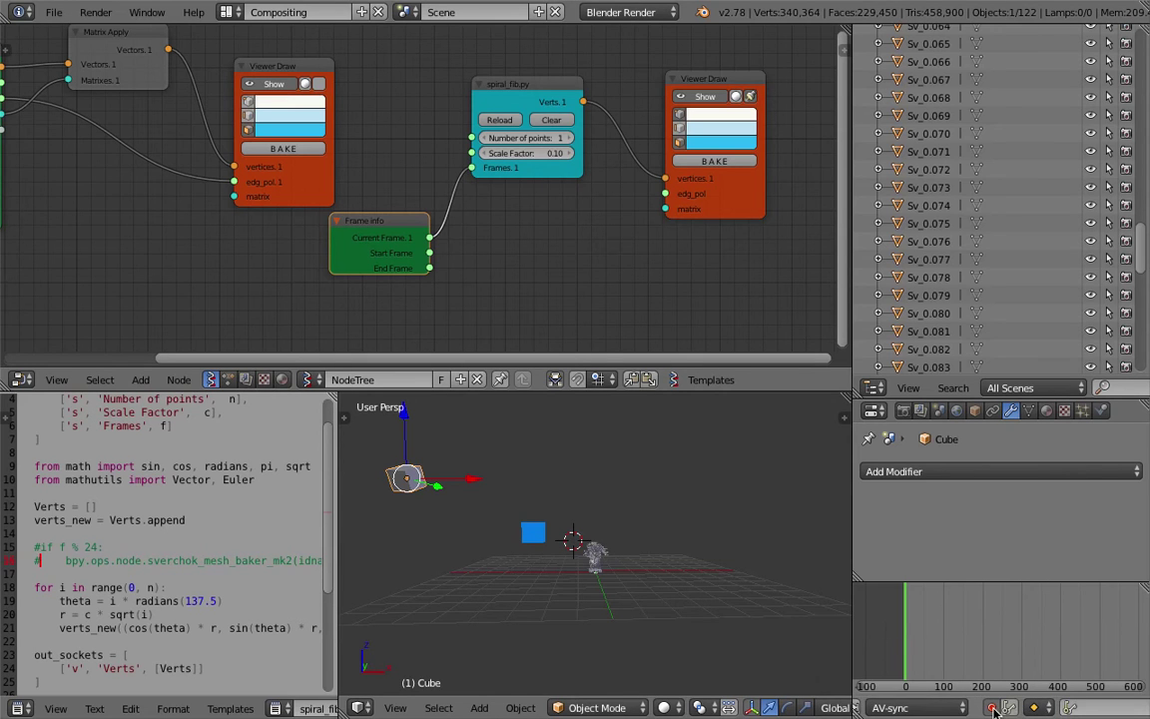
scroll(939, 709, "up", 3)
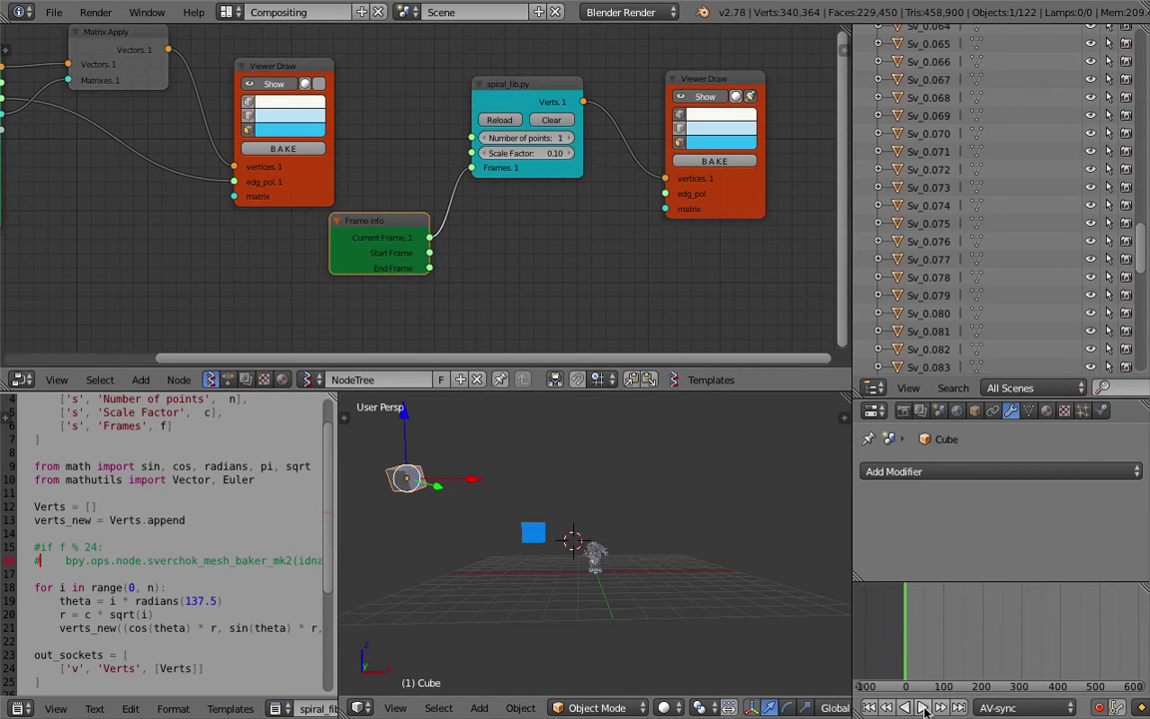
left_click(925, 709)
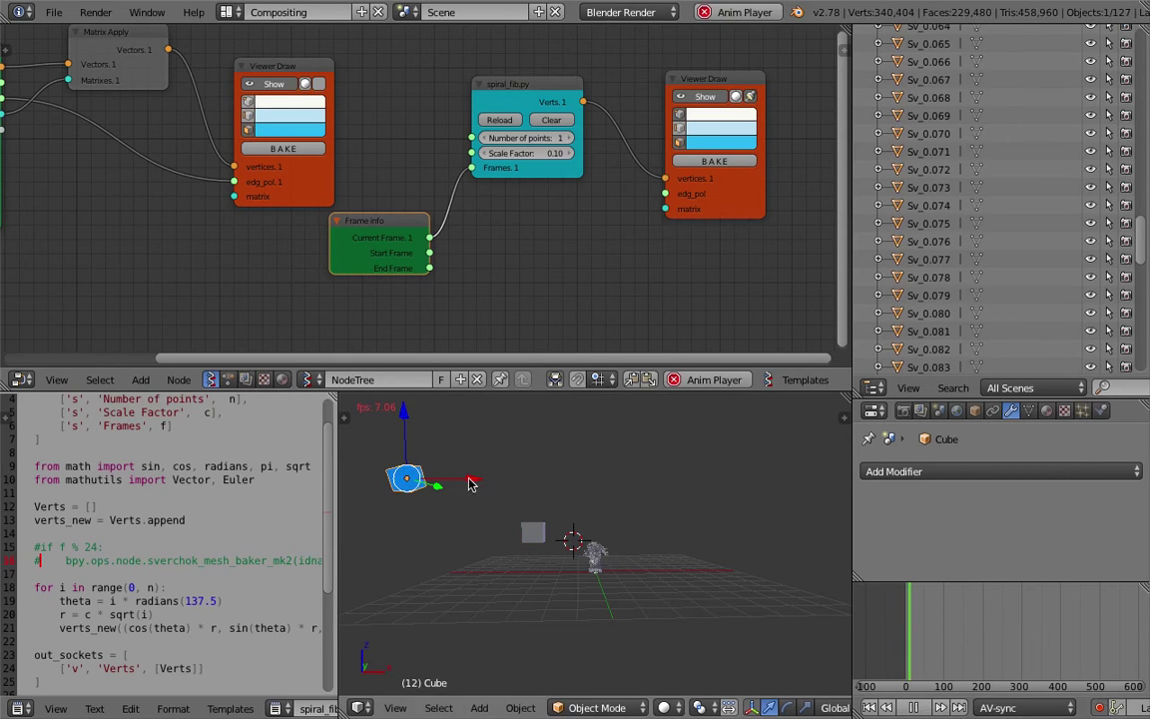
While playback runs, sweep the cube in a wave above the statue and rotate it freely to bake a trail.
key("g")
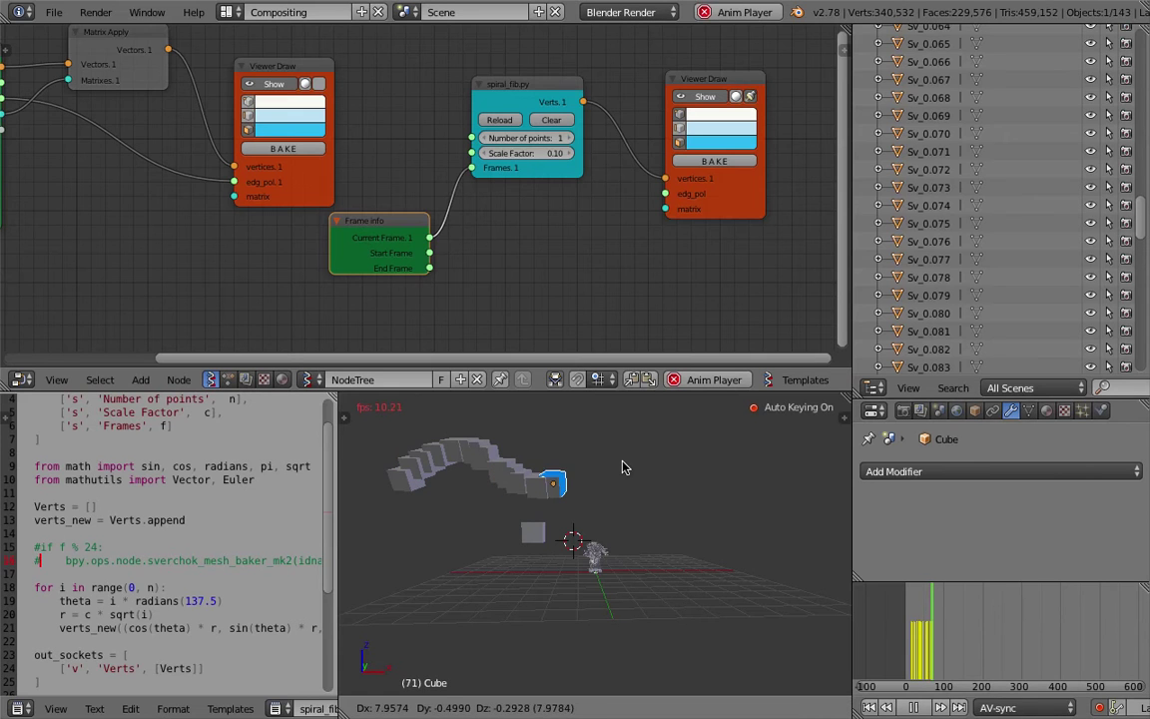
key("r")
key("r")
left_click(612, 487)
Continue the trail by moving the cube down past the statue's far side and scaling it up during playback.
key("g")
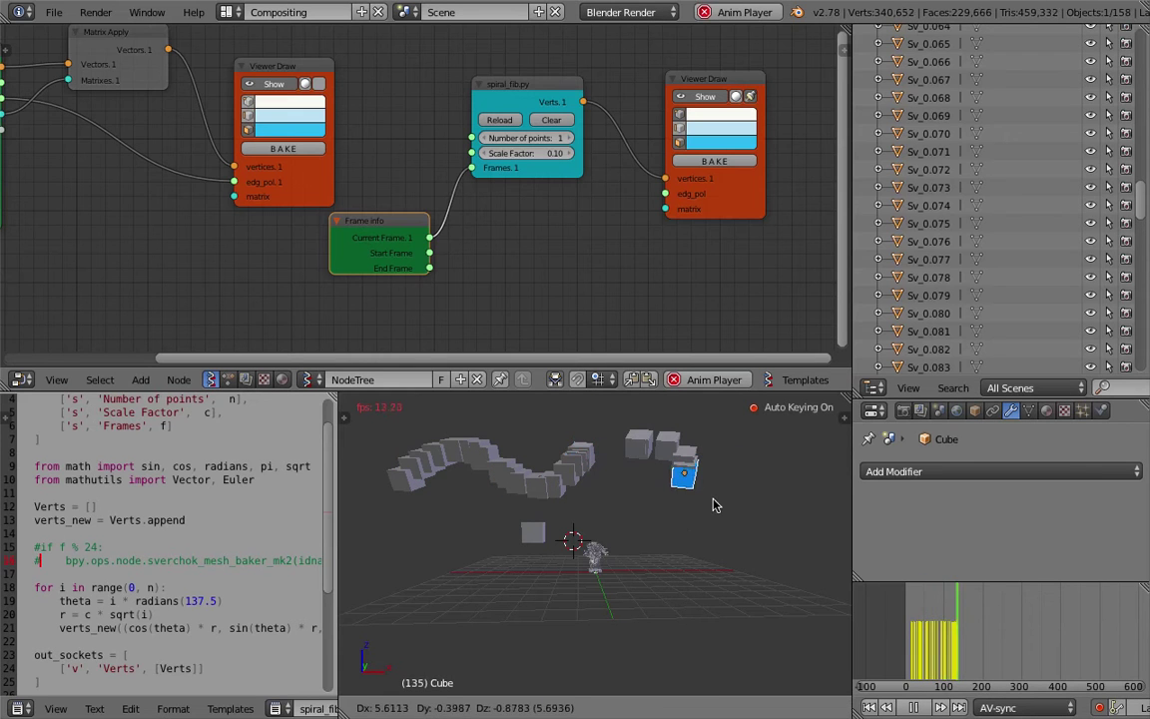
left_click(740, 574)
key("s")
left_click(797, 606)
Sweep the enlarged cube back across the front of the statue and stop the playback.
key("g")
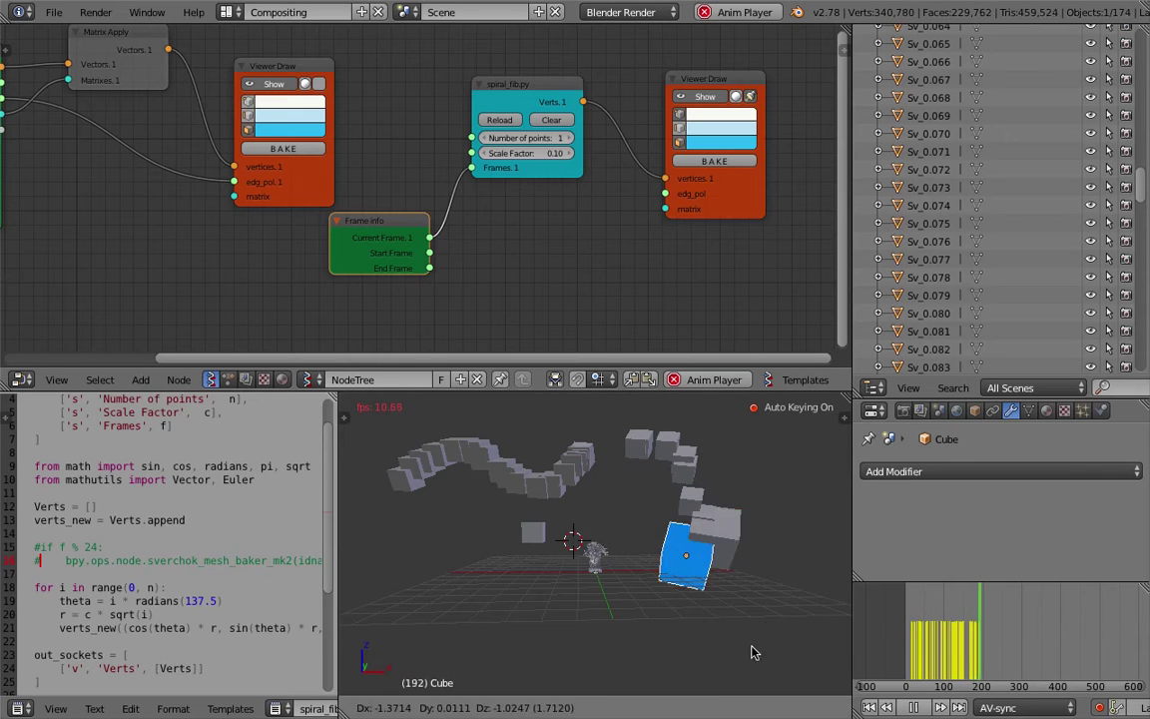
left_click(563, 628)
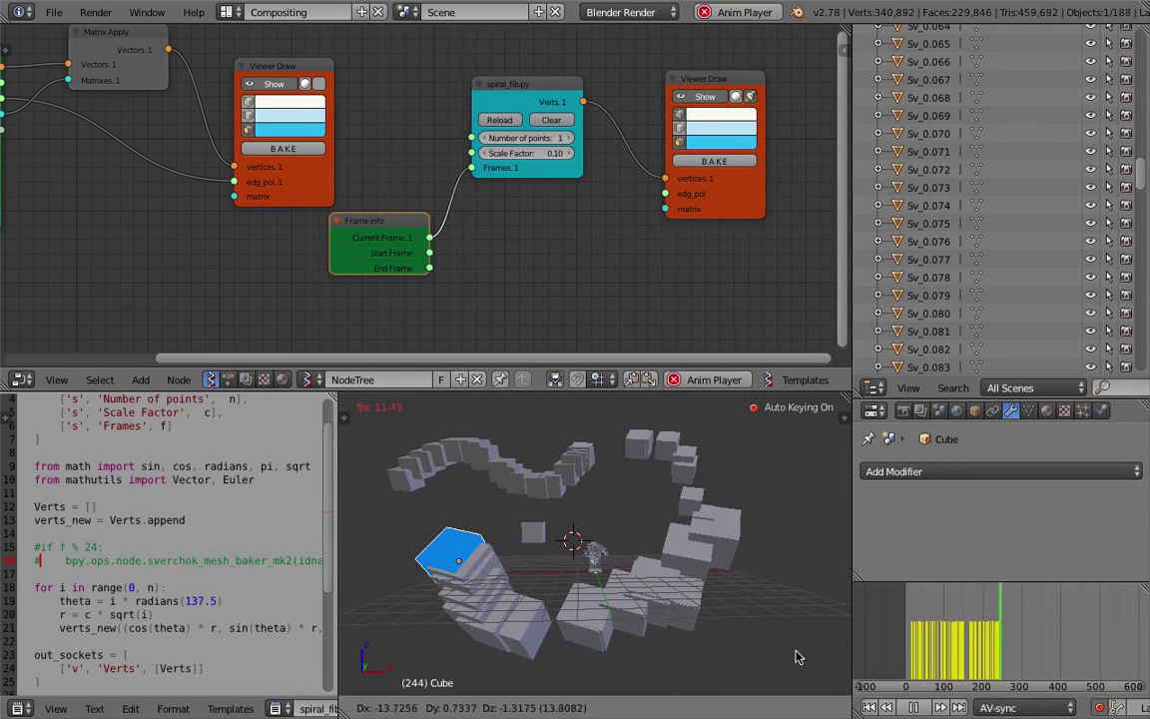
left_click(913, 707)
middle_click_drag(672, 575, 544, 536)
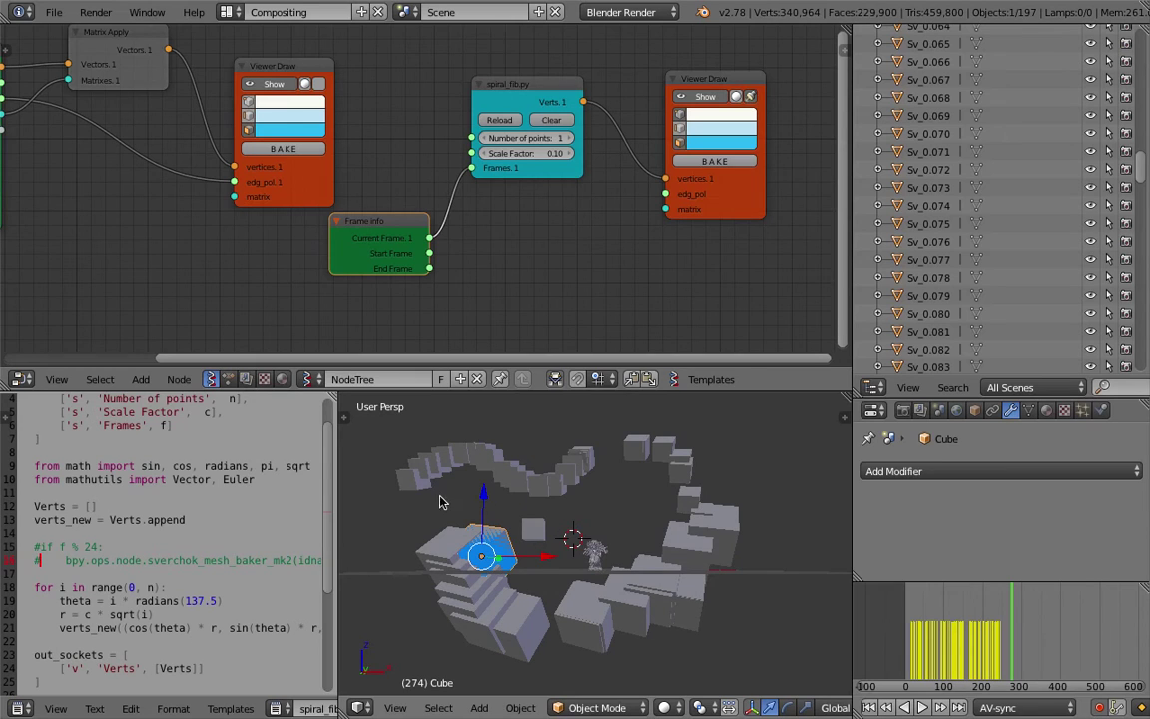
Reposition the Frame Info node and cut its Current Frame link to the Frames input of spiral_fib.py.
left_click_drag(428, 229, 451, 231)
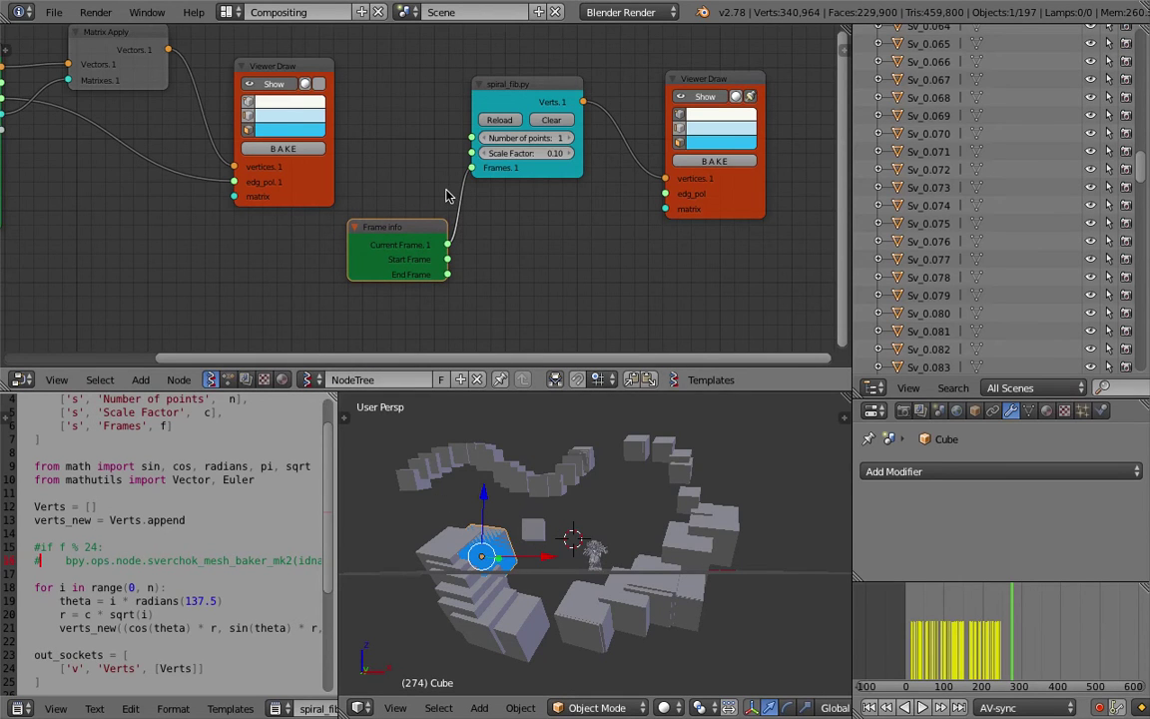
left_click_drag(464, 189, 446, 262)
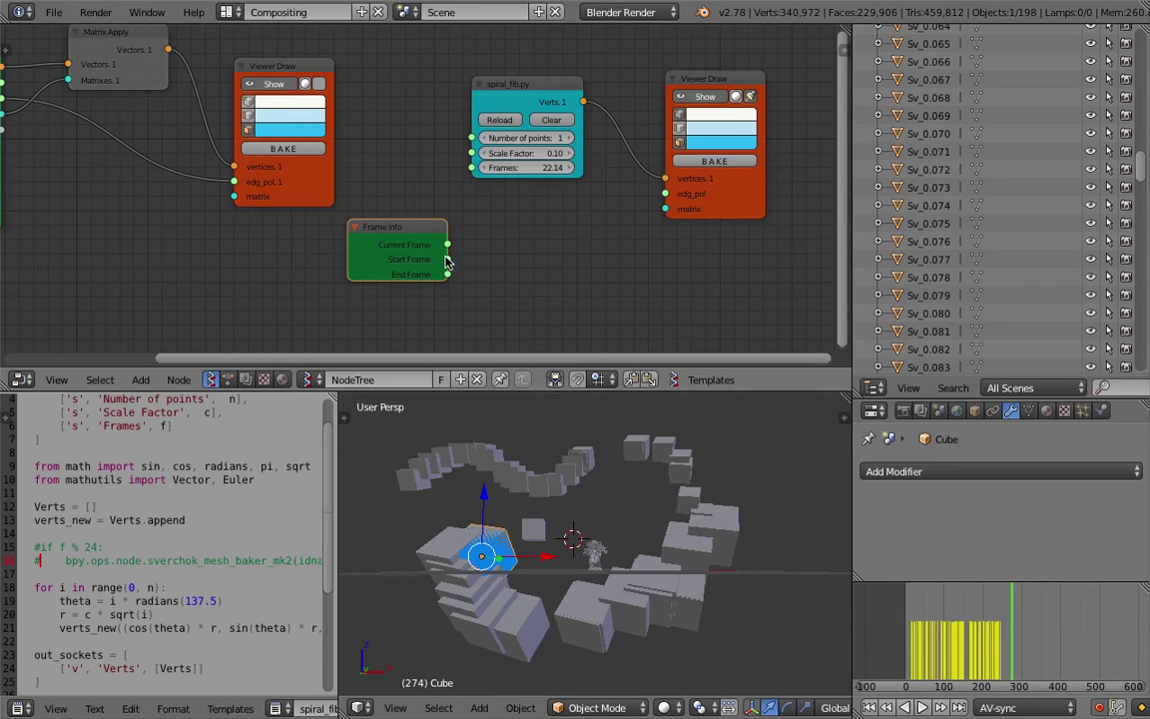
Check the Animation Nodes tree, unlink it from the node editor, and reopen the Sverchok tree NodeTree.
left_click(229, 380)
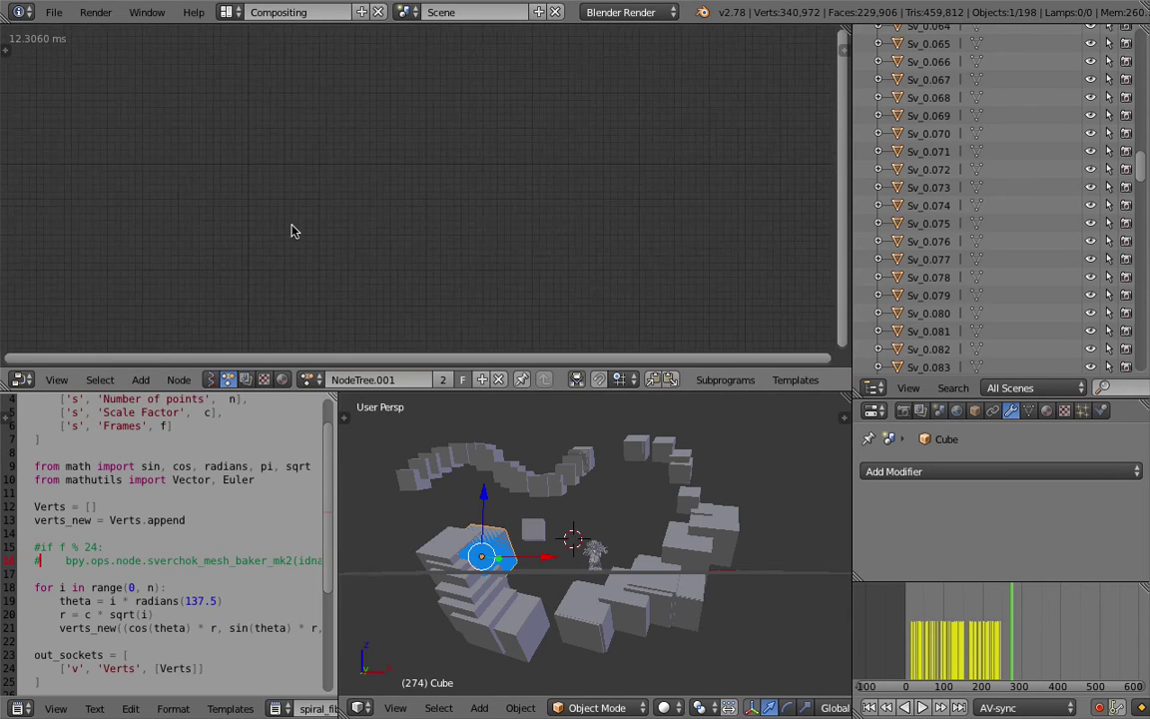
left_click(312, 380)
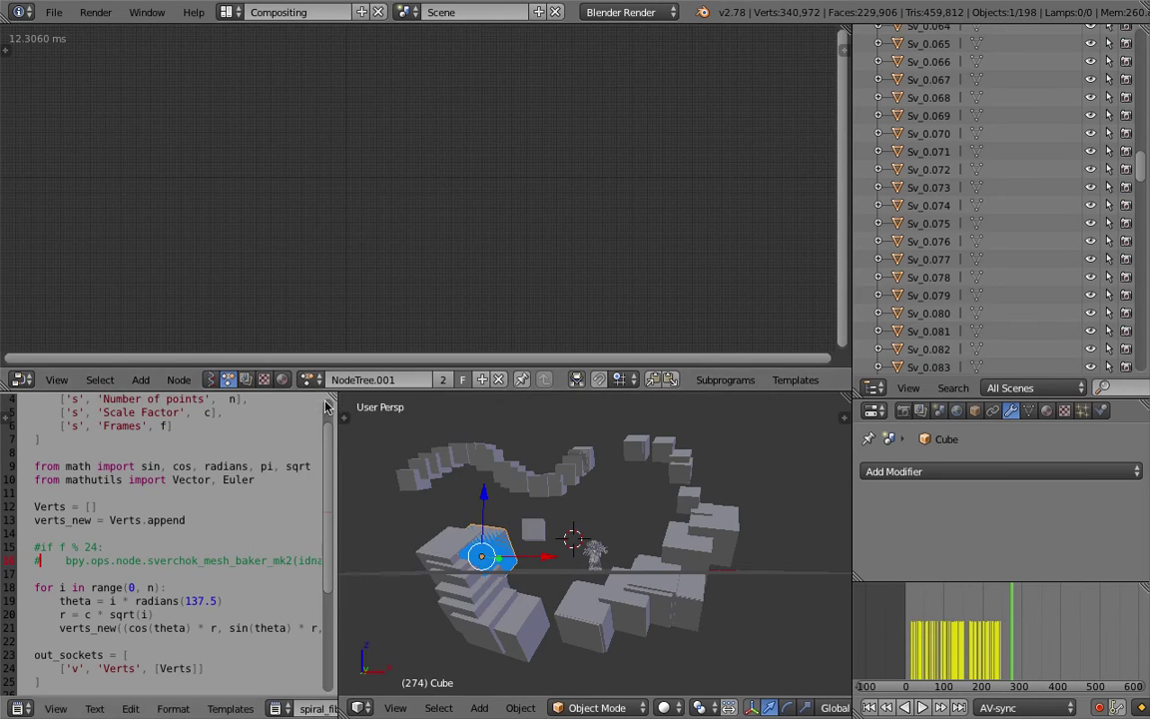
left_click(5, 50)
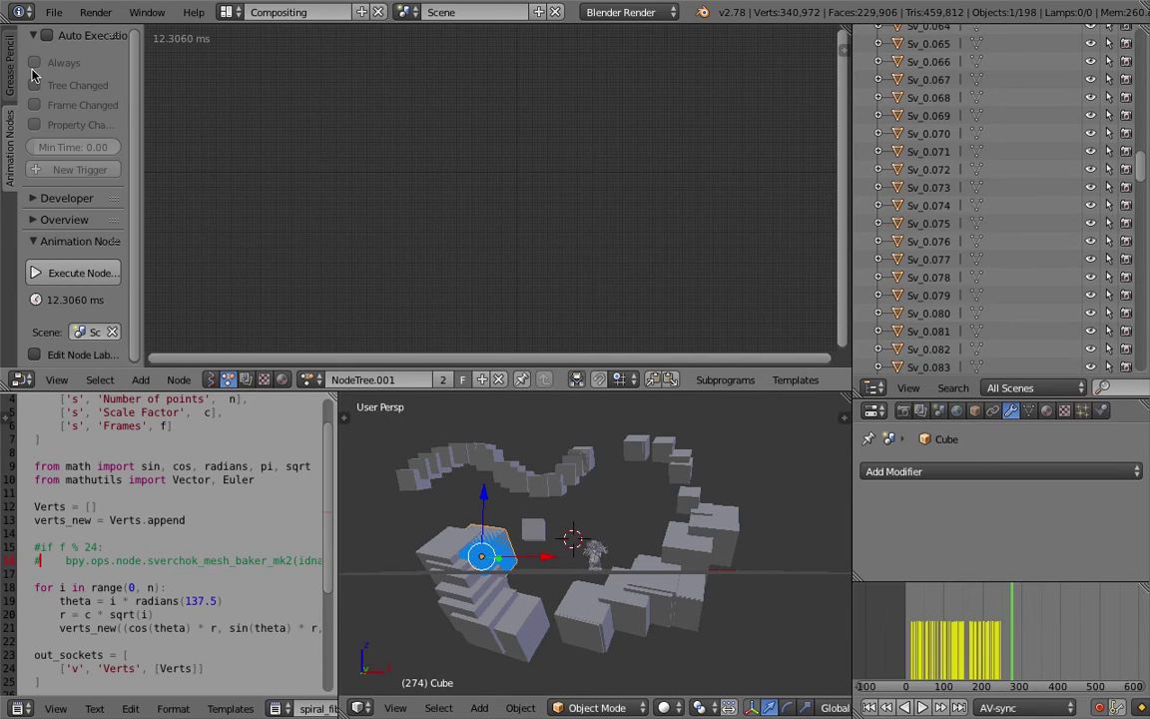
left_click(12, 85)
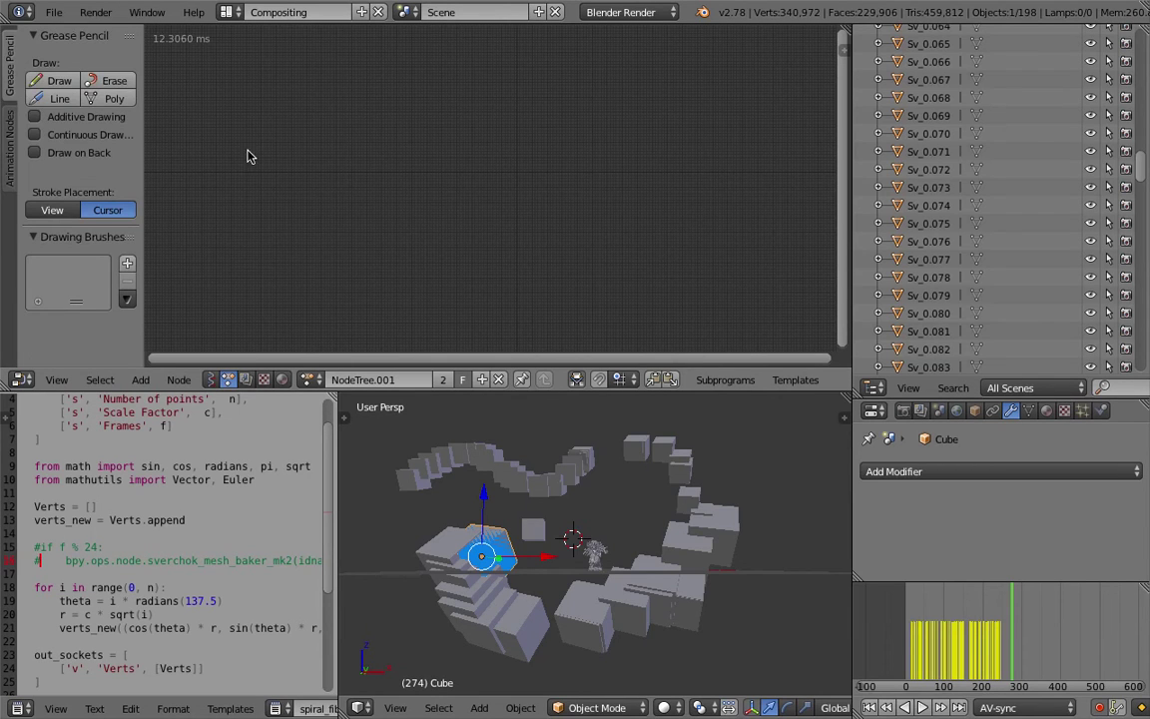
left_click(498, 379)
left_click(312, 380)
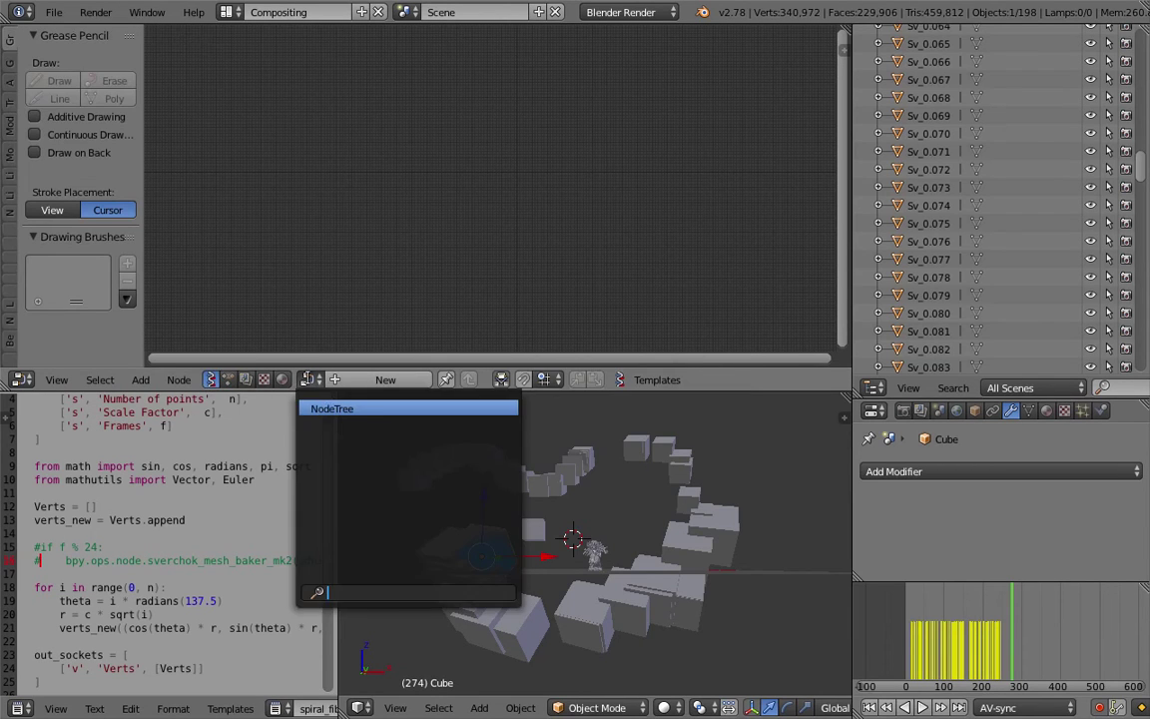
left_click(331, 409)
Review the spiral_fib.py code in the text editor and open My Script to view its contents.
scroll(345, 272, "up", 4)
scroll(272, 417, "up", 1)
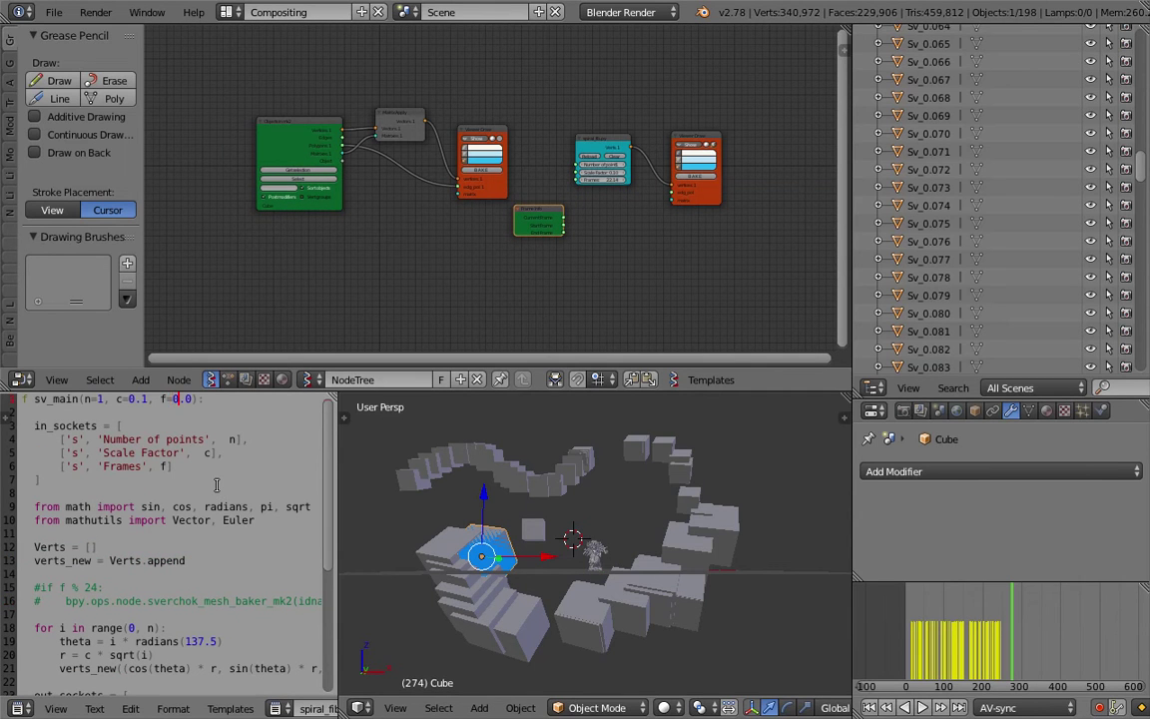
scroll(217, 485, "down", 3)
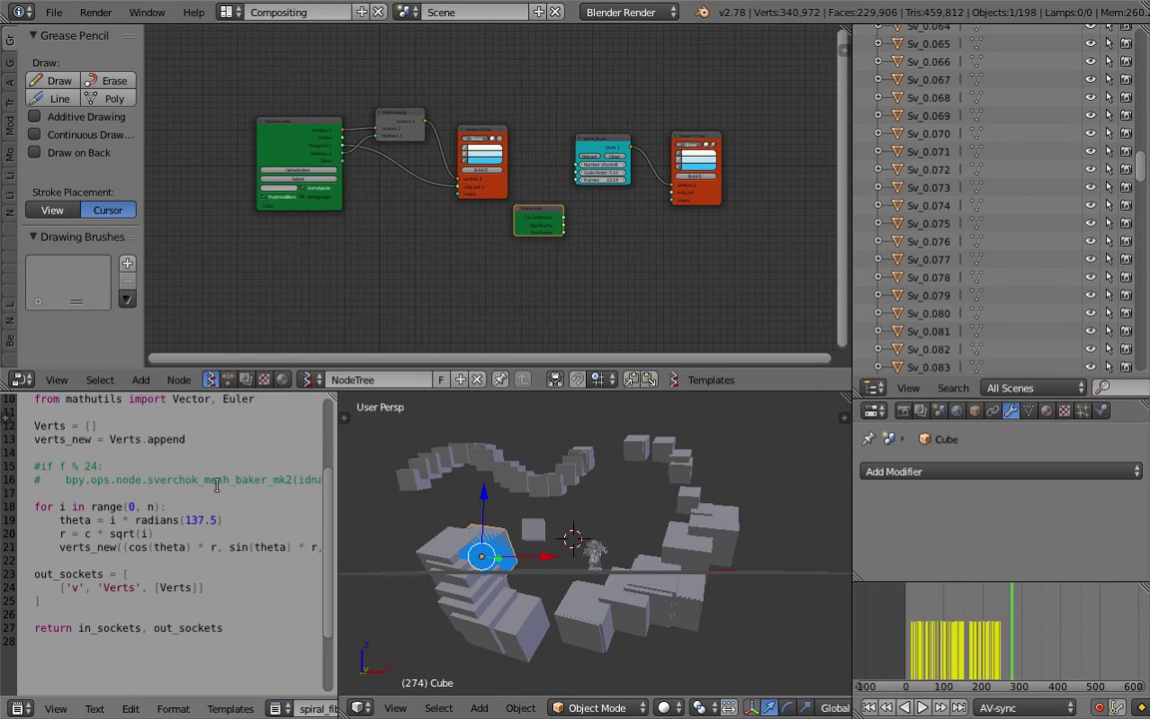
left_click(277, 708)
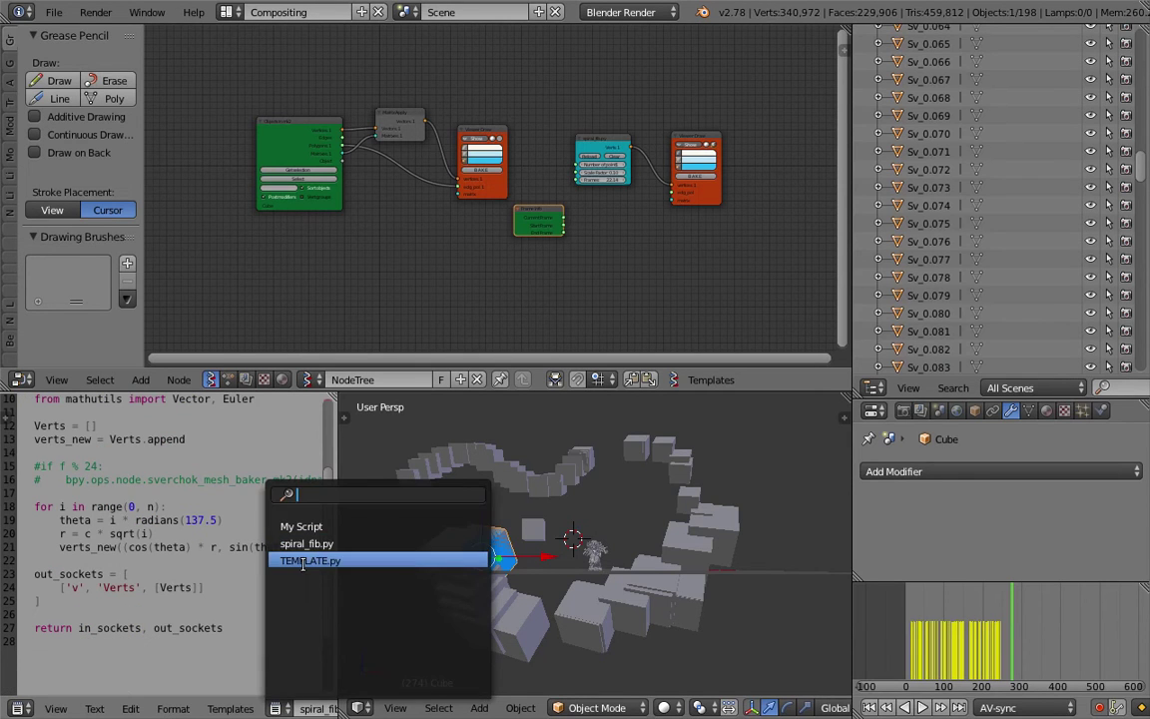
left_click(298, 527)
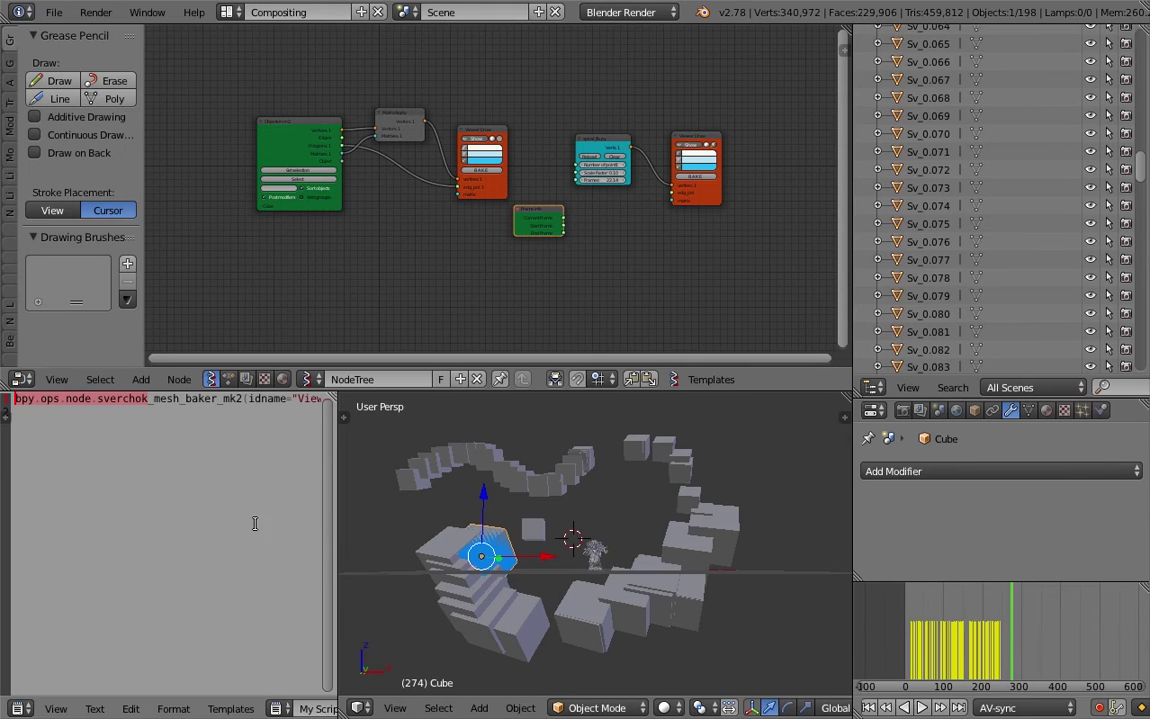
Open TEMPLATE.py in the text editor and delete all of its text.
left_click(277, 708)
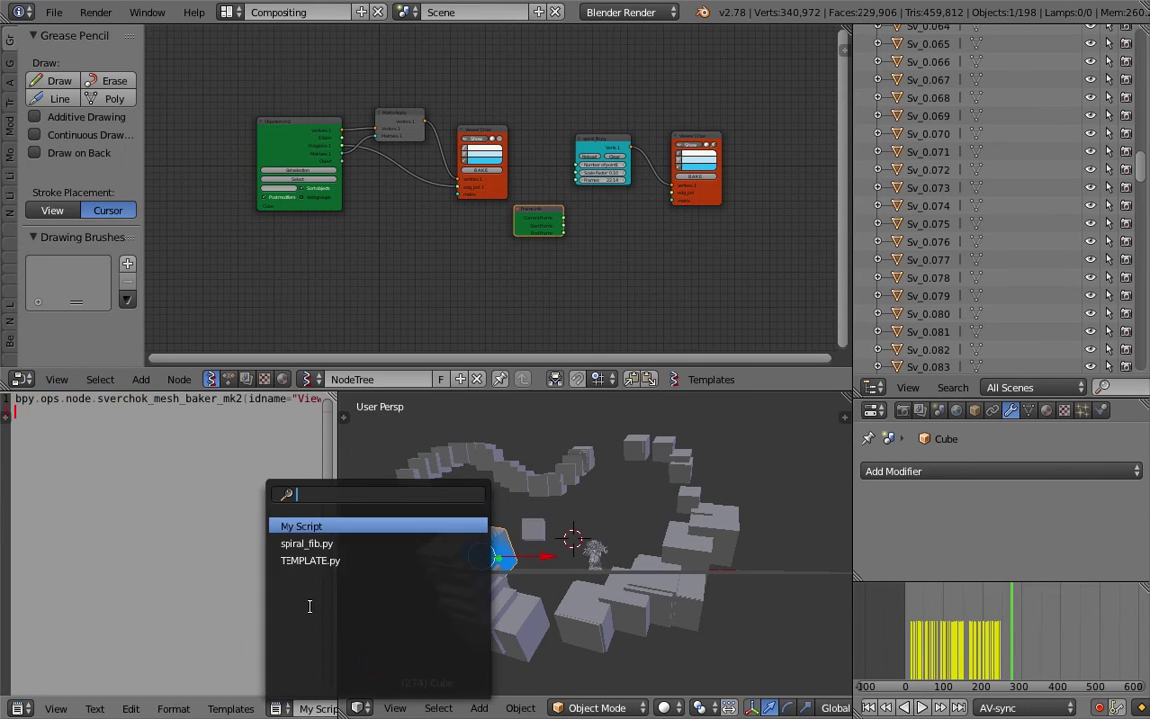
left_click(310, 559)
key("ctrl+a")
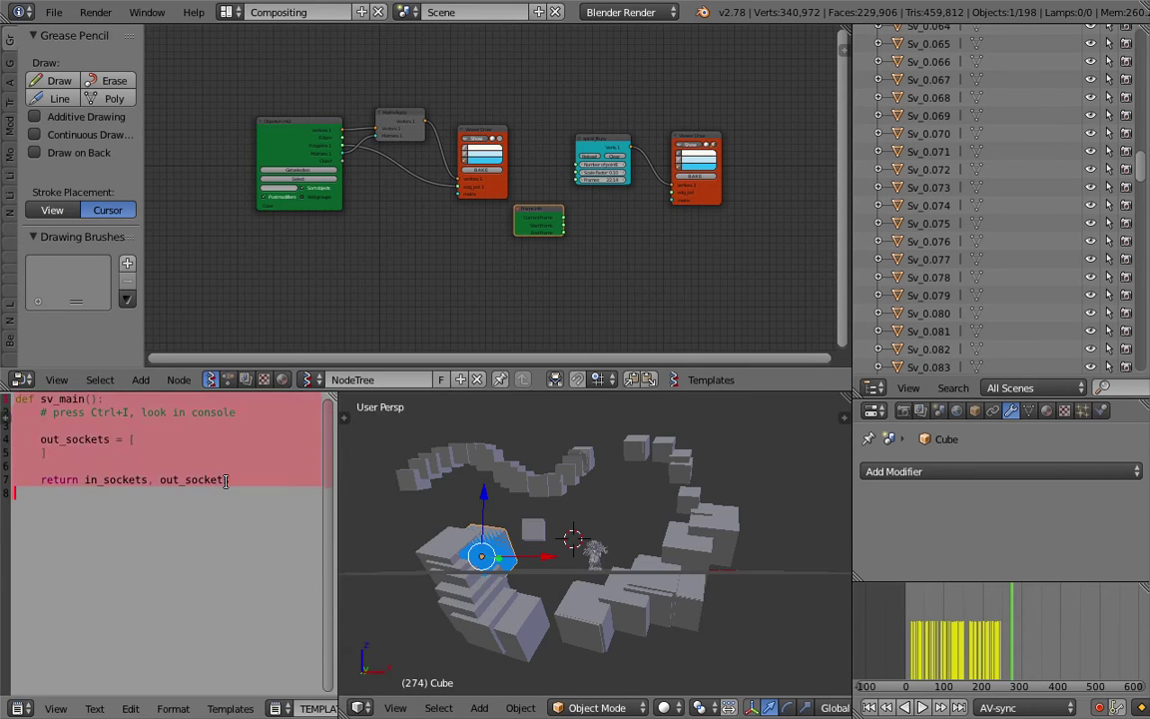
key("BackSpace")
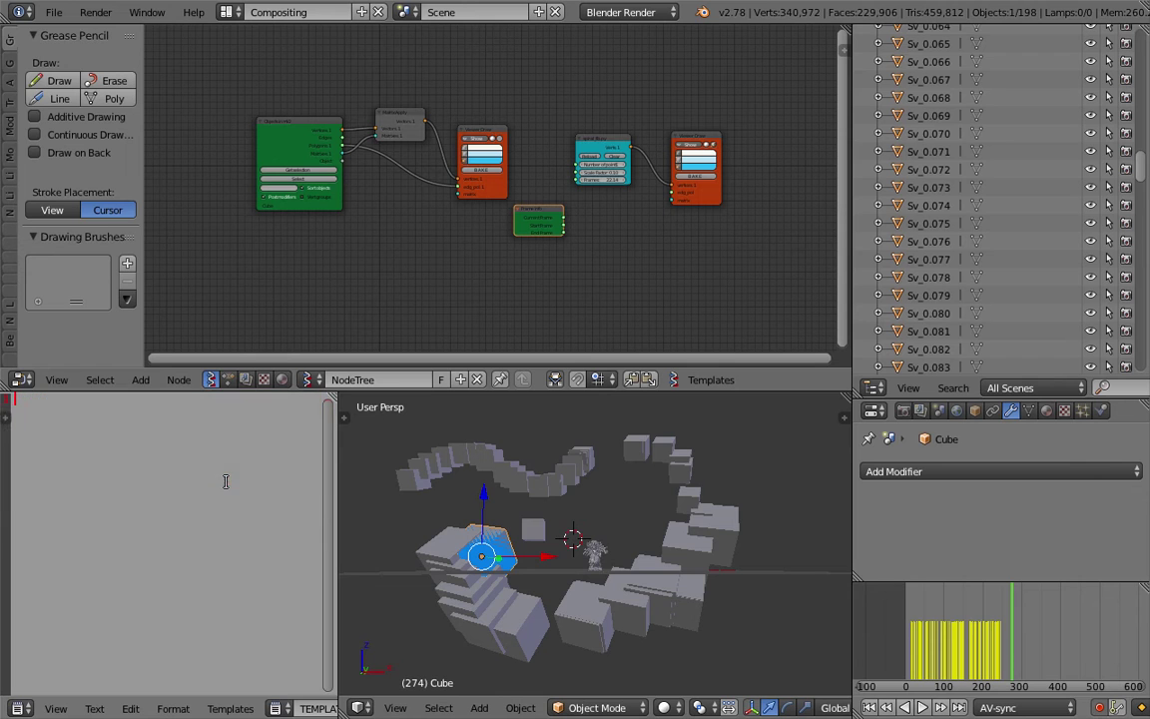
Reopen spiral_fib.py in the text editor and widen the editor slightly.
left_click(275, 705)
left_click(299, 543)
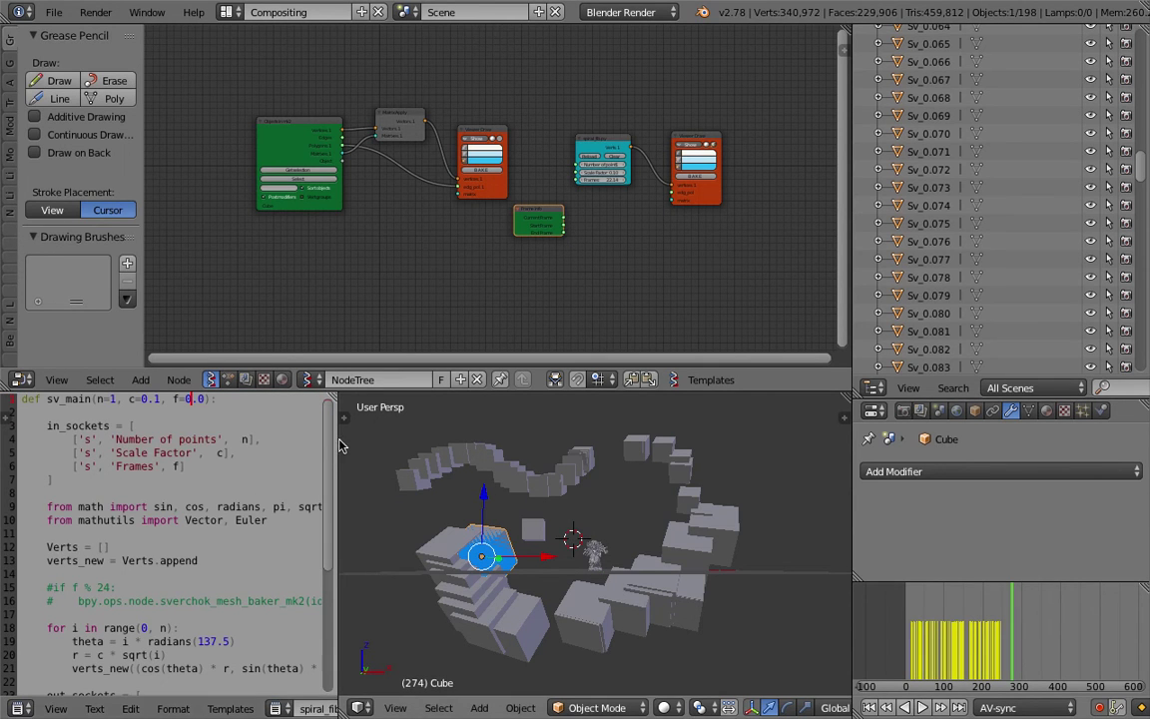
left_click_drag(340, 445, 371, 445)
Move the cube up above the baked trail with auto keying on and return to the first frame.
scroll(579, 529, "down", 3)
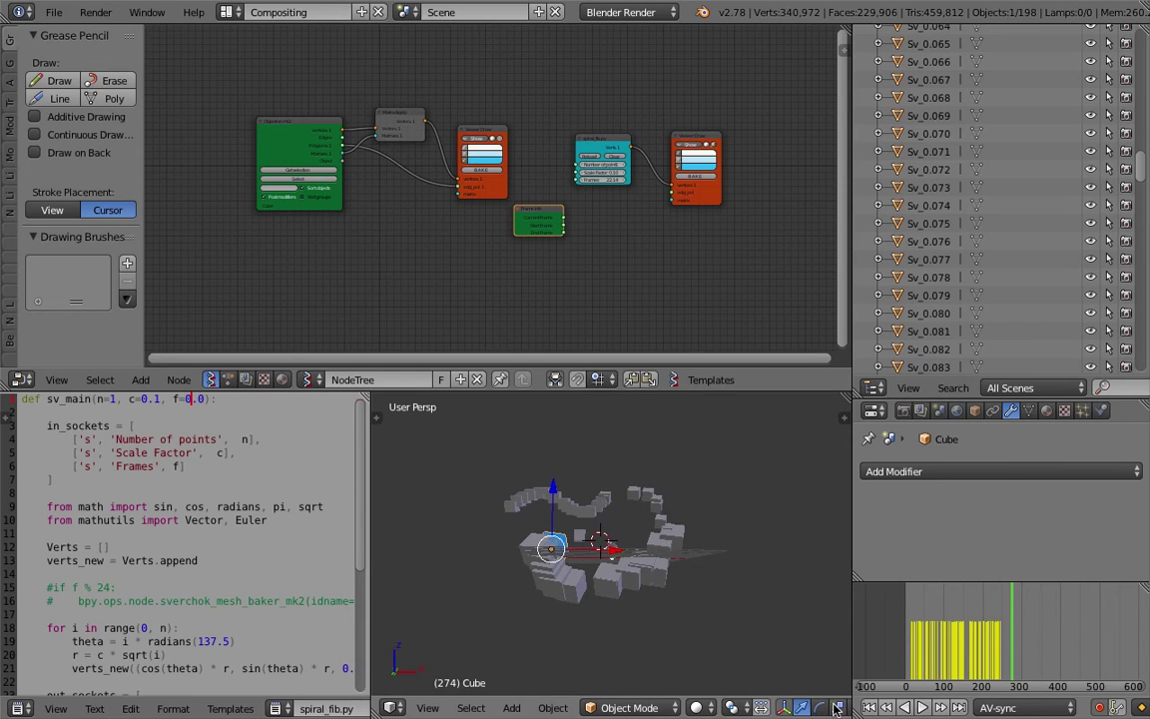
key("g")
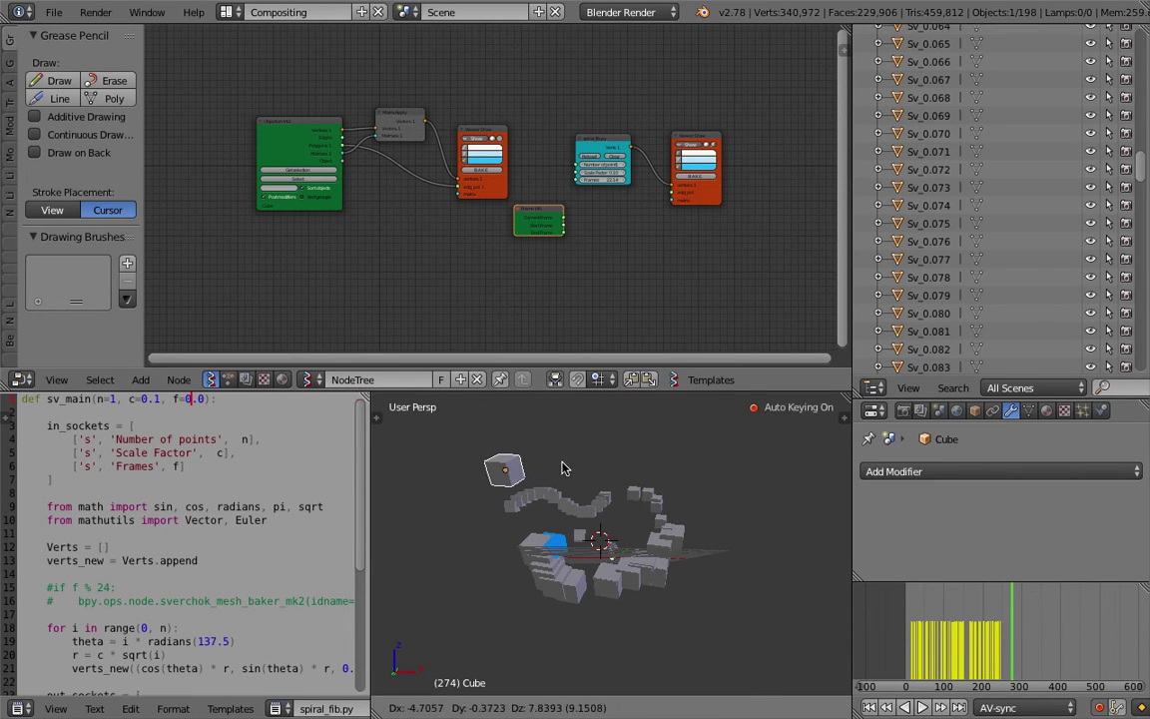
left_click(562, 468)
left_click(870, 708)
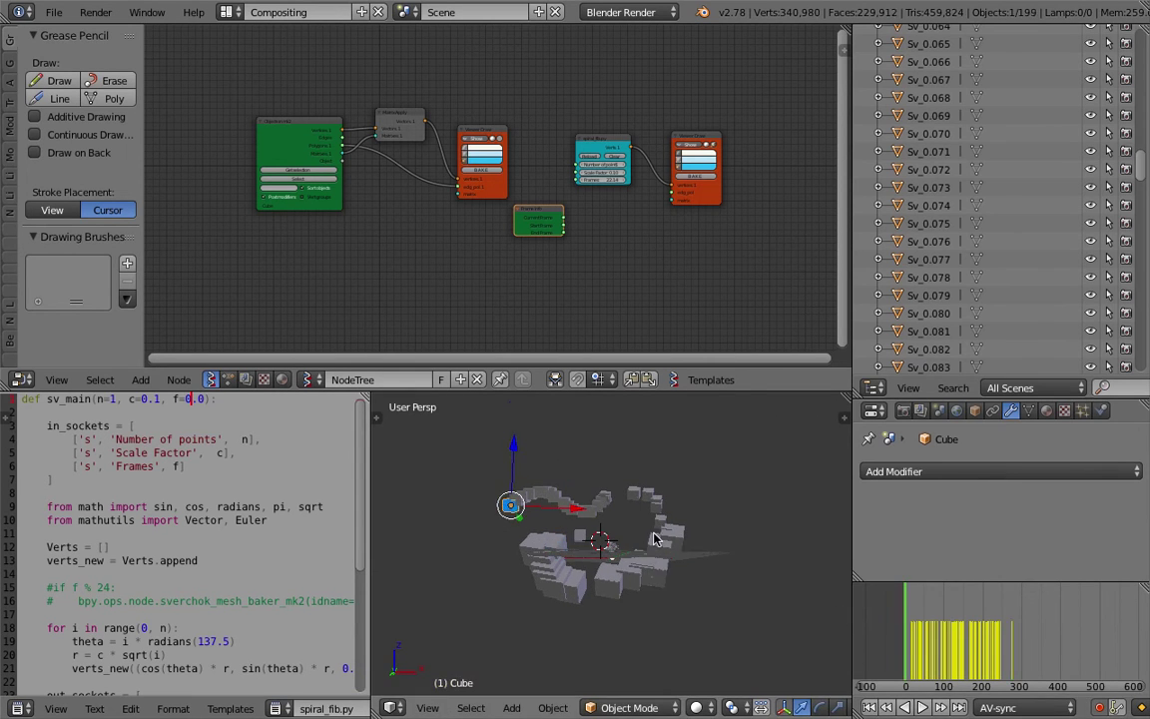
Select all baked copies with the name pattern Sv_0* and delete them.
left_click(472, 709)
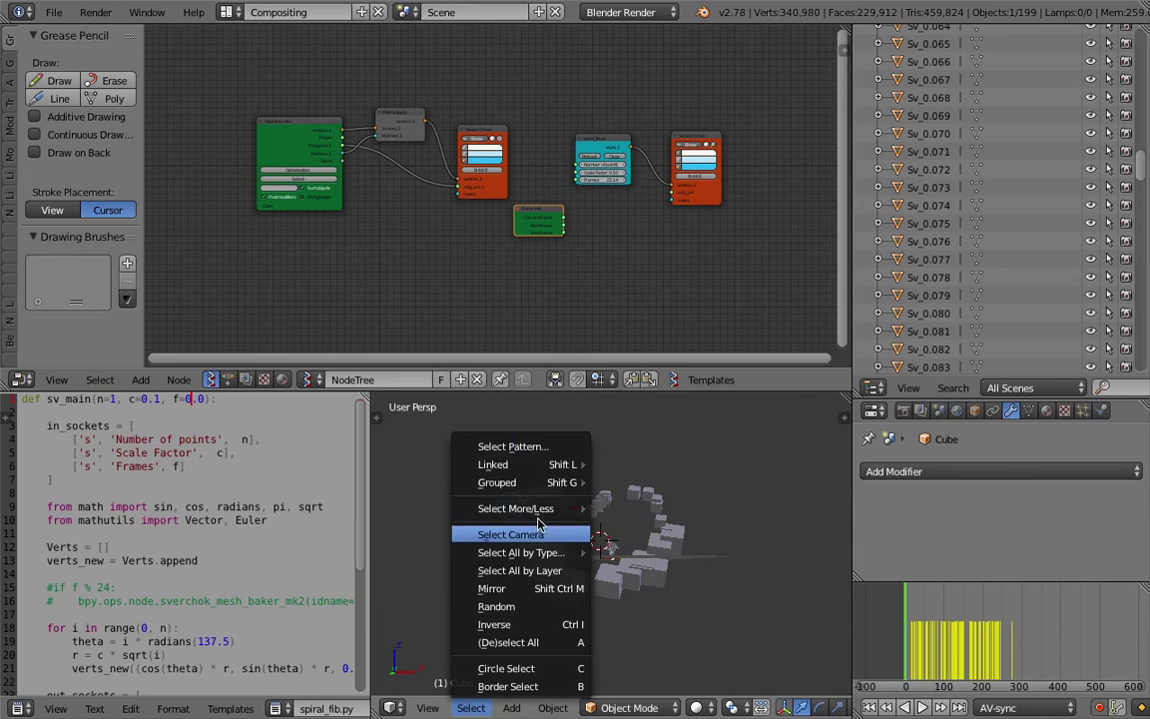
left_click(486, 402)
left_click(667, 485)
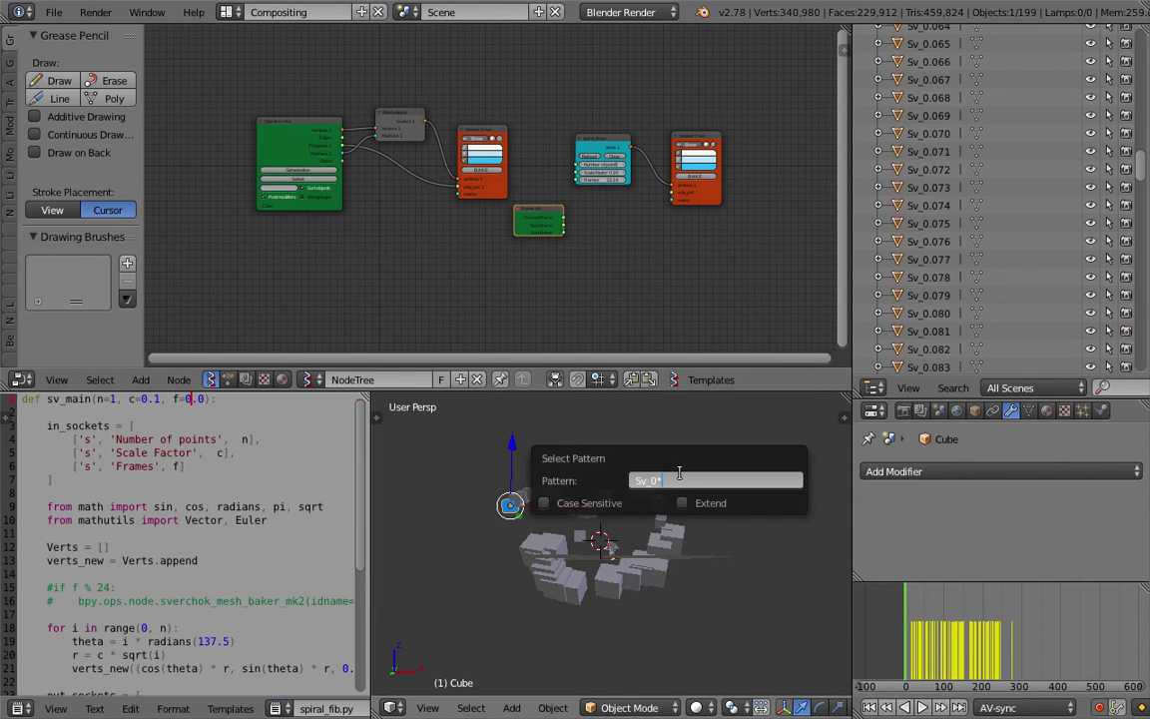
key("Return")
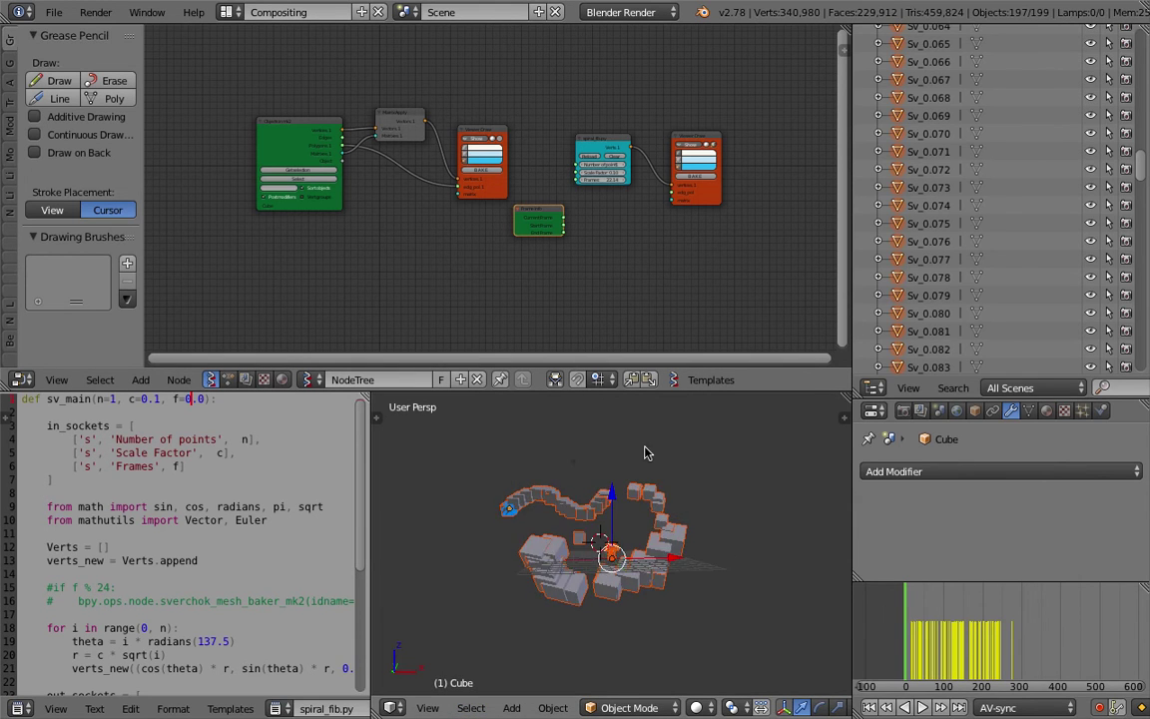
key("Delete")
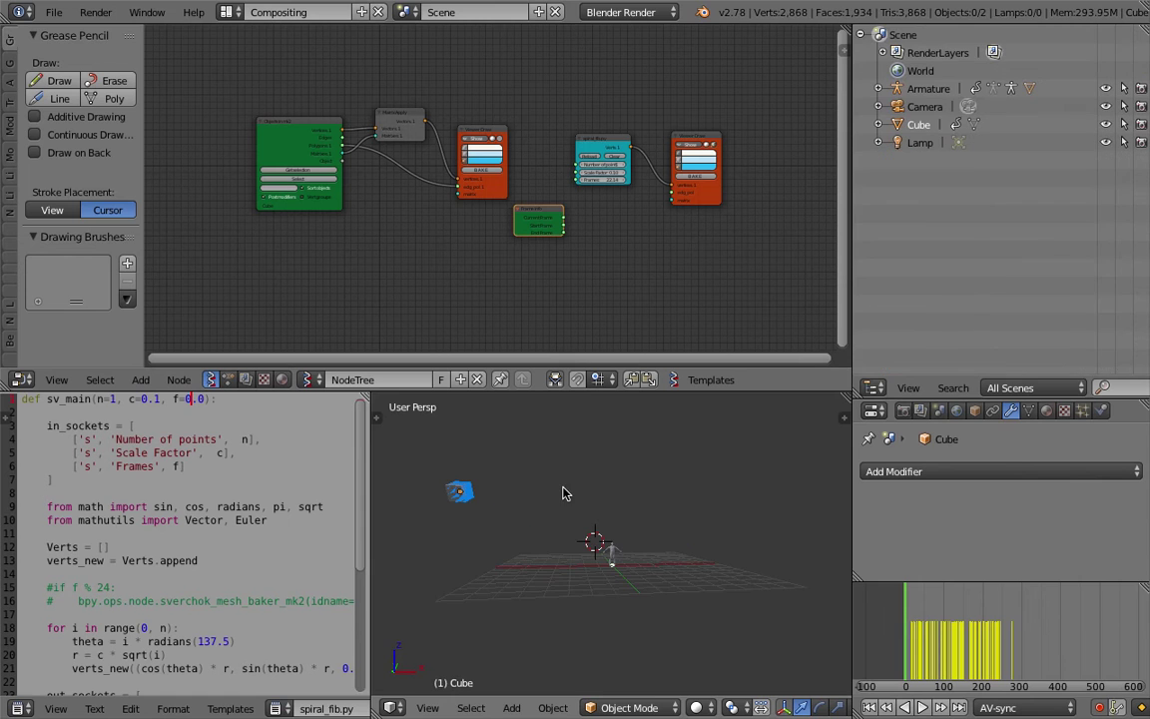
Play the animation from the first frame, move the baked copy Sv_0.005 during playback, and stop the playback.
left_click(923, 707)
key("g")
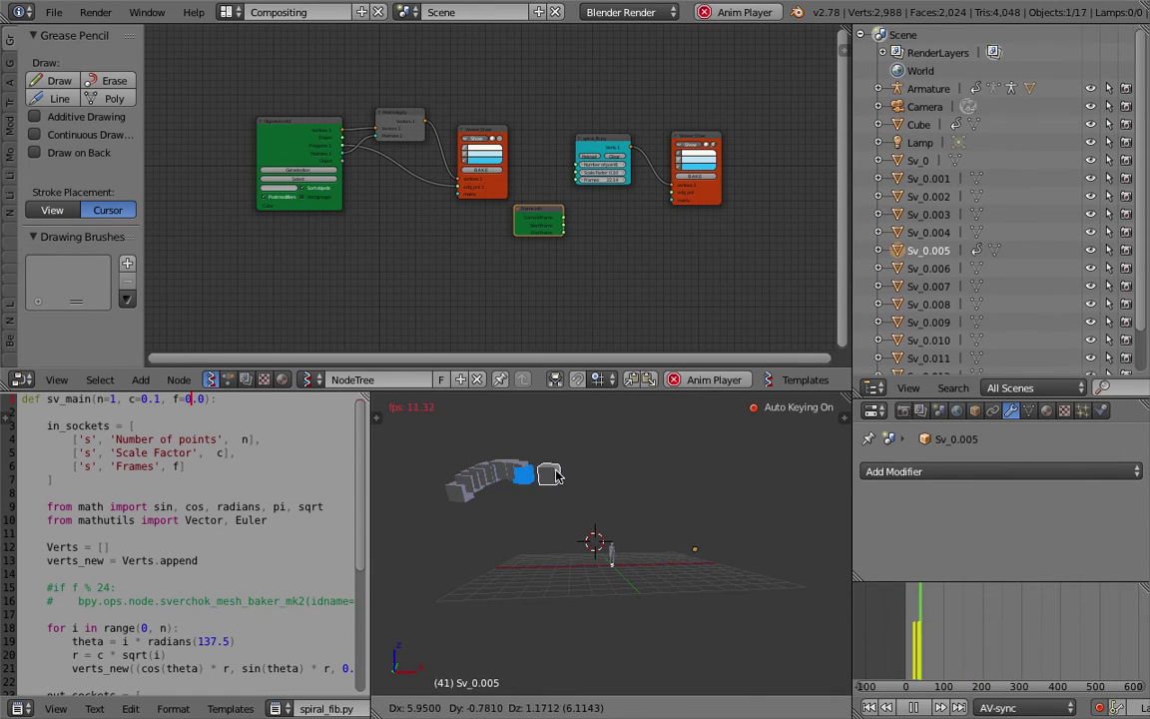
left_click(579, 482)
key("alt+a")
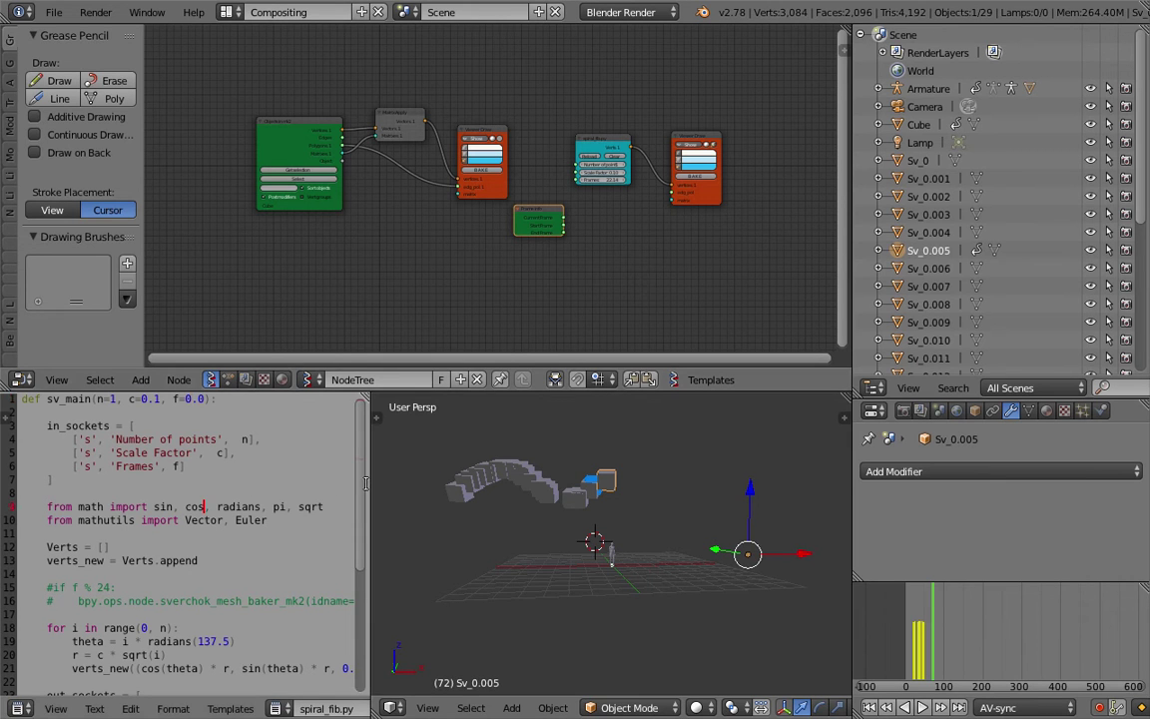
Widen the text editor and uncomment the "if f % 24:" line and the sverchok_mesh_baker_mk2 call below it in spiral_fib.py.
left_click_drag(366, 484, 585, 483)
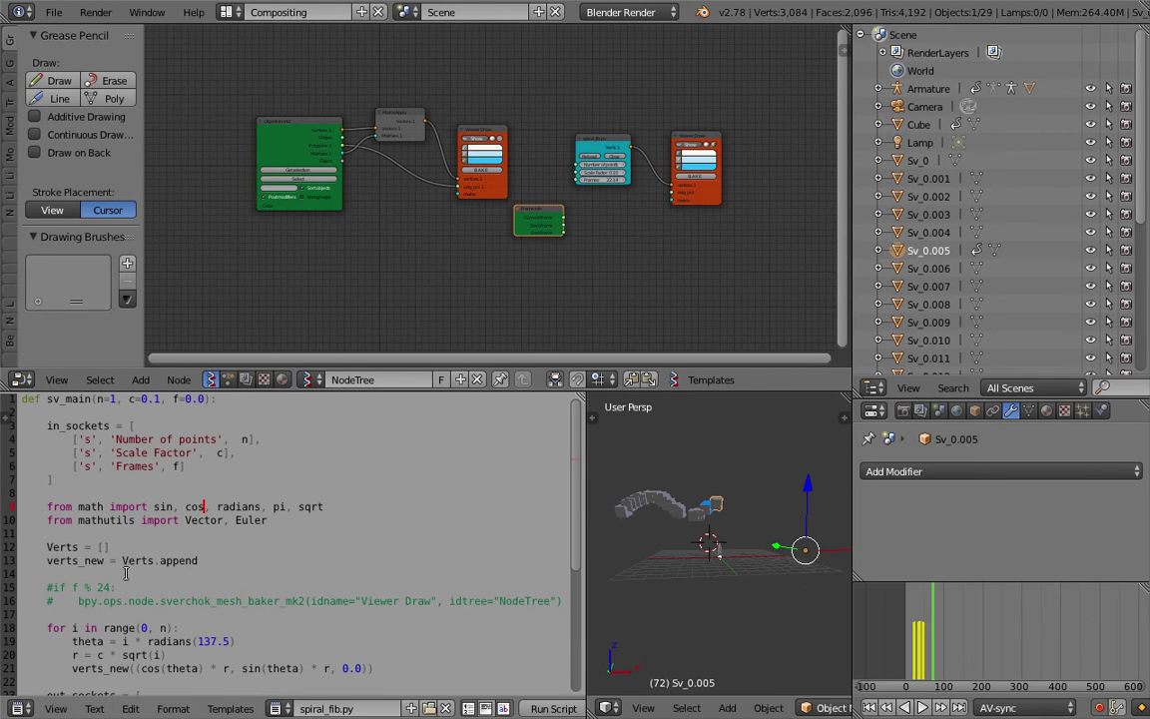
scroll(64, 587, "down", 4)
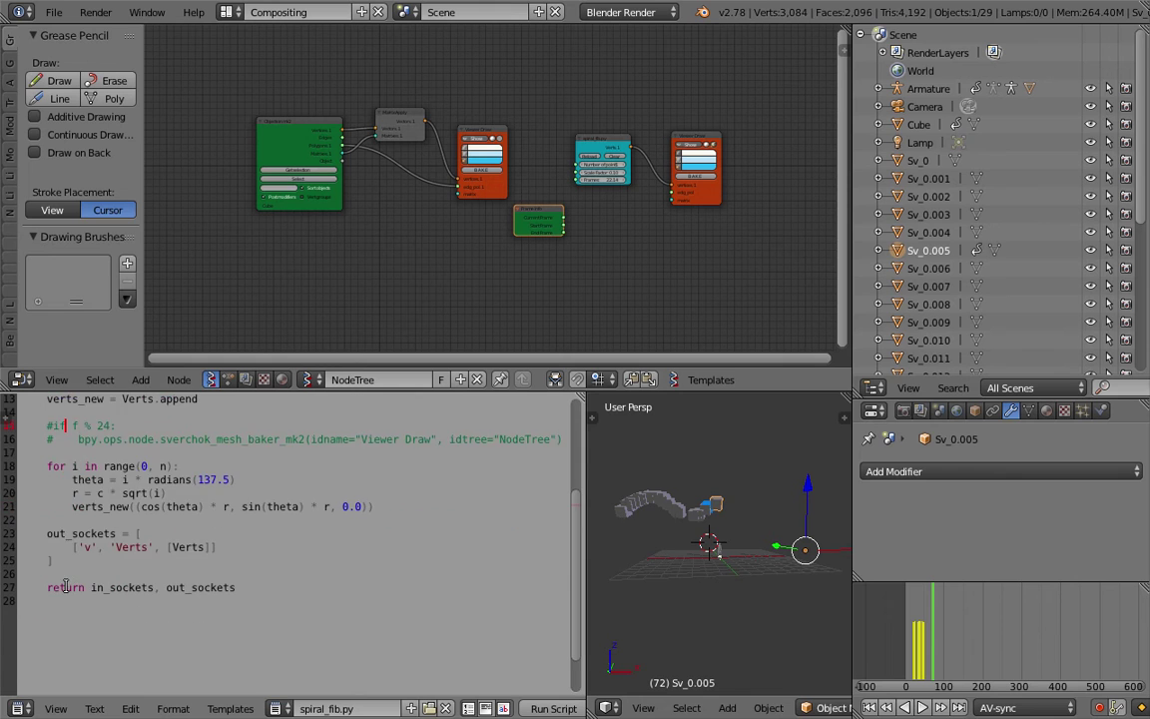
scroll(64, 587, "up", 4)
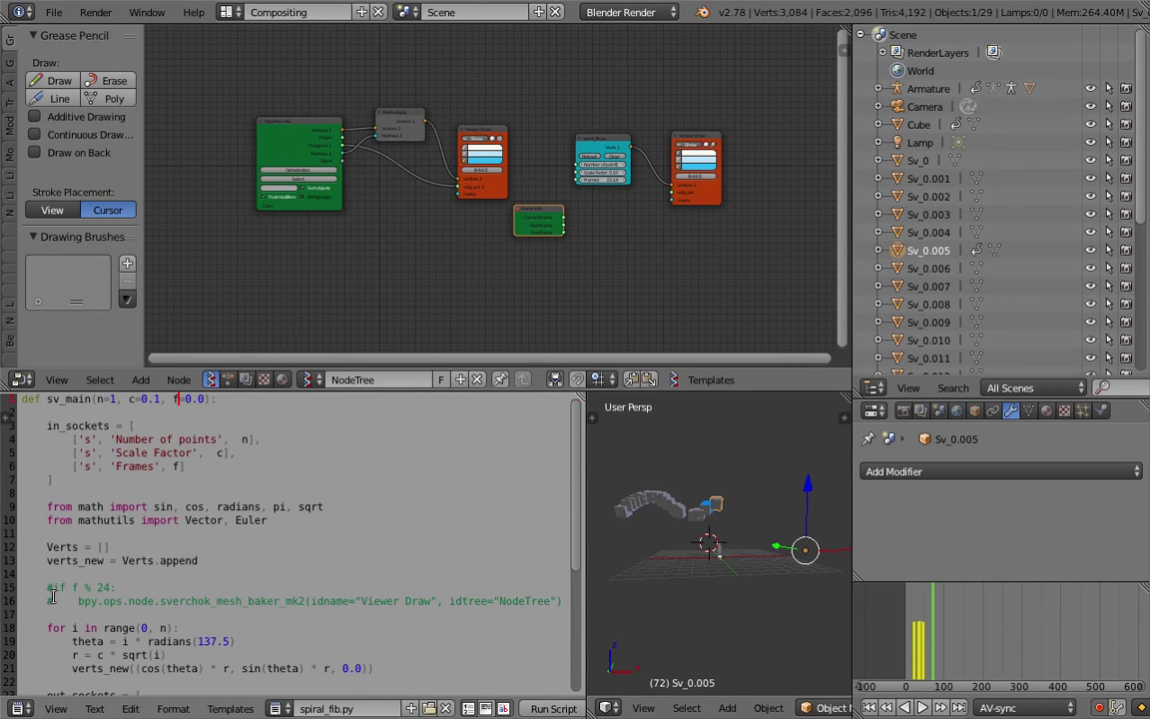
key("BackSpace")
key("Delete")
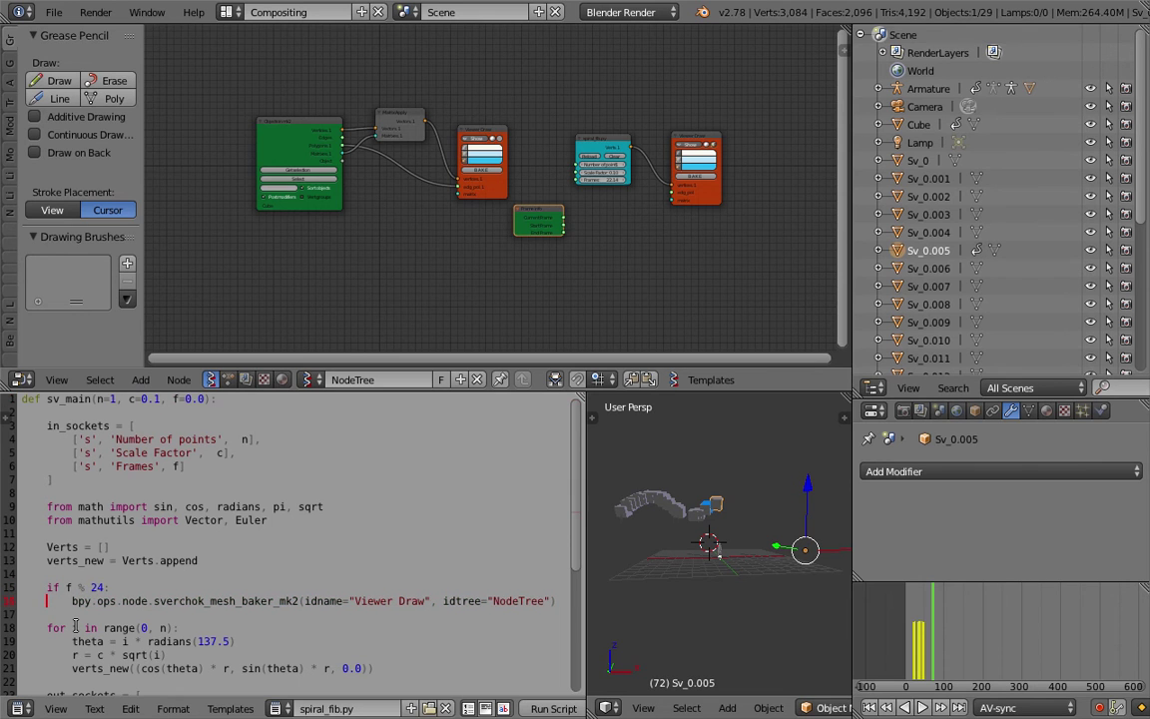
Reconnect the Frame Info node's Current Frame output to the Frames input of the spiral_fib.py node.
scroll(489, 276, "up", 1)
left_click_drag(505, 222, 591, 169)
scroll(455, 227, "up", 2)
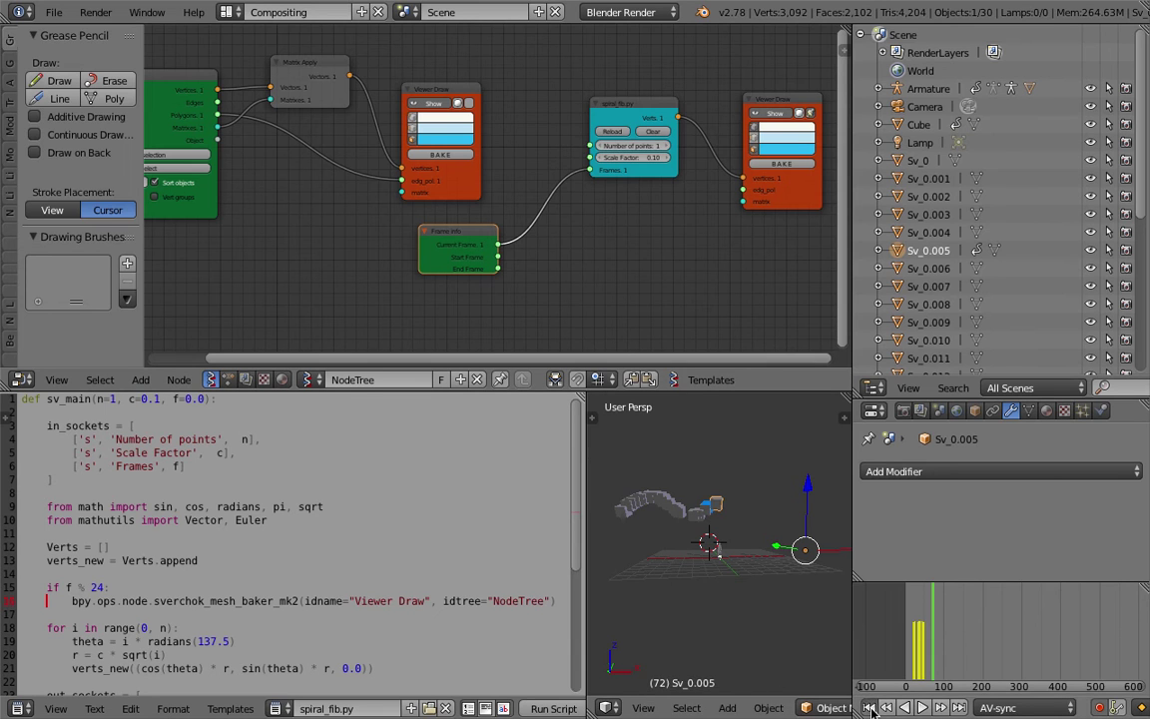
Rewind to the first frame, play the animation to bake more copies along the cube's path, and stop it.
left_click(870, 708)
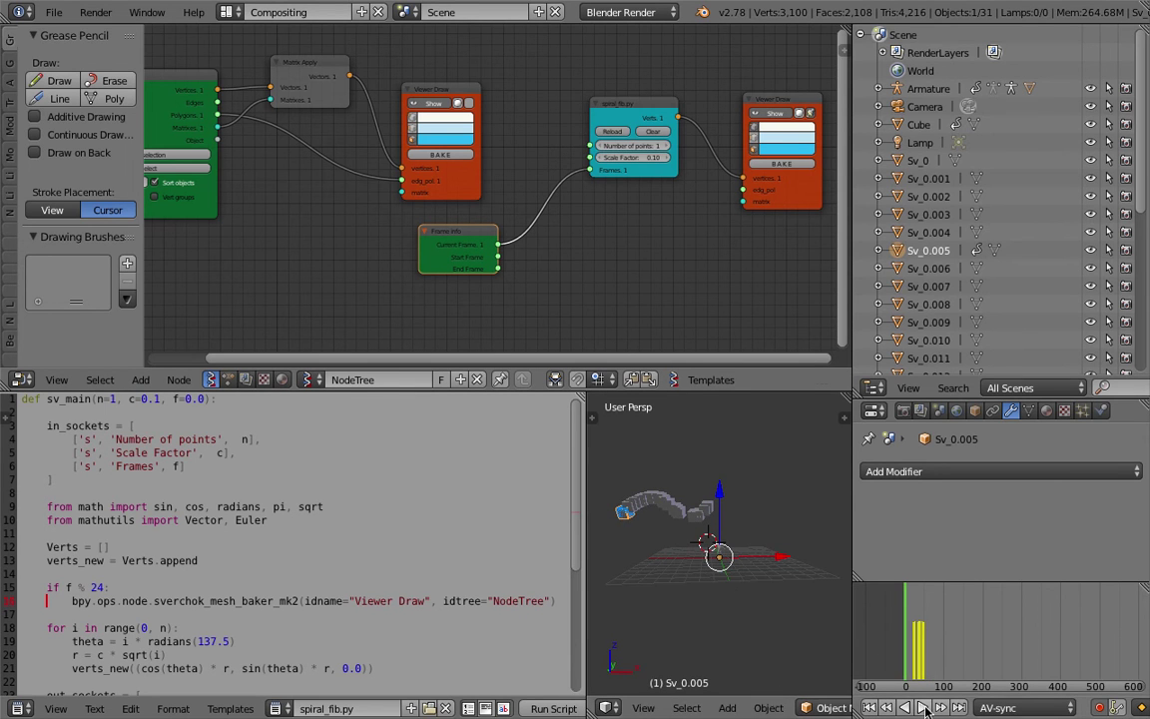
left_click(925, 708)
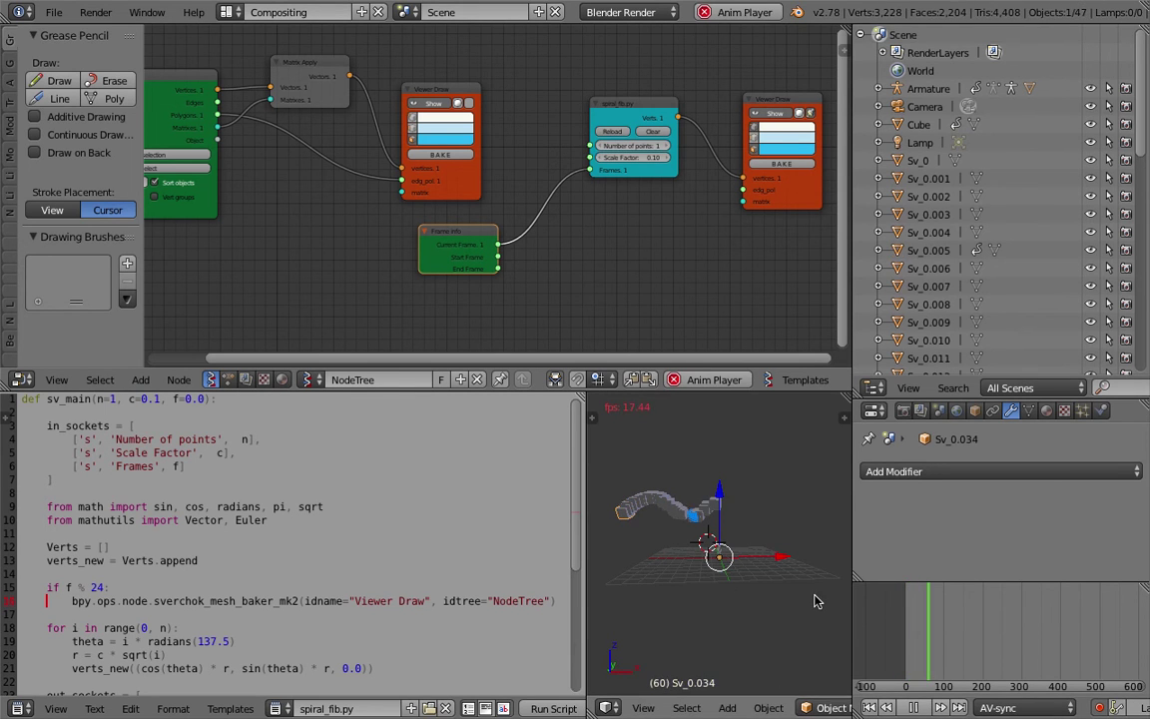
key("alt+a")
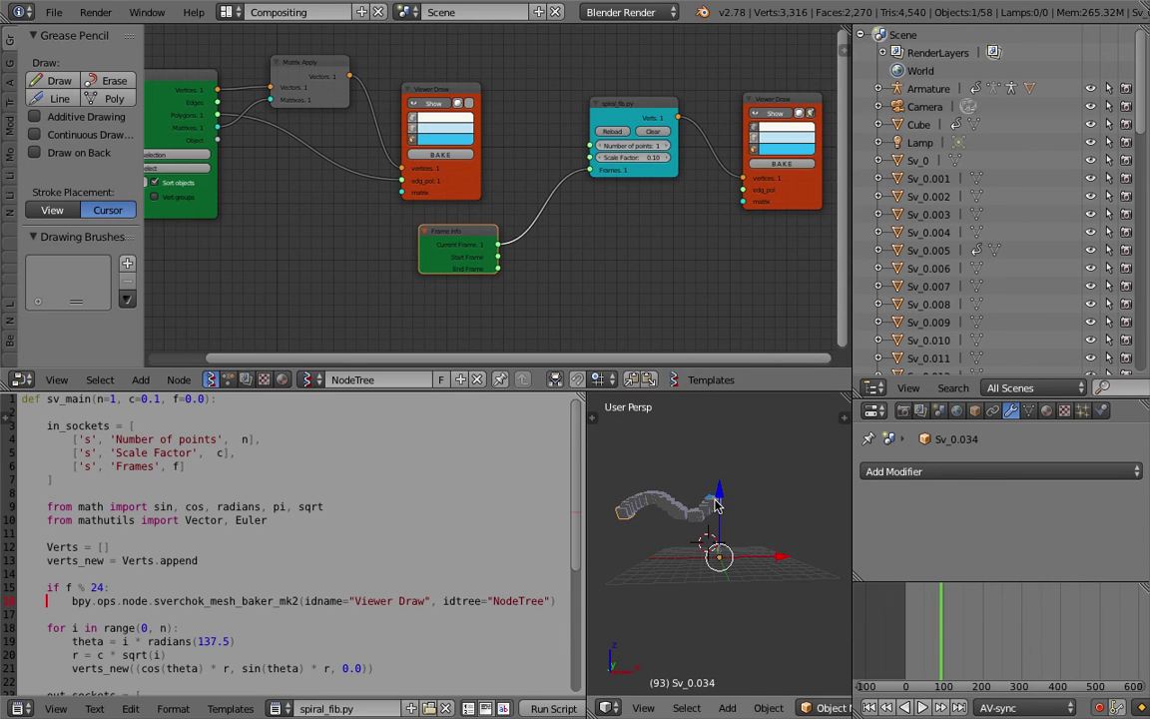
Select the original cube, sweep it over and down past the statue during playback to extend the baked trail, and stop playback.
right_click(715, 500)
right_click(715, 500)
key("g")
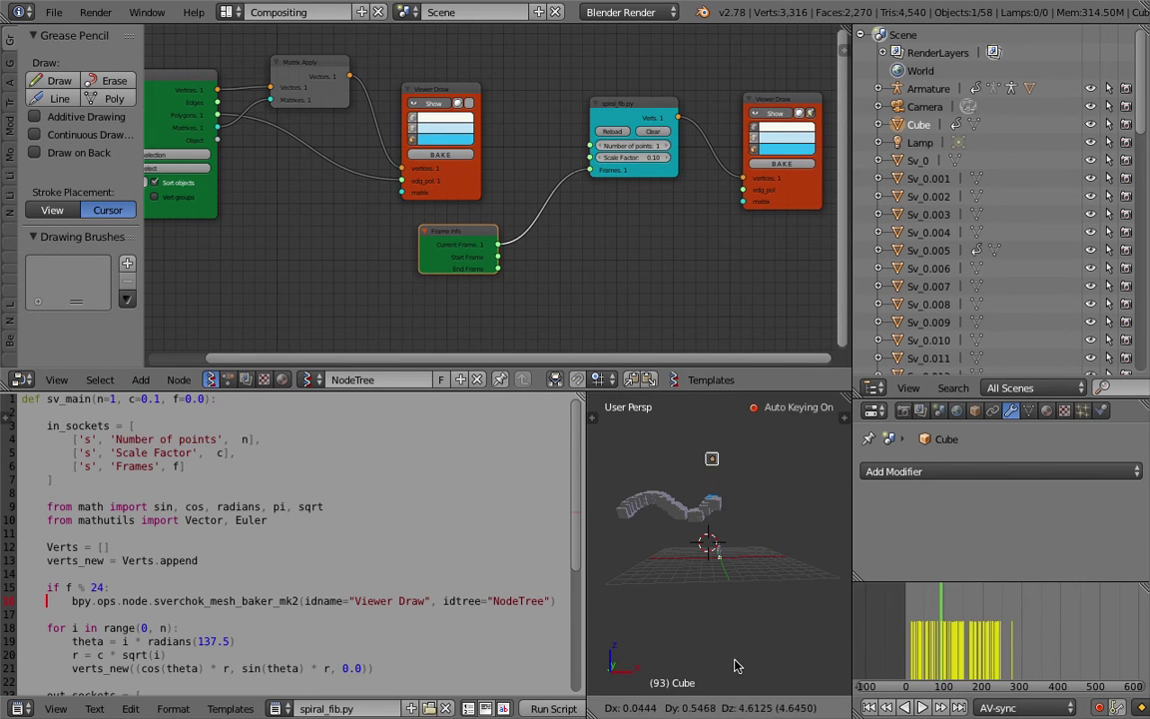
key("alt+a")
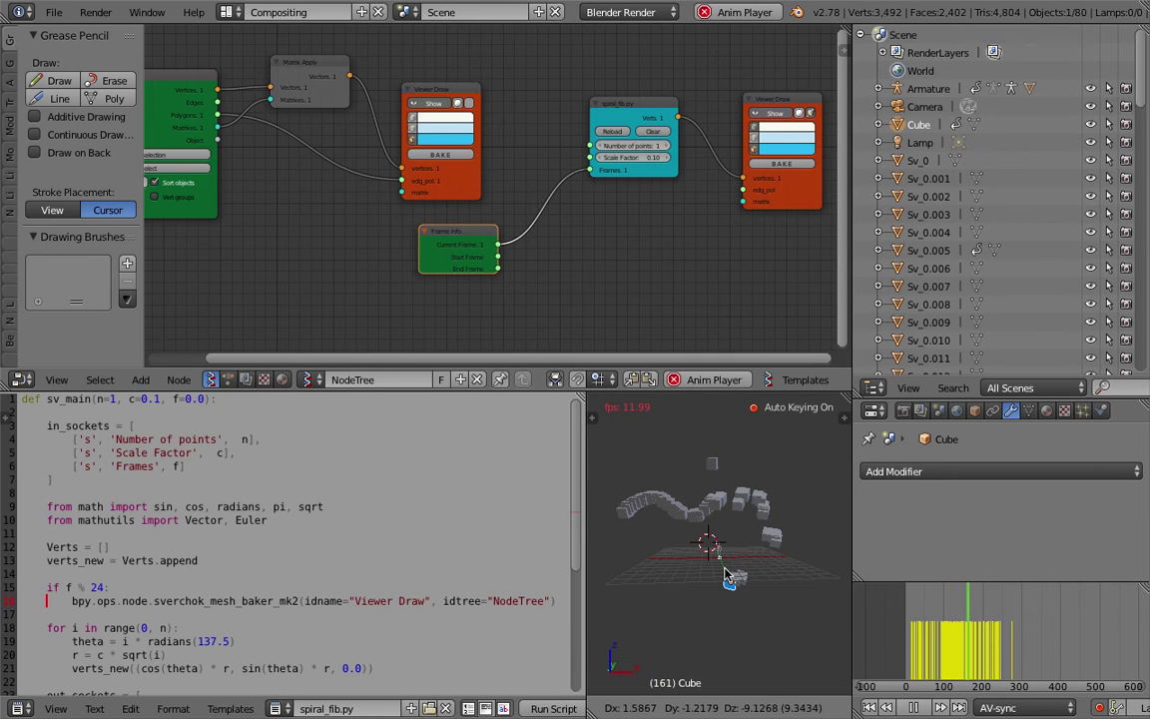
left_click(775, 540)
key("alt+a")
middle_click_drag(760, 603, 744, 562)
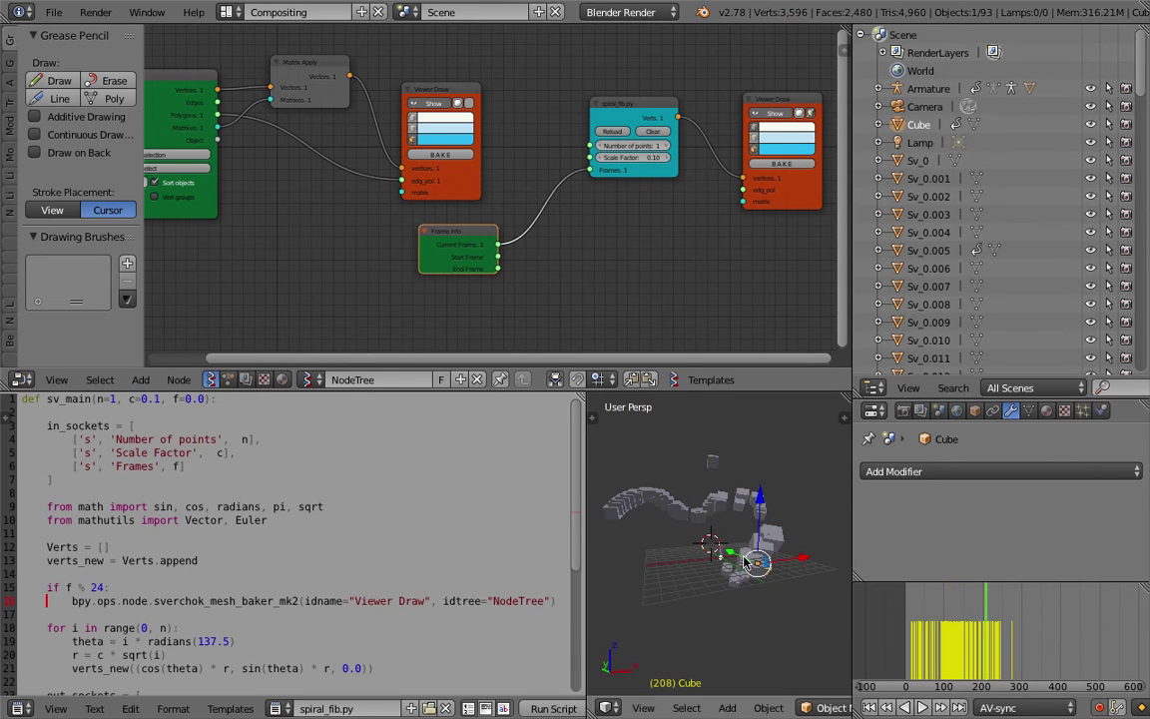
Widen the 3D viewport over the text editor and rewind the animation to the first frame.
left_click_drag(587, 559, 440, 559)
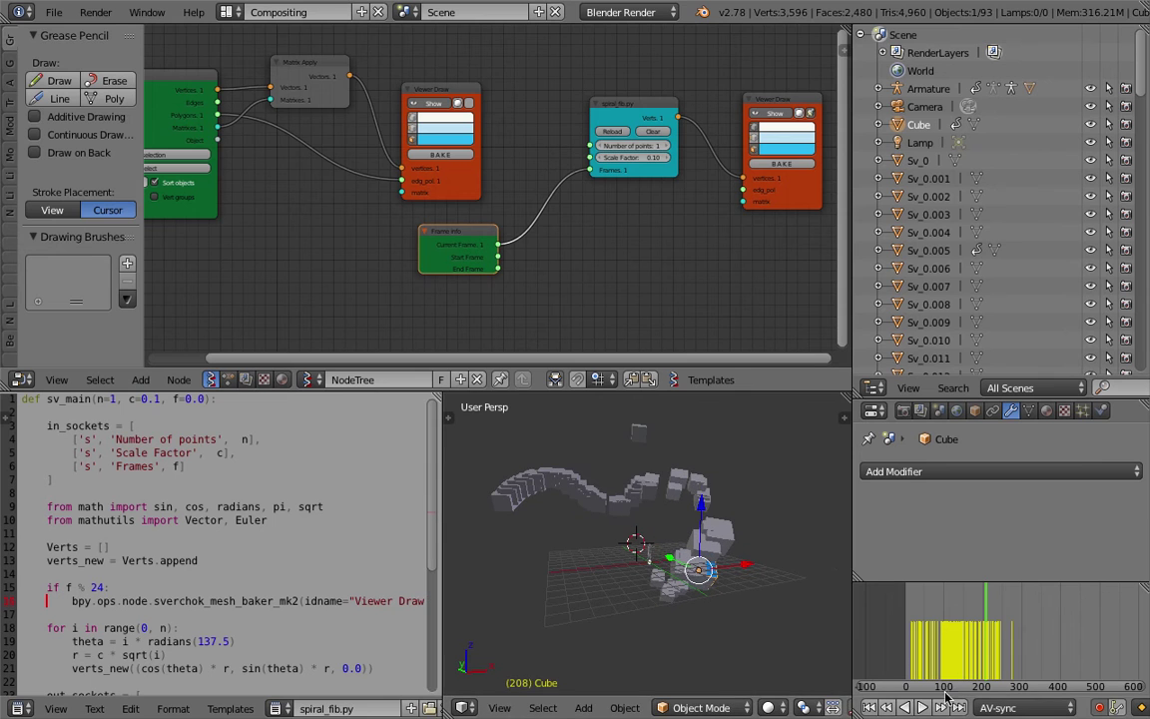
left_click(867, 707)
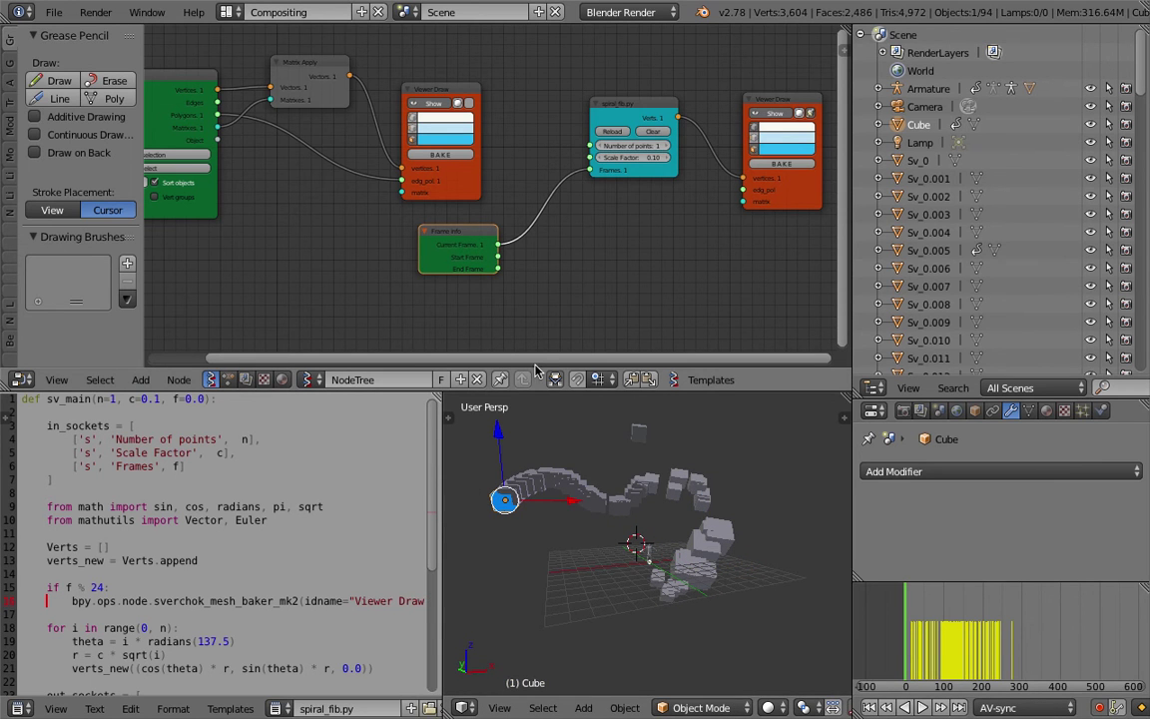
middle_click_drag(565, 258, 537, 257)
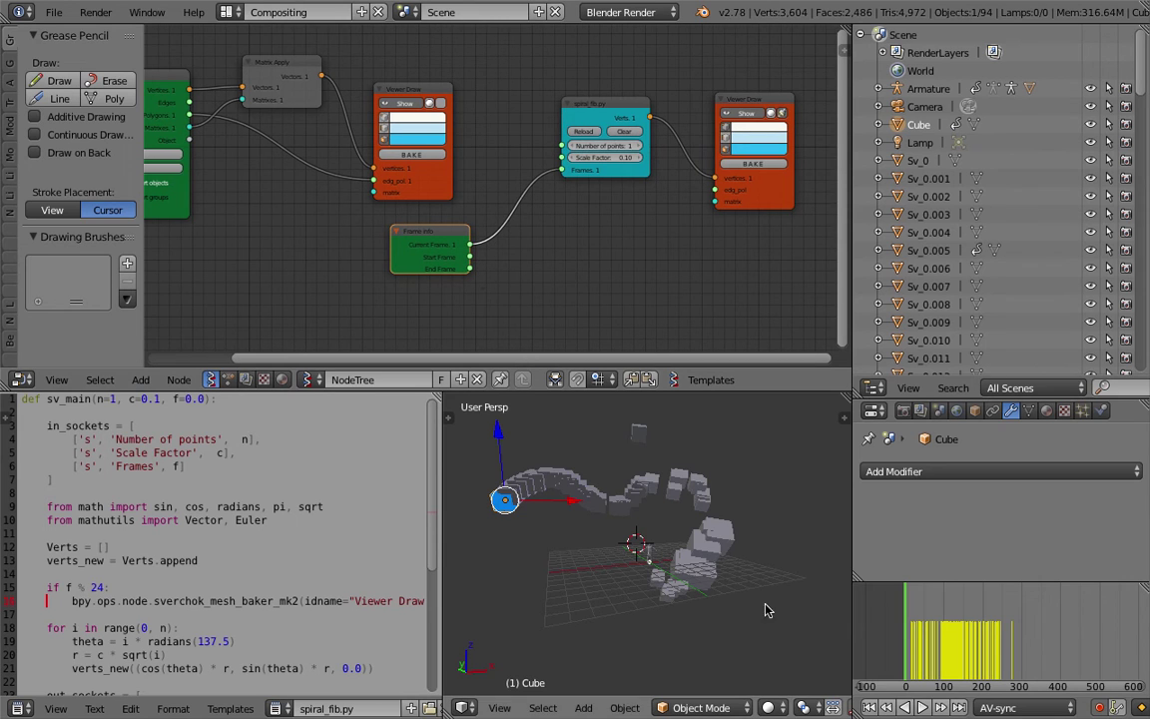
middle_click_drag(765, 605, 741, 605)
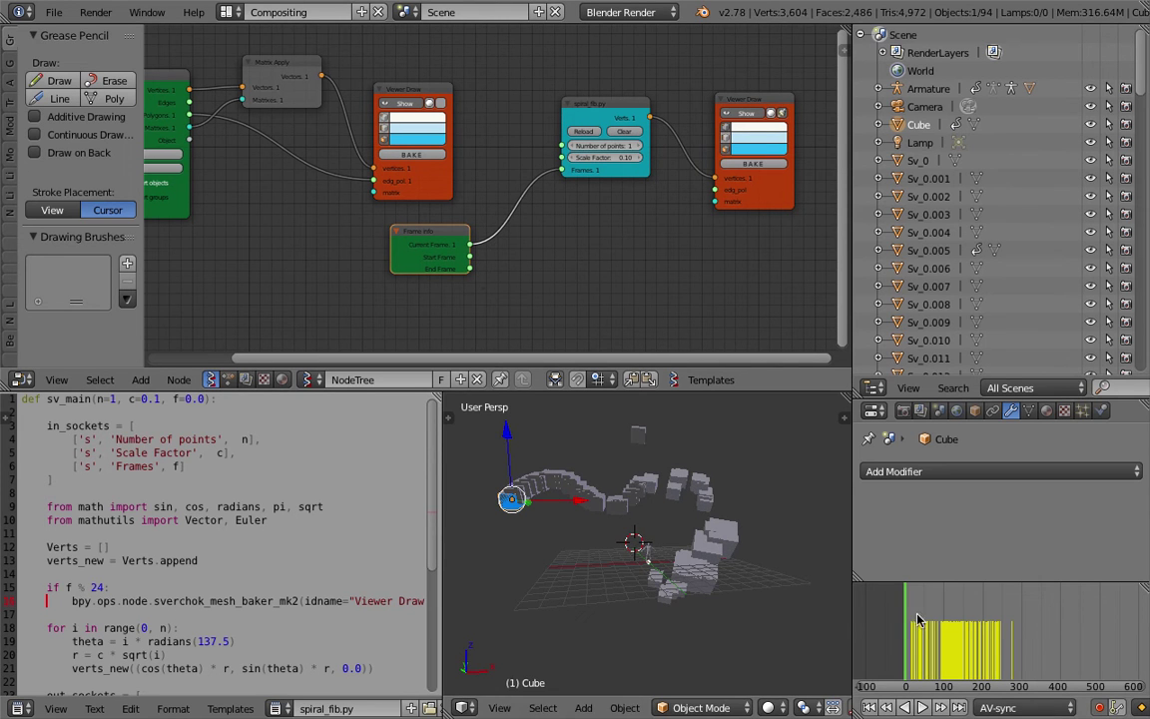
Select every baked object matching the pattern Sv_0* and delete them from the scene.
left_click(541, 708)
left_click(750, 541)
middle_click_drag(698, 544, 689, 553)
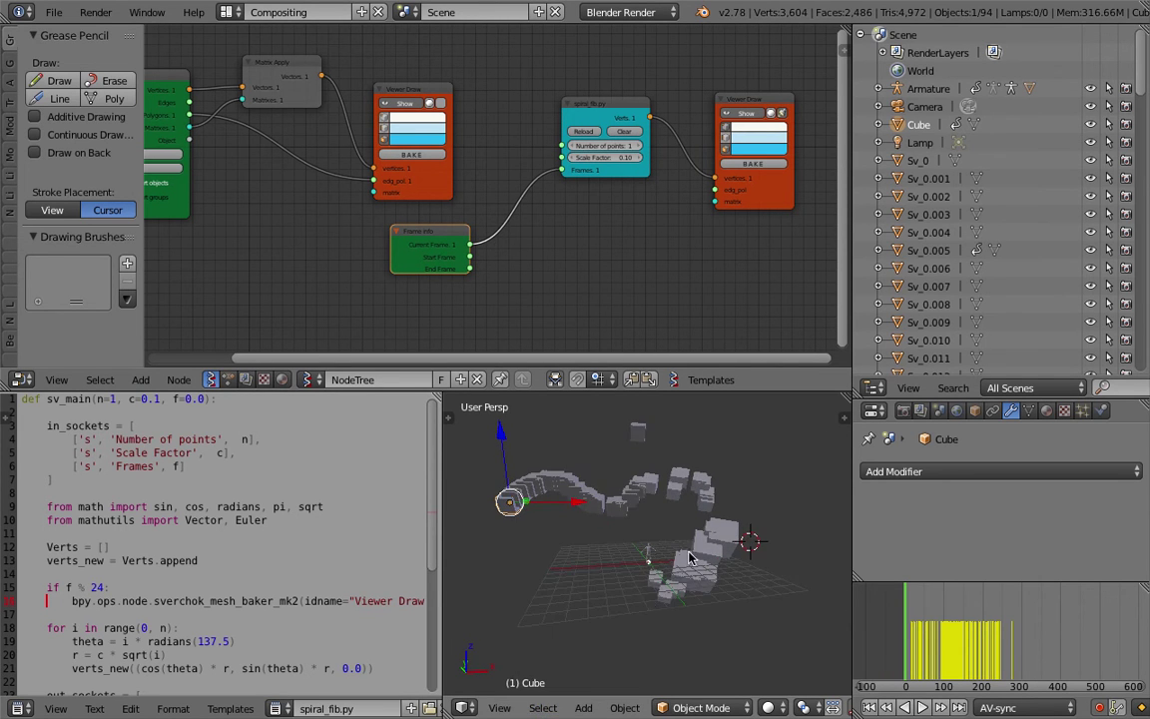
left_click(544, 708)
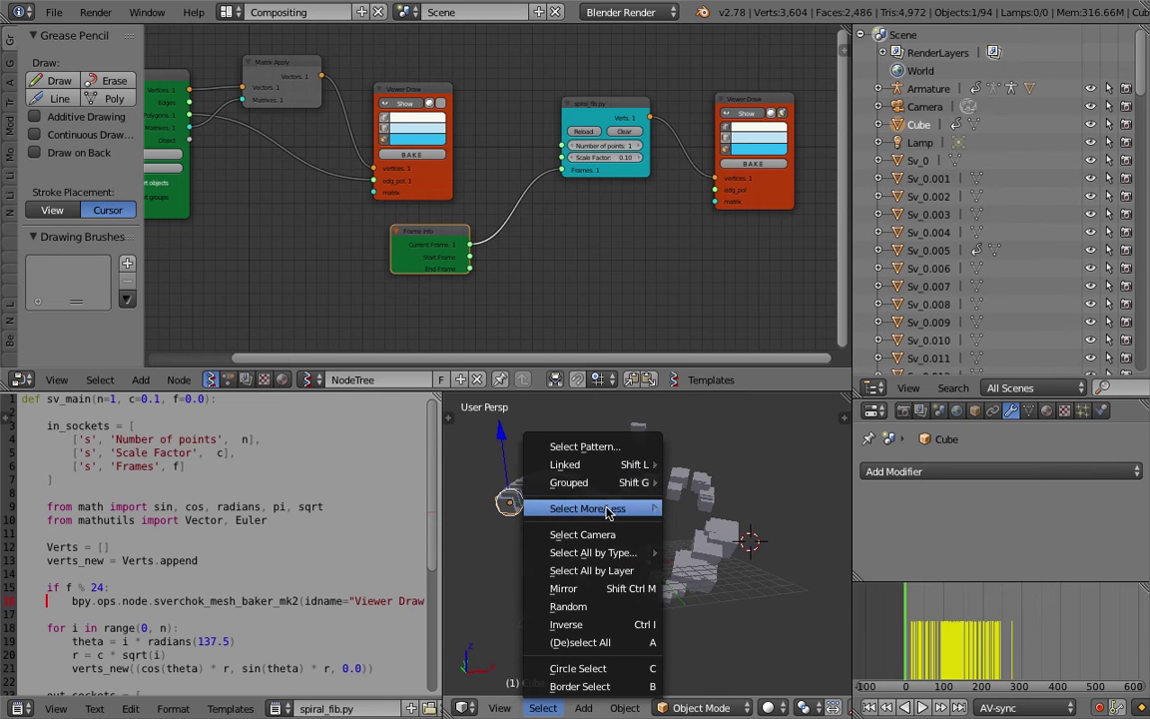
left_click(584, 445)
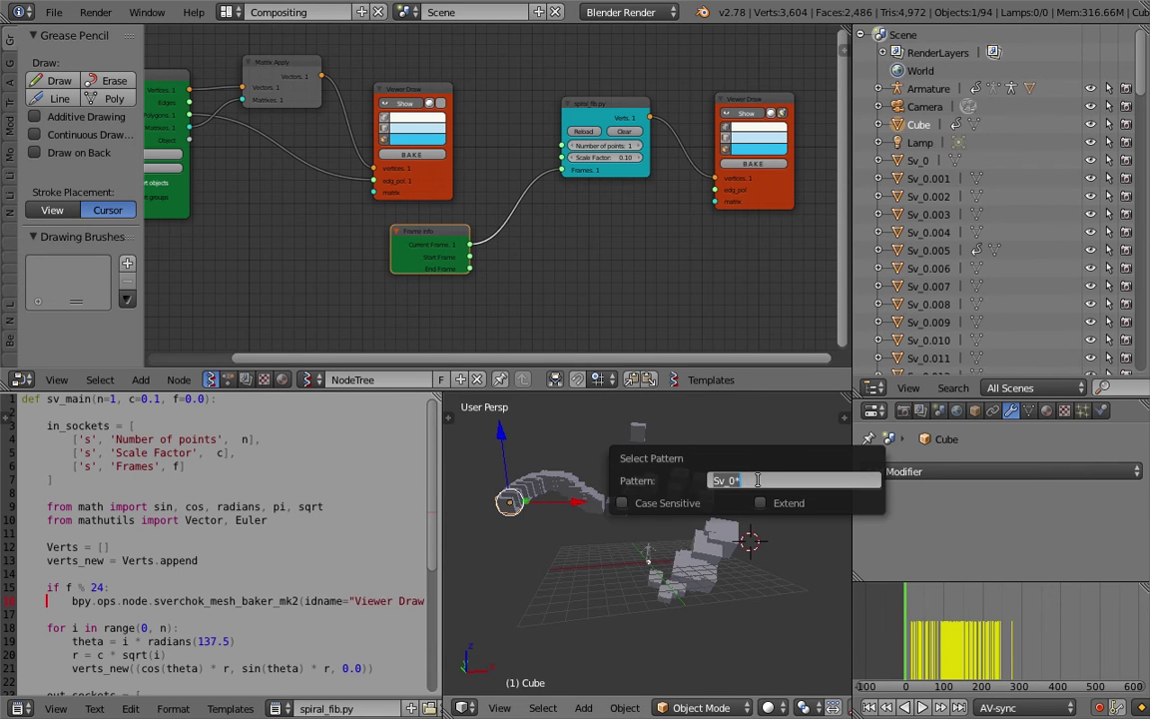
key("Return")
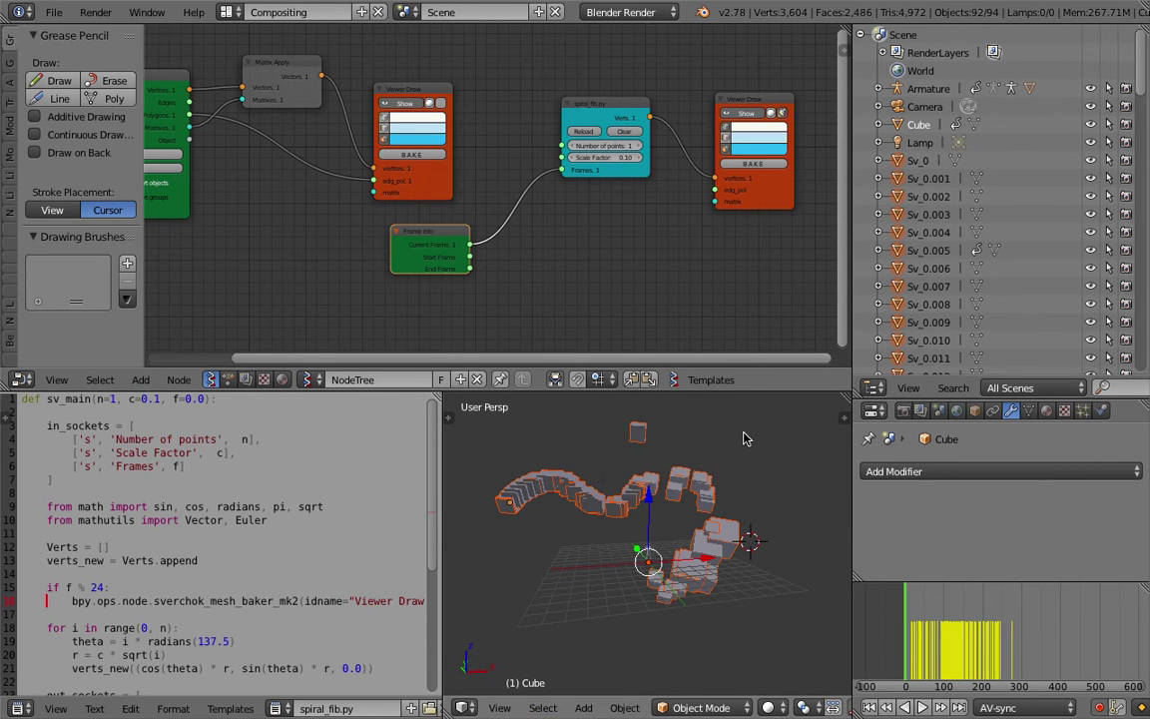
key("Delete")
Play the animation from the first frame to bake a fresh trail of cube copies, stopping at frame 173.
left_click(871, 712)
left_click(925, 709)
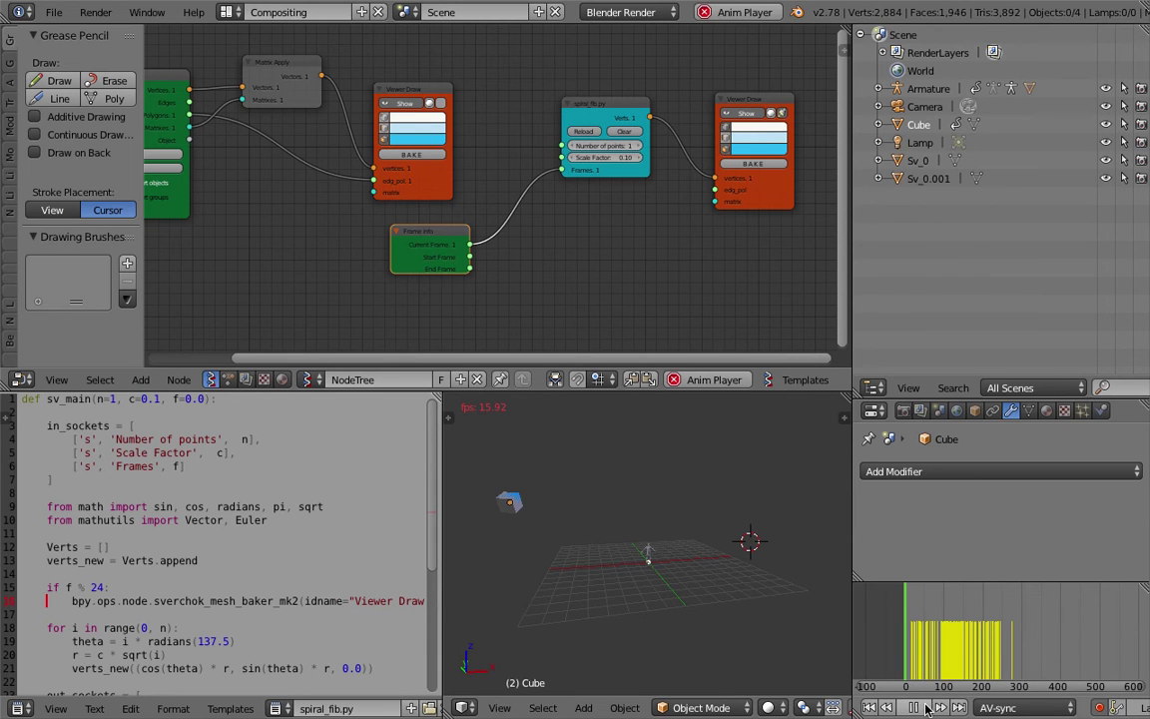
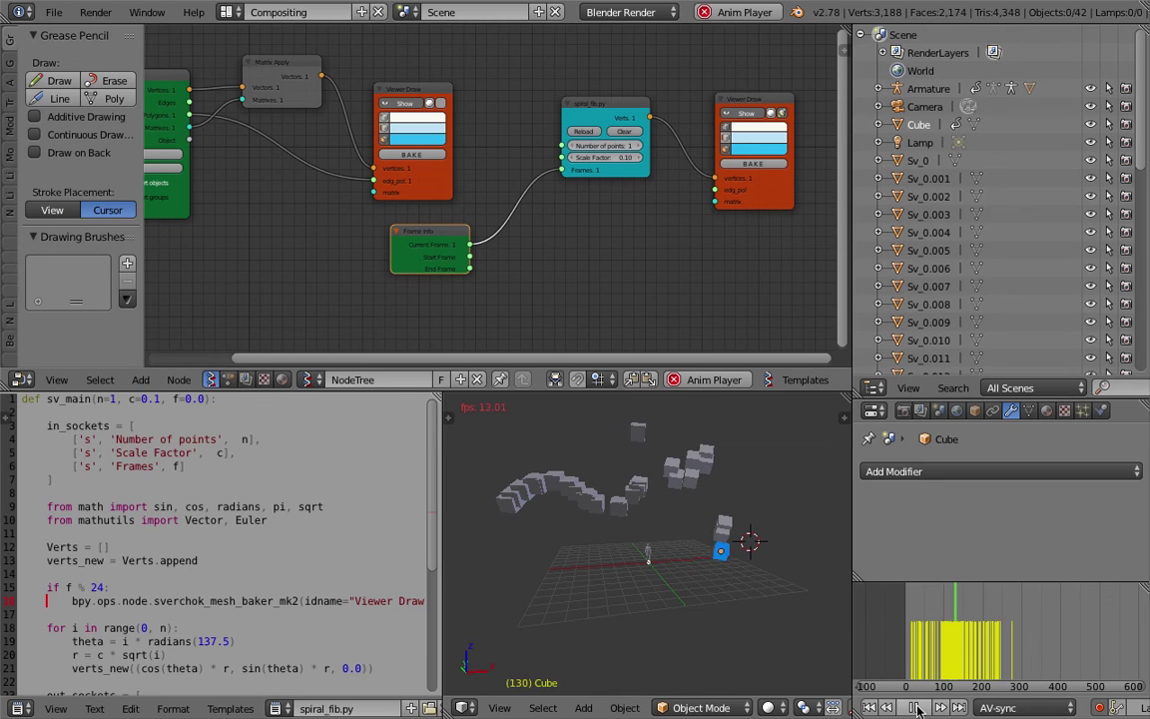
left_click(917, 709)
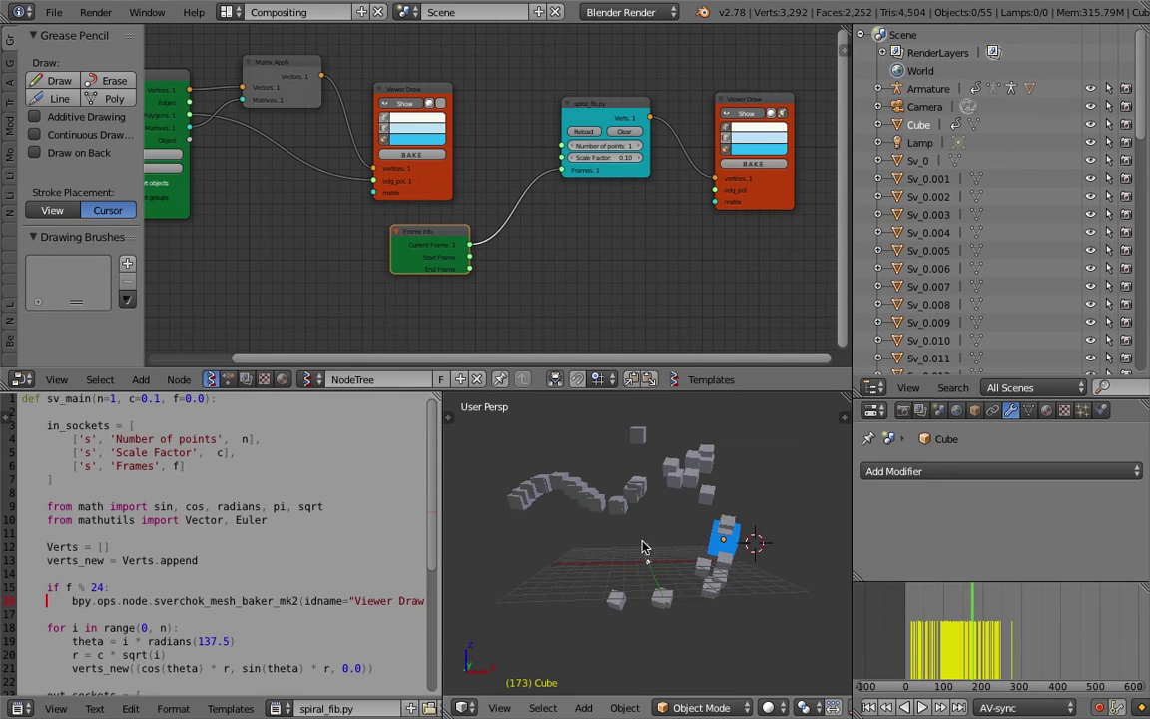
scroll(649, 532, "up", 2)
scroll(702, 530, "down", 2)
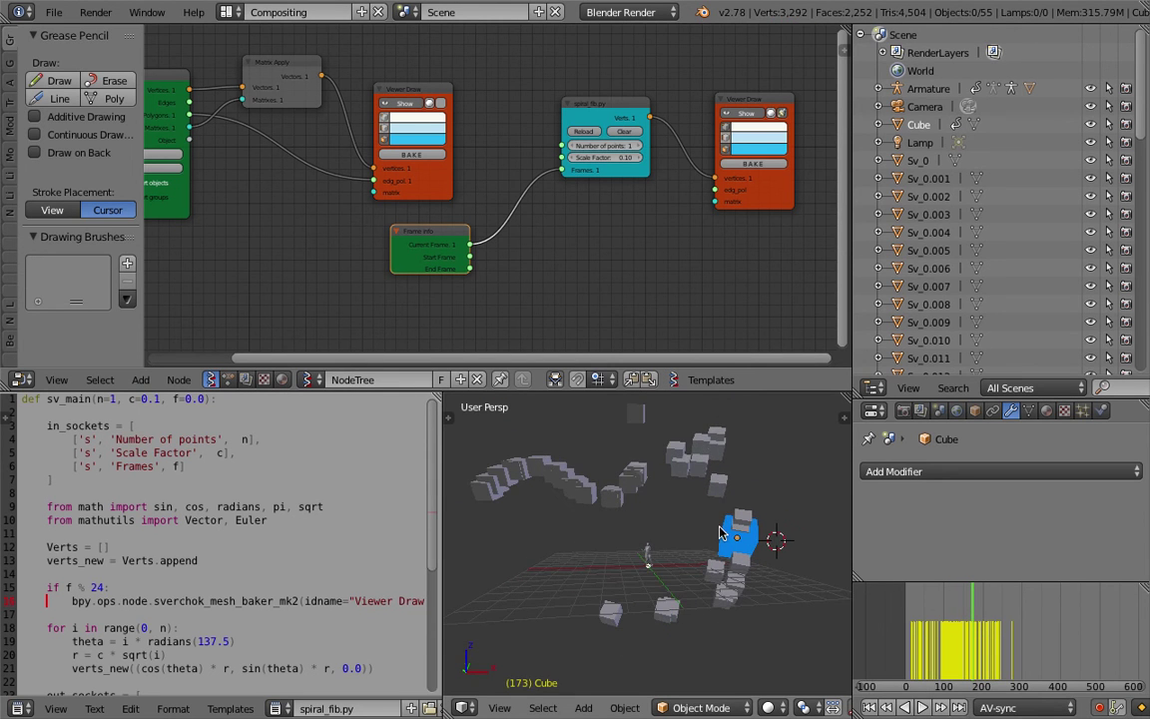
Select the original animated Cube and delete it from the scene through the outliner.
right_click(721, 533)
left_click(920, 127)
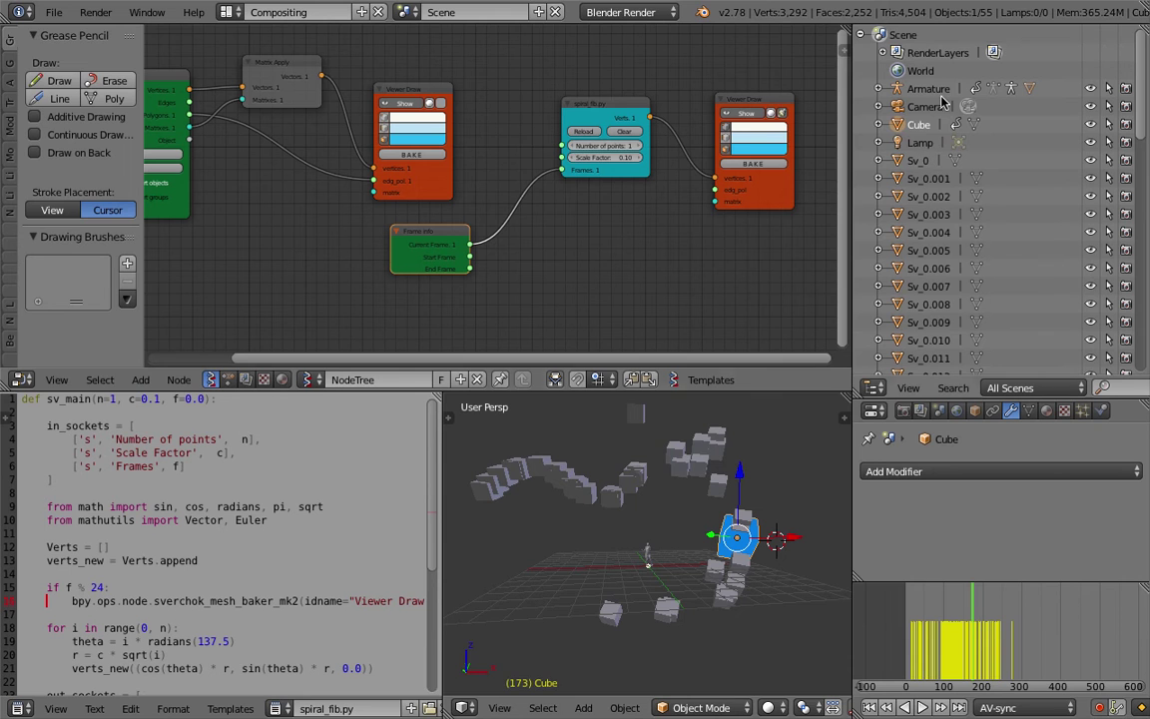
right_click(922, 123)
left_click(834, 180)
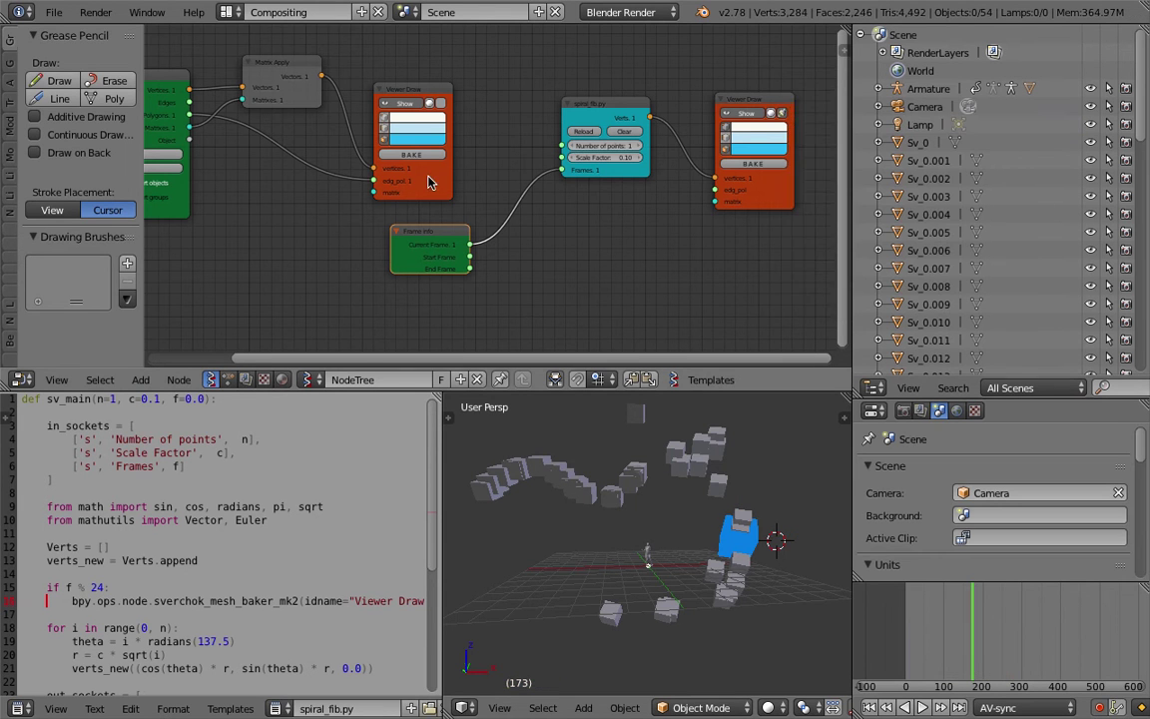
Delete every node in the tree except the Objects in mk2 node.
key("Home")
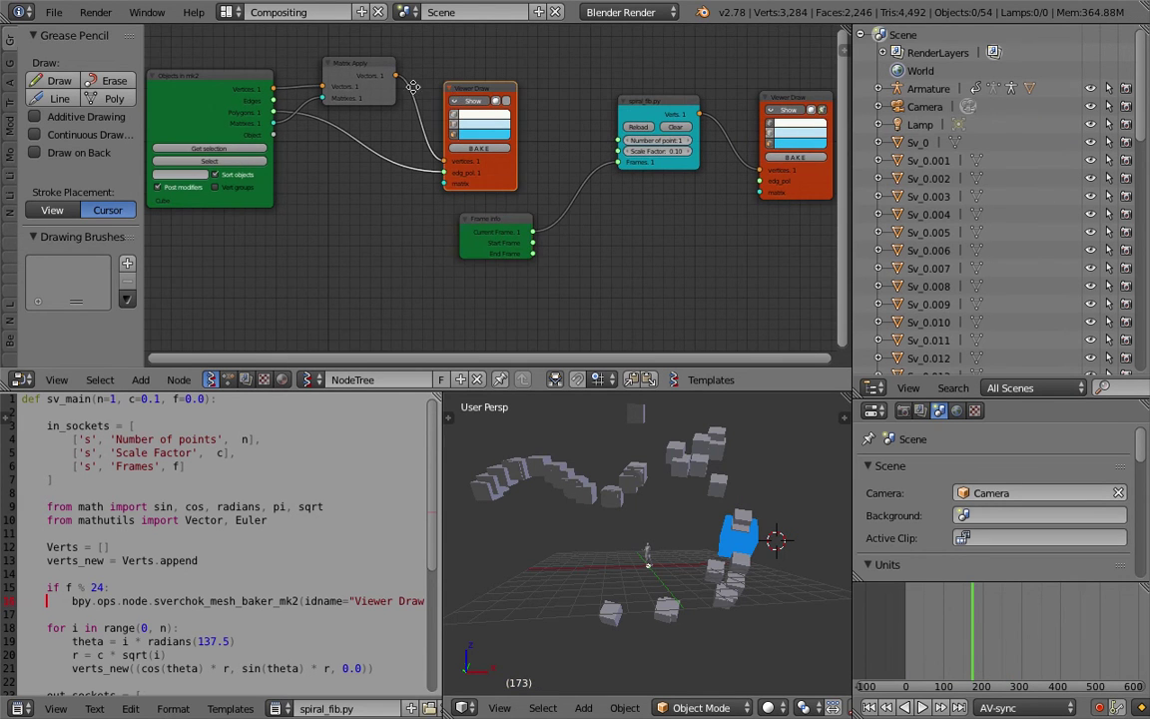
middle_click_drag(370, 77, 448, 94)
key("x")
left_click(411, 98)
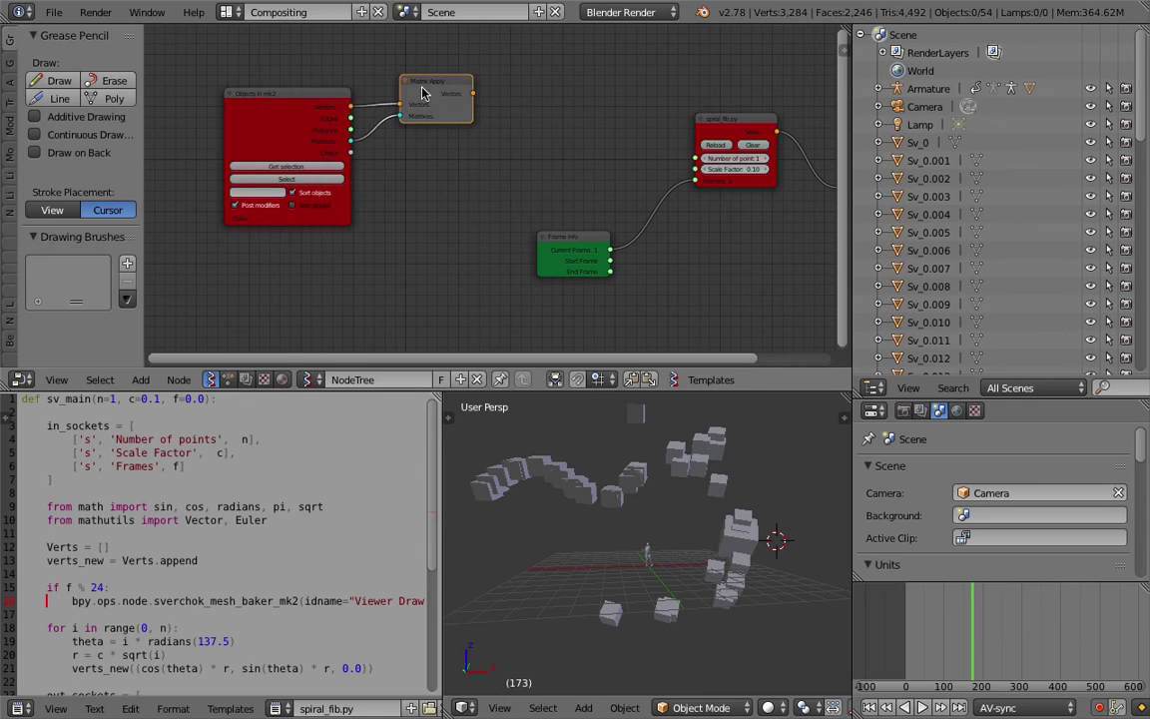
key("x")
key("x")
Select all objects matching Sv_0* and load that selection into the Objects in mk2 node.
left_click(542, 707)
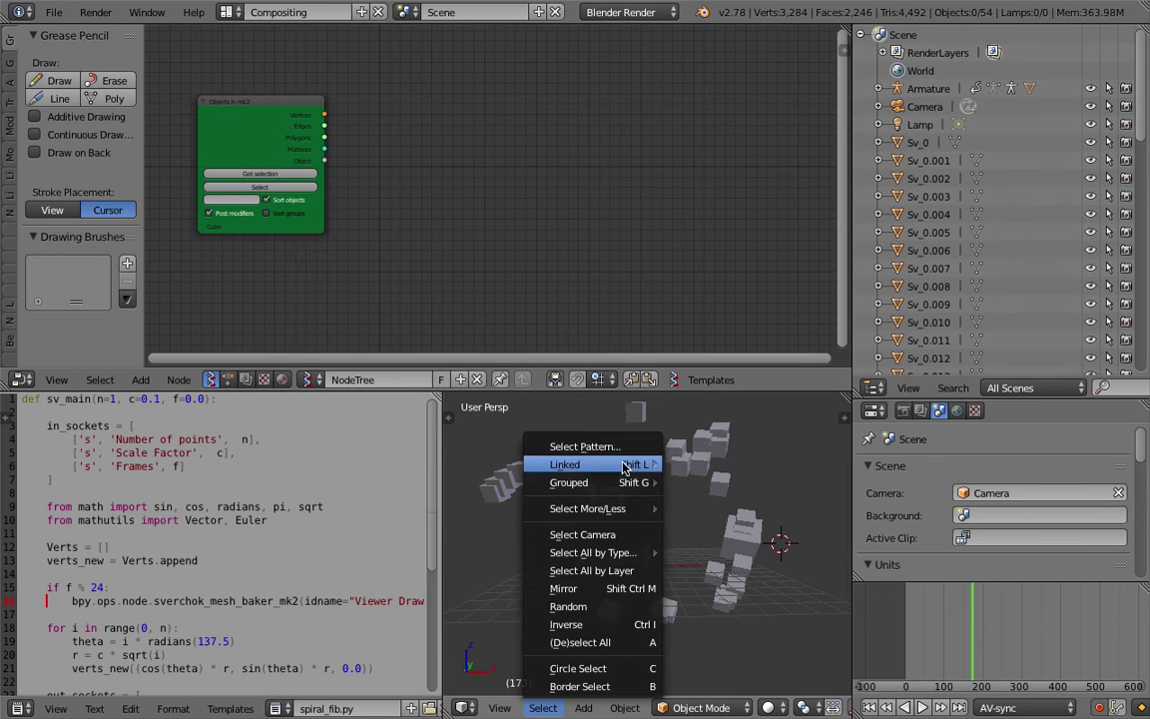
left_click(619, 445)
left_click(776, 482)
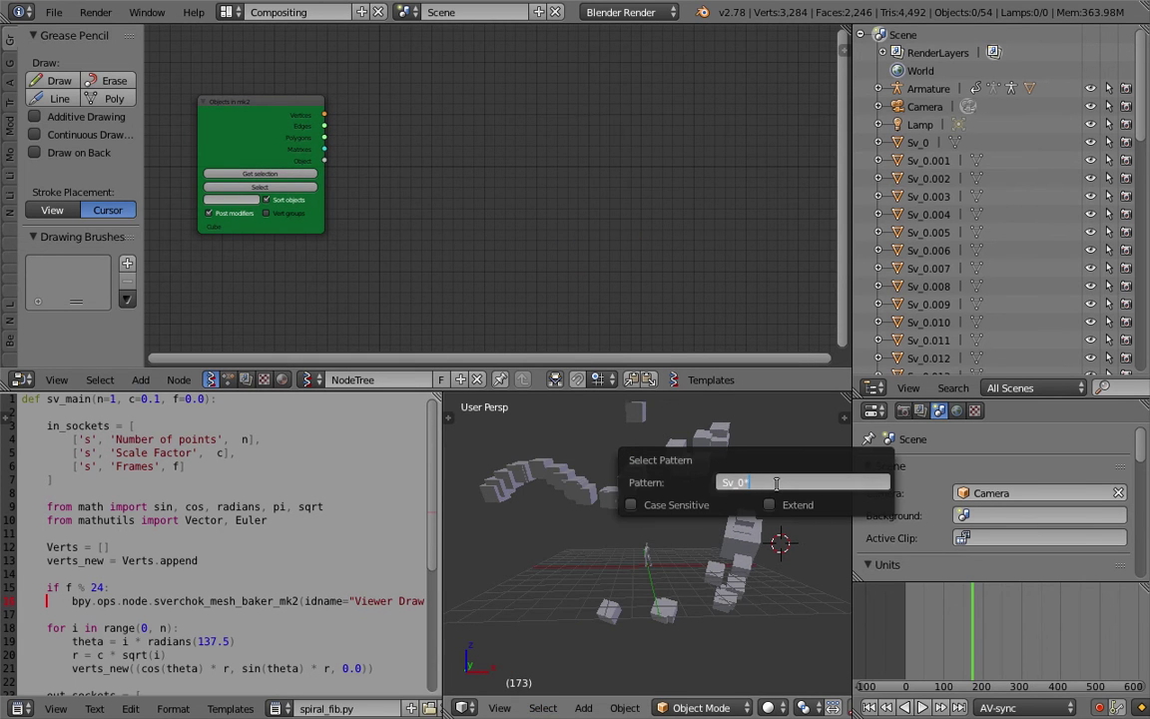
key("Return")
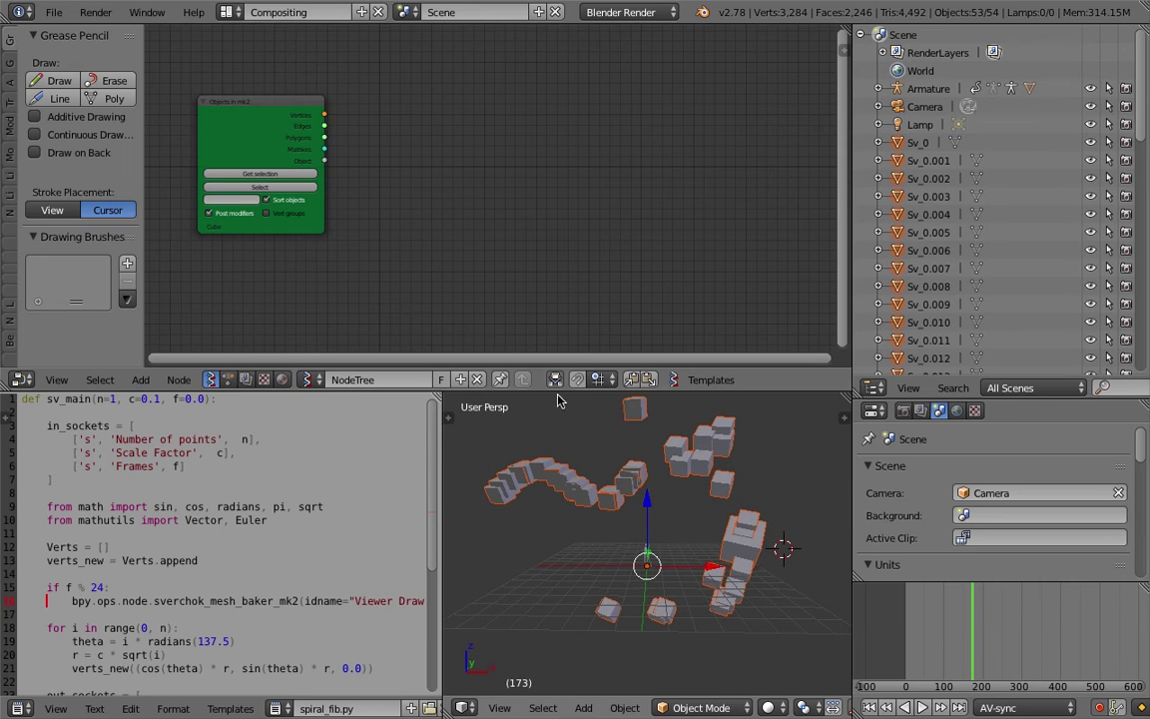
left_click(277, 176)
scroll(370, 215, "up", 2)
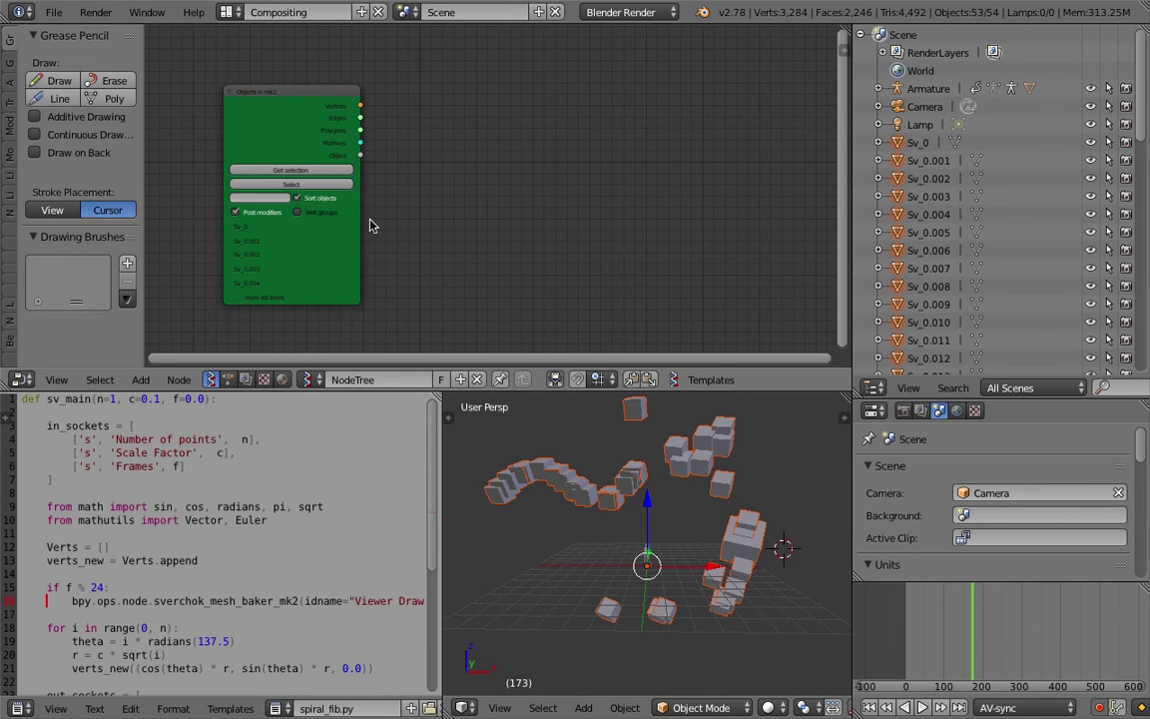
Widen the Objects in mk2 node and delete all the code in spiral_fib.py.
left_click_drag(365, 225, 386, 221)
left_click(316, 444)
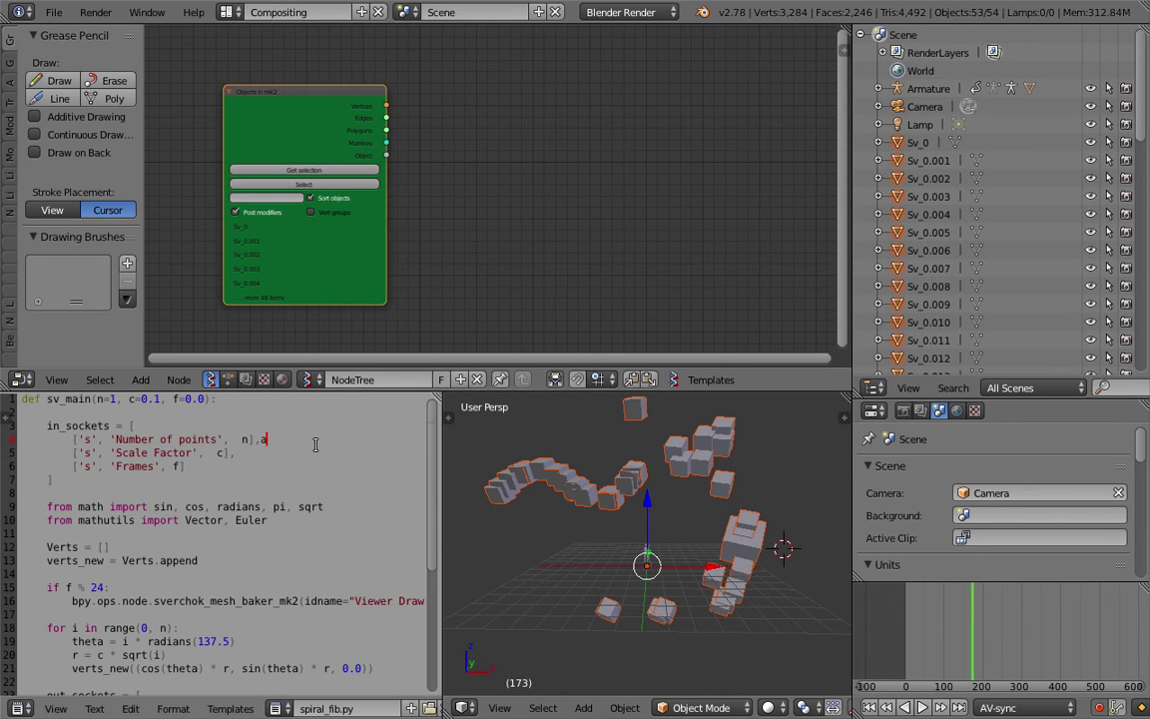
key("ctrl+a")
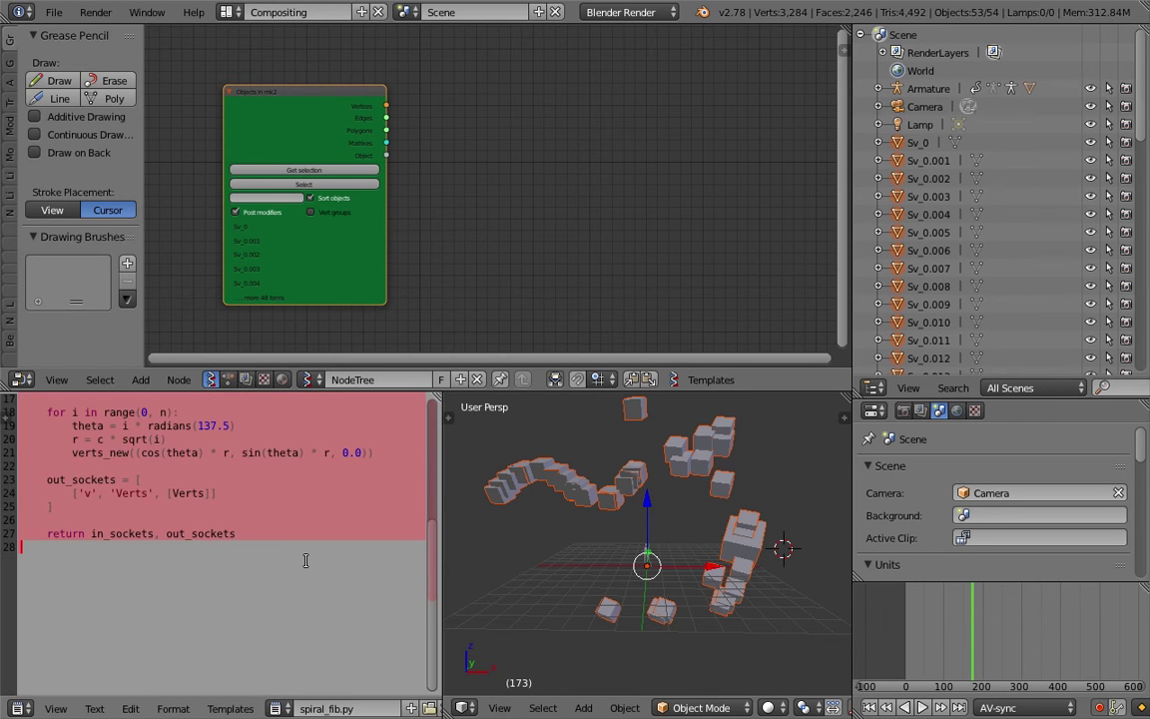
key("Delete")
Save the scene to the Desktop as a new incremented file, sv_baking_tracing_004.blend.
left_click(54, 12)
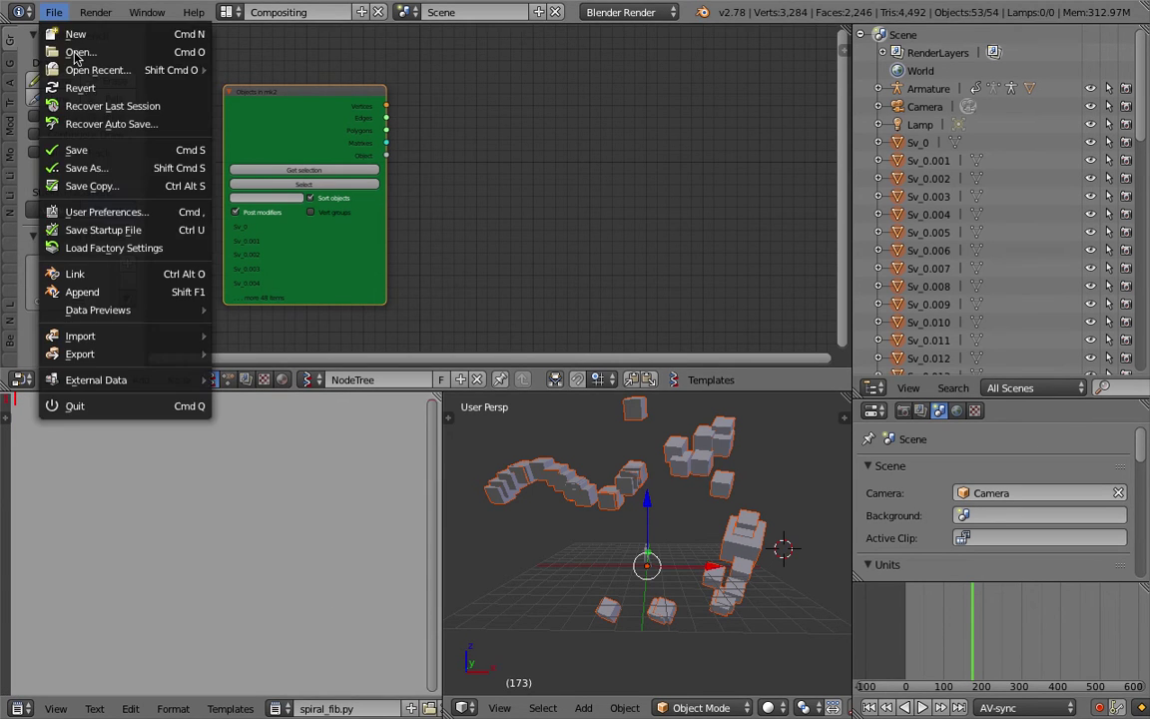
left_click(105, 167)
left_click(1017, 80)
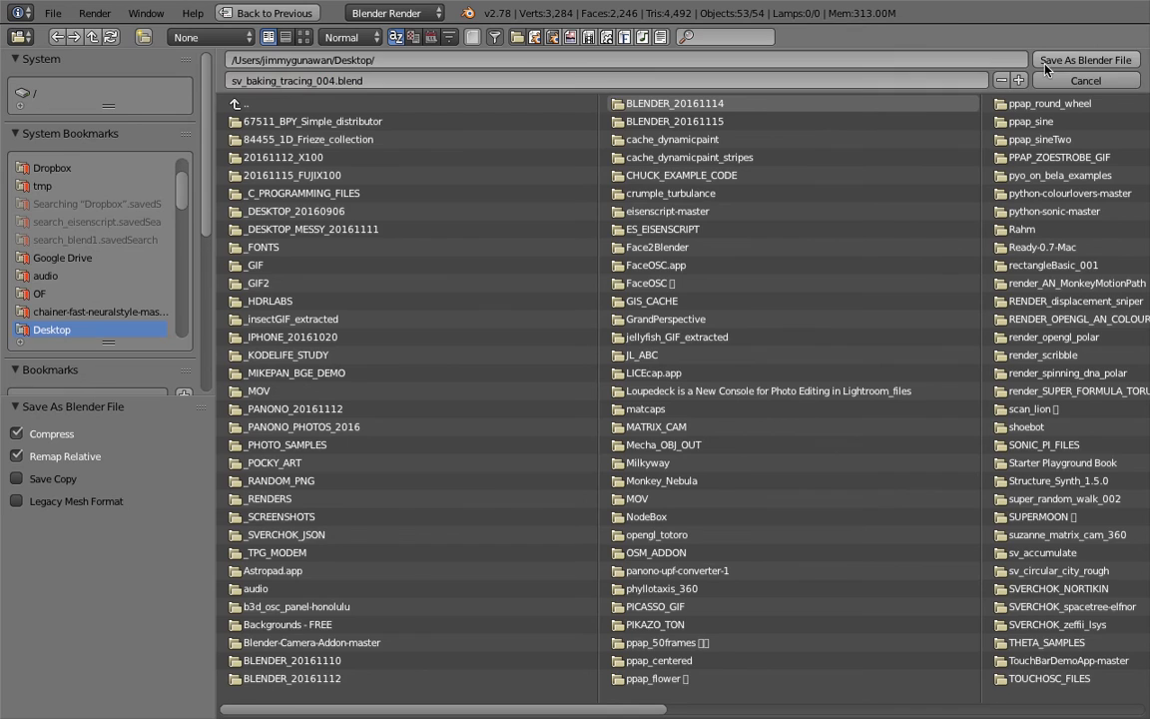
key("Return")
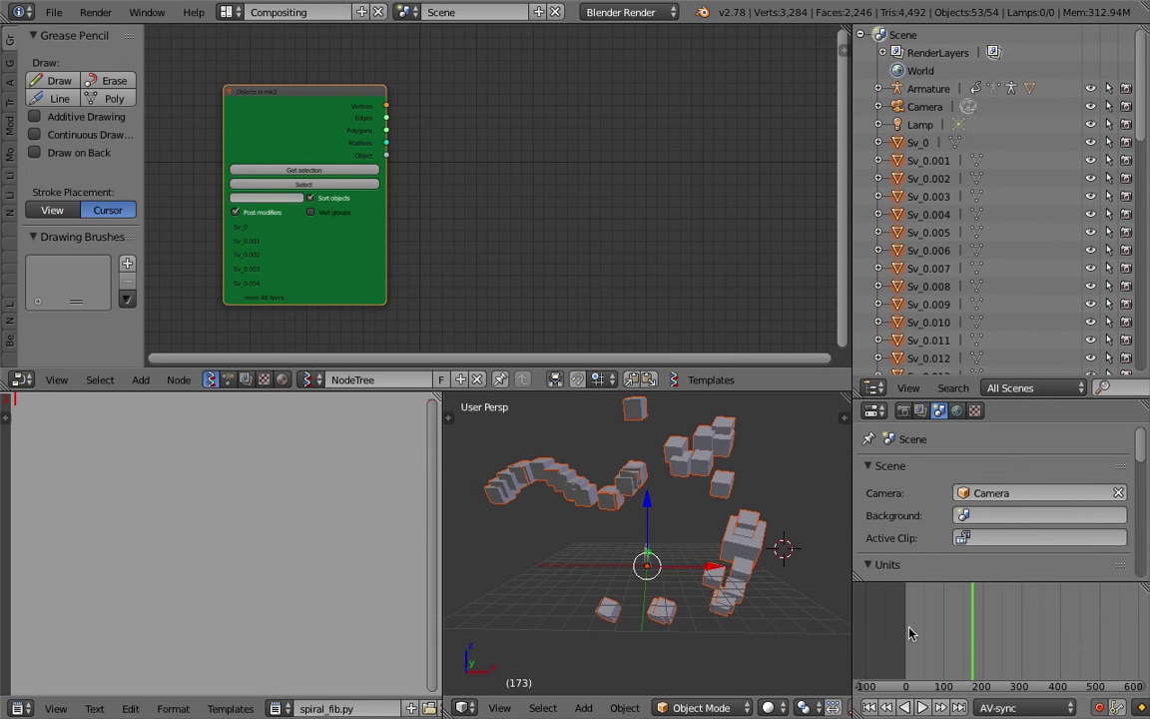
Scrub the timeline to frame 224 and widen the 3D viewport over the empty text editor.
left_click_drag(909, 633, 987, 647)
scroll(945, 631, "up", 6)
scroll(702, 553, "up", 7)
scroll(702, 565, "down", 3)
scroll(662, 544, "down", 4)
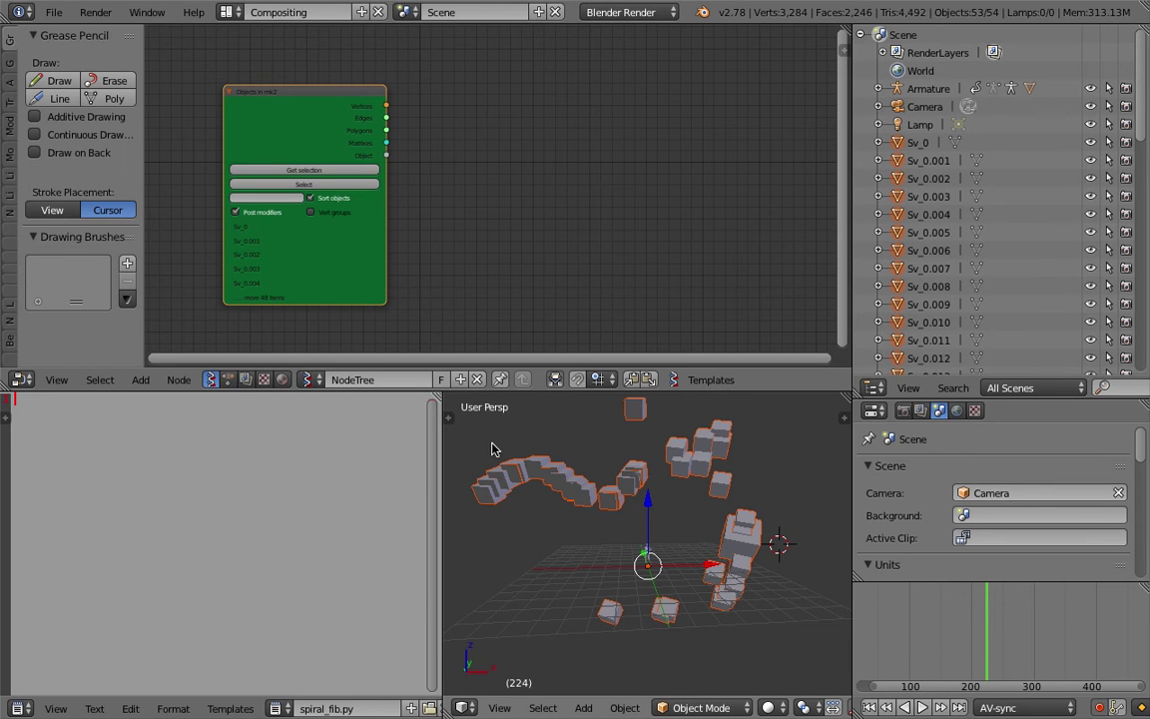
left_click_drag(446, 450, 295, 440)
scroll(440, 180, "up", 2)
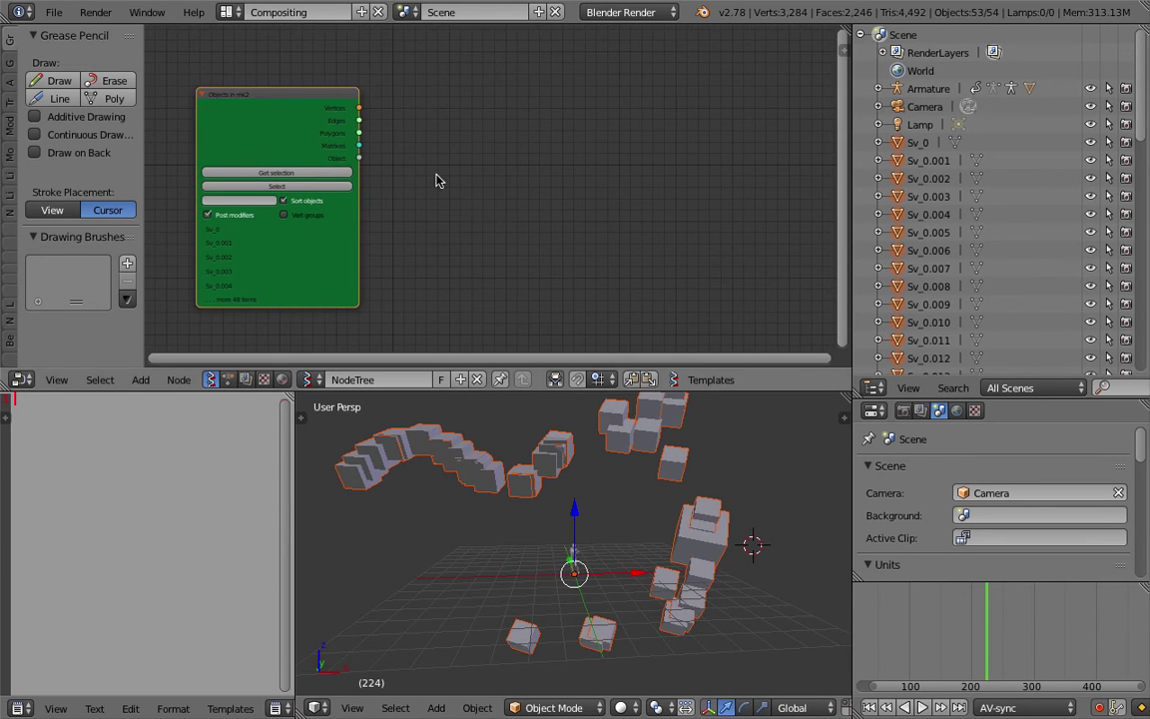
Add a Viewer Draw node beside the Objects in mk2 node.
middle_click_drag(442, 172, 454, 174)
key("shift+a")
left_click(454, 176)
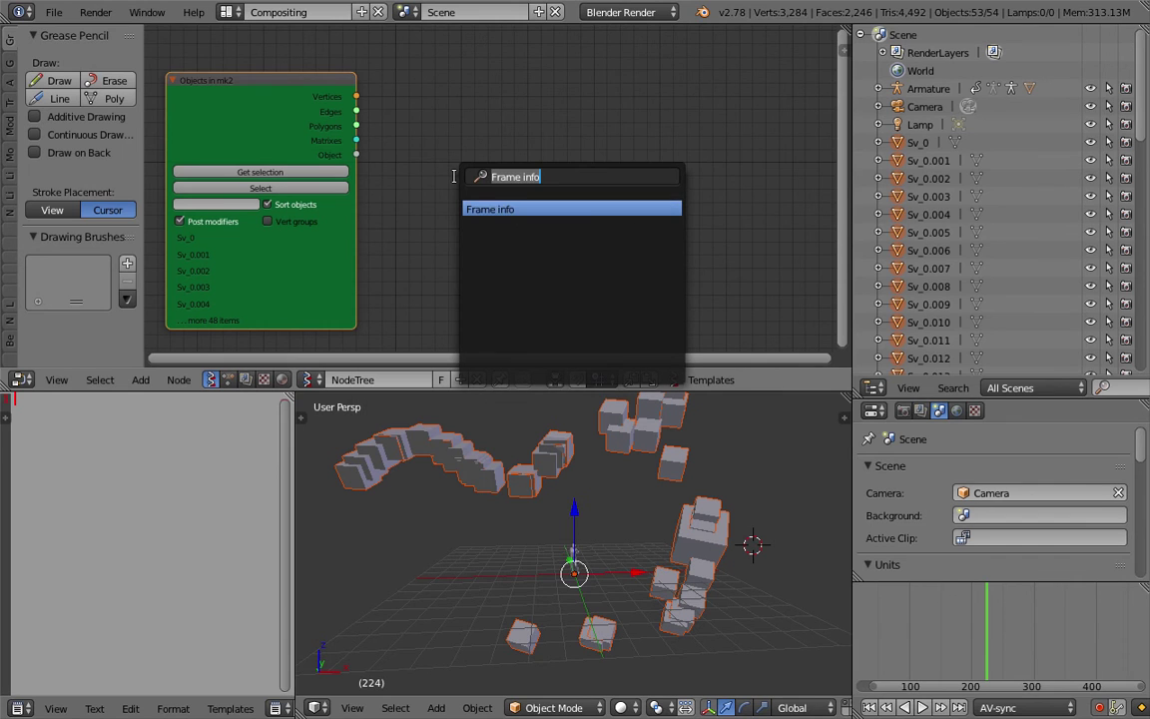
type("vi")
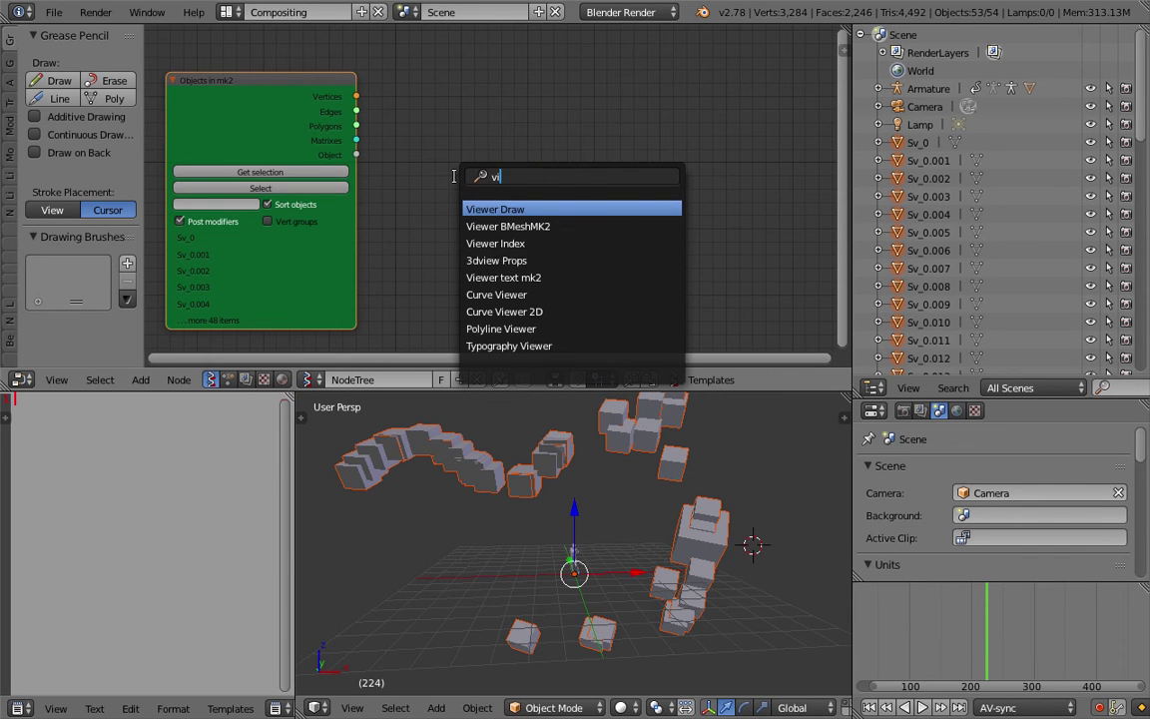
key("Return")
left_click(594, 101)
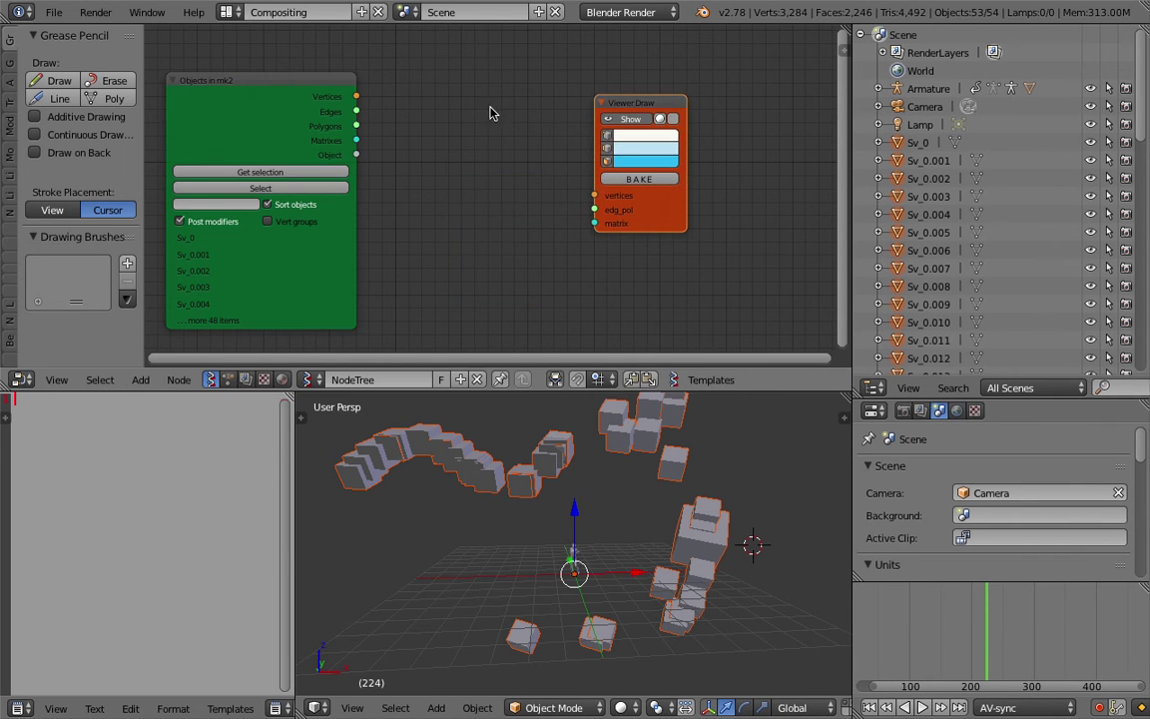
Connect the Vertices output of Objects in mk2 to Viewer Draw's vertices input and inspect the drawn points.
mouse_move(357, 96)
left_mouse_down()
mouse_move(552, 185)
mouse_move(569, 100)
mouse_move(595, 195)
left_mouse_up()
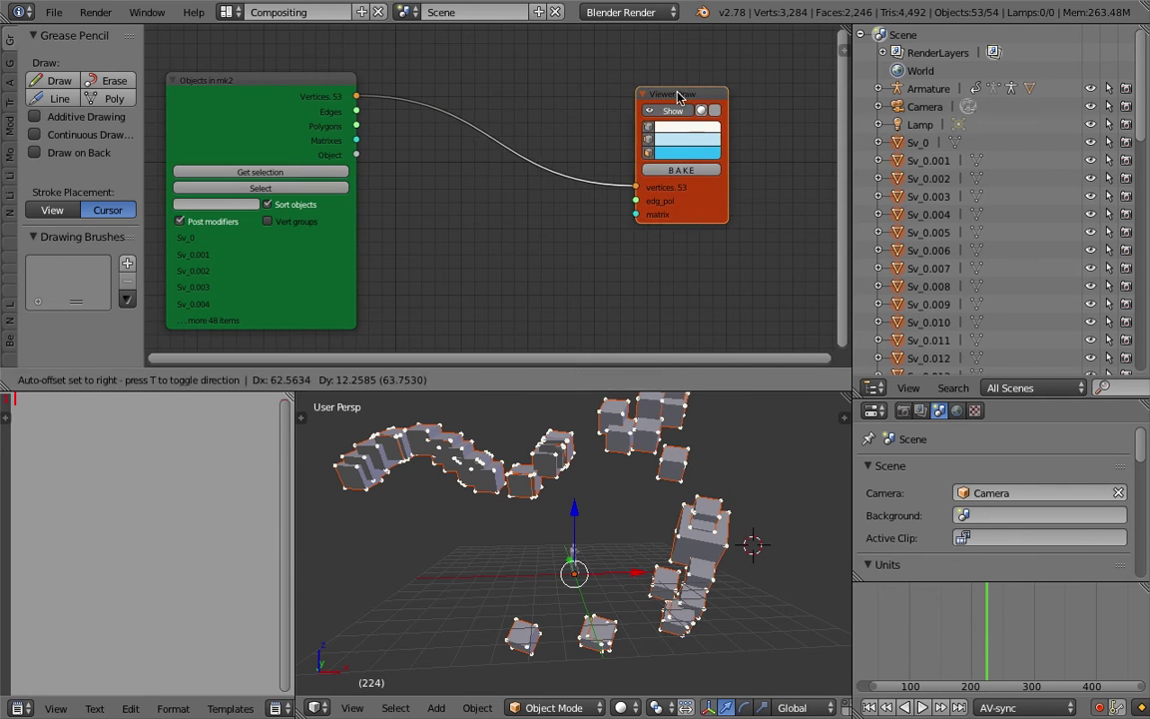
middle_click_drag(629, 432, 400, 489)
scroll(664, 522, "down", 3)
middle_click_drag(664, 522, 583, 557)
scroll(583, 558, "up", 5)
middle_click_drag(667, 490, 397, 557)
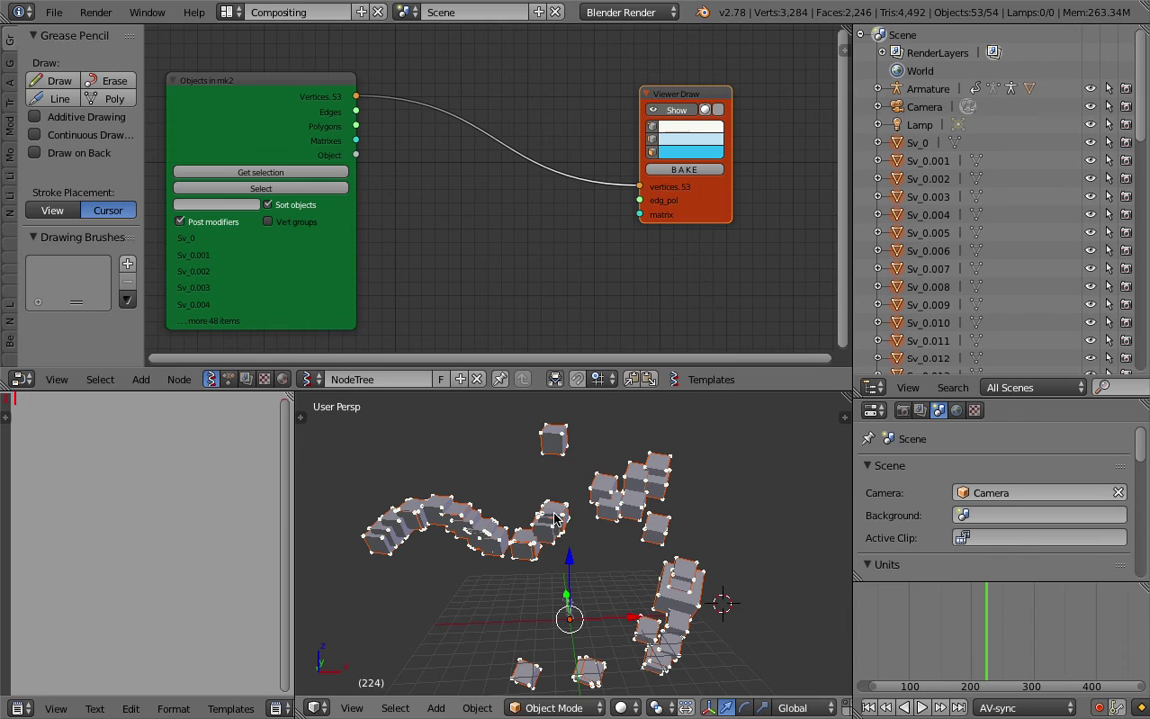
Insert a List Item node into the link between Objects in mk2 and Viewer Draw.
left_click_drag(705, 217, 729, 217)
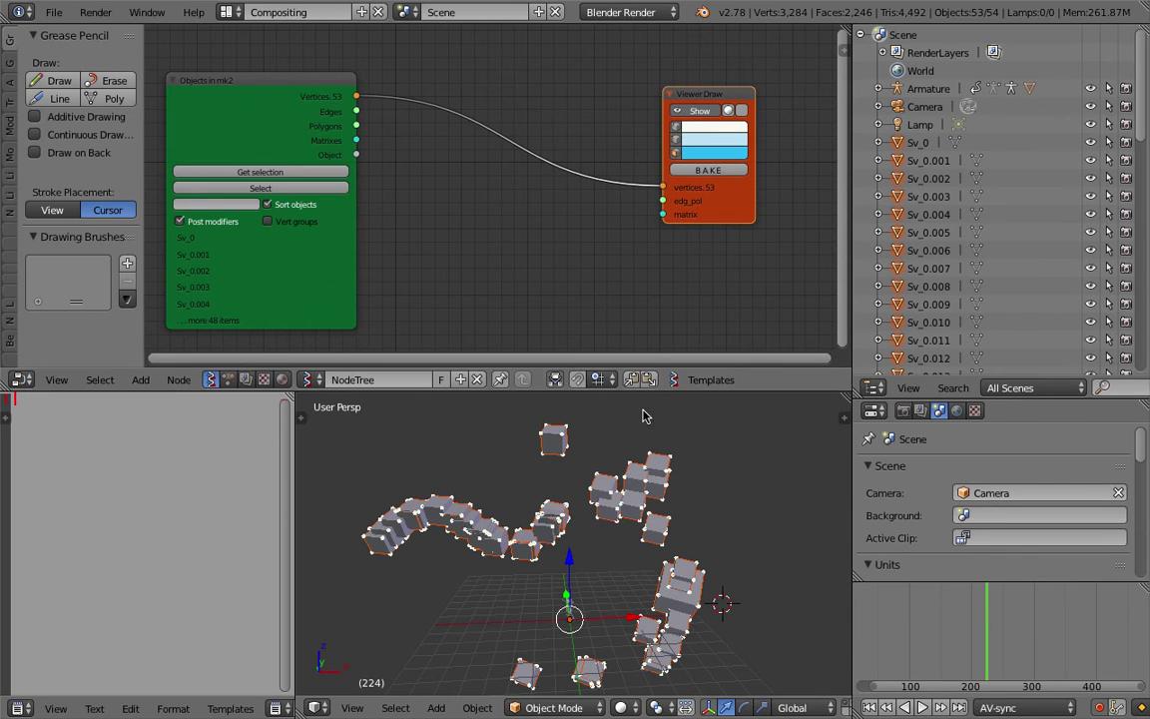
key("shift+a")
left_click(459, 221)
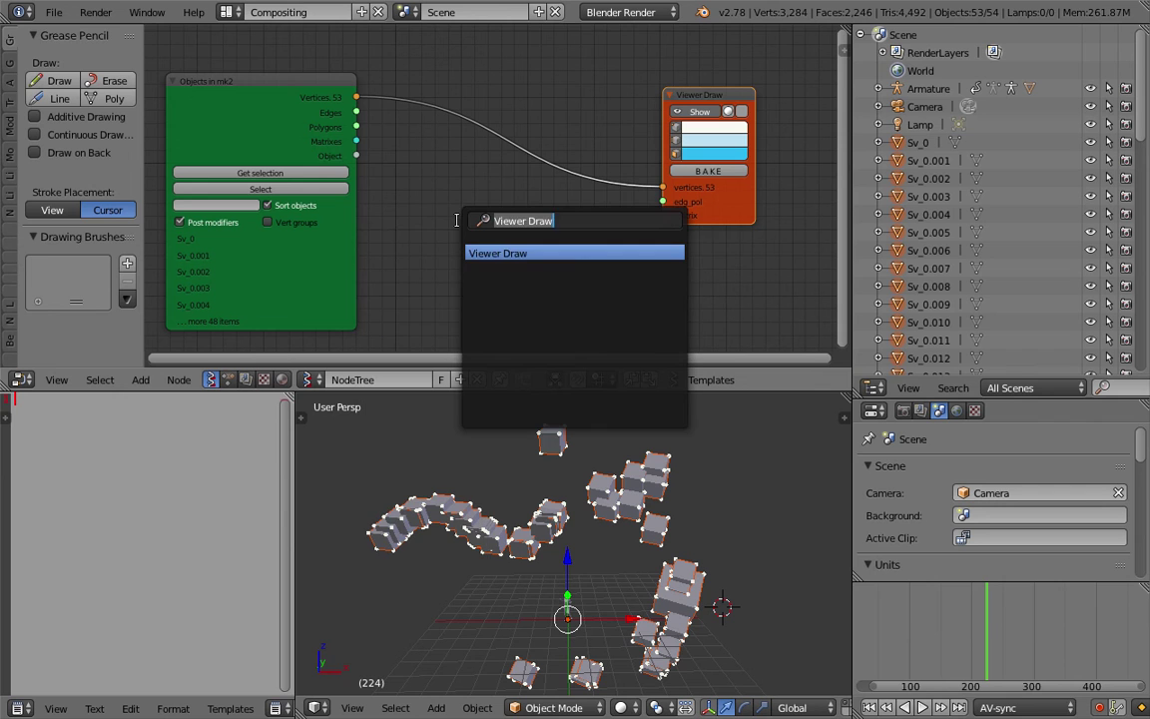
type("list i")
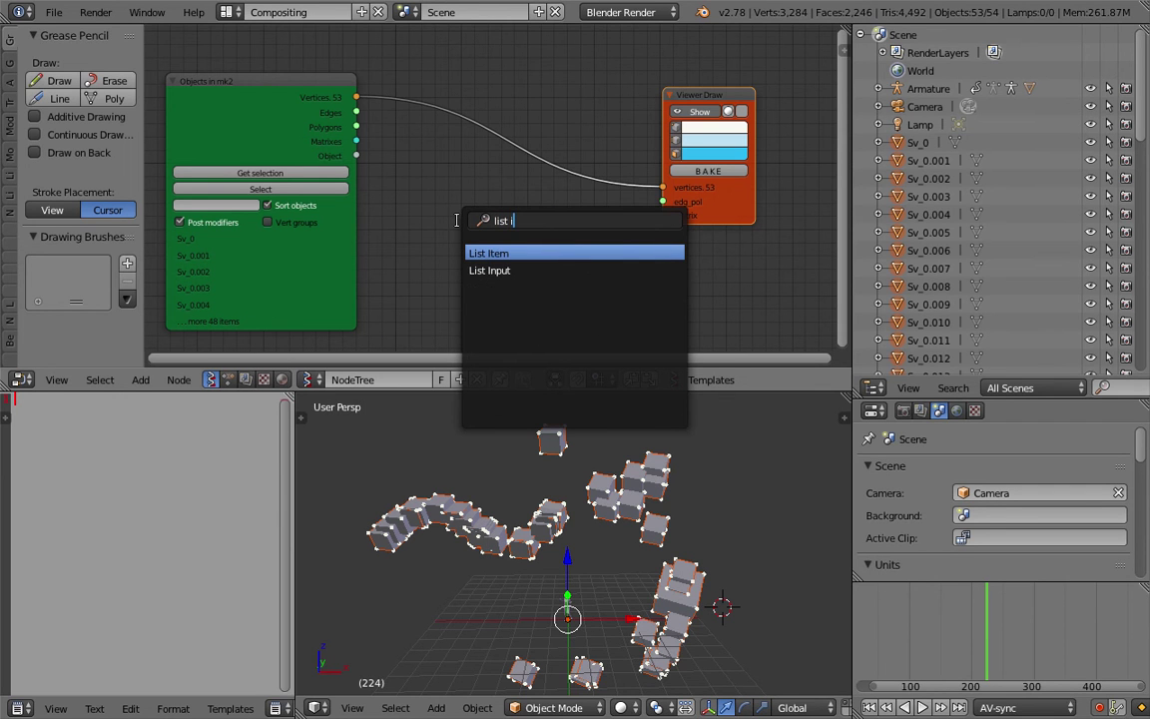
key("Return")
left_click(458, 142)
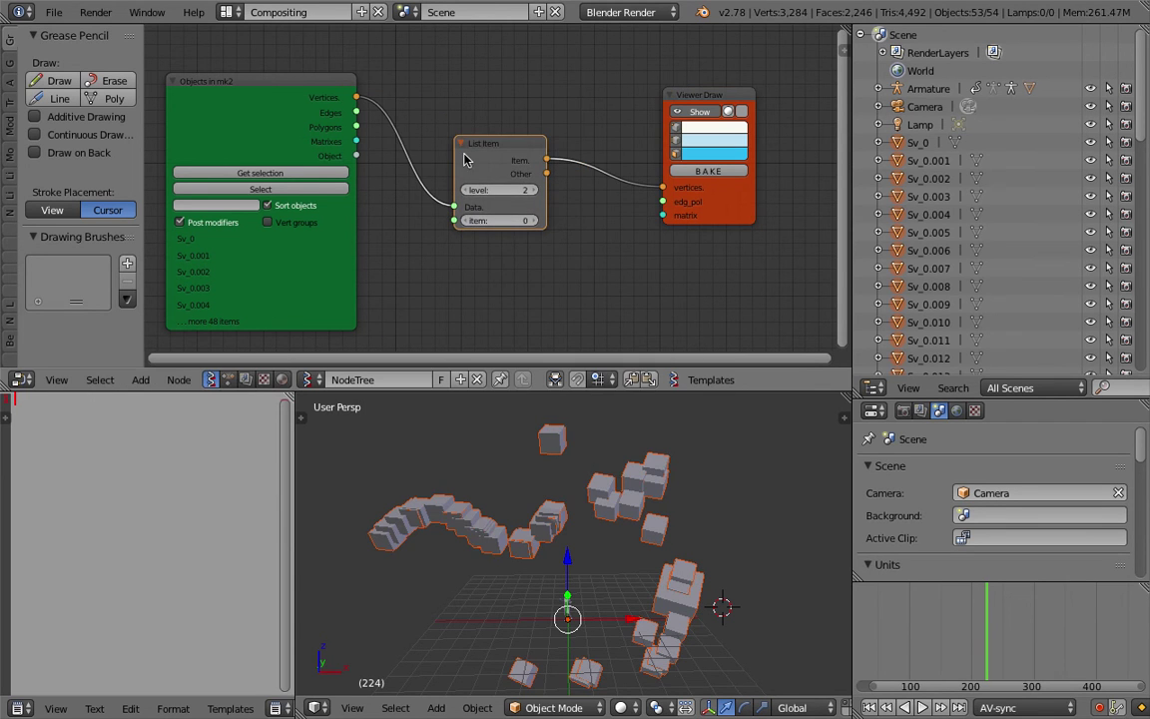
Switch the List Item index between 1 and 0 and inspect which cube corner each picks, ending at 0.
left_click(534, 224)
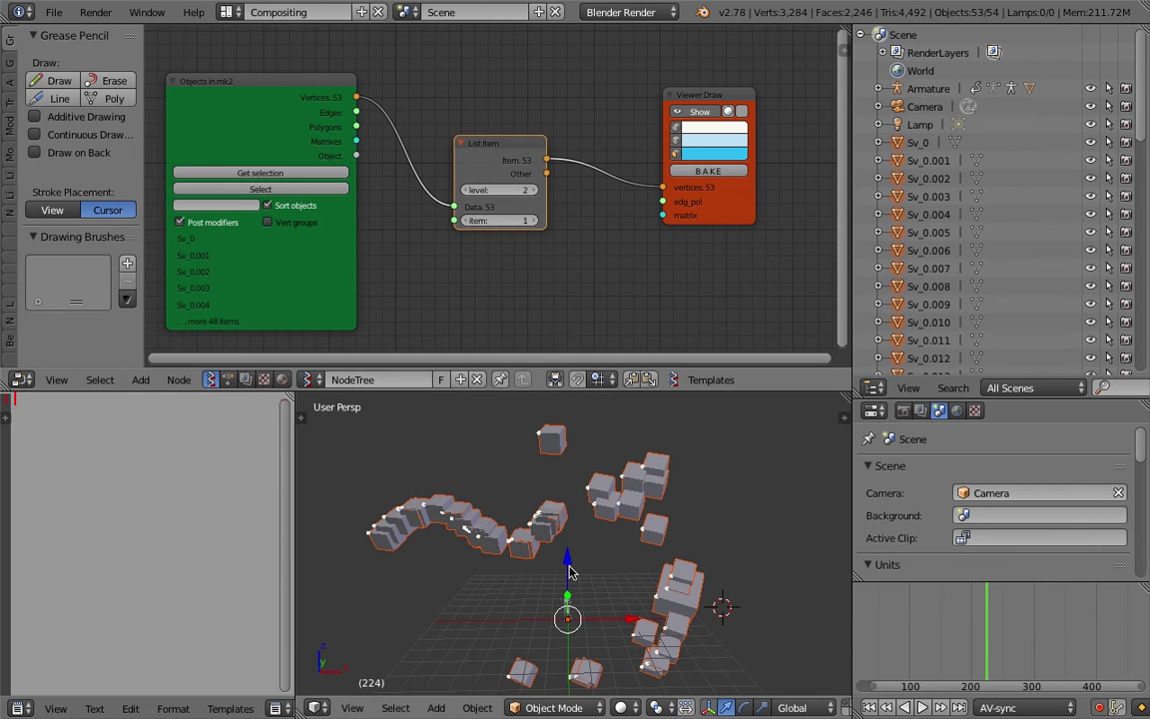
mouse_move(571, 569)
middle_mouse_down()
mouse_move(594, 522)
mouse_move(521, 416)
middle_mouse_up()
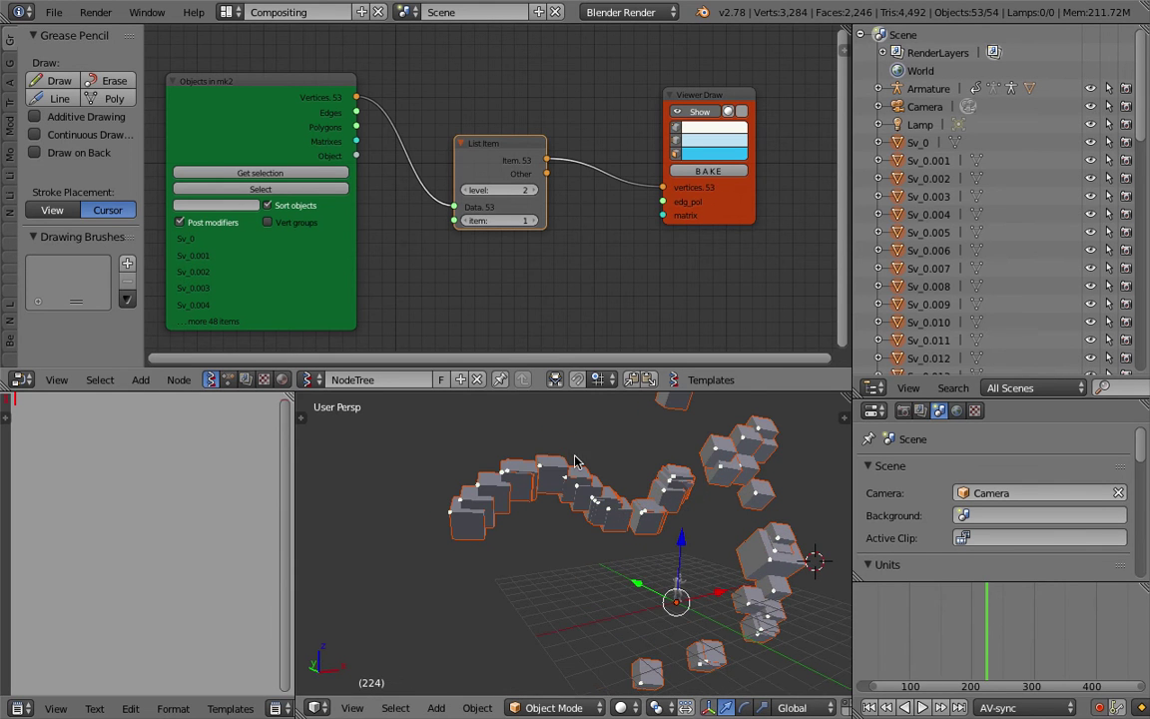
left_click(465, 219)
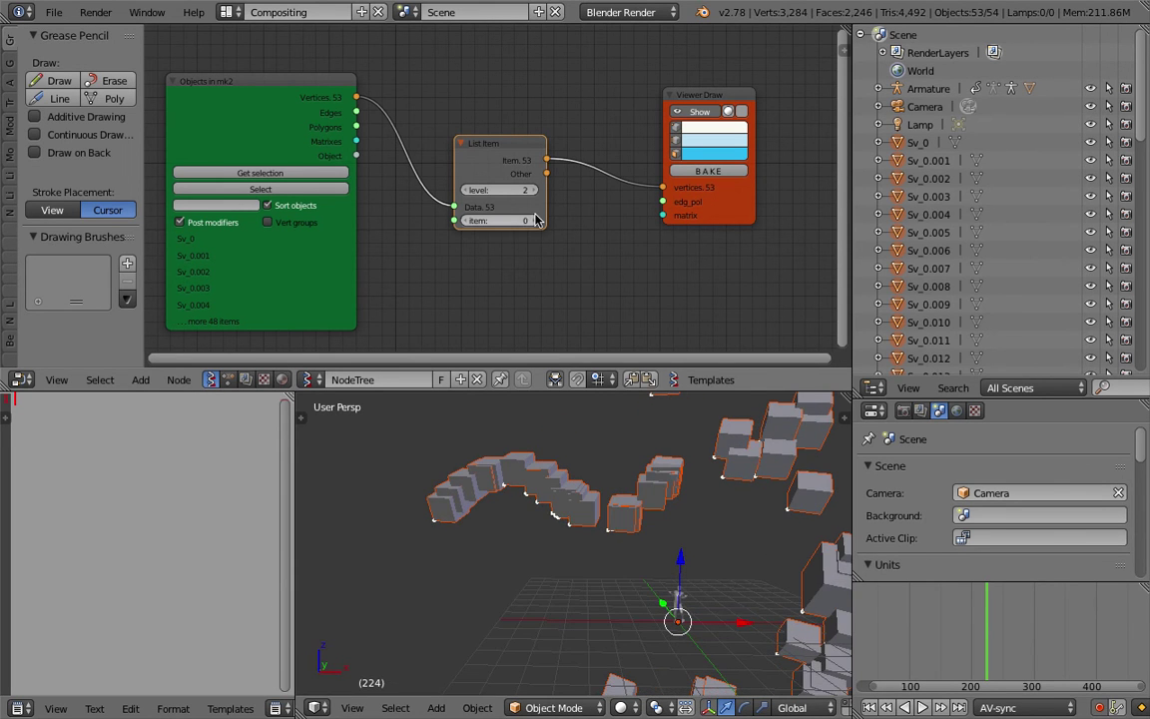
left_click(534, 221)
scroll(604, 514, "down", 2)
middle_click_drag(621, 519, 555, 530)
left_click(466, 222)
left_click(466, 222)
middle_click_drag(569, 484, 590, 510)
middle_click_drag(704, 516, 575, 531)
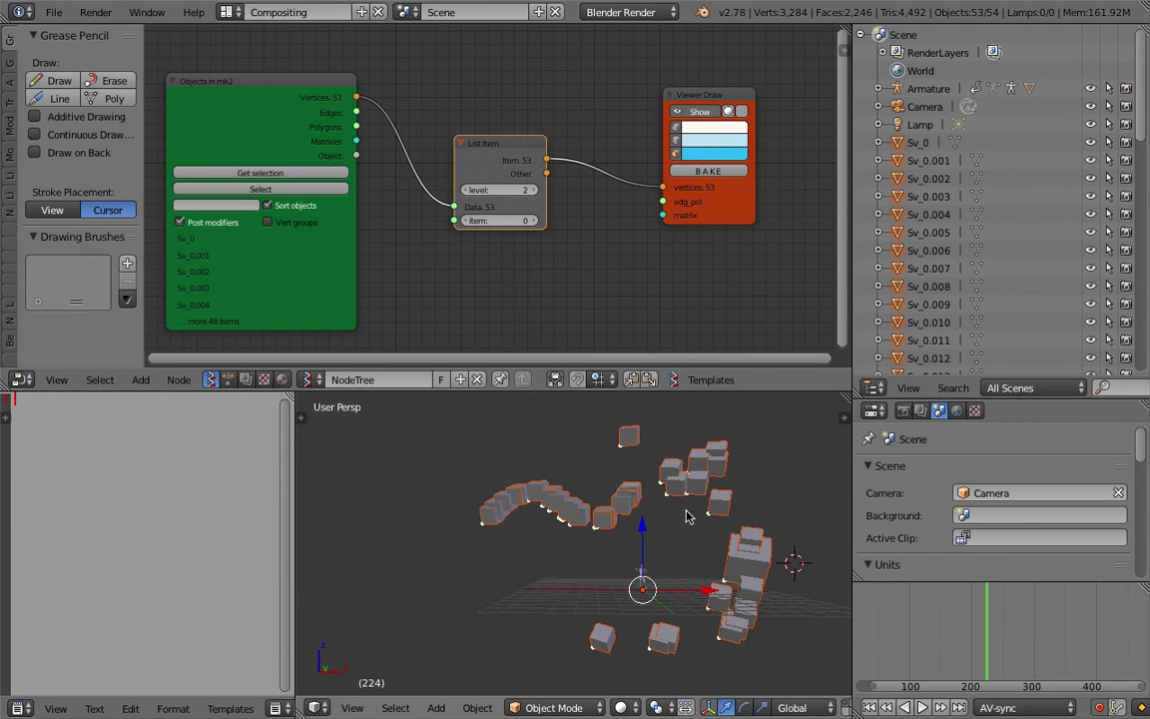
Insert a UV Connection node into the link between List Item and Viewer Draw.
middle_click_drag(625, 232, 554, 230)
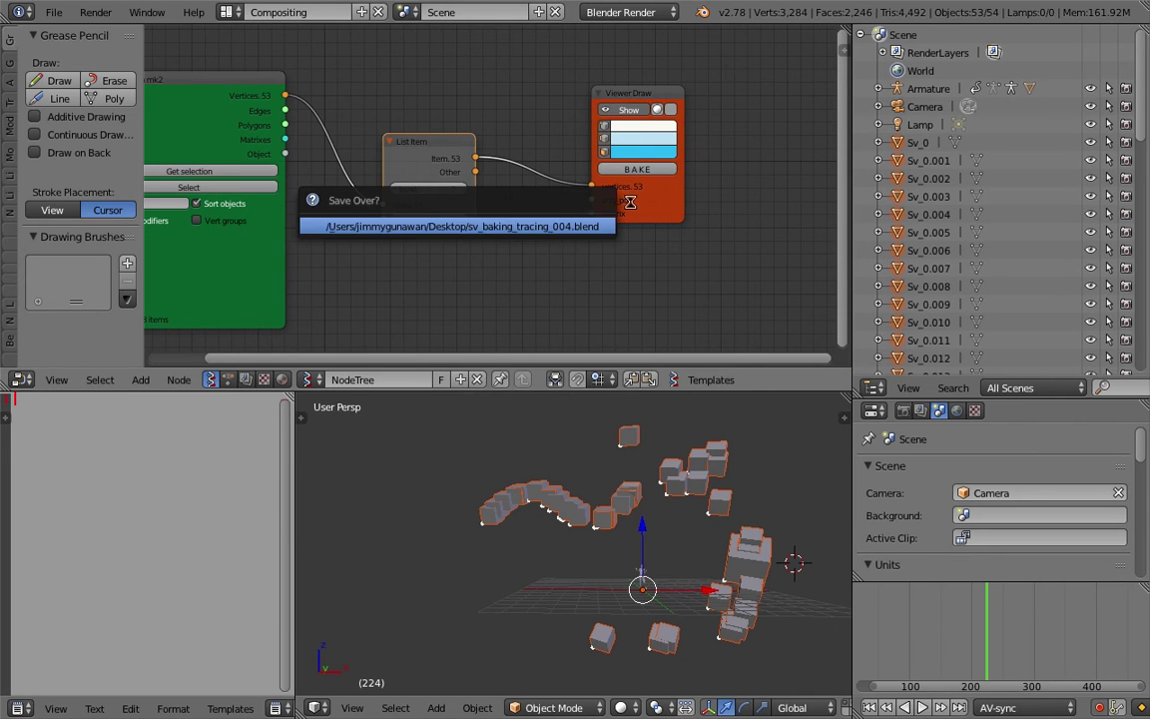
left_click_drag(659, 202, 728, 216)
key("space")
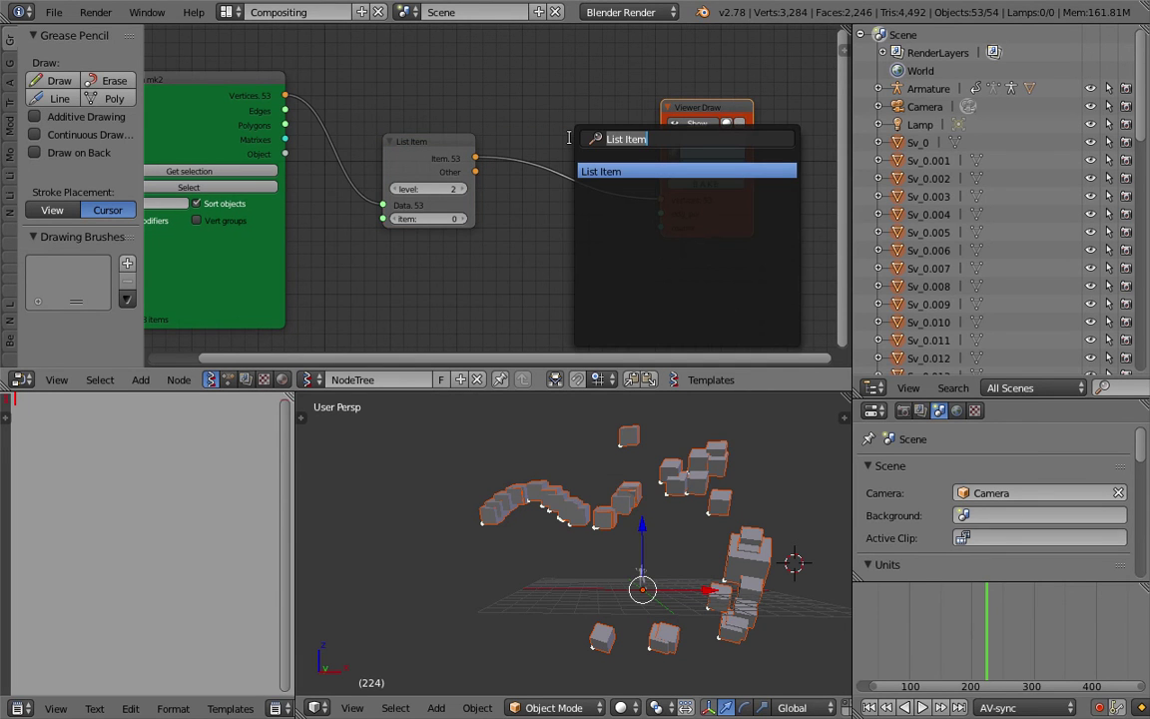
type("uv")
key("Return")
left_click(603, 222)
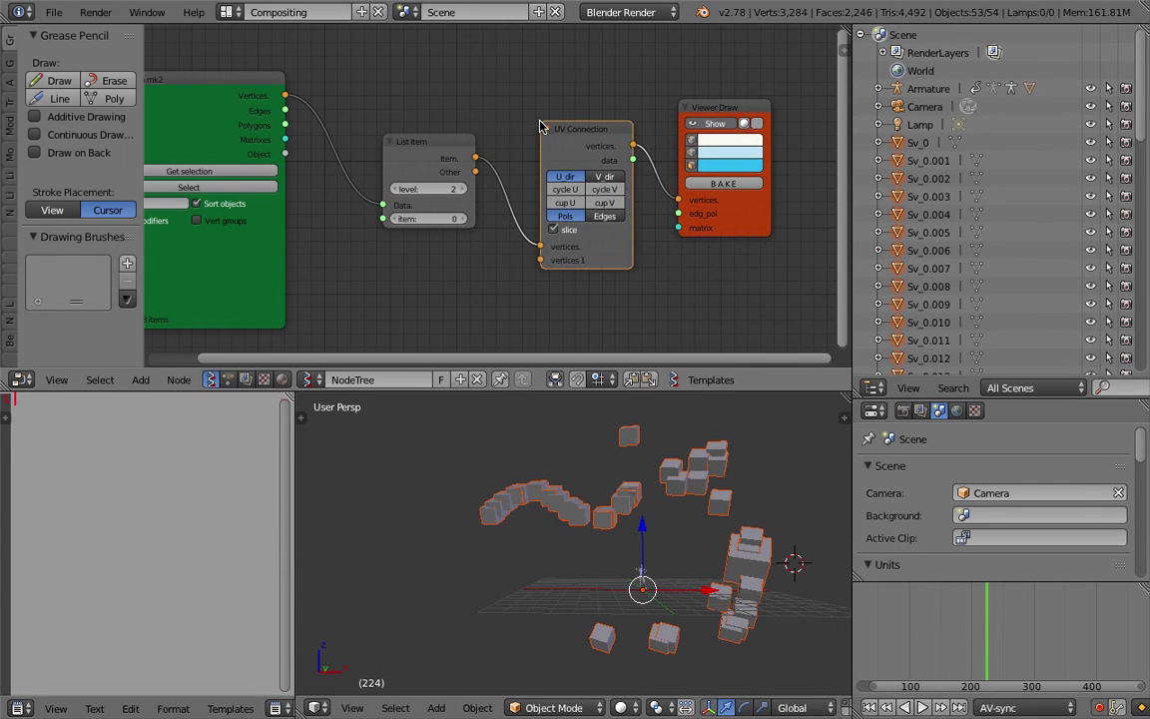
Set UV Connection to Edges and V_dir, and connect its data output to Viewer Draw's edg_pol input.
left_click(602, 222)
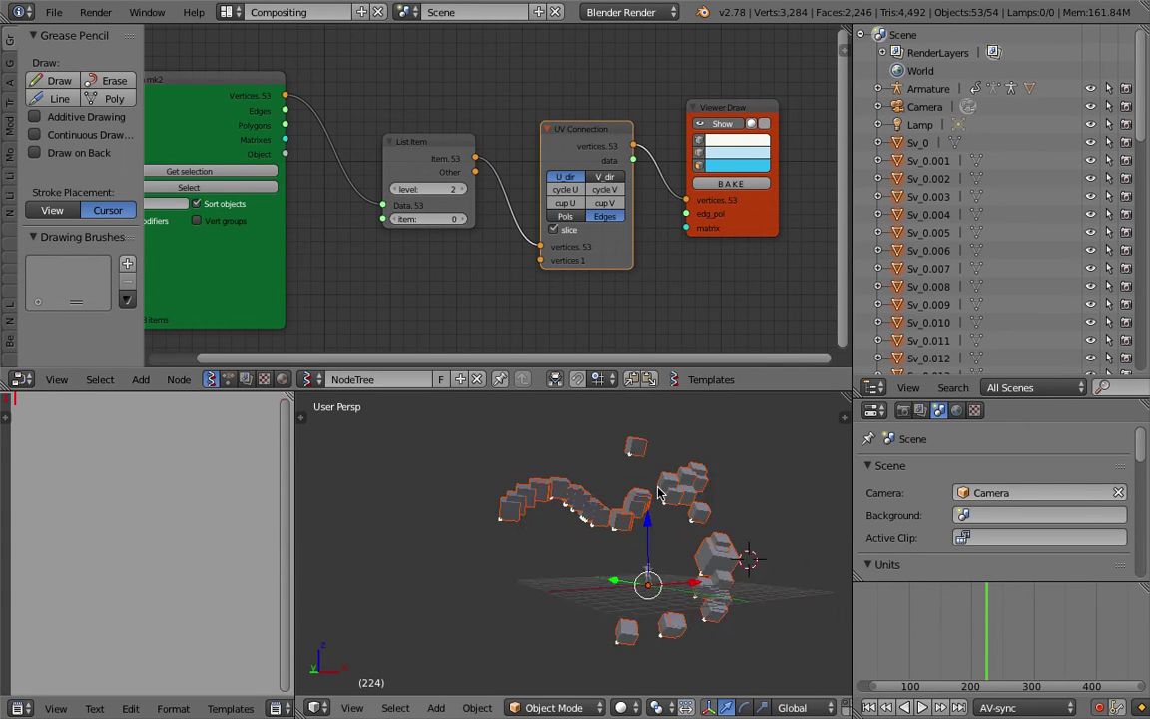
left_click_drag(633, 160, 686, 213)
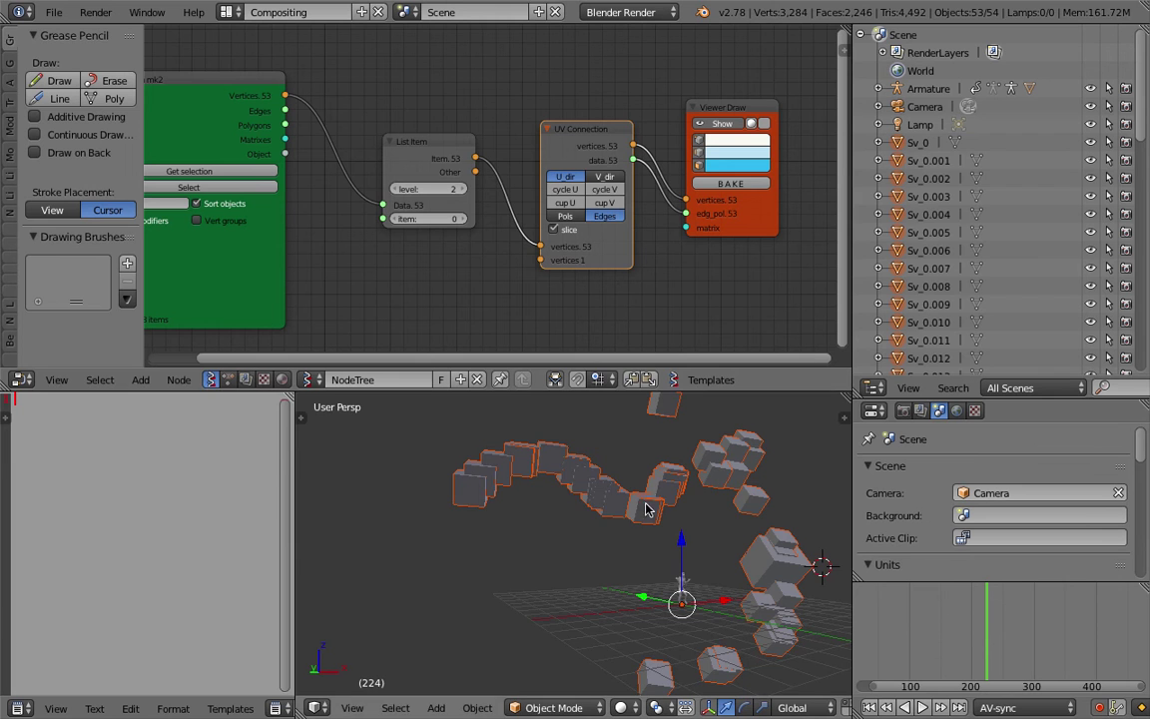
left_click(604, 177)
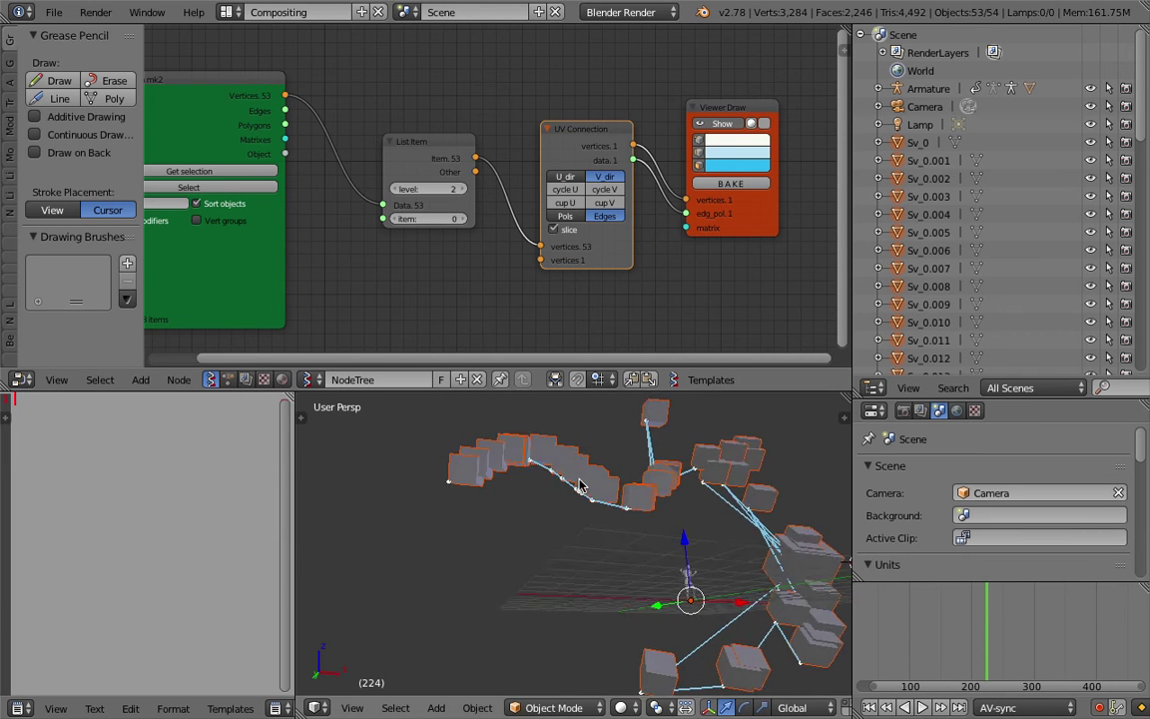
Change the 3D viewport to wireframe shading and inspect the line traced along the cube trail.
middle_click_drag(639, 539, 566, 536)
scroll(518, 530, "up", 2)
mouse_move(483, 510)
middle_mouse_down()
mouse_move(531, 493)
mouse_move(608, 510)
mouse_move(472, 459)
middle_mouse_up()
key("z")
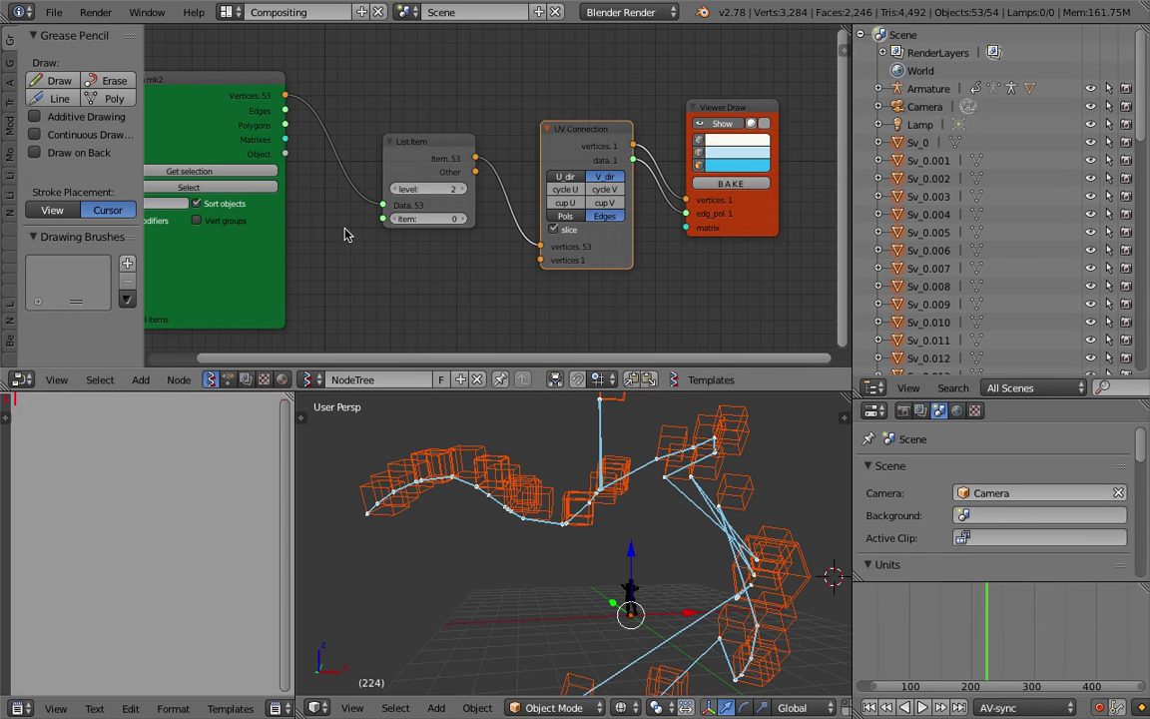
Step the List Item index through the cube corners to preview each traced line, and return it to 0.
scroll(413, 198, "up", 1)
left_click(459, 223)
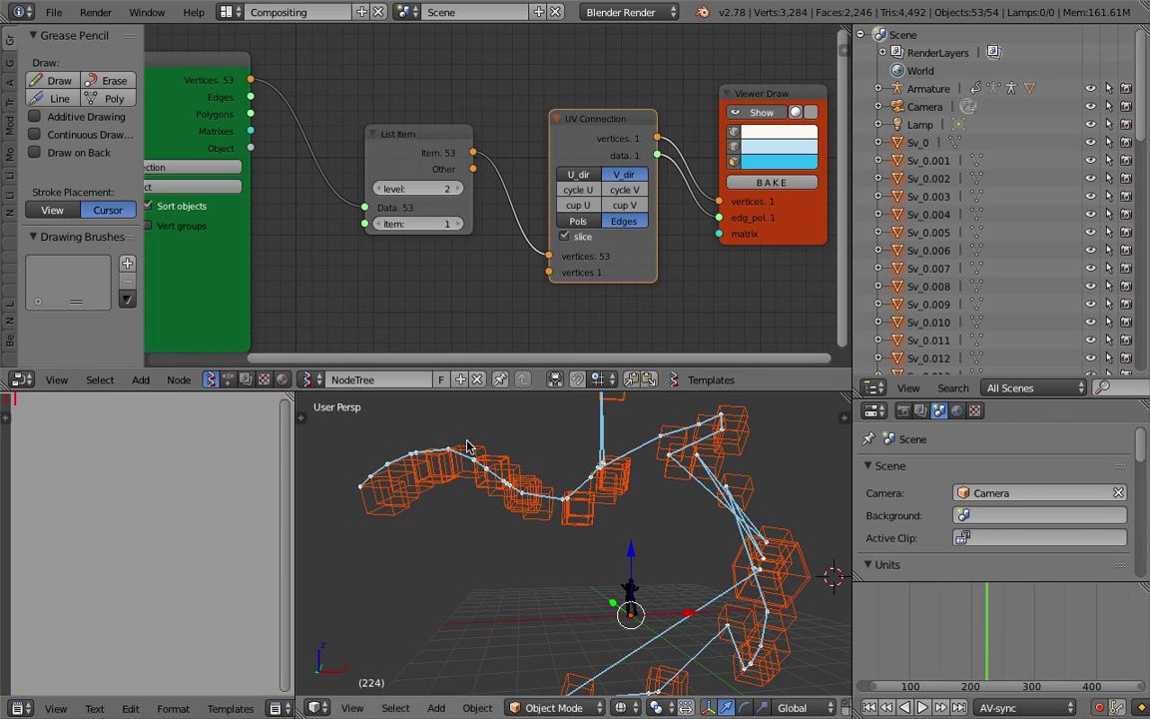
middle_click_drag(471, 447, 540, 445)
left_click(460, 223)
left_click(460, 224)
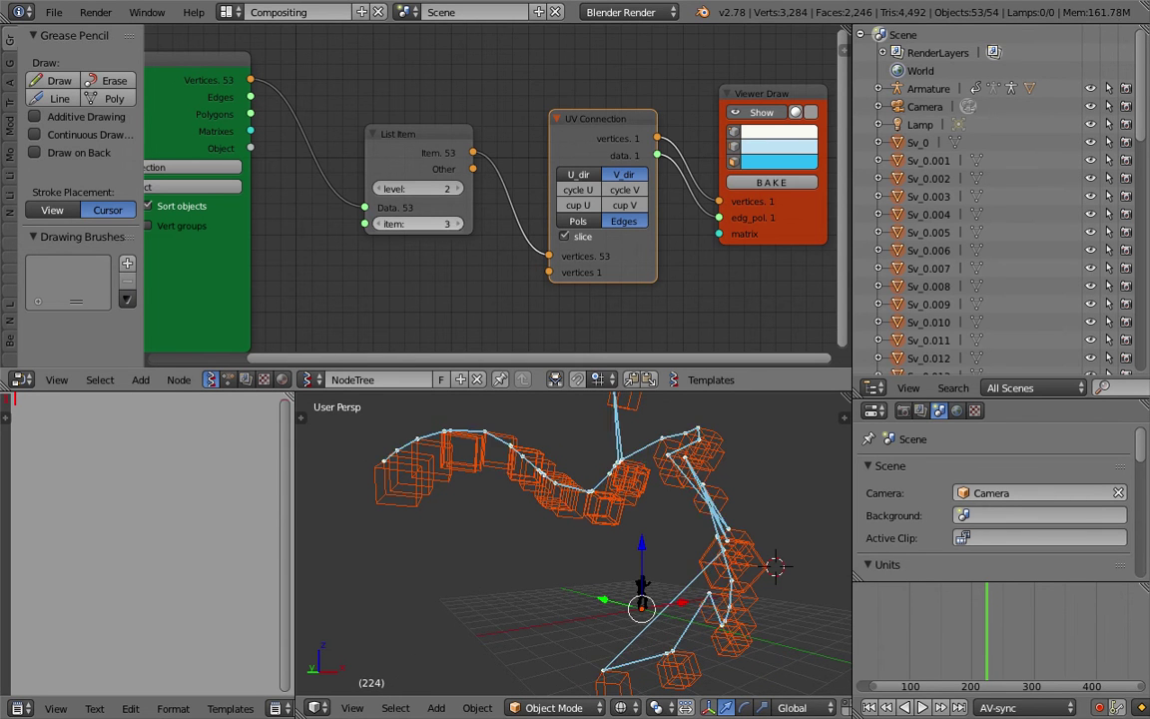
left_click(459, 224)
left_click(459, 224)
left_click(460, 224)
left_click(460, 224)
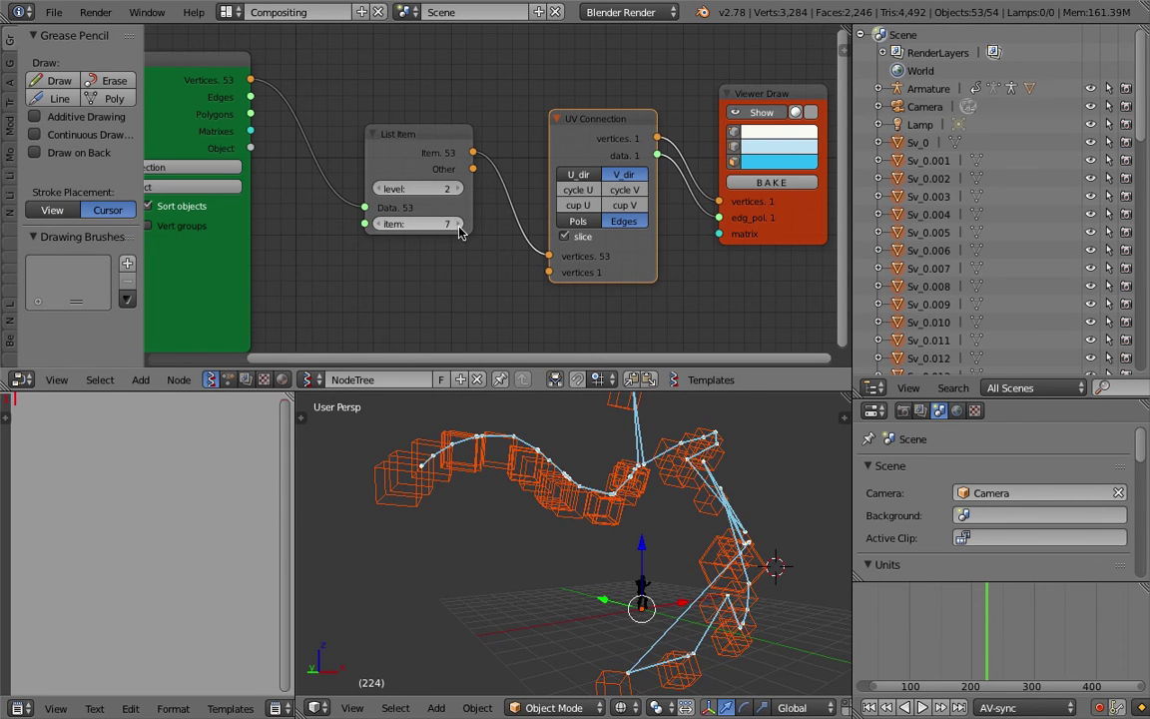
left_click(459, 224)
left_click(381, 227)
left_click(380, 226)
scroll(380, 227, "down", 2)
middle_click_drag(380, 227, 484, 196)
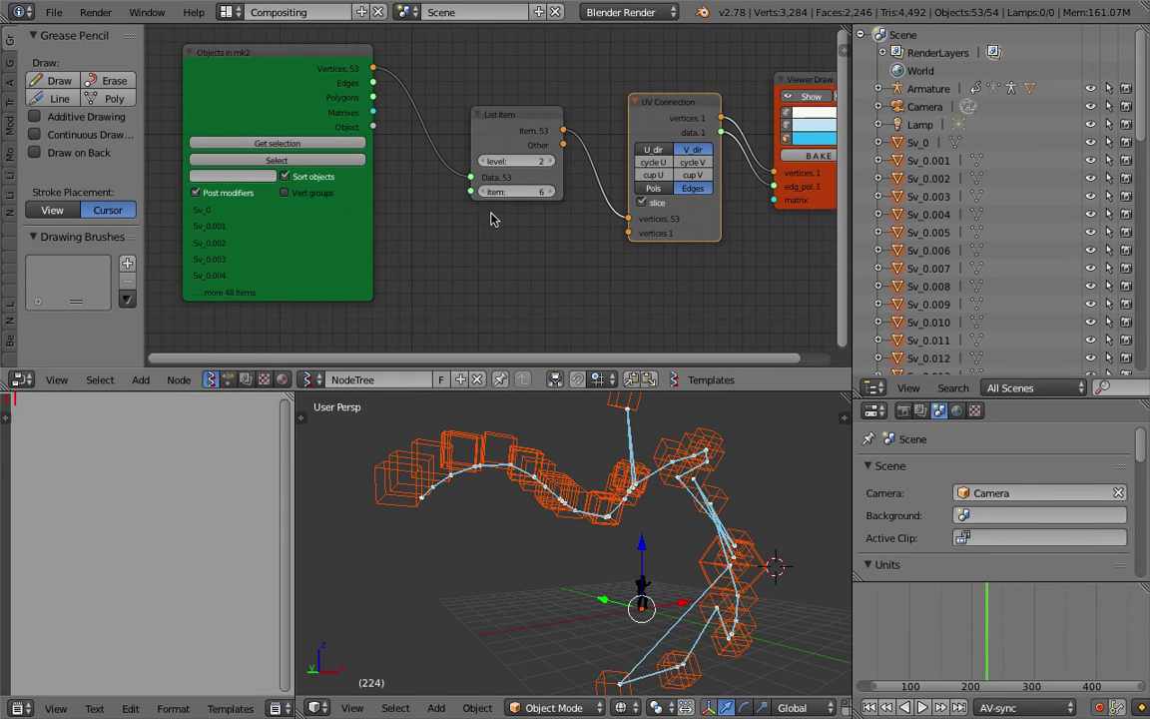
left_click(488, 194)
left_click(506, 191)
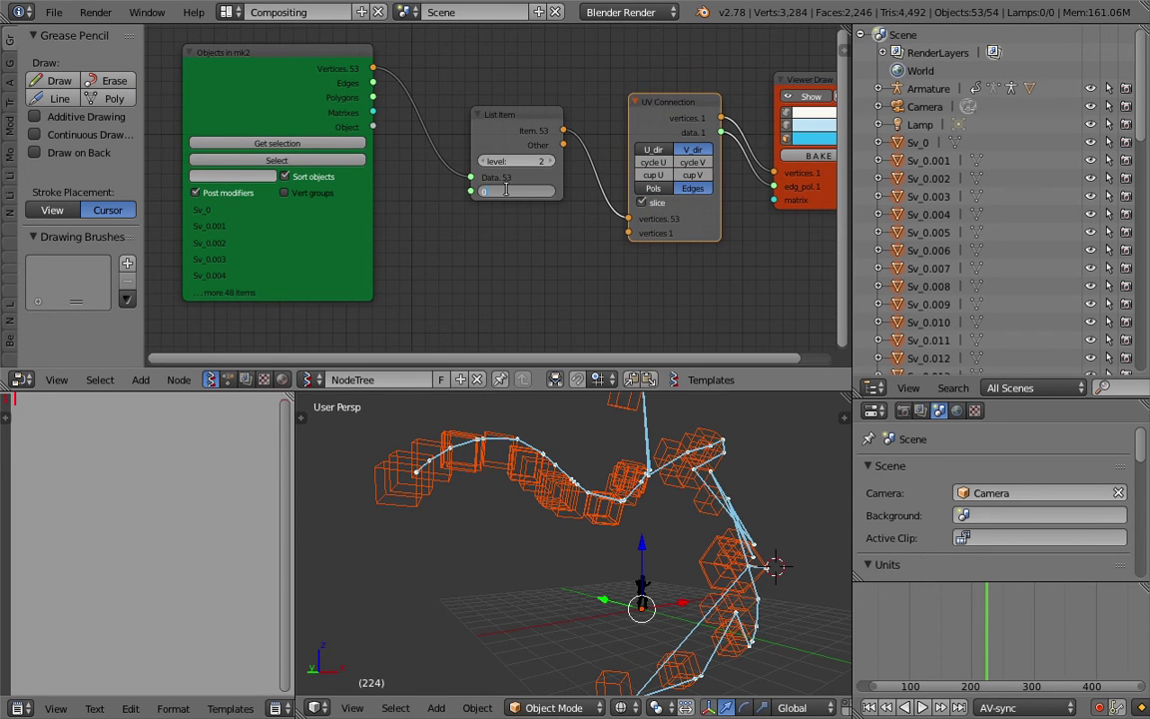
key("Return")
Add a Range Int node below the List Item node.
middle_click_drag(437, 278, 473, 252)
key("shift+a")
left_click(473, 252)
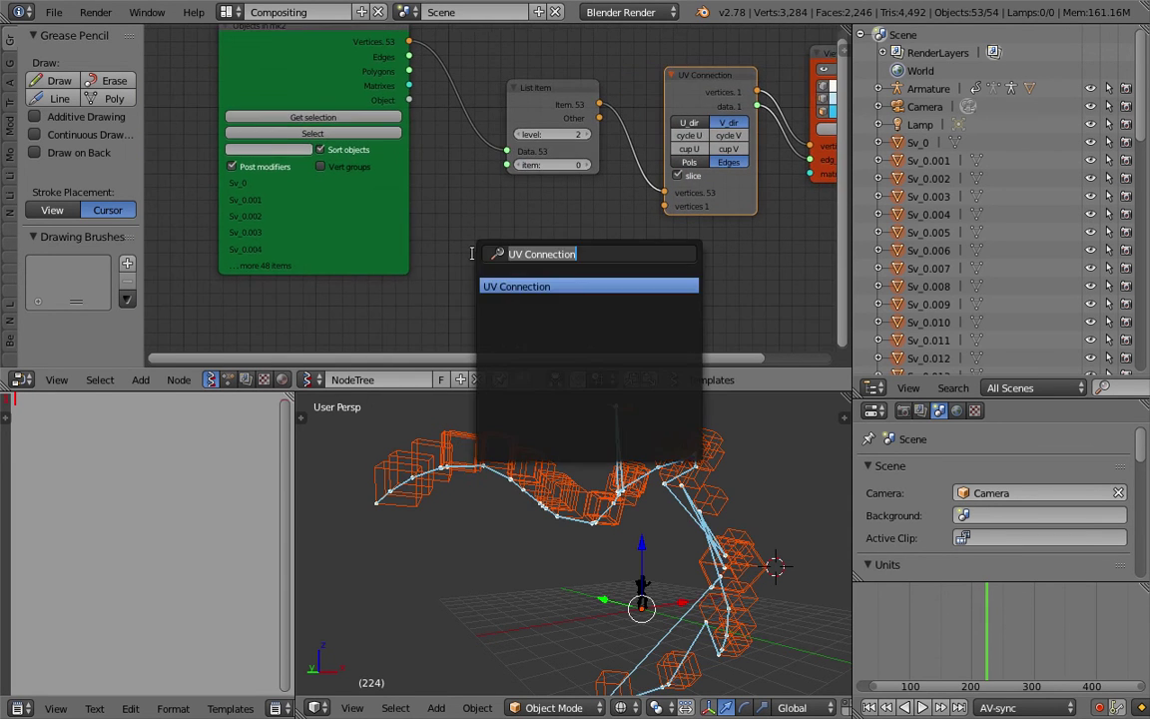
type("rang")
key("Down")
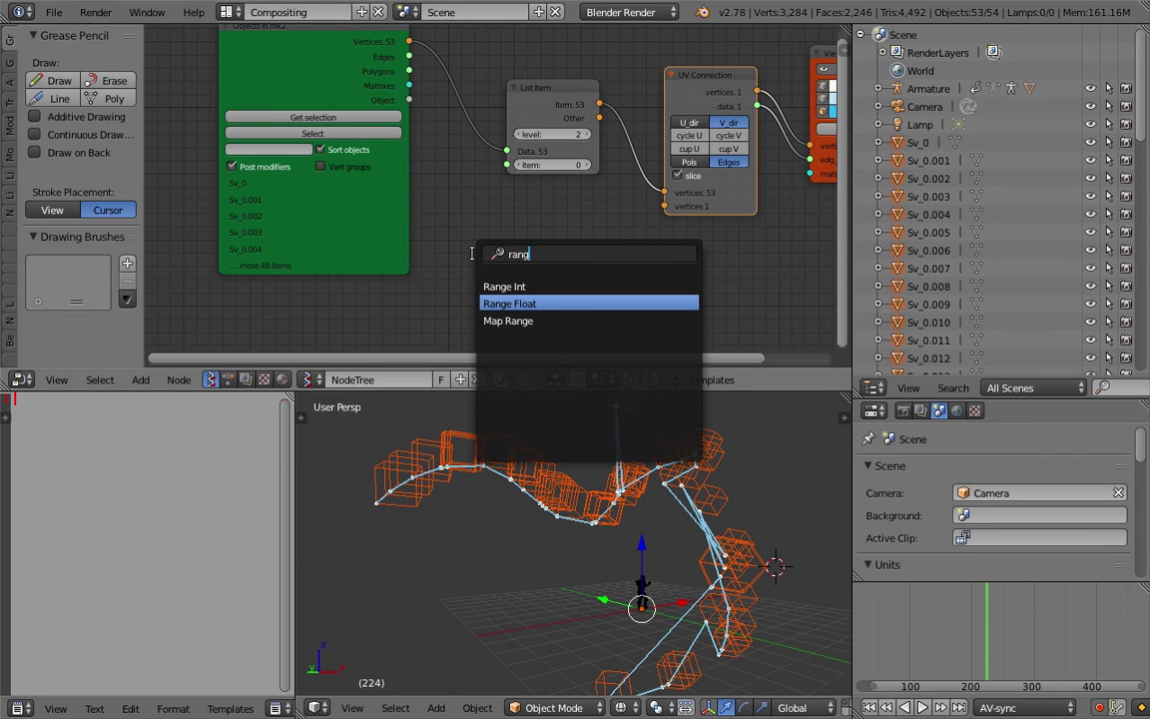
key("Up")
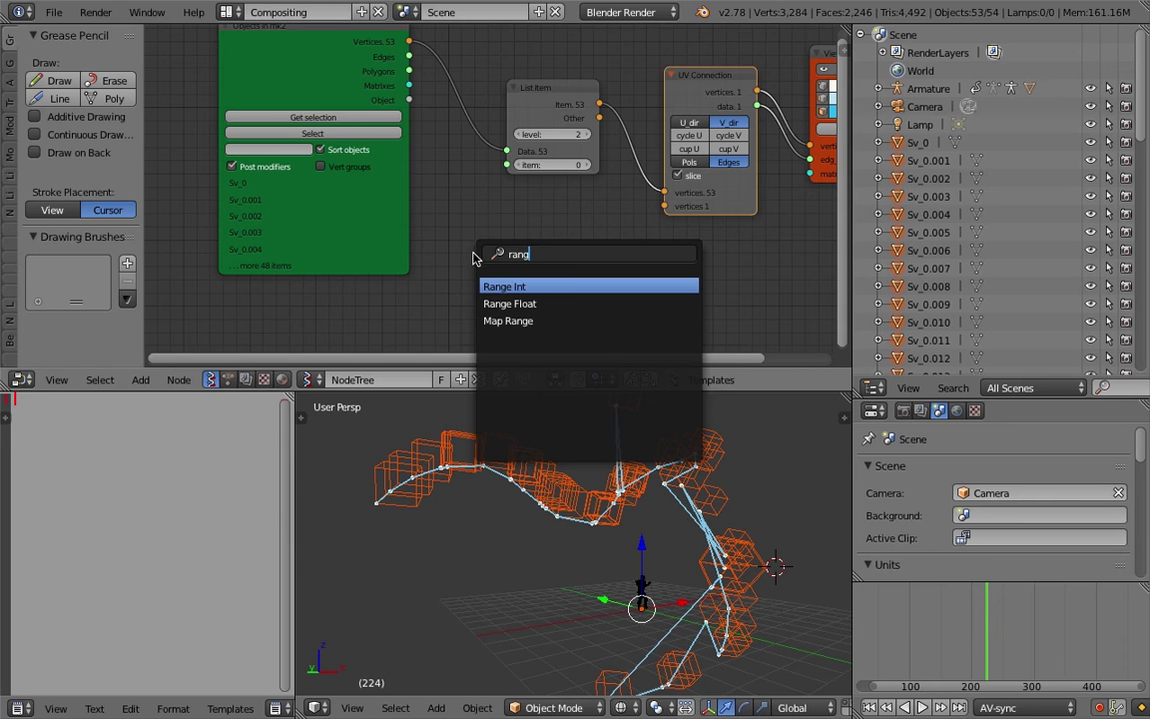
key("Return")
left_click(491, 244)
Set the Range Int stop to 8, connect its Range output to List Item's item input and inspect the traced lines.
left_click(508, 292)
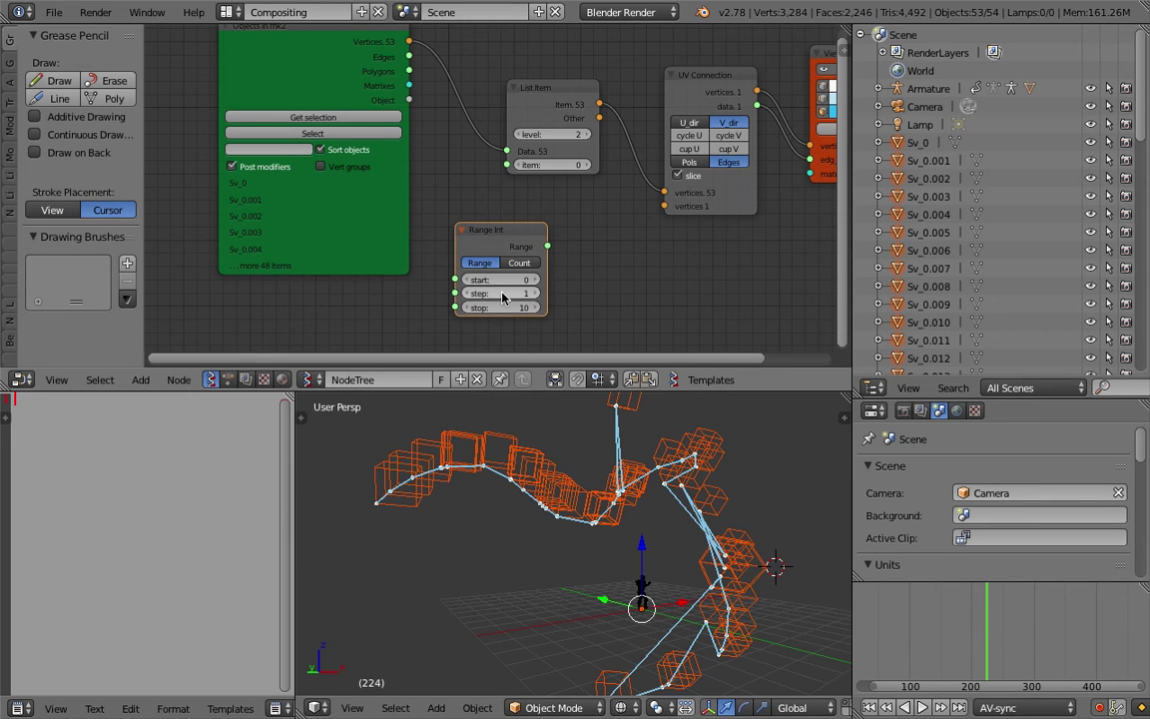
key("Tab")
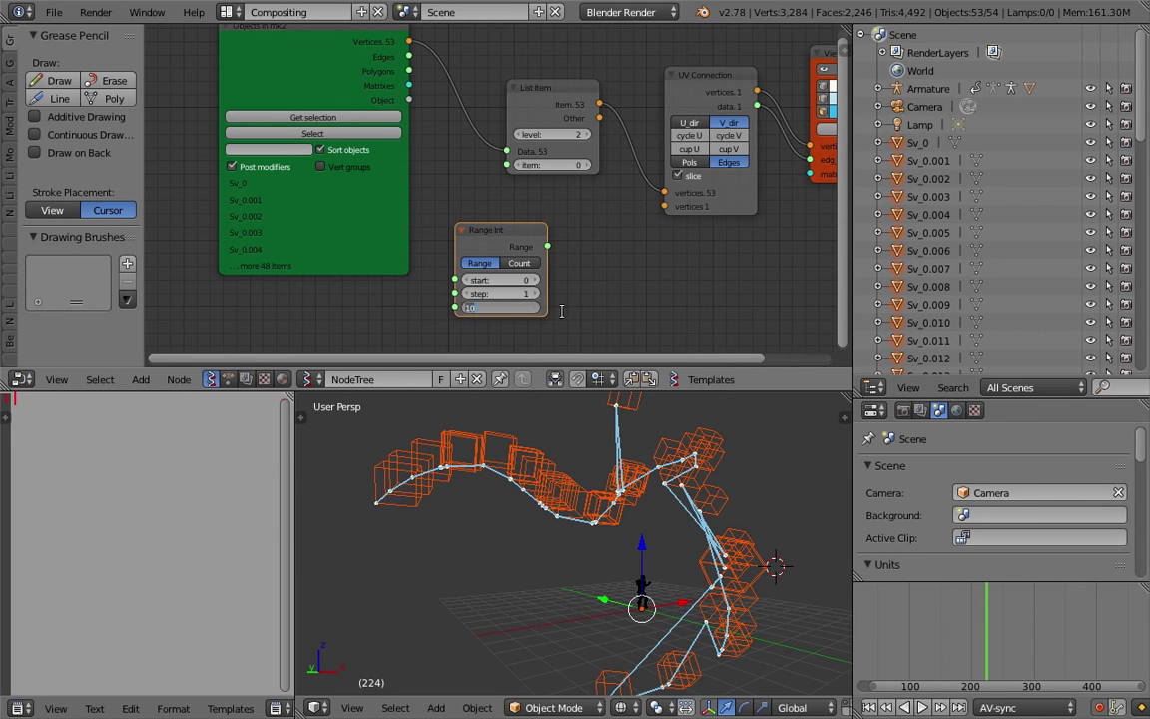
key("Return")
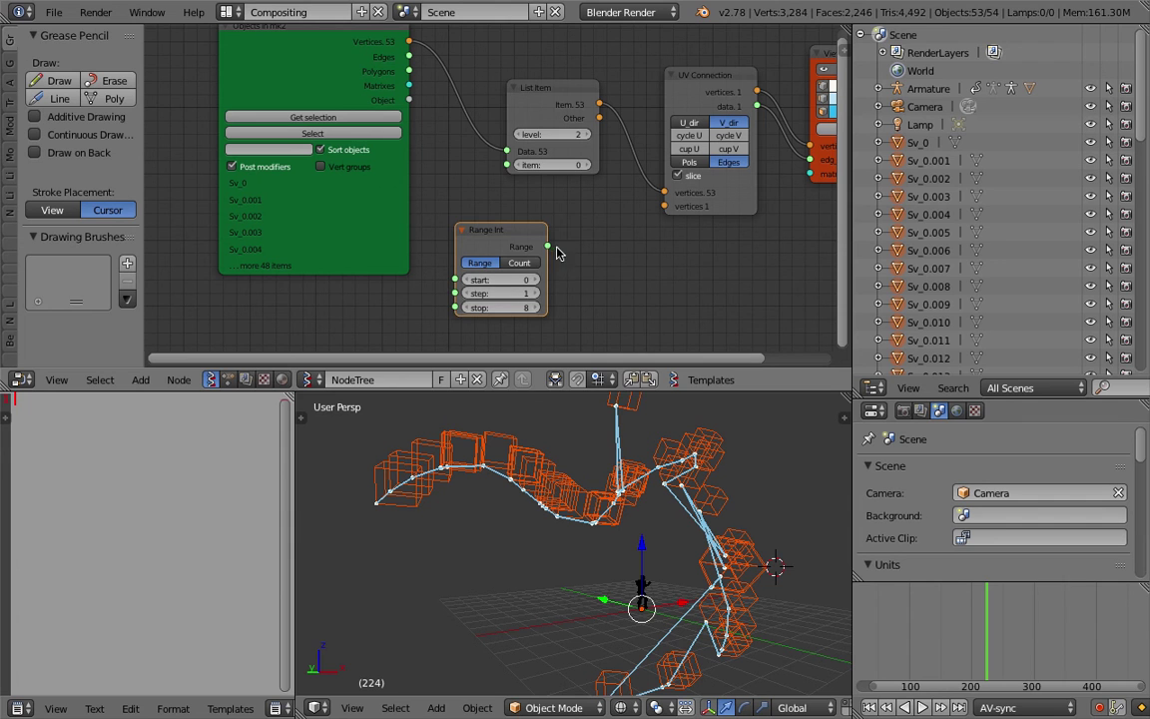
left_click_drag(547, 245, 508, 164)
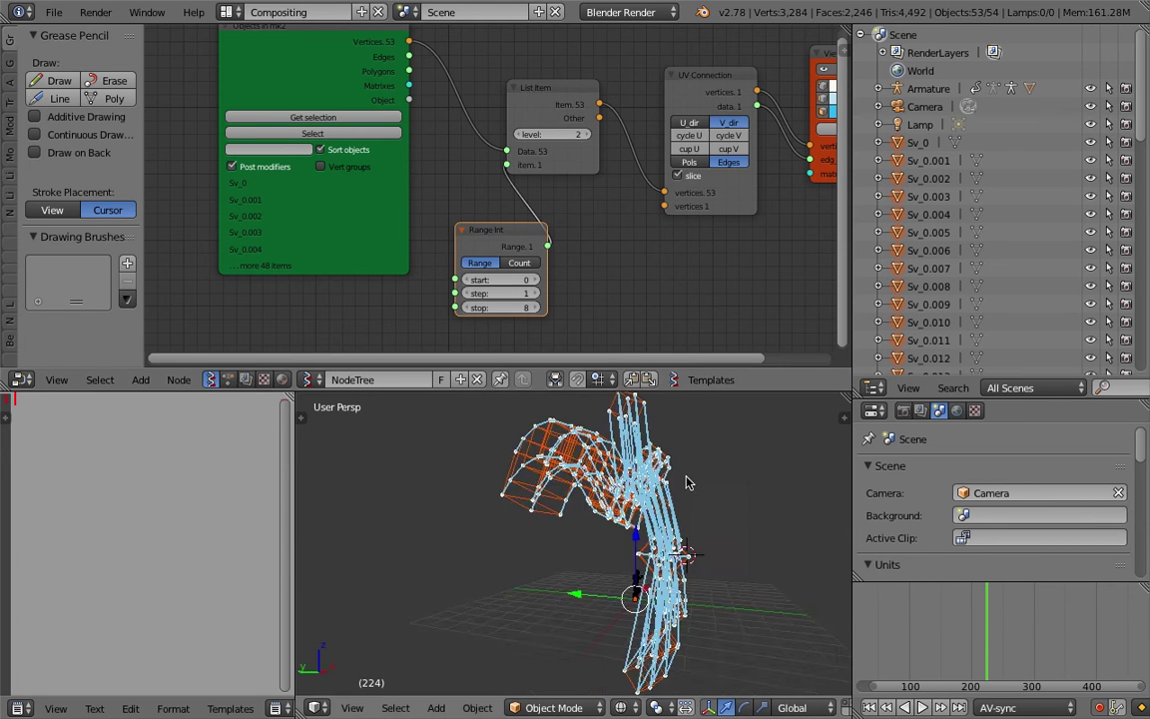
middle_click_drag(520, 464, 567, 494)
scroll(630, 534, "down", 3)
scroll(630, 553, "up", 3)
middle_click_drag(603, 551, 644, 552)
Insert a Separate Loose Parts node between UV Connection and Viewer Draw, and link UV Connection's data output to its Poly Egde input.
middle_click_drag(754, 124, 710, 133)
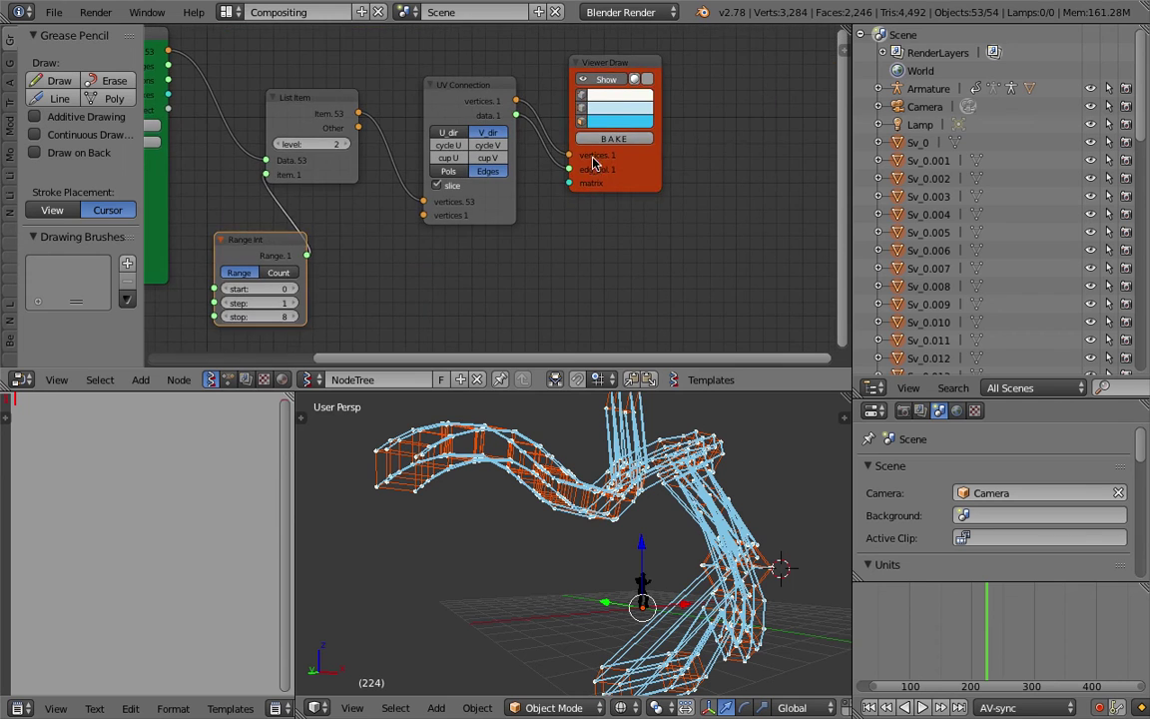
mouse_move(636, 175)
left_mouse_down()
mouse_move(722, 150)
mouse_move(744, 174)
left_mouse_up()
mouse_move(671, 176)
middle_mouse_down()
mouse_move(646, 181)
mouse_move(607, 162)
middle_mouse_up()
key("shift+a")
left_click(514, 205)
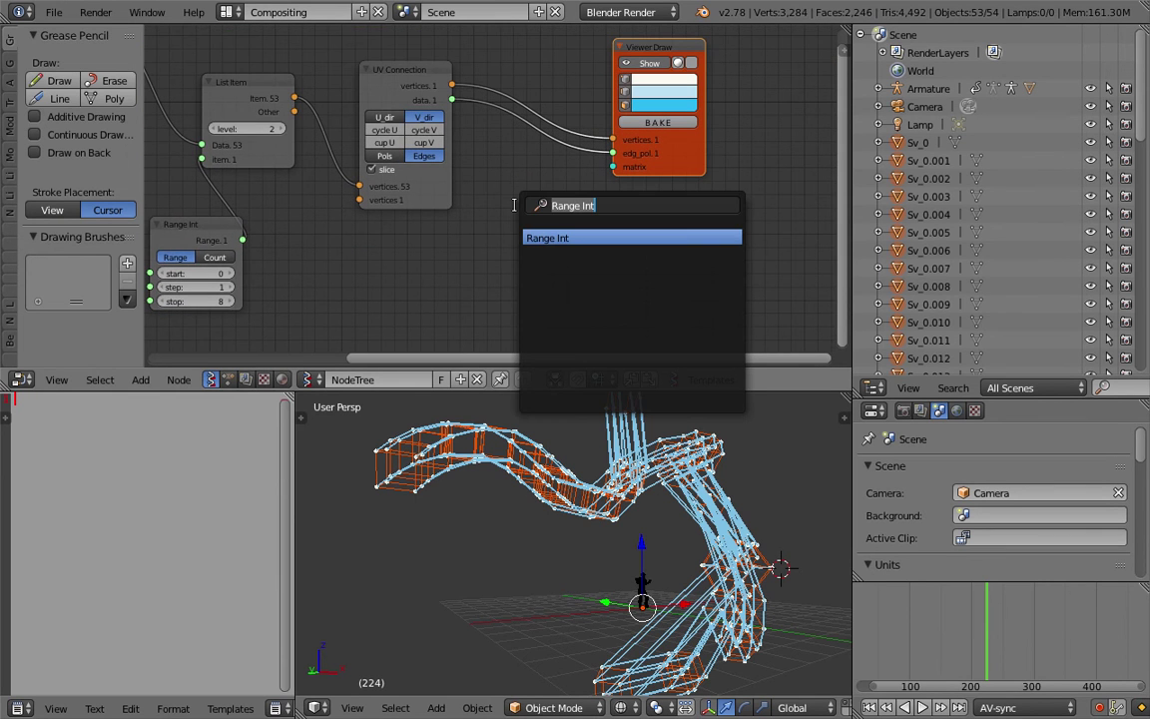
type("sepa")
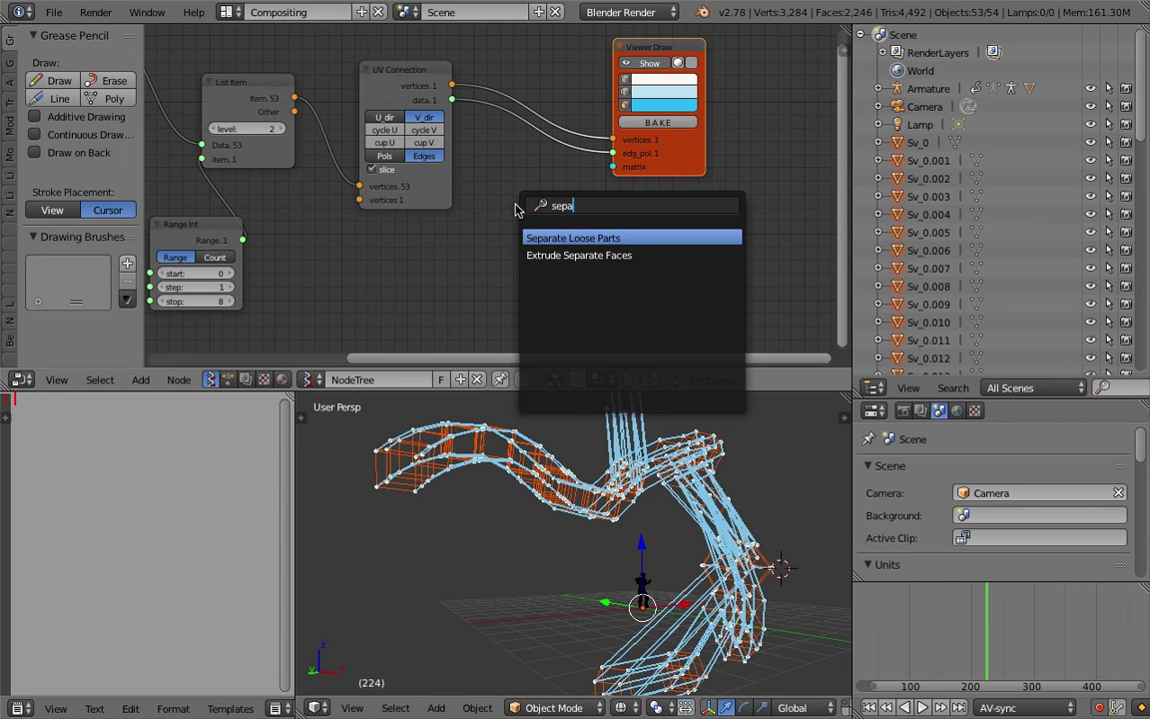
key("Return")
left_click(454, 108)
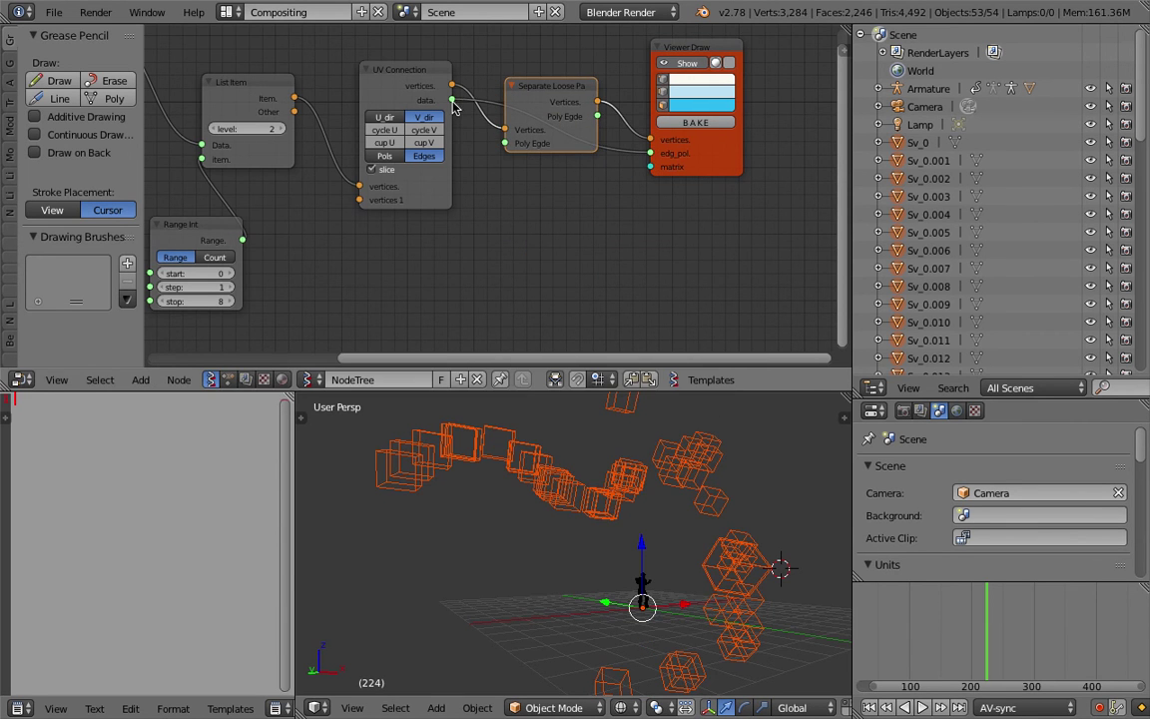
left_click_drag(453, 104, 510, 149)
Add a Polyline Viewer node below Viewer Draw and connect Separate Loose Parts' Vertices output to its vertices input.
middle_click_drag(601, 214, 547, 219)
key("shift+a")
left_click(546, 218)
type("po")
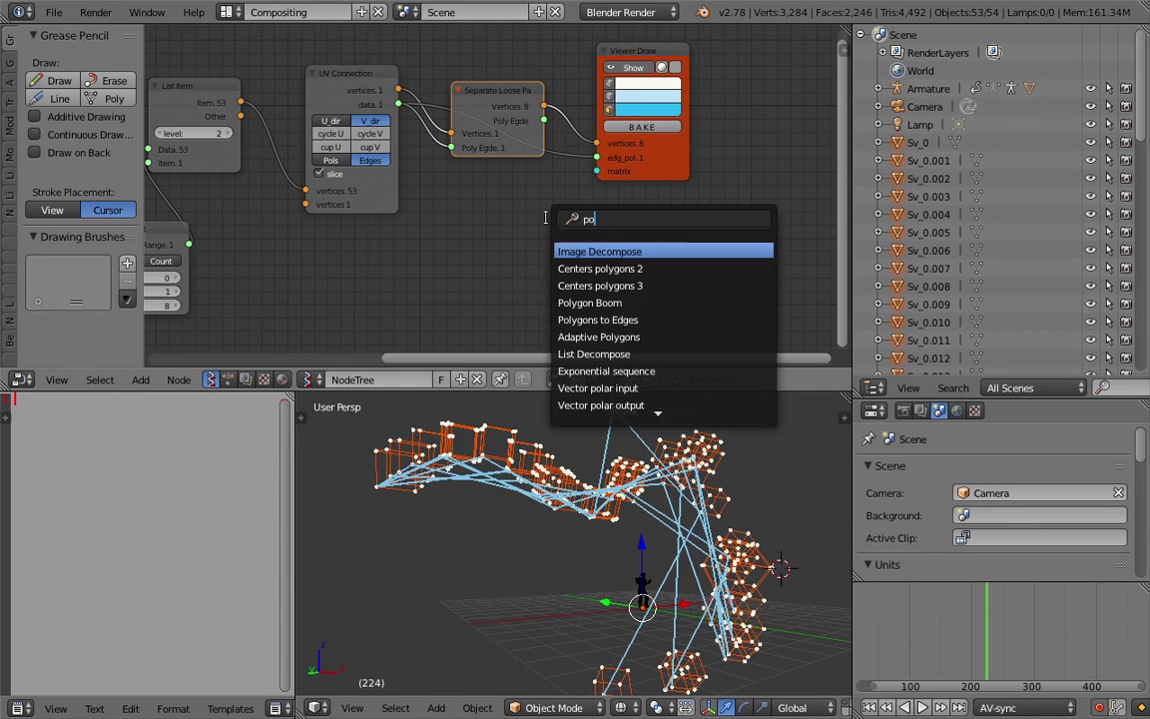
type("ly")
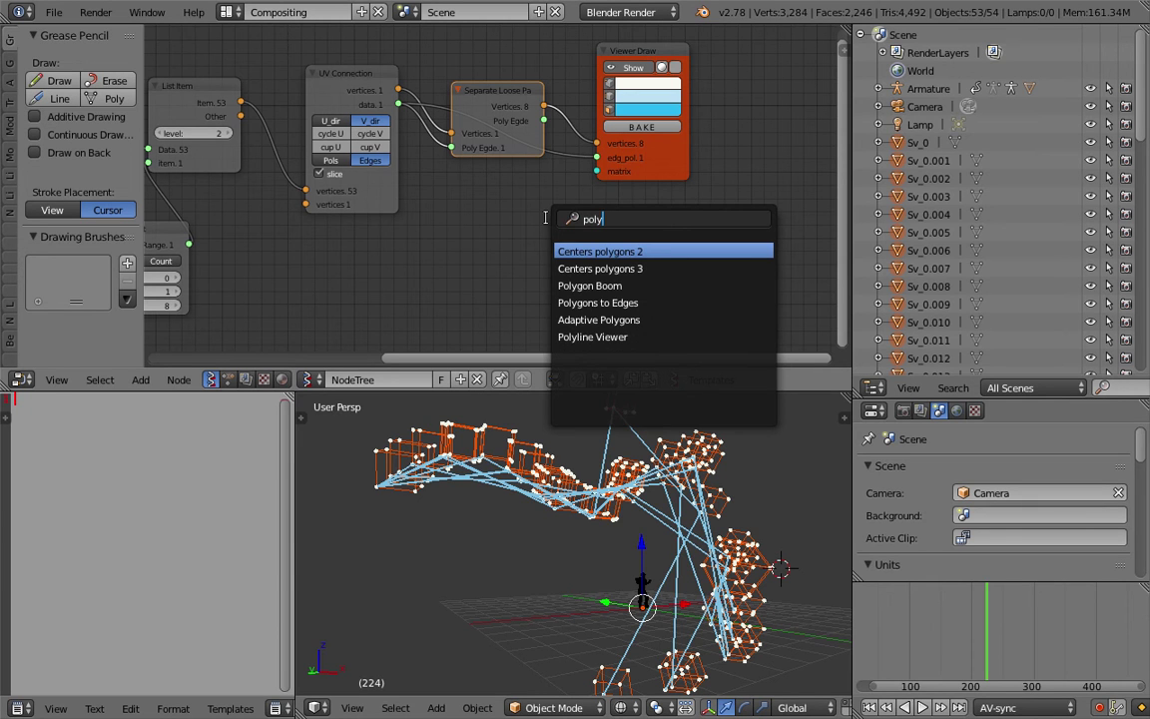
key("Down")
key("Down")
key("Down")
key("Down")
key("Down")
key("Return")
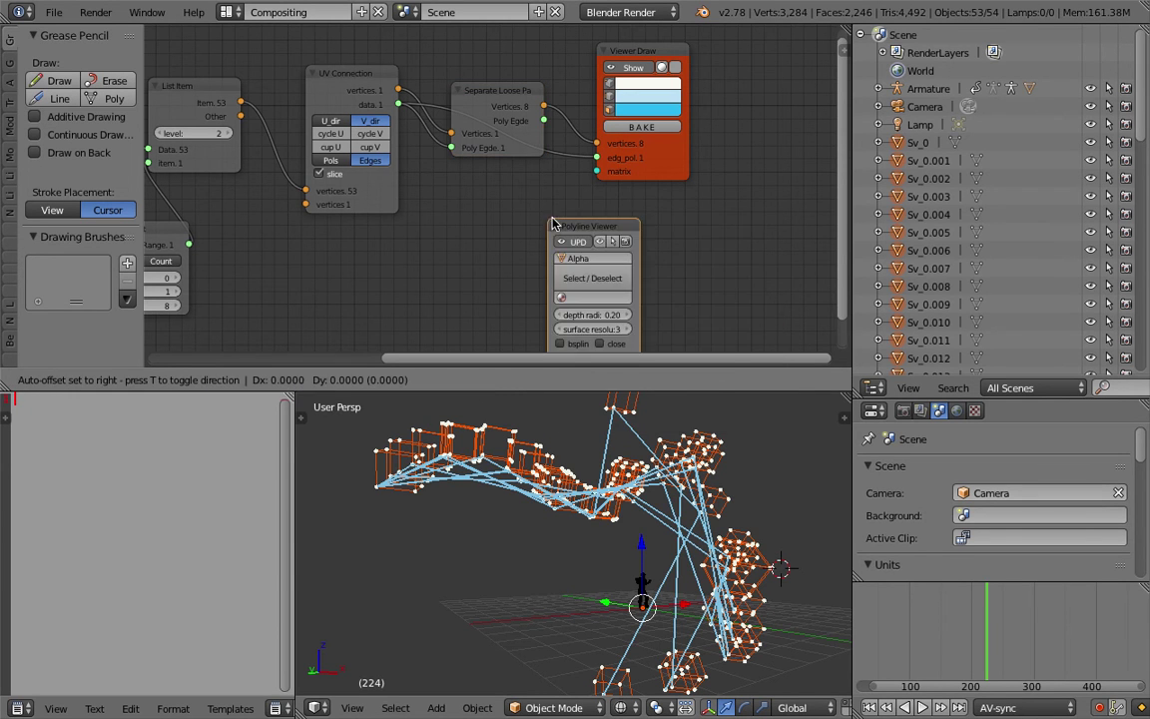
left_click(644, 185)
left_click_drag(544, 106, 644, 324)
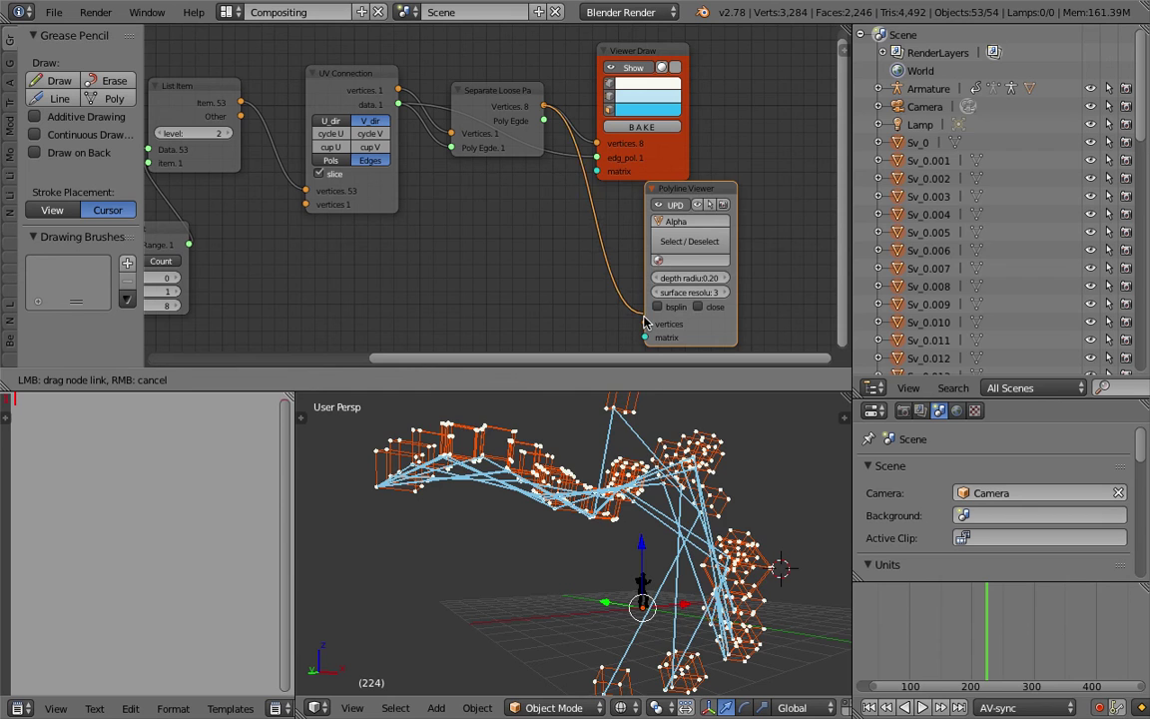
Move the Viewer Draw node clear of Polyline Viewer, turn off its display, and shift Separate Loose Parts slightly.
left_click_drag(648, 52, 685, 42)
middle_click_drag(619, 490, 637, 494)
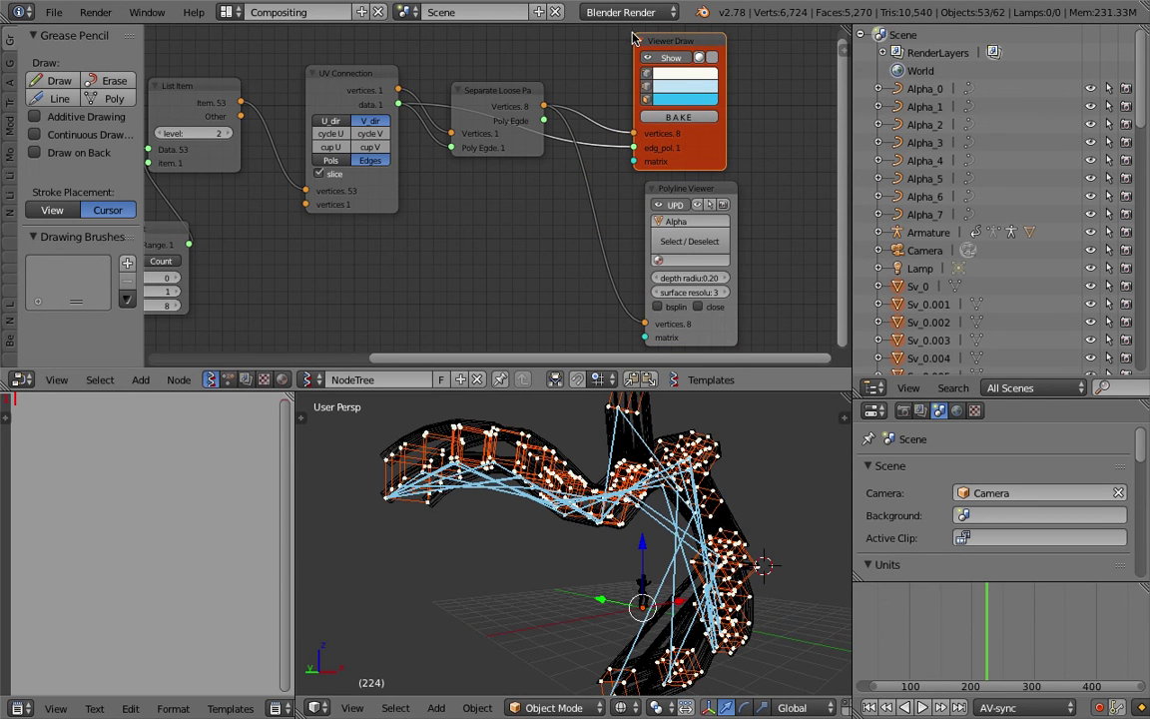
left_click(657, 57)
mouse_move(519, 106)
left_mouse_down()
mouse_move(511, 127)
mouse_move(530, 98)
left_mouse_up()
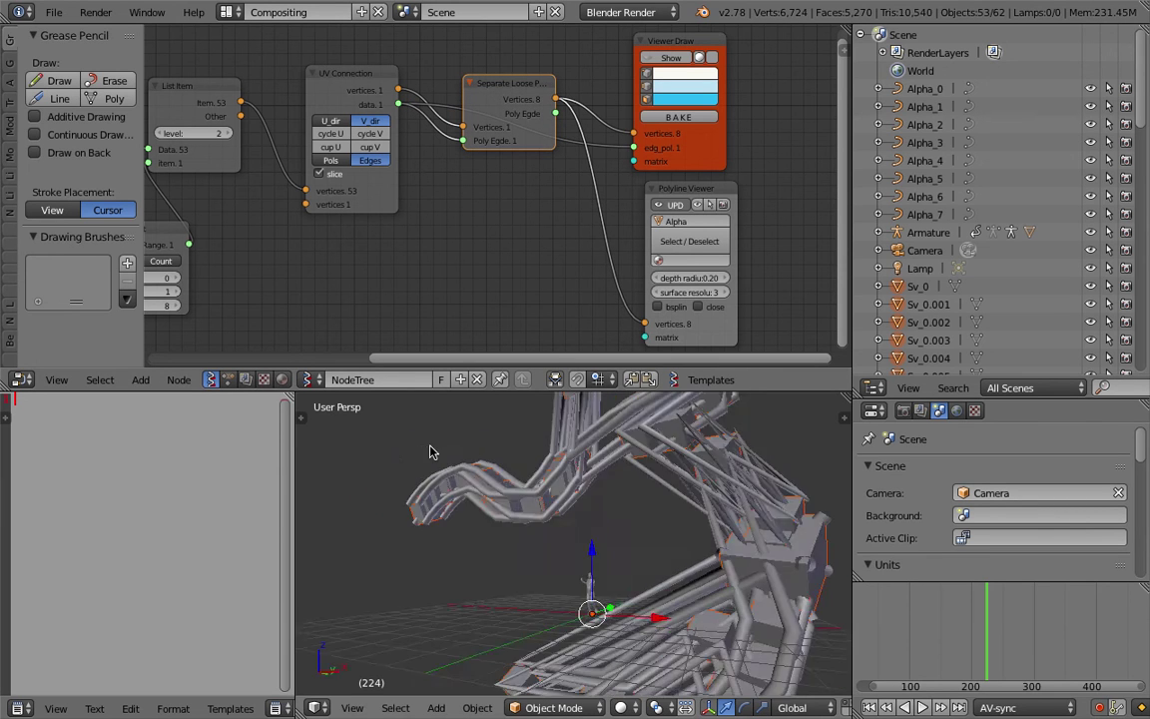
Set the Polyline Viewer's depth radius to 0.10 and enable its bspline option.
scroll(648, 304, "up", 1)
left_click(694, 286)
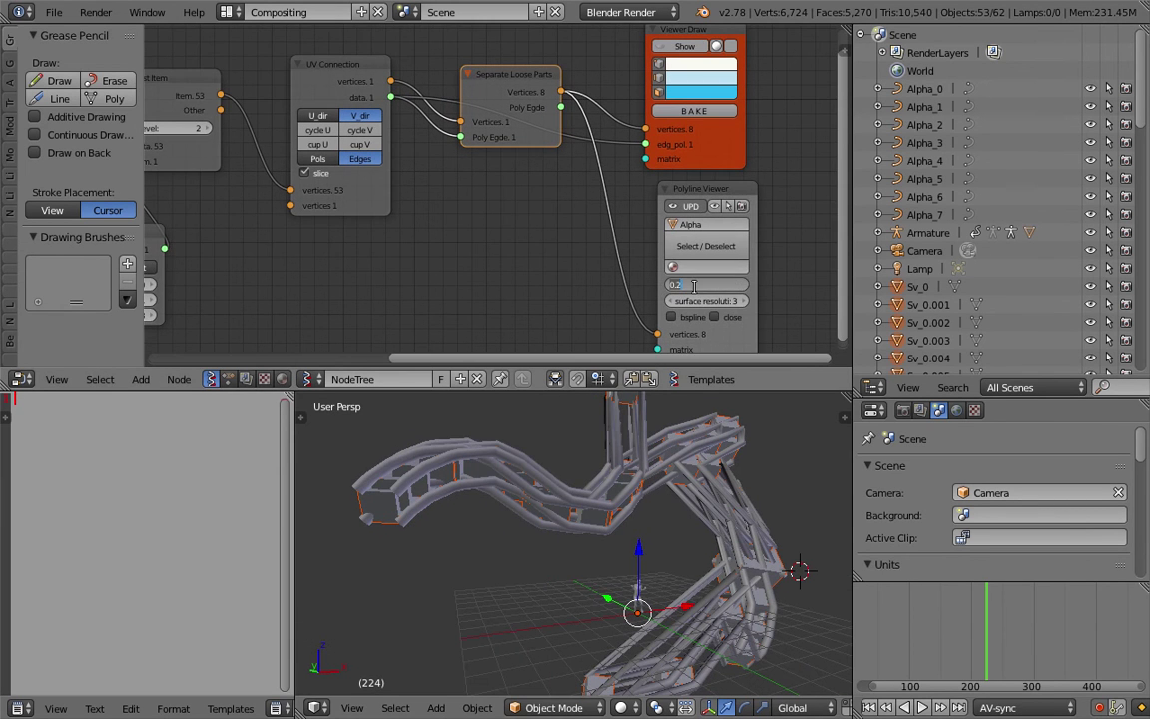
key("Return")
left_click(671, 317)
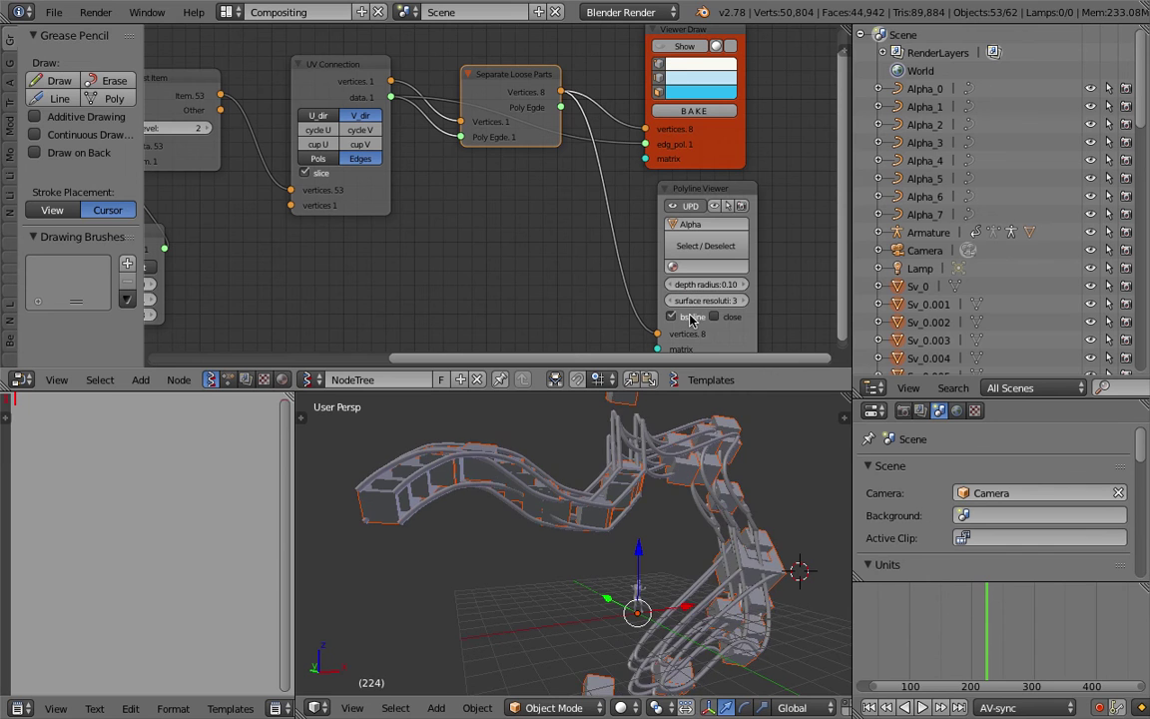
Enlarge the 3D view, inspect the smoothed polylines around the cube trail, and select one of the curves.
scroll(544, 536, "down", 3)
middle_click_drag(567, 538, 669, 544)
scroll(675, 471, "up", 1)
middle_click_drag(681, 465, 649, 438)
left_click_drag(671, 393, 671, 292)
middle_click_drag(601, 499, 555, 398)
right_click(536, 385)
Save the scene as sv_baking_tracing_004.blend on the Desktop.
left_click(66, 14)
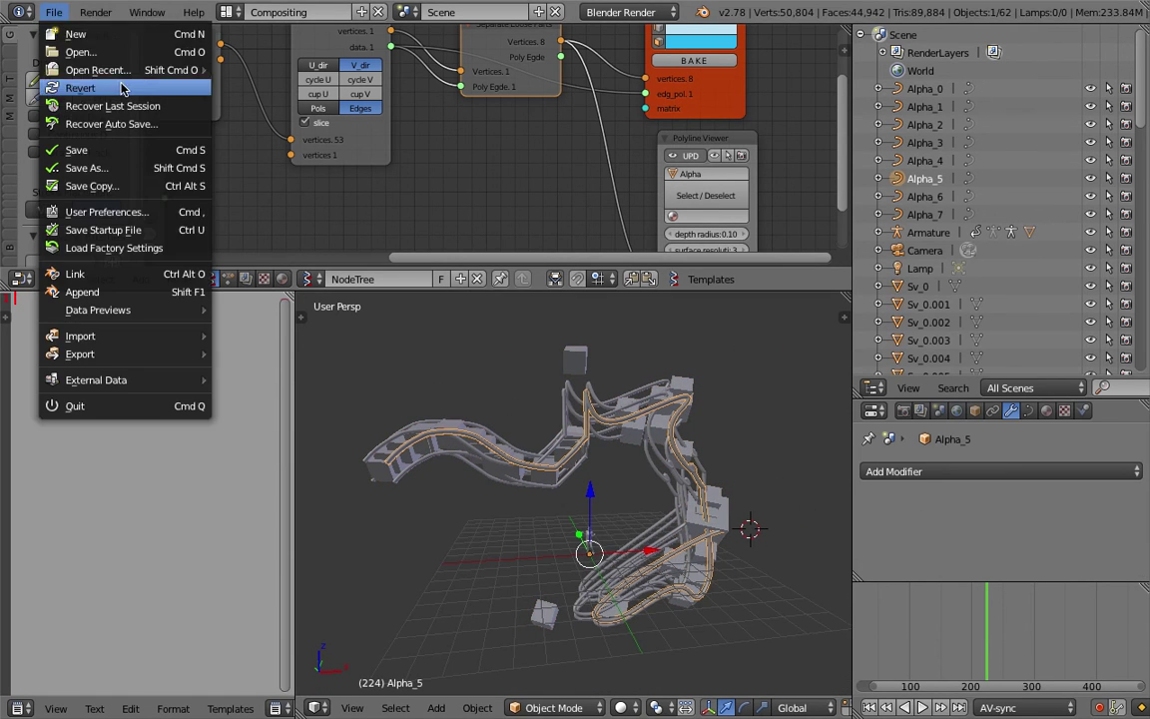
scroll(475, 185, "down", 4)
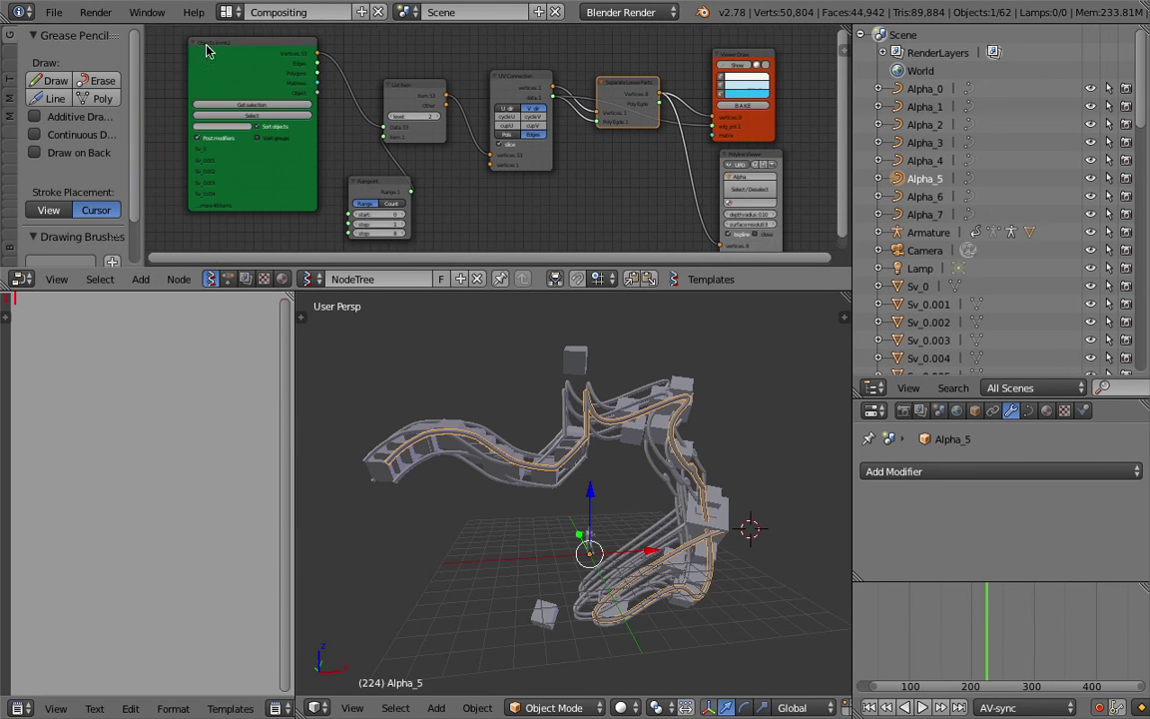
left_click(53, 11)
left_click(108, 165)
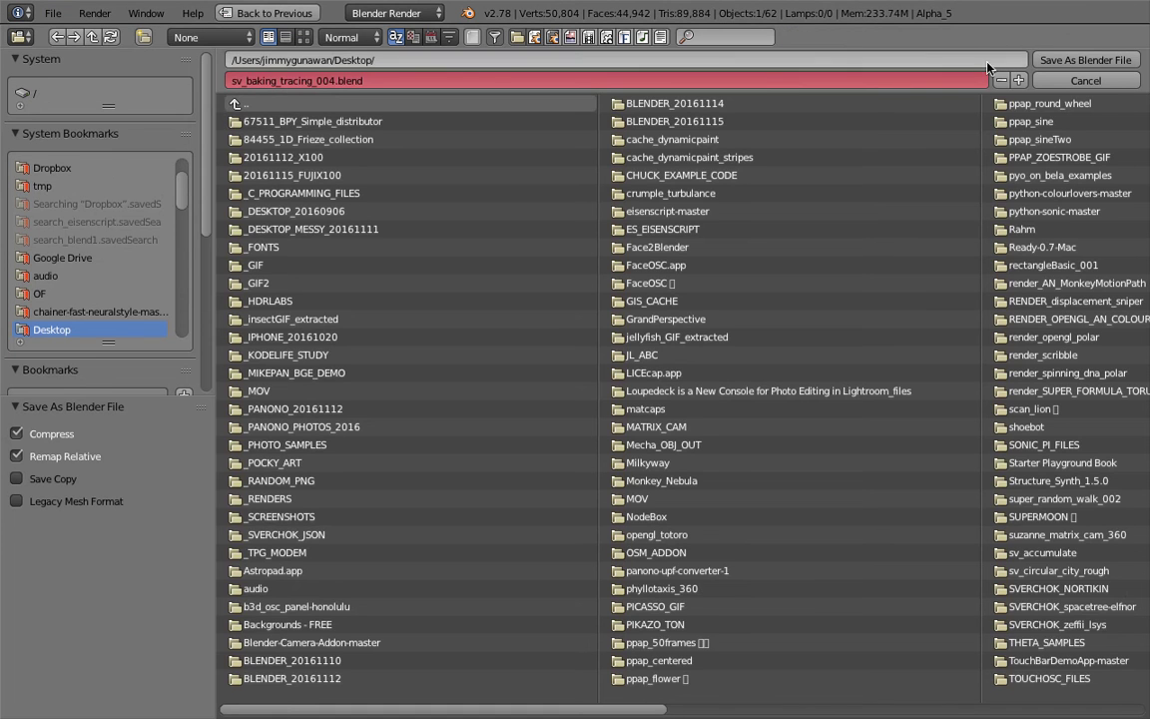
left_click(1066, 60)
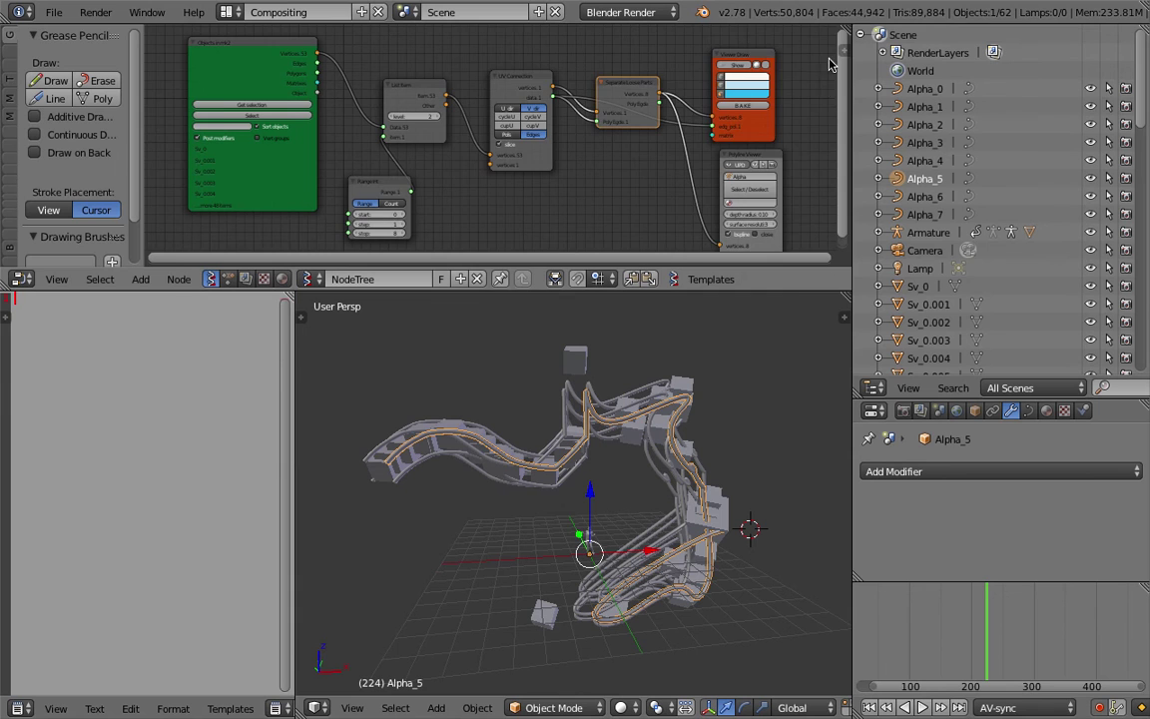
Export the Sverchok node tree to the Desktop as a JSON file named tracer.
key("n")
scroll(757, 192, "down", 8)
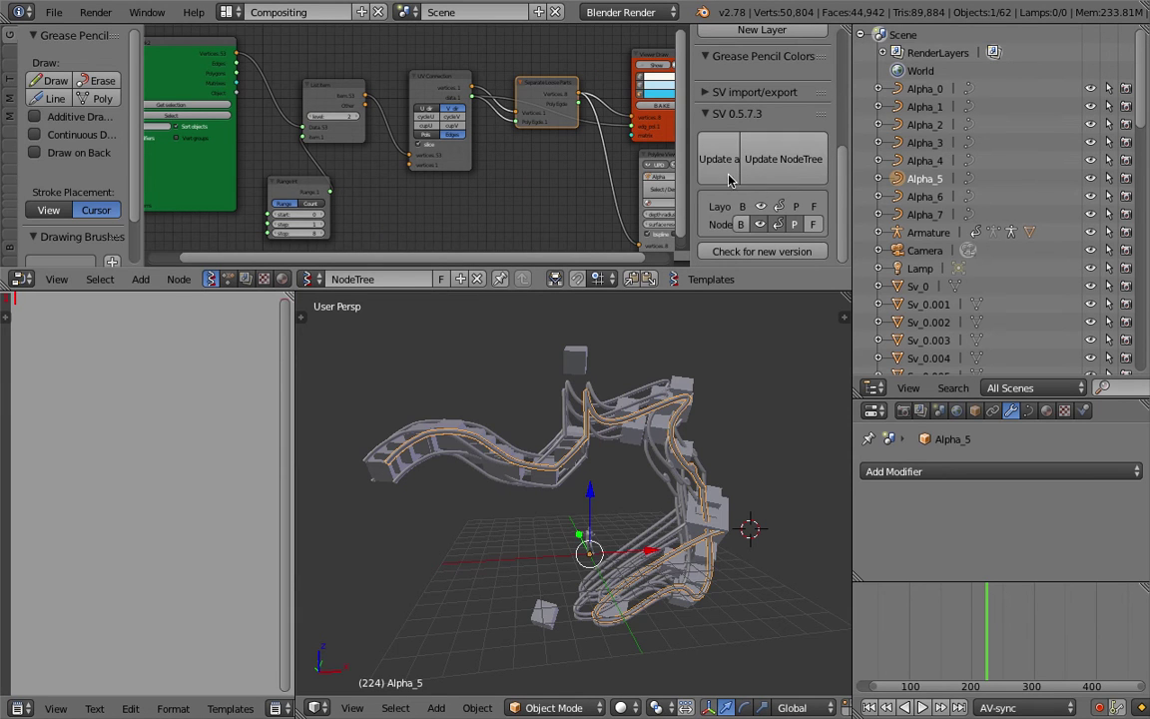
left_click_drag(689, 127, 620, 127)
left_click(689, 92)
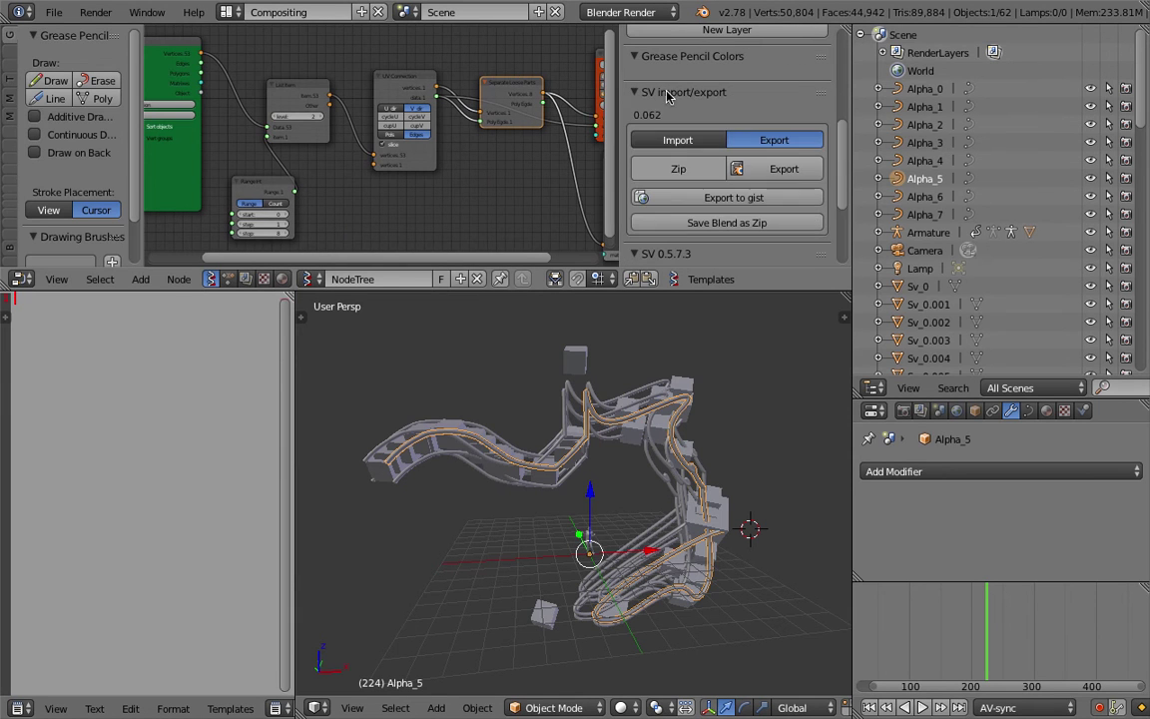
left_click(771, 171)
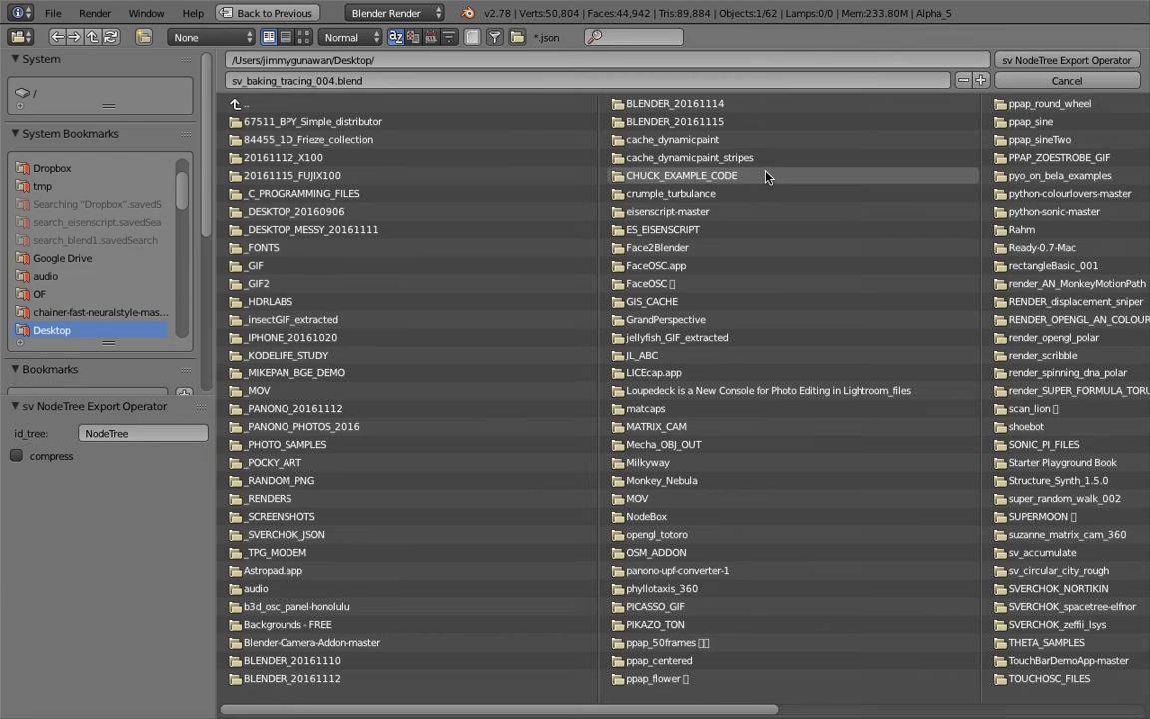
left_click(382, 79)
type("tracer")
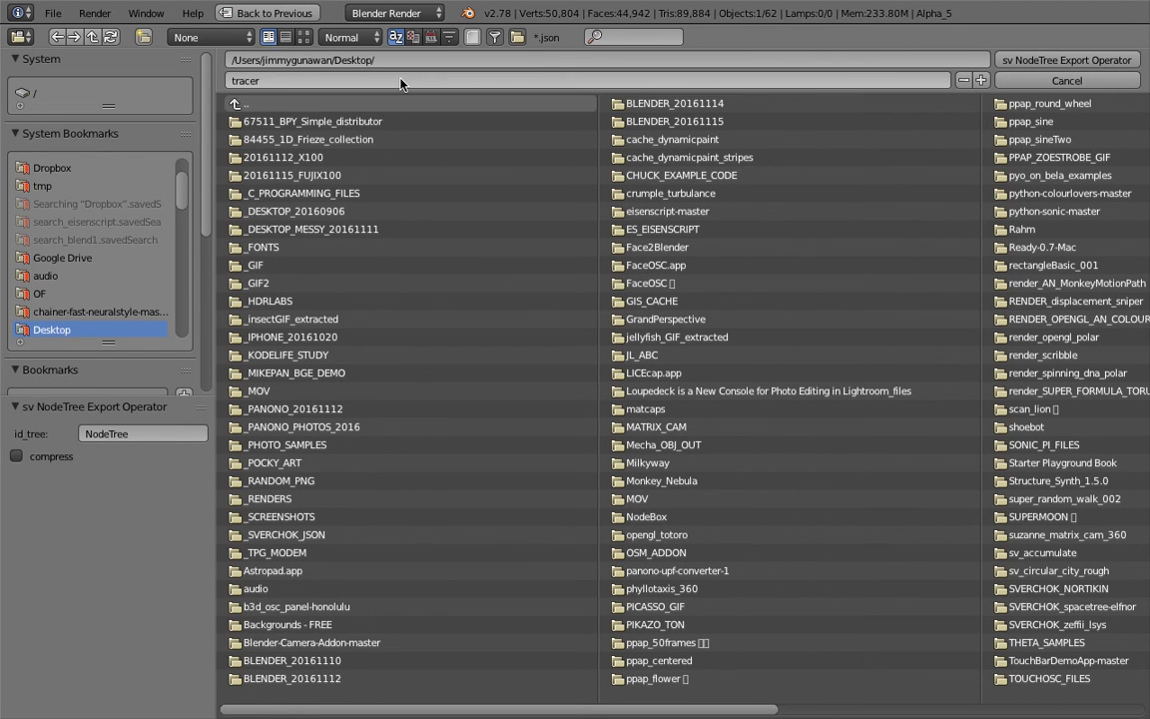
key("Return")
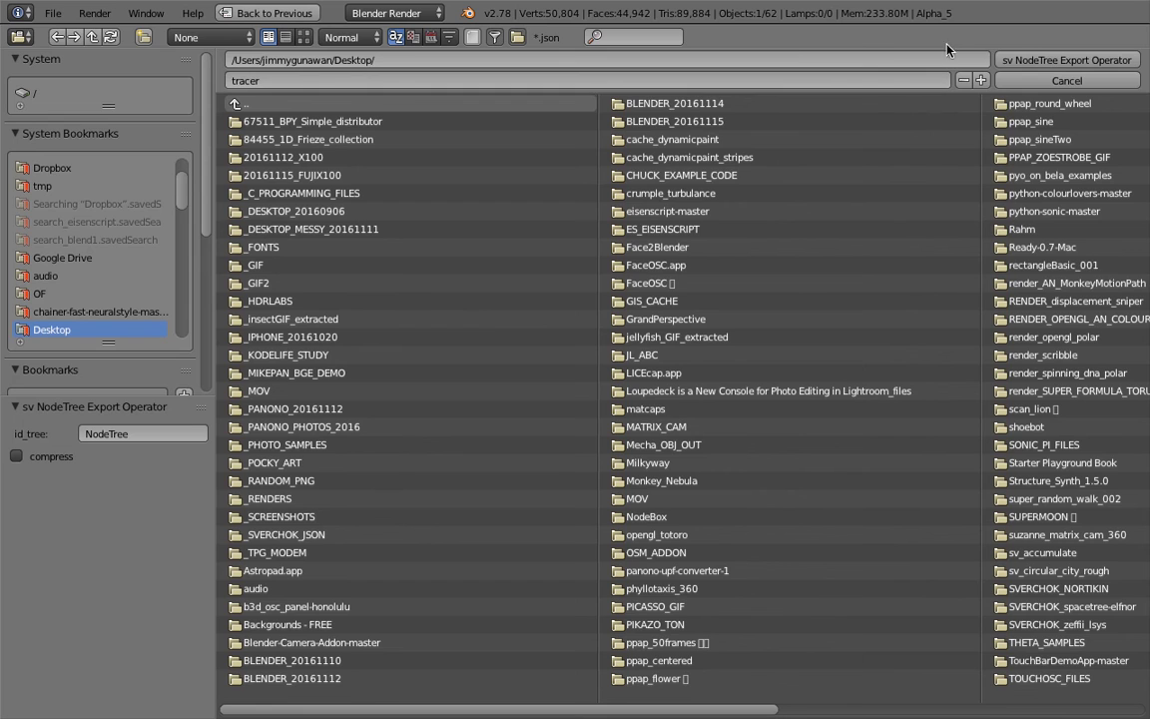
left_click(1054, 61)
Open the recent file sv_baking_tracing_002baked.blend and move the Terminal window out of the way.
left_click(54, 12)
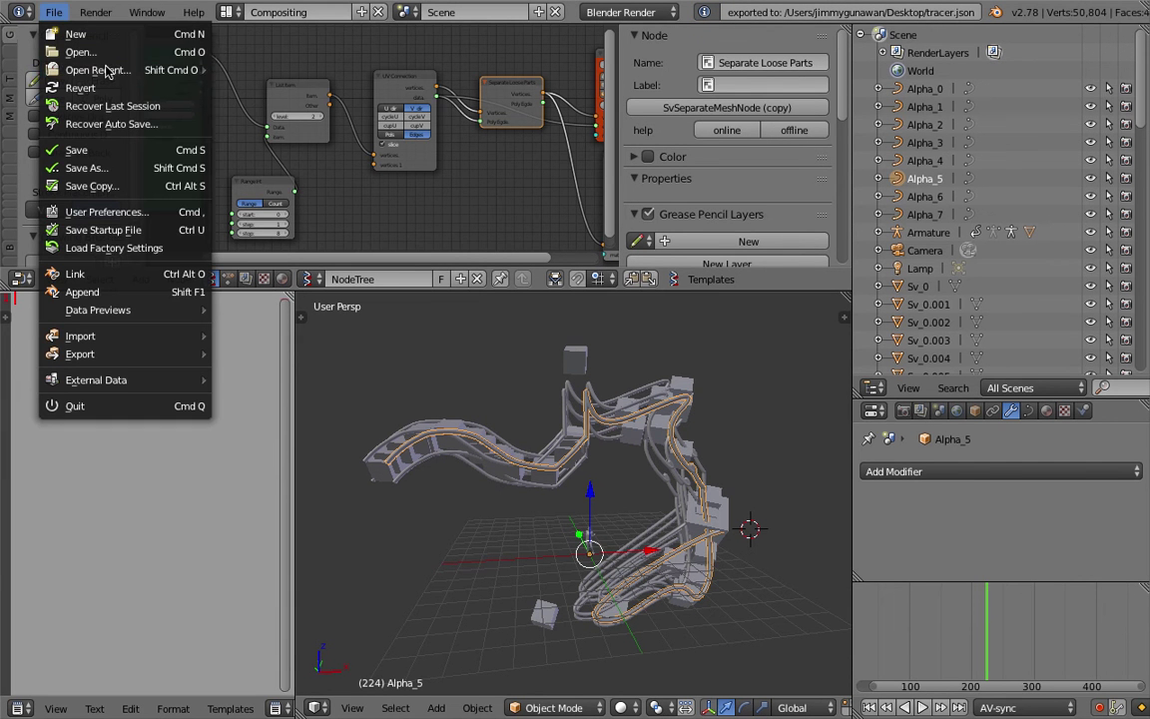
mouse_move(104, 69)
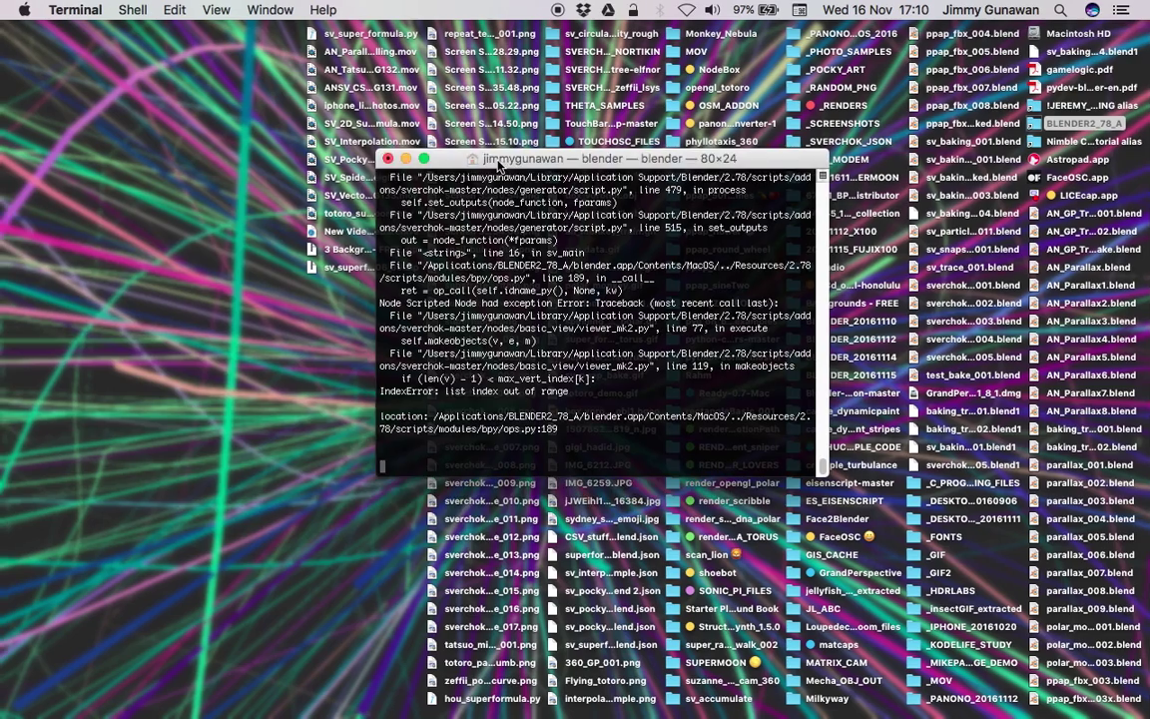
left_click_drag(454, 155, 125, 187)
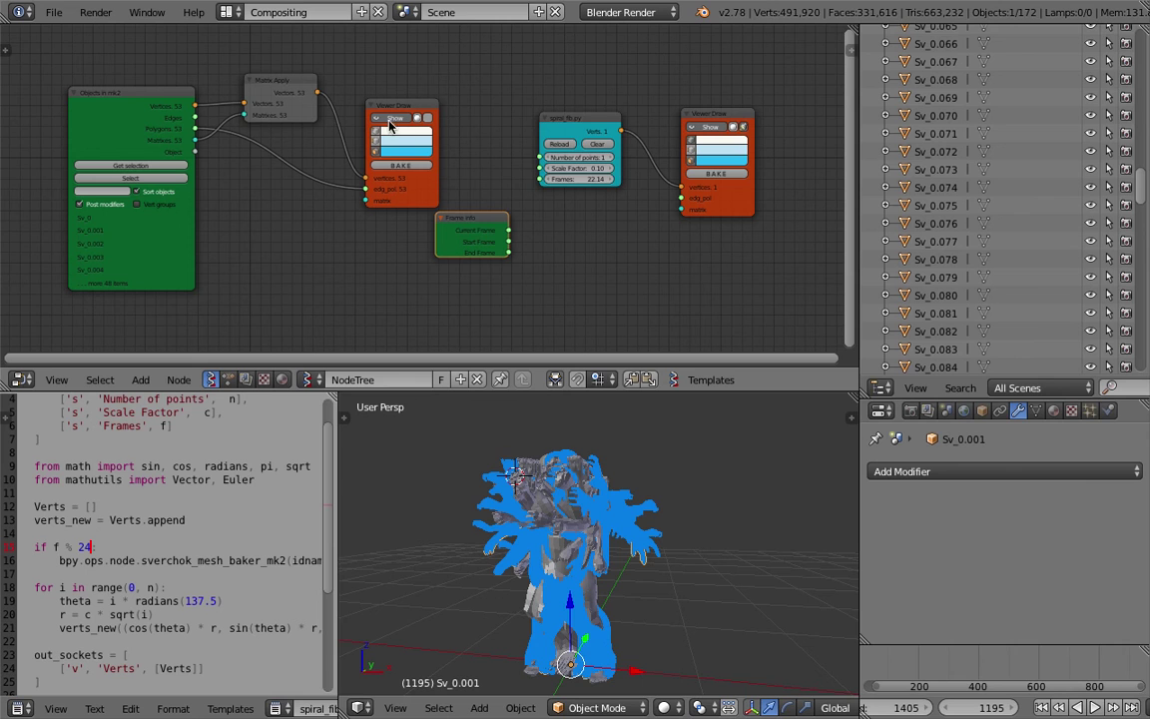
Delete all existing nodes from the node tree.
key("a")
key("a")
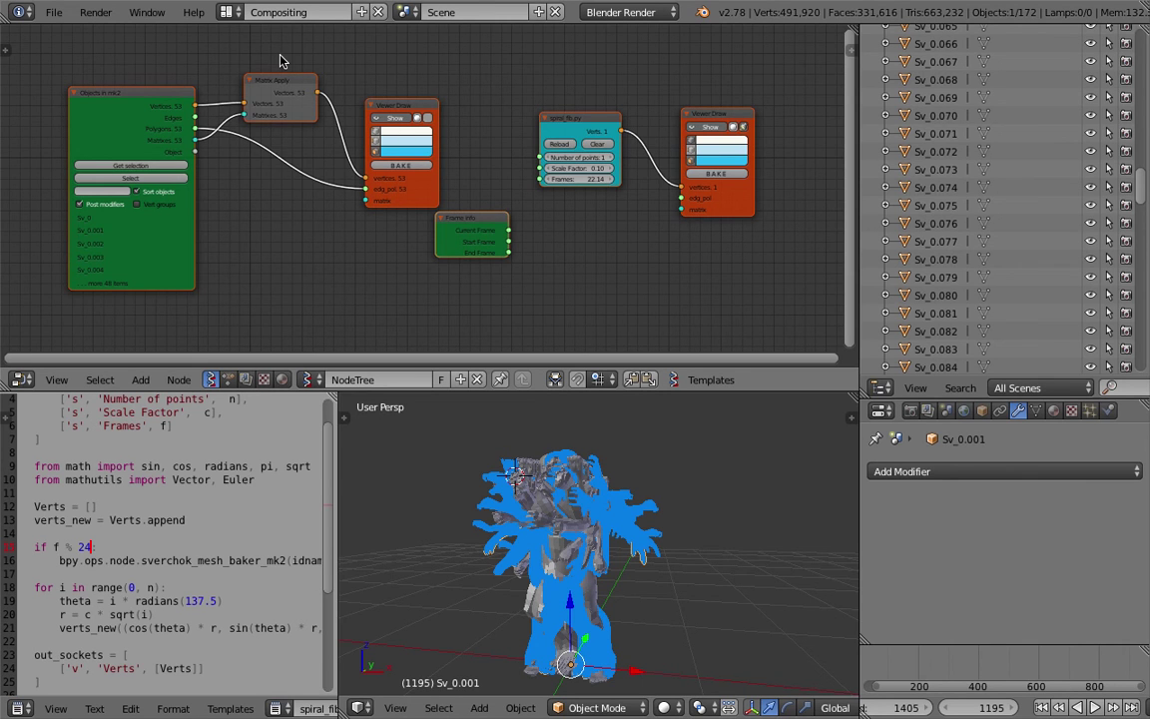
key("x")
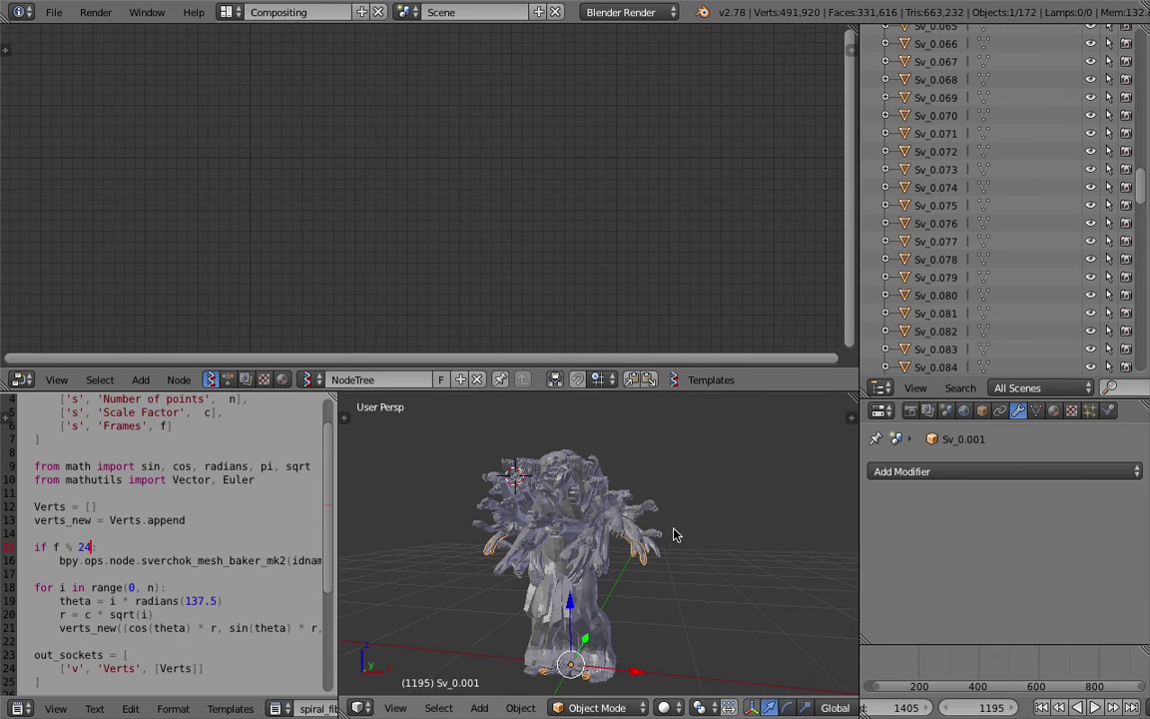
Try to select all baked meshes by name with the pattern Sv_0.
scroll(616, 518, "down", 1)
left_click(685, 469)
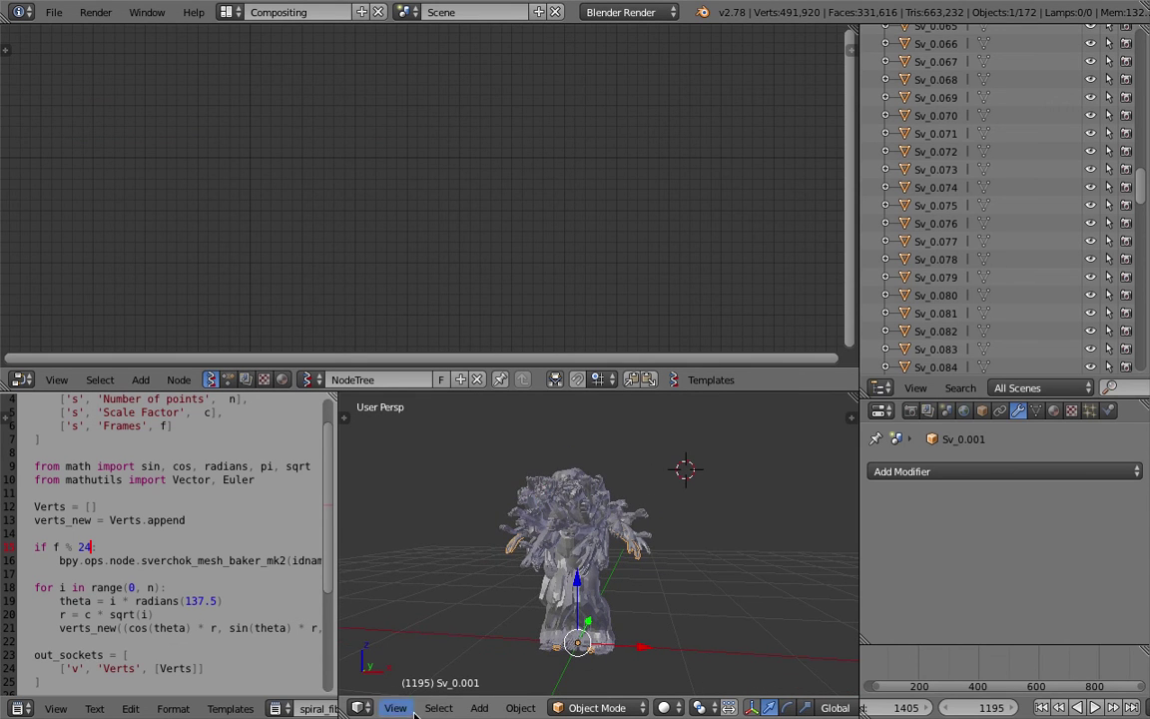
left_click(438, 708)
left_click(479, 444)
left_click(654, 468)
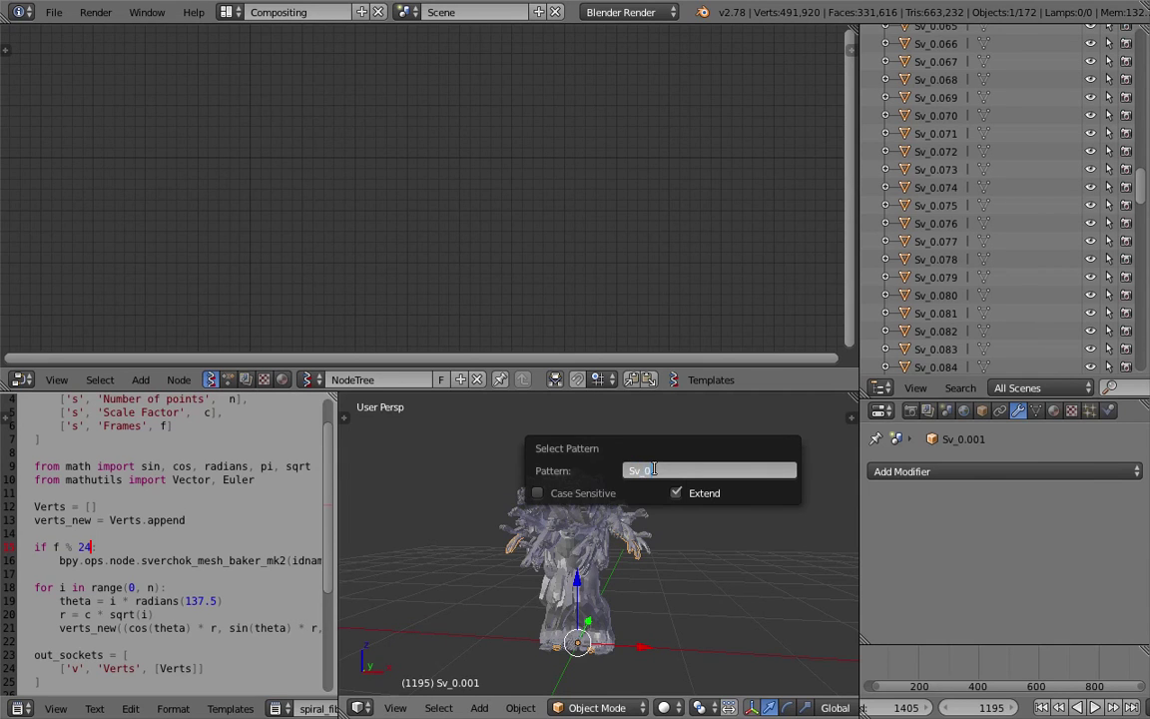
type("Sv_0")
key("Return")
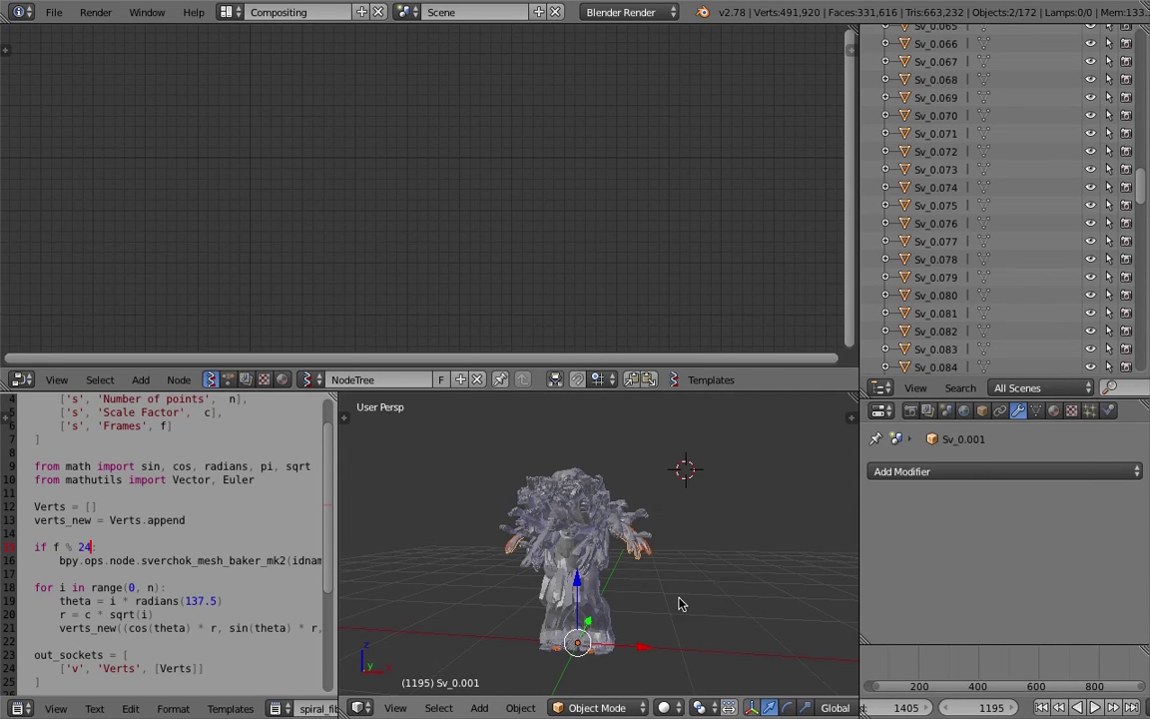
Clear the selection and select all baked meshes by name with the pattern Sv_0*.
left_click(489, 626)
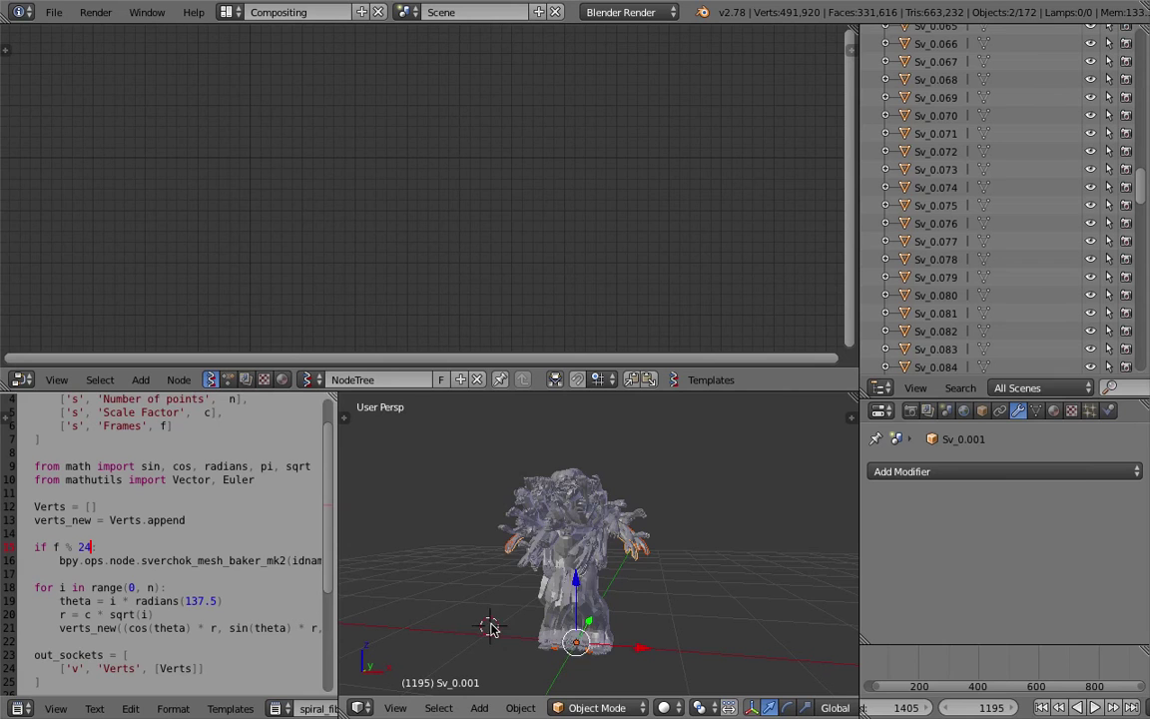
key("a")
key("a")
key("a")
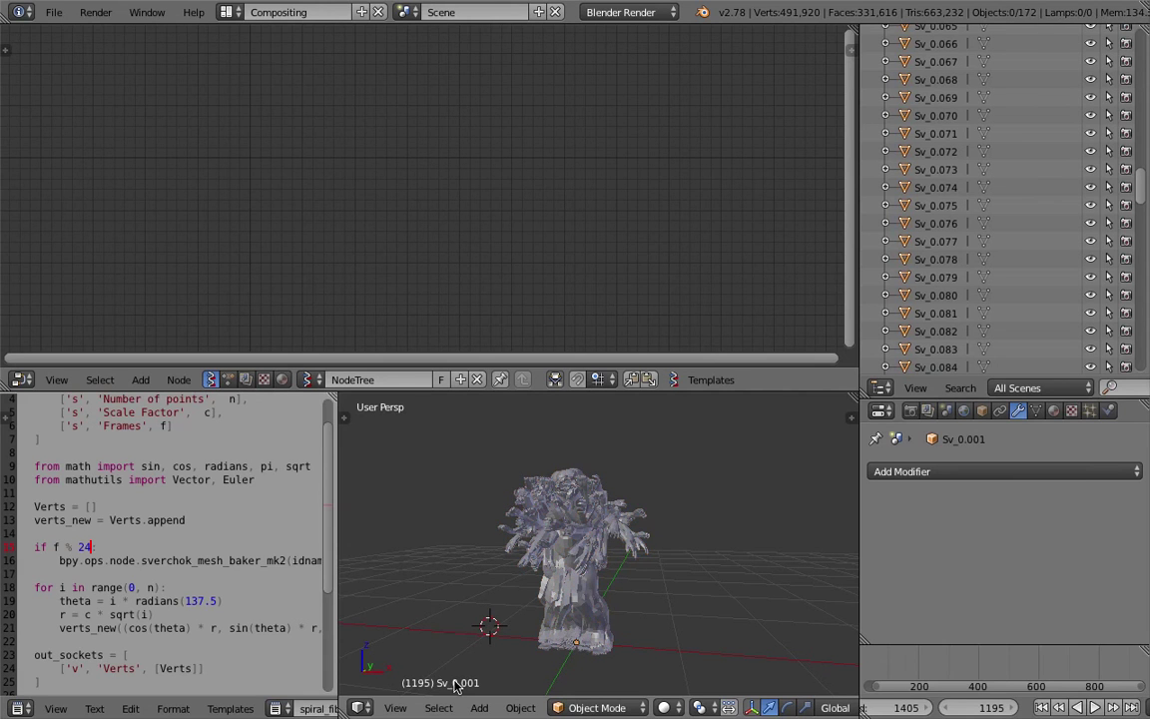
left_click(443, 708)
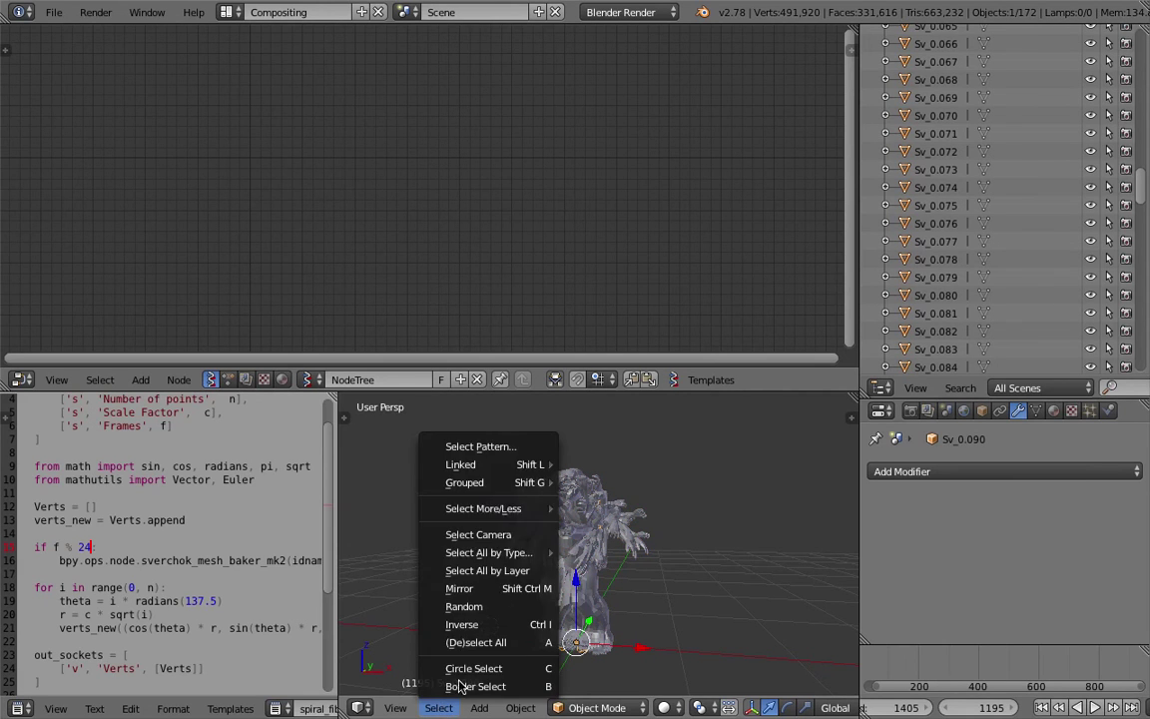
left_click(500, 448)
left_click(656, 480)
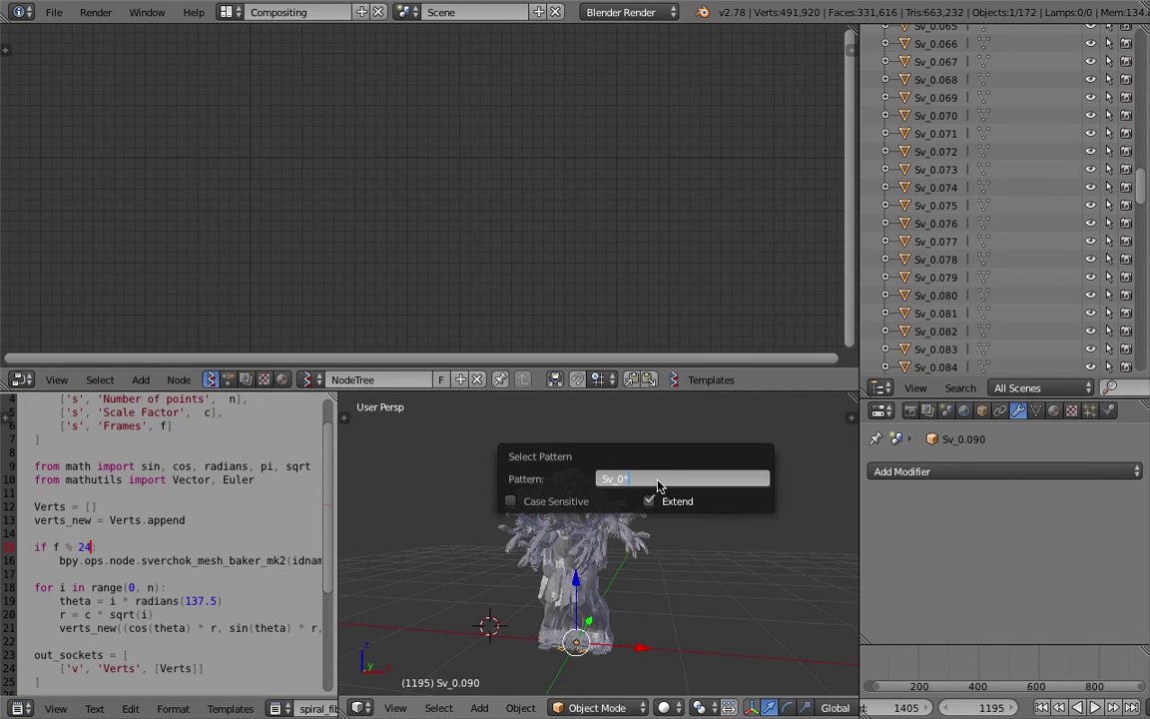
key("Return")
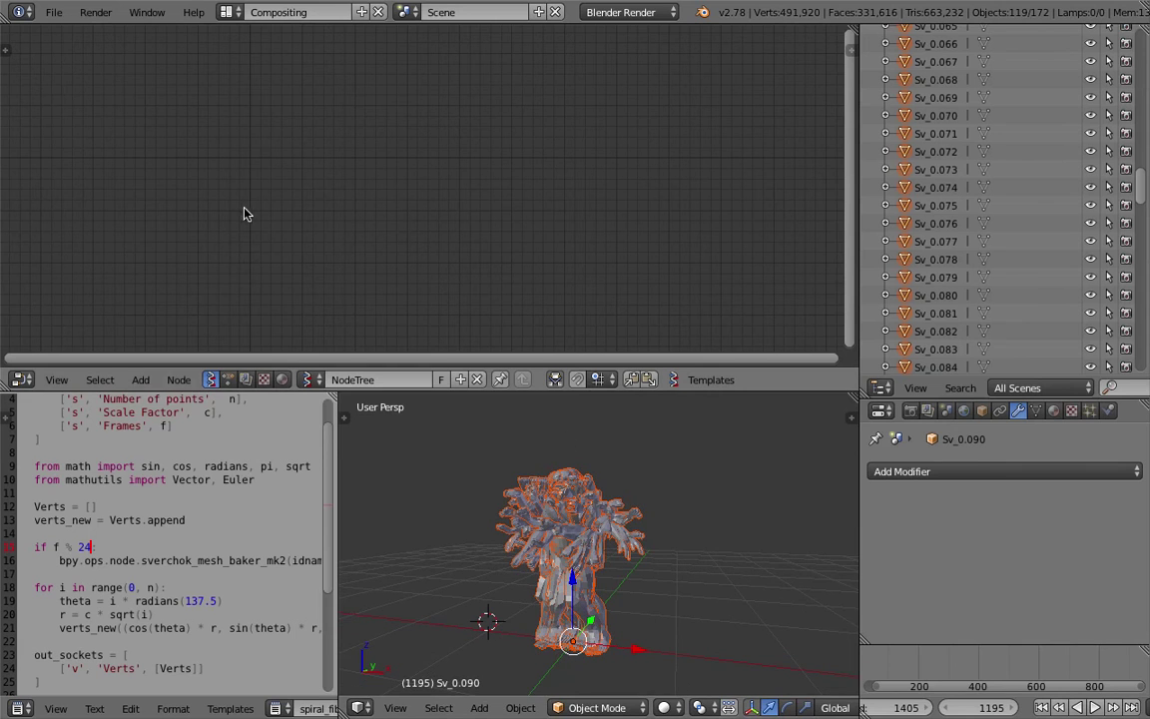
Import tracer.json from the Desktop into the current node tree.
key("shift+a")
key("n")
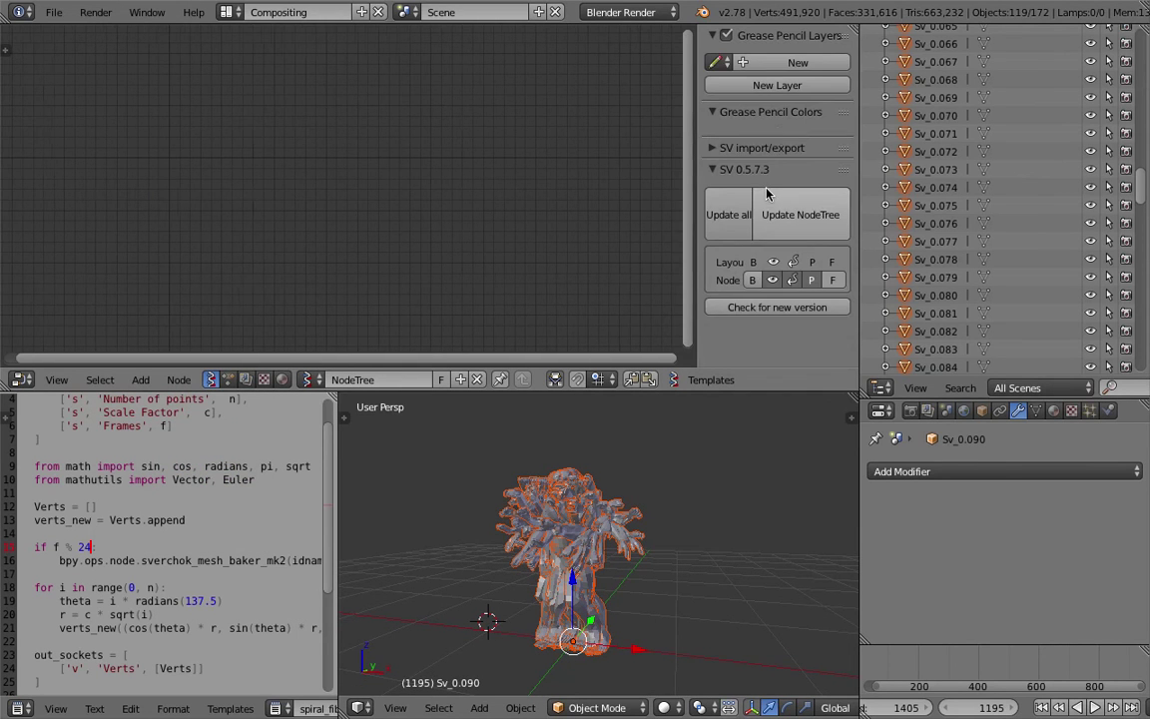
left_click(762, 148)
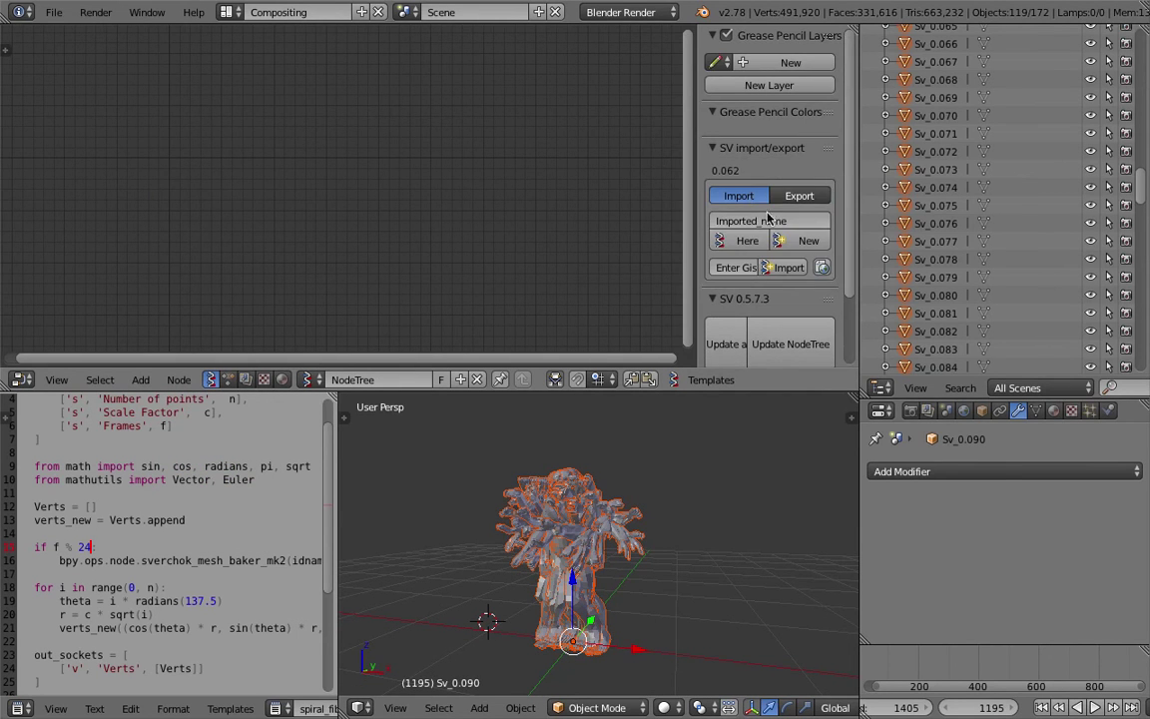
left_click(757, 241)
scroll(749, 399, "right", 5)
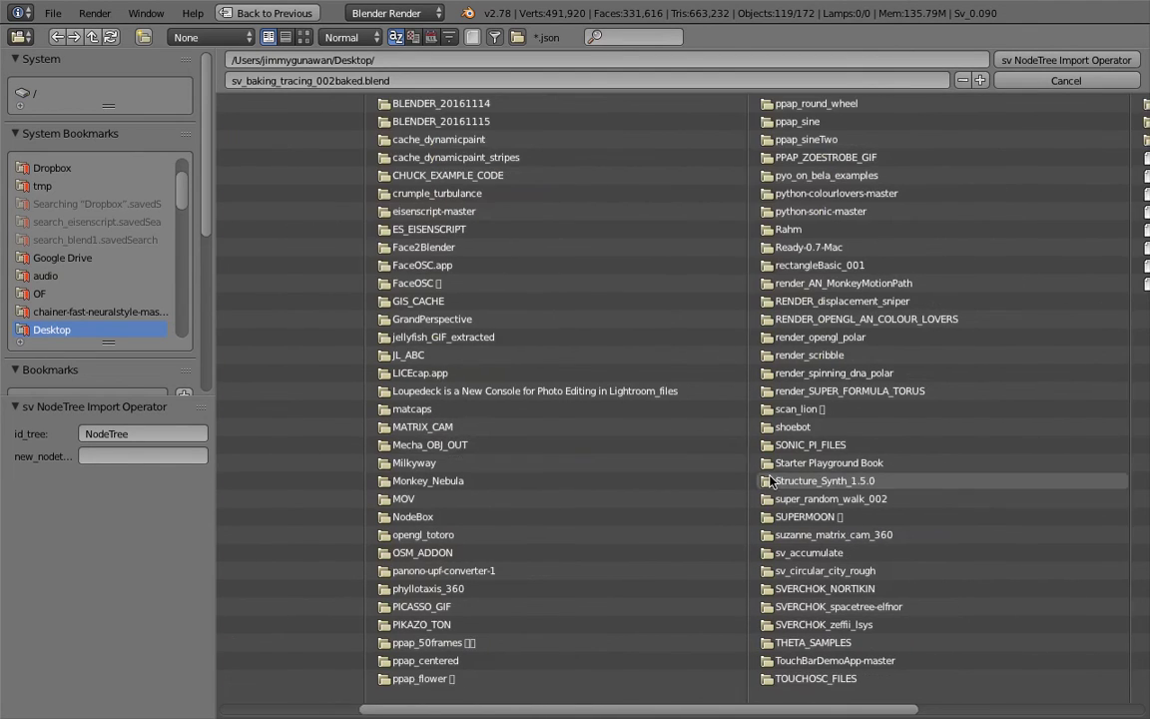
scroll(619, 300, "down", 3)
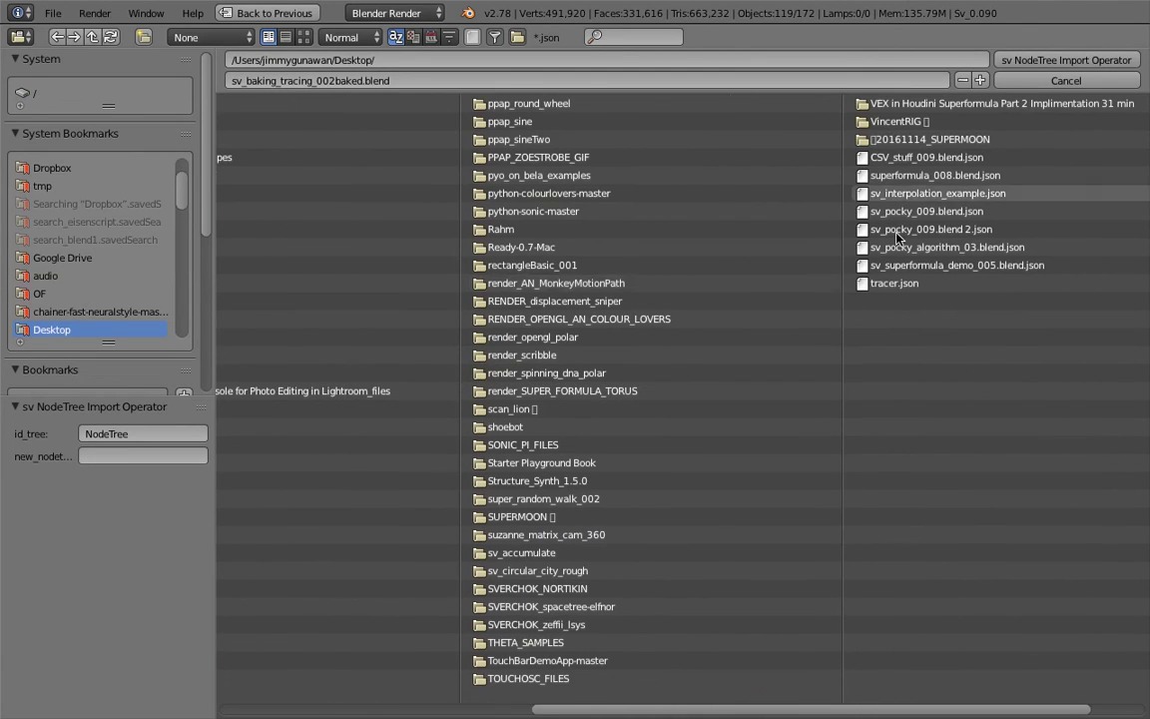
left_click(898, 283)
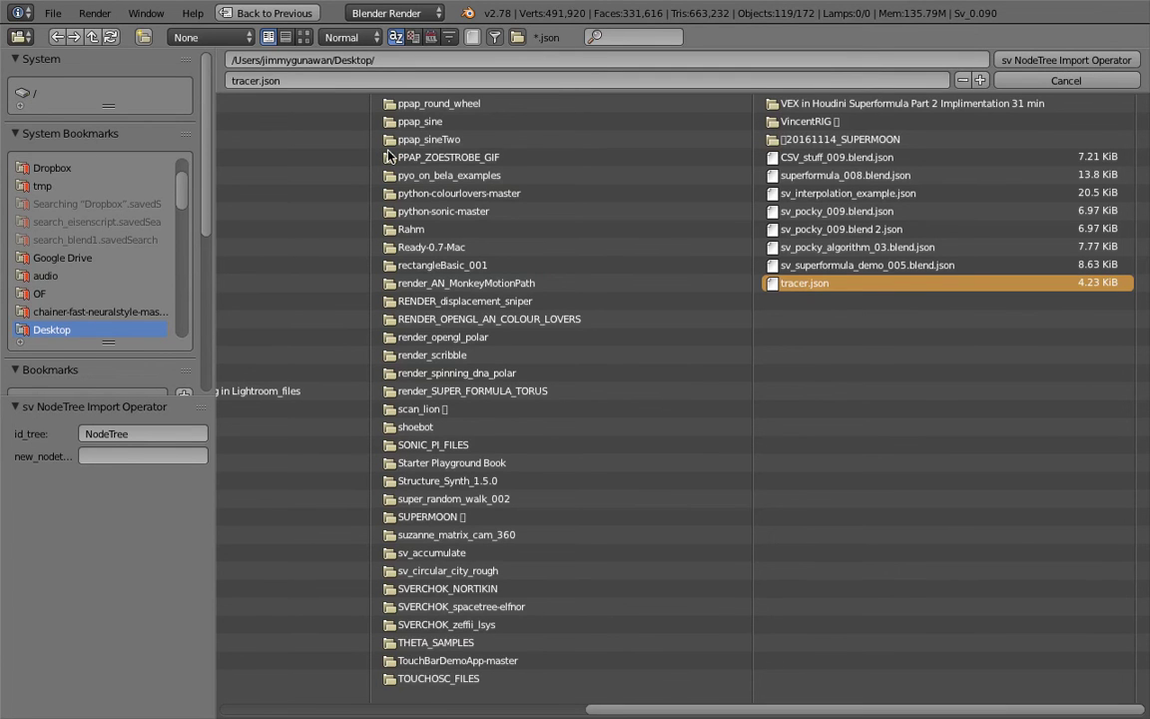
key("Return")
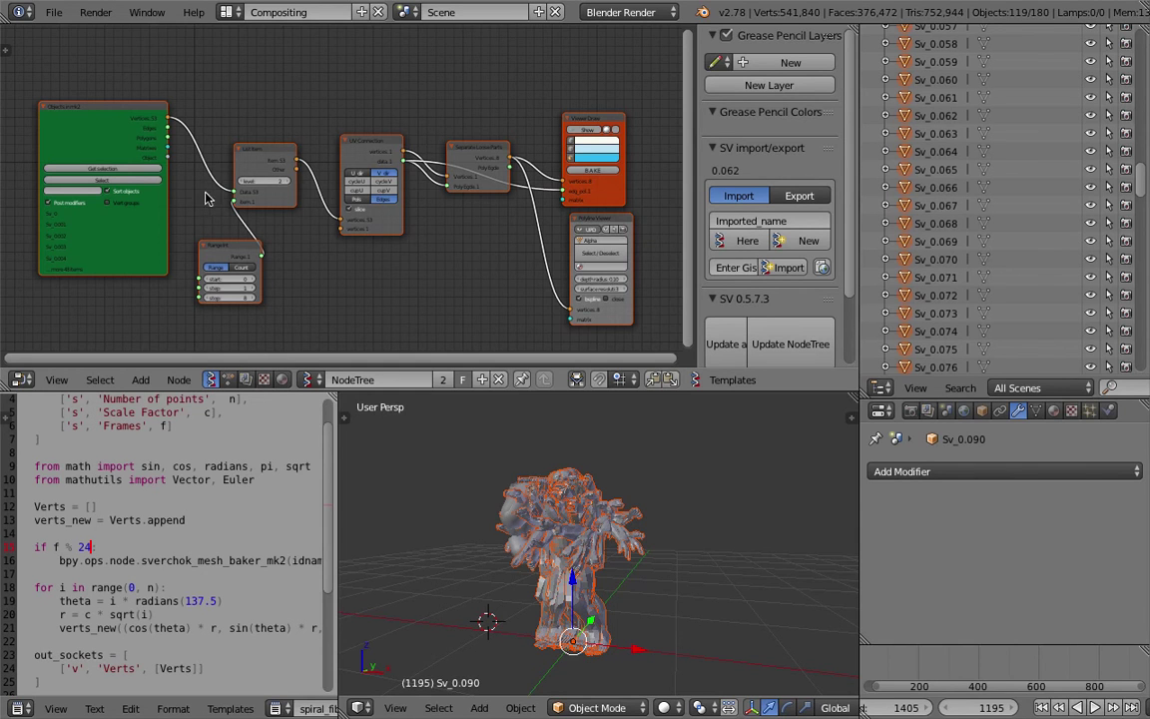
Load the selected Sv_0 meshes into the imported Objects In node and inspect the resulting polylines around the figure.
middle_click_drag(199, 200, 204, 188)
scroll(202, 193, "up", 1)
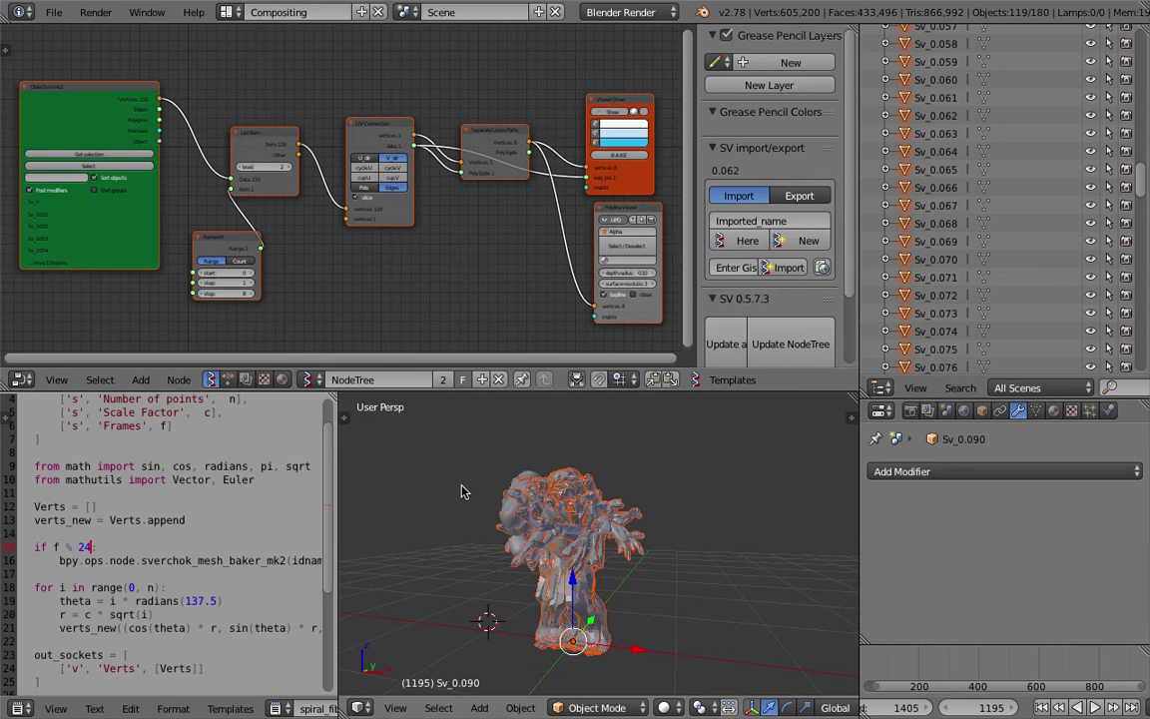
middle_click_drag(520, 293, 516, 282)
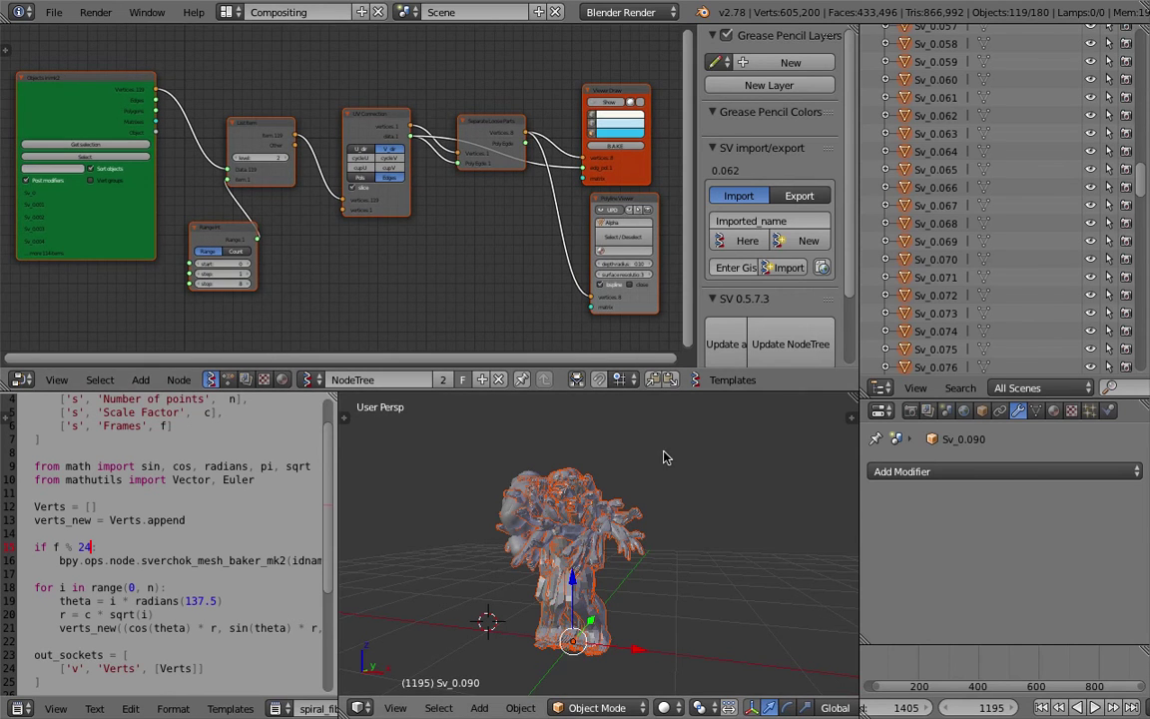
middle_click_drag(663, 465, 640, 487)
scroll(639, 488, "up", 1)
scroll(636, 488, "up", 6)
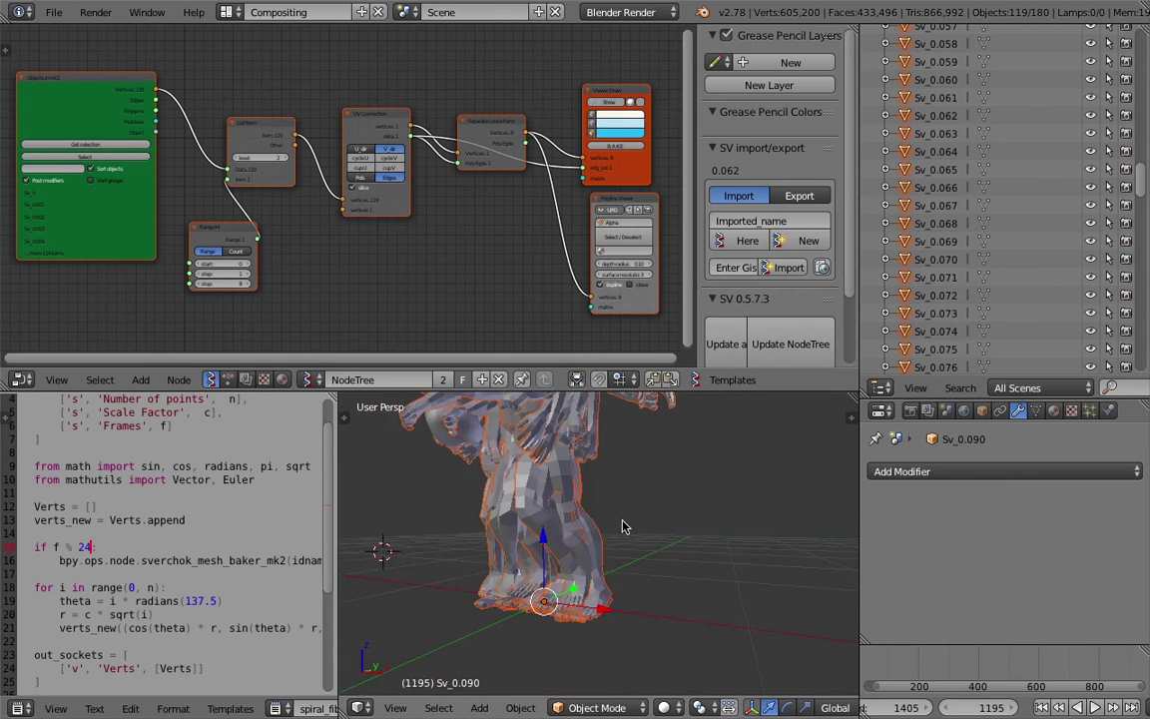
Inspect the traced polylines around the figure in wireframe, select one of them and return the viewport to solid shading.
scroll(590, 526, "up", 5)
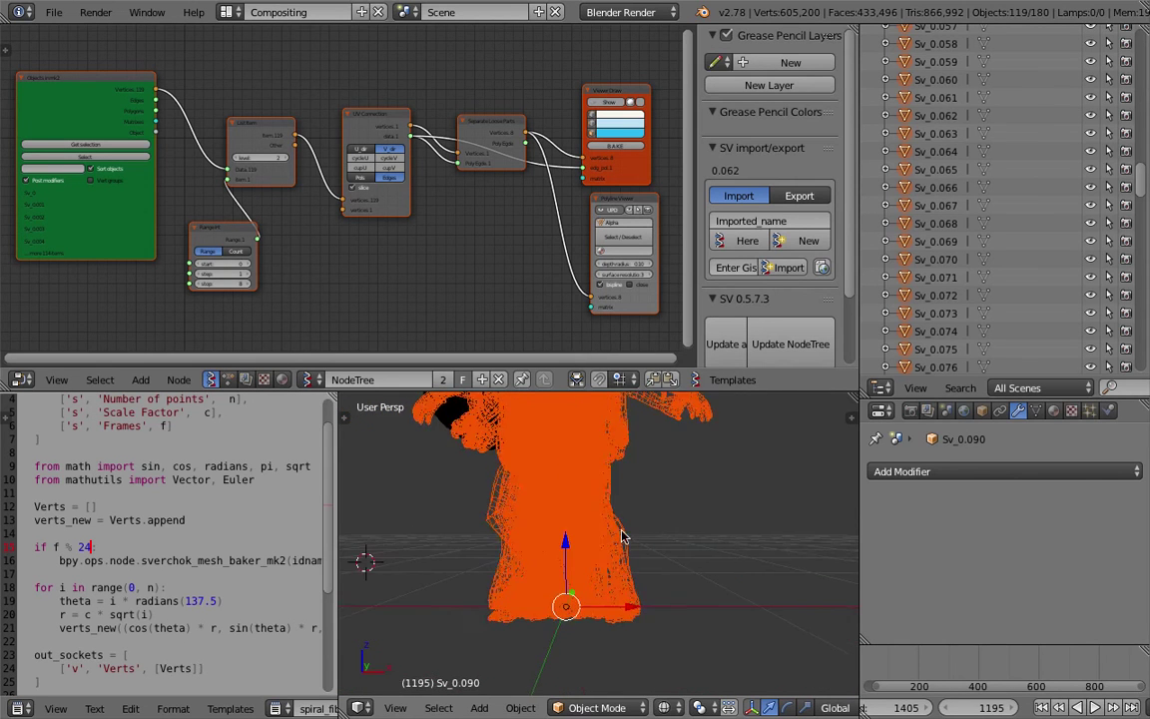
scroll(602, 536, "down", 8)
middle_click_drag(612, 525, 506, 489)
scroll(544, 523, "down", 3)
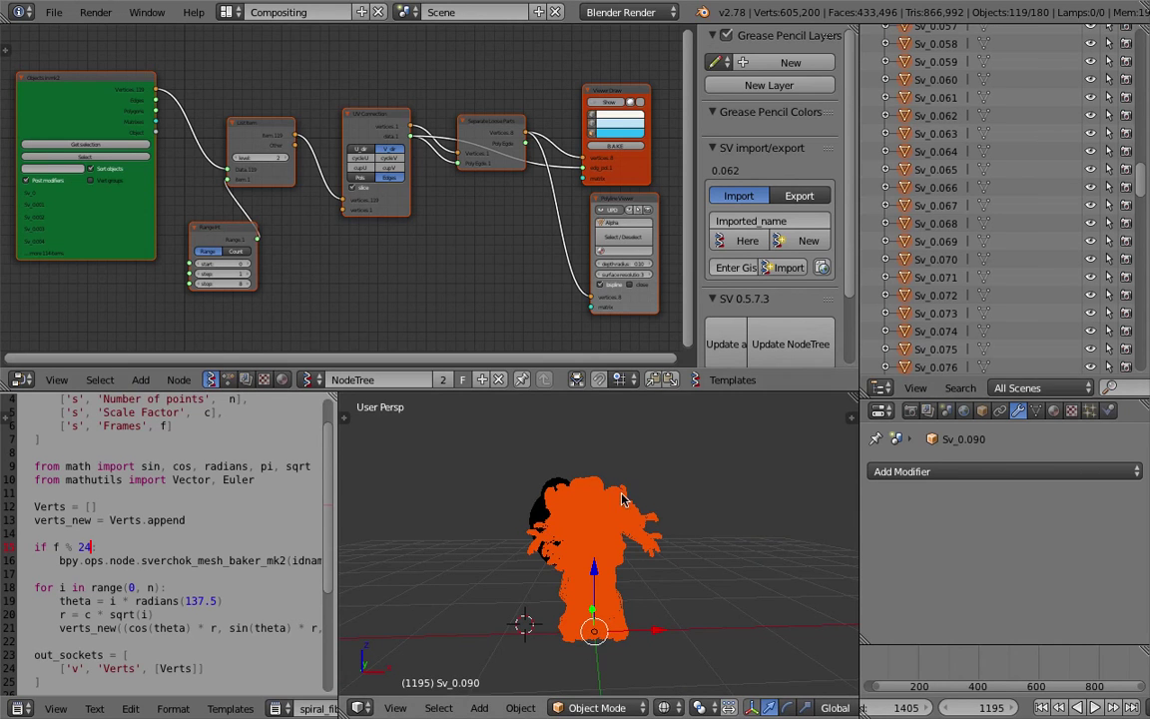
scroll(544, 524, "up", 4)
scroll(581, 484, "up", 3)
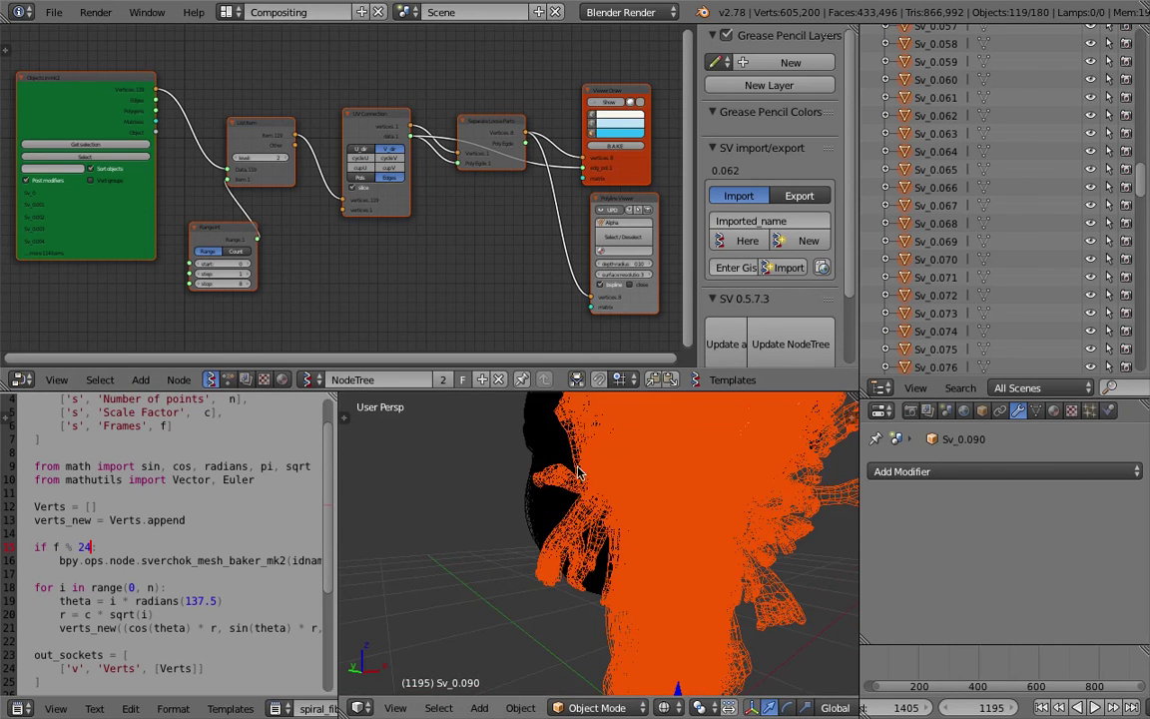
right_click(573, 453)
key("z")
mouse_move(611, 489)
middle_mouse_down()
mouse_move(609, 503)
mouse_move(574, 508)
middle_mouse_up()
scroll(573, 507, "down", 4)
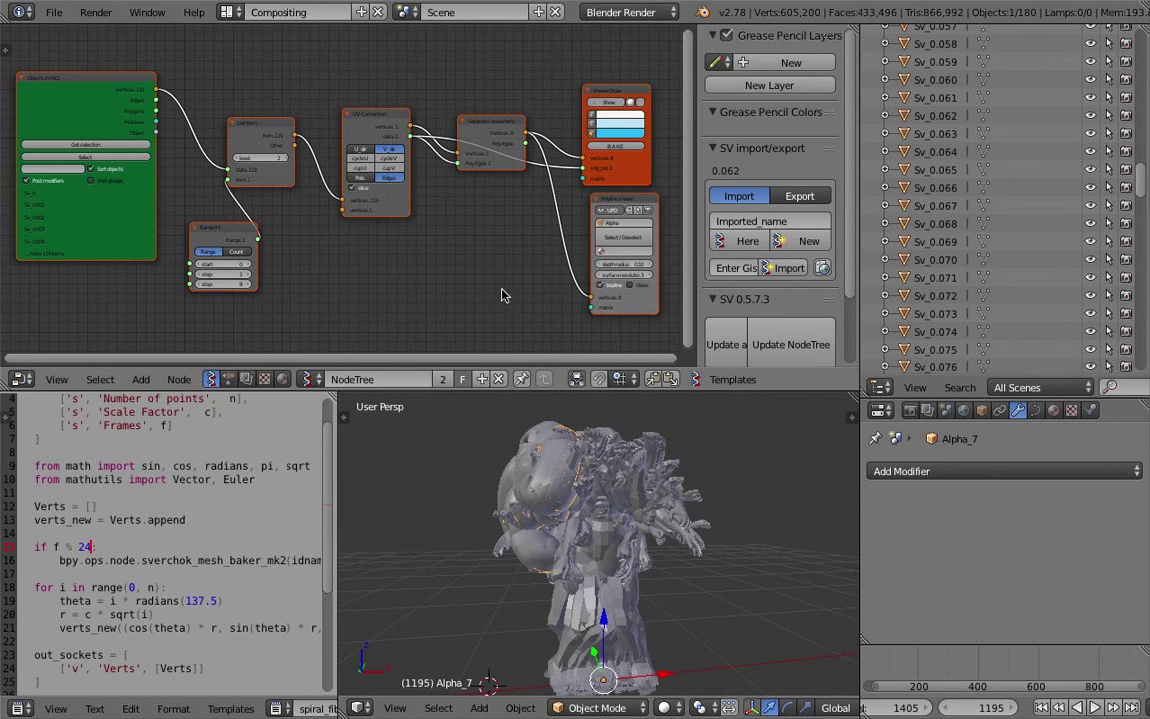
Set the Polyline Viewer's depth radius to 0.01 and look closely at the thinner polylines.
scroll(502, 294, "up", 3)
left_click(526, 270)
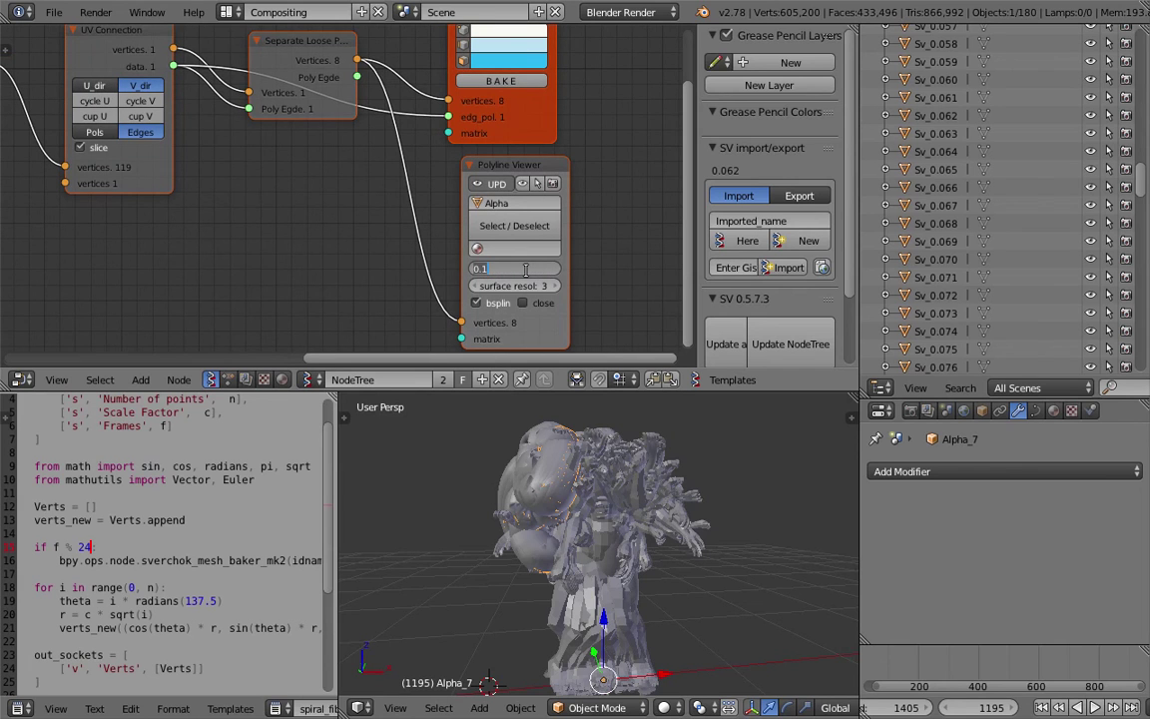
key("Return")
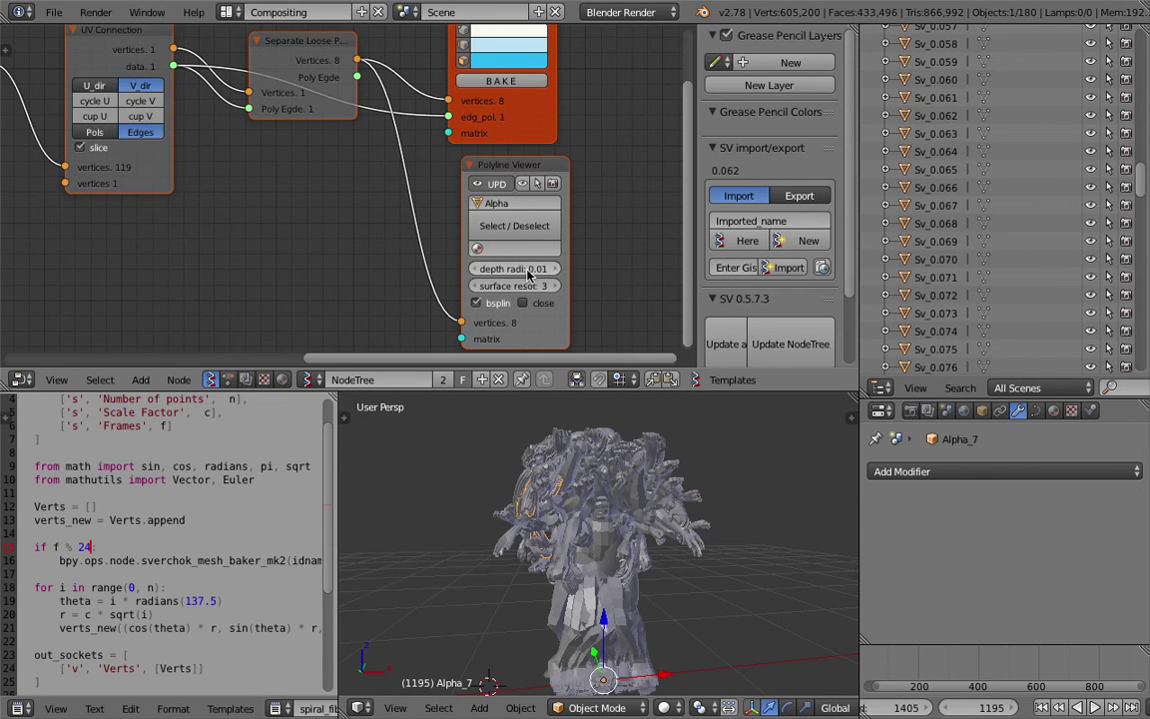
scroll(569, 487, "up", 3)
scroll(569, 487, "down", 2)
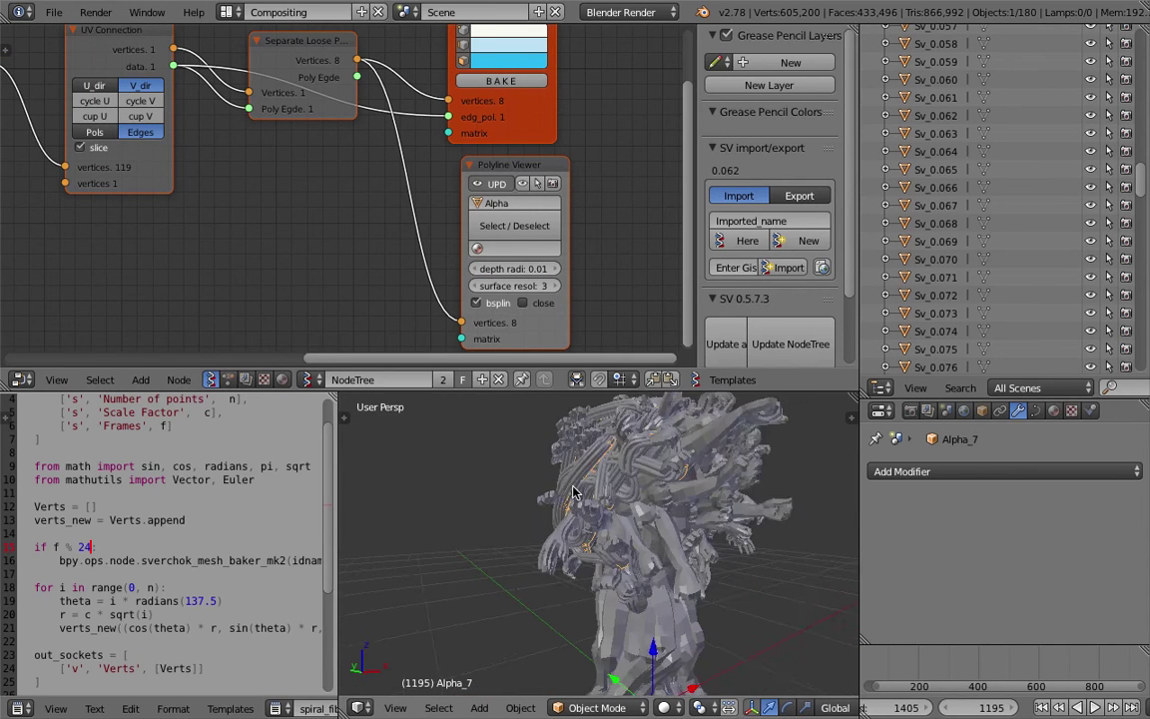
Set the Polyline Viewer's depth radius to 0.0025 and check the polylines from another angle.
middle_click_drag(569, 487, 659, 512)
left_click(514, 268)
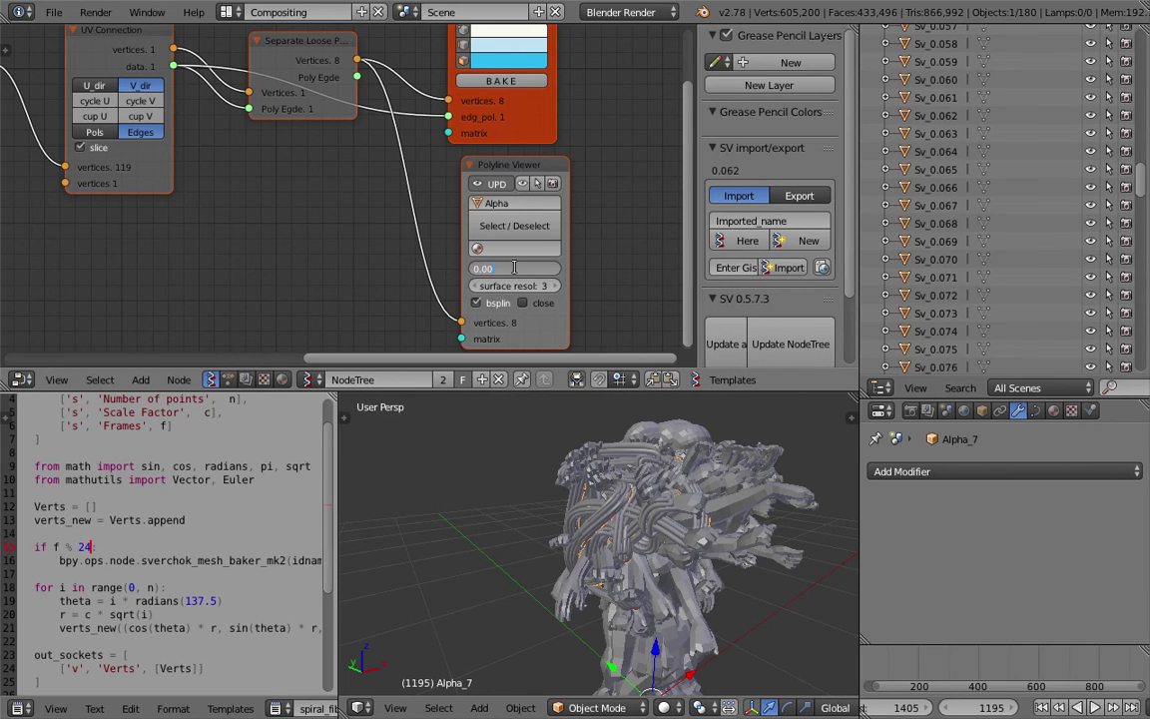
key("Return")
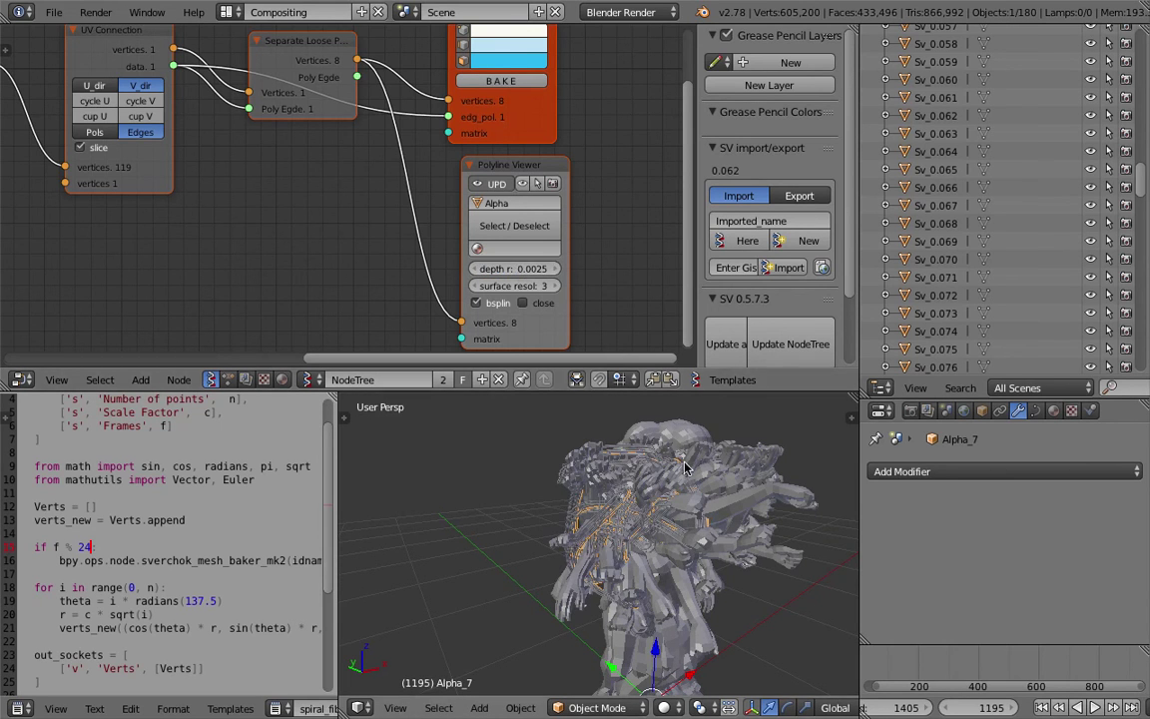
middle_click_drag(559, 449, 606, 436)
Set the Range Int node's stop value to 100 and view the additional polylines on the figure.
scroll(155, 245, "down", 3)
mouse_move(155, 246)
middle_mouse_down()
mouse_move(328, 228)
mouse_move(308, 225)
middle_mouse_up()
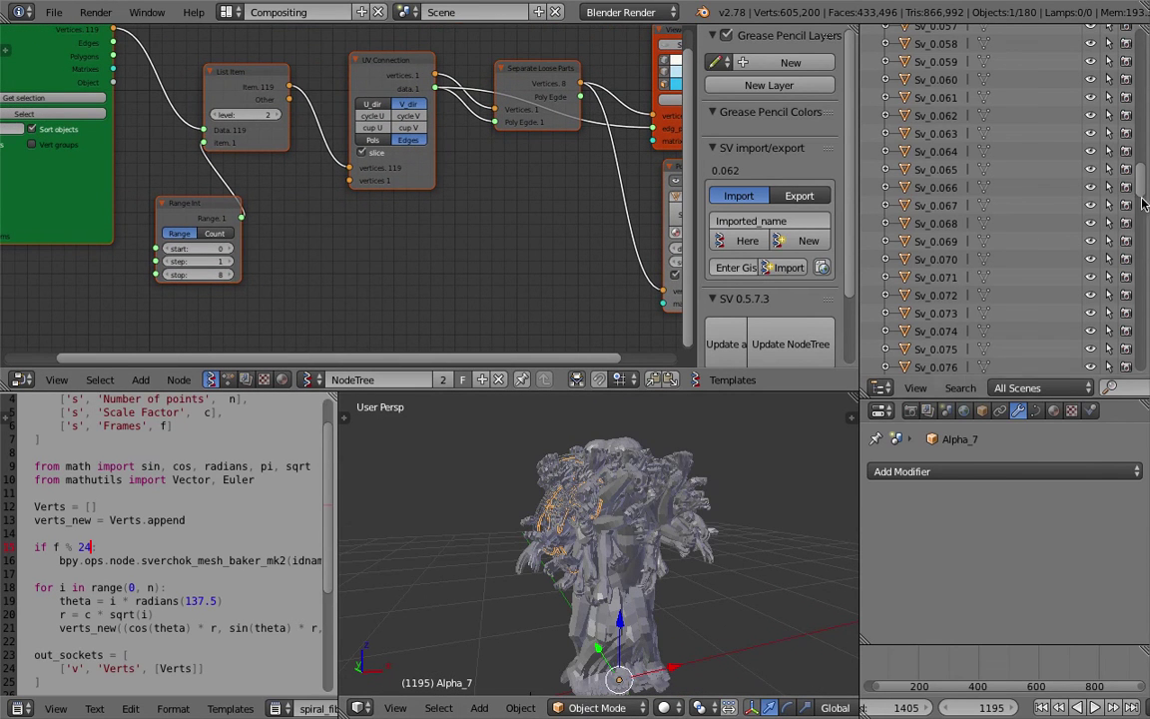
left_click_drag(1140, 180, 1145, 272)
middle_click_drag(323, 246, 334, 238)
scroll(238, 169, "up", 1)
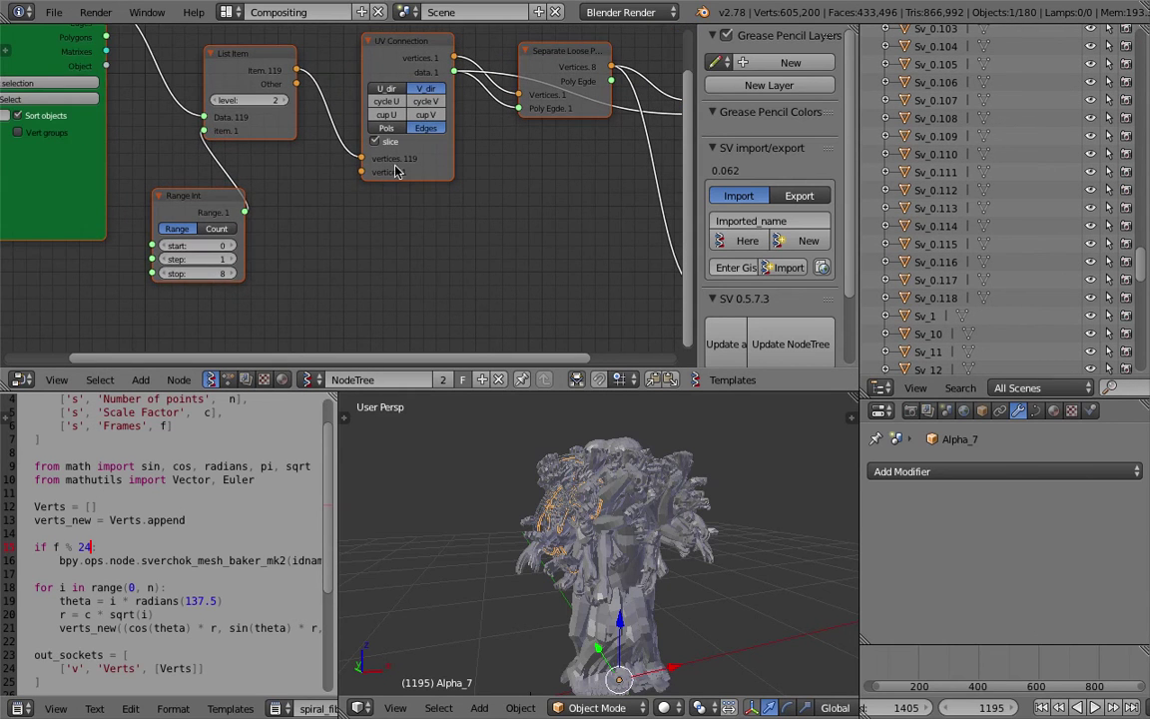
left_click(213, 258)
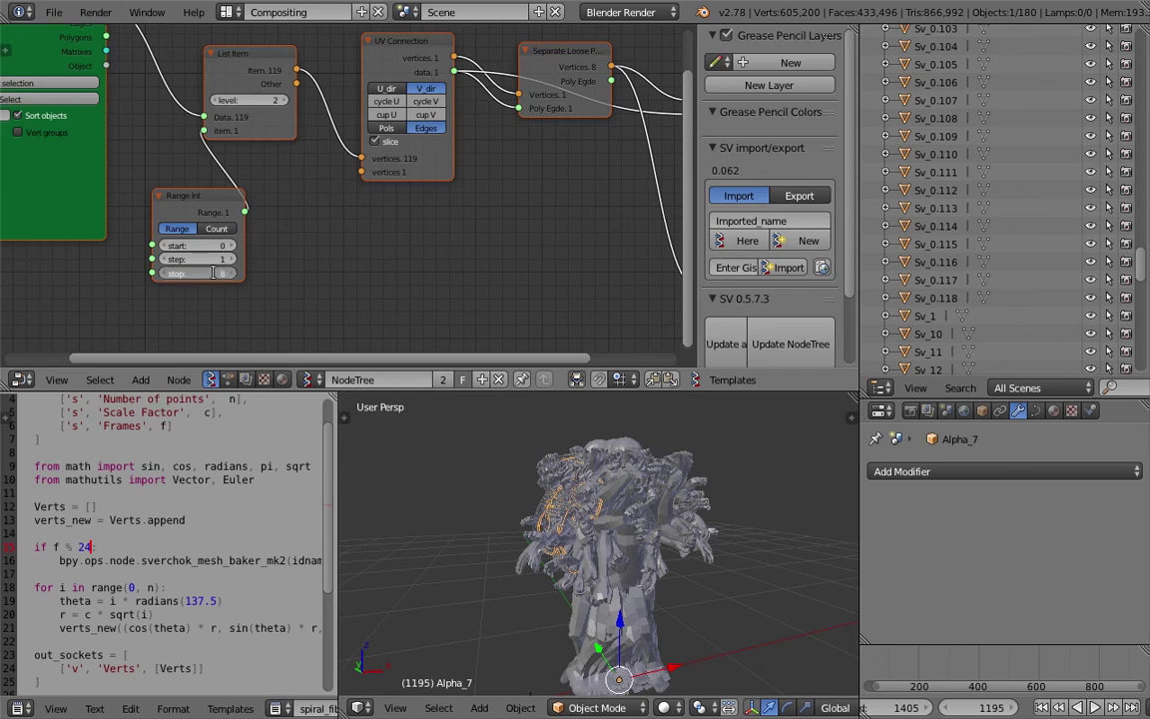
key("Tab")
key("Return")
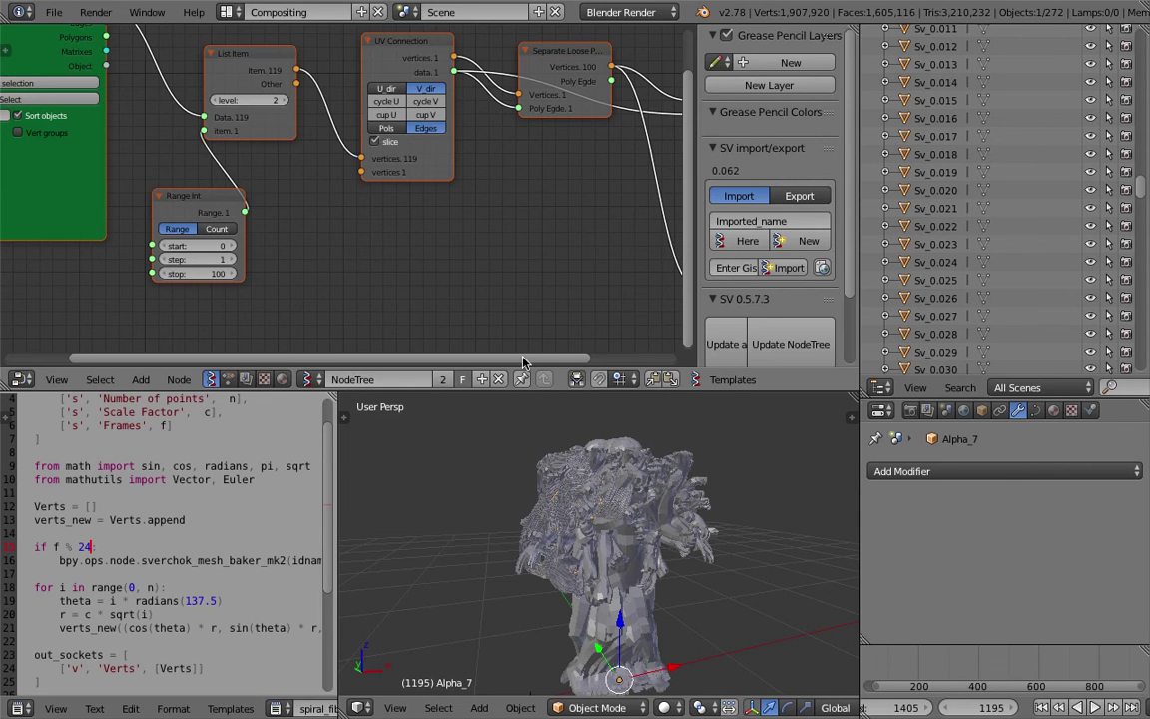
middle_click_drag(600, 479, 555, 474)
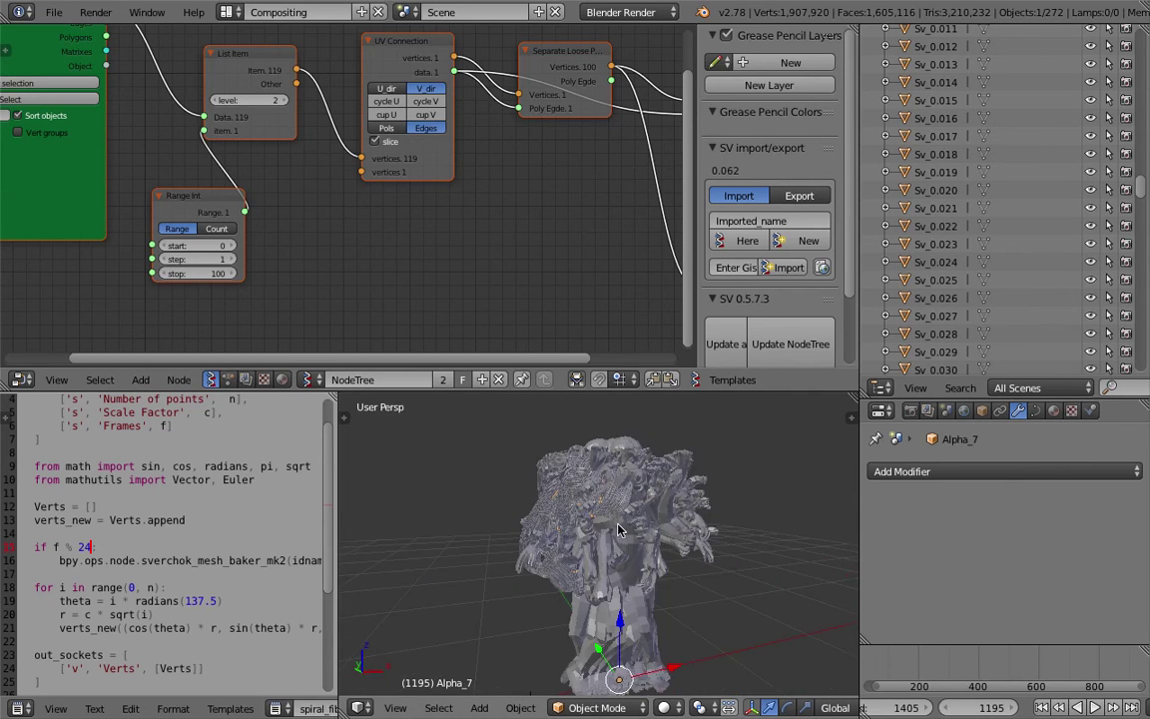
middle_click_drag(510, 521, 469, 569)
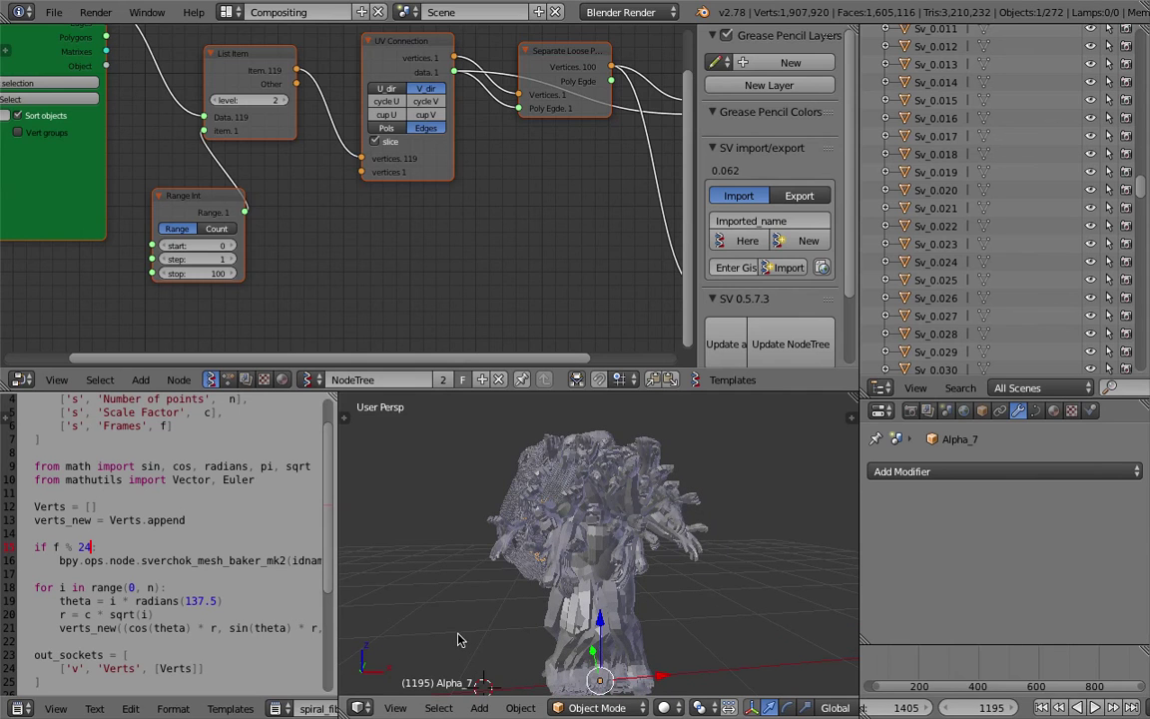
Select all meshes matching the pattern Sv_0* and move them to layer 2.
left_click(439, 708)
scroll(444, 265, "down", 2)
scroll(441, 258, "down", 3)
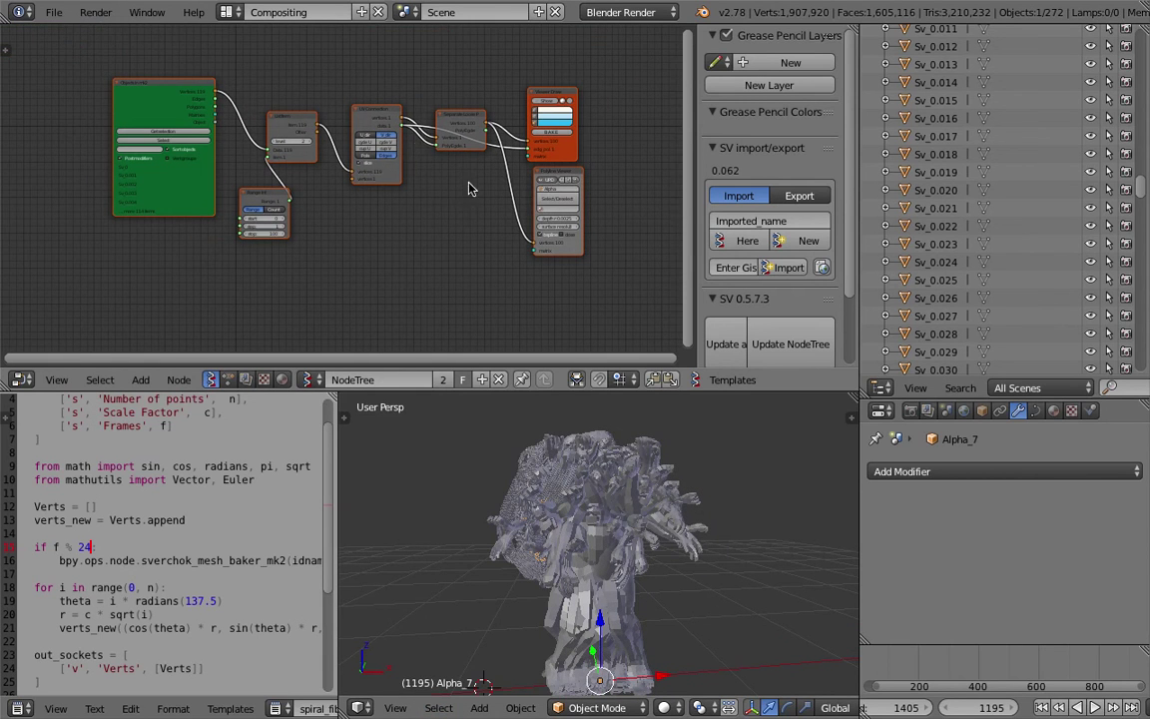
scroll(444, 153, "up", 1)
left_click(429, 708)
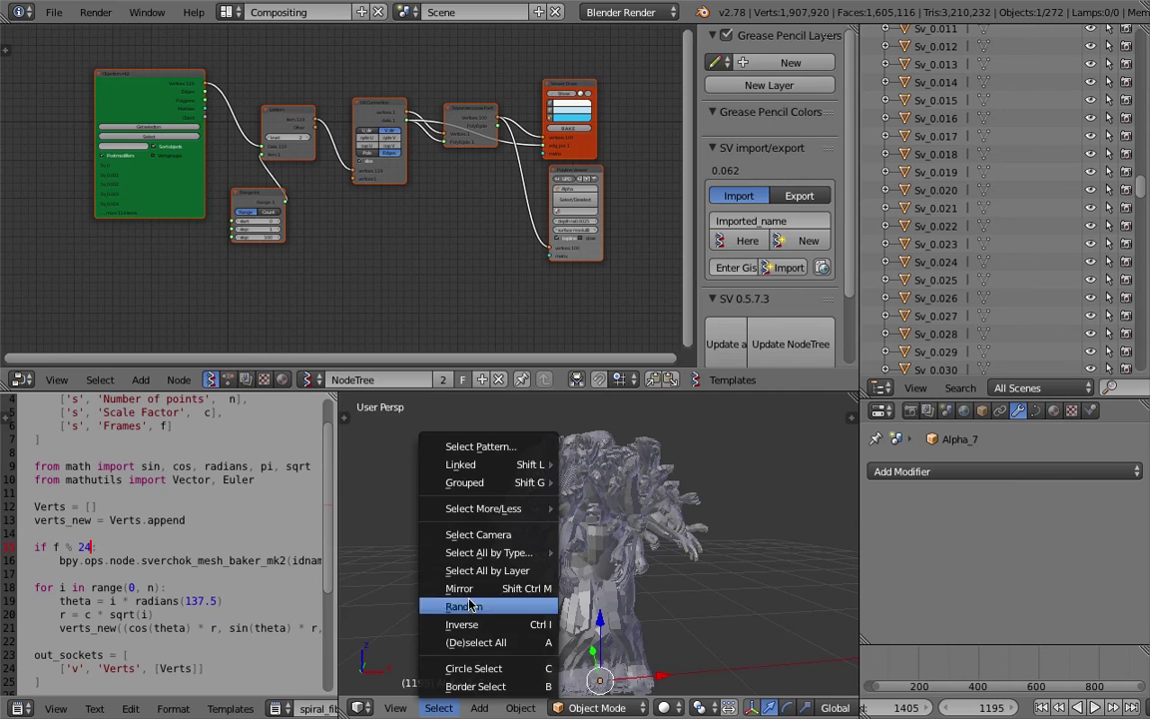
left_click(511, 442)
left_click(614, 482)
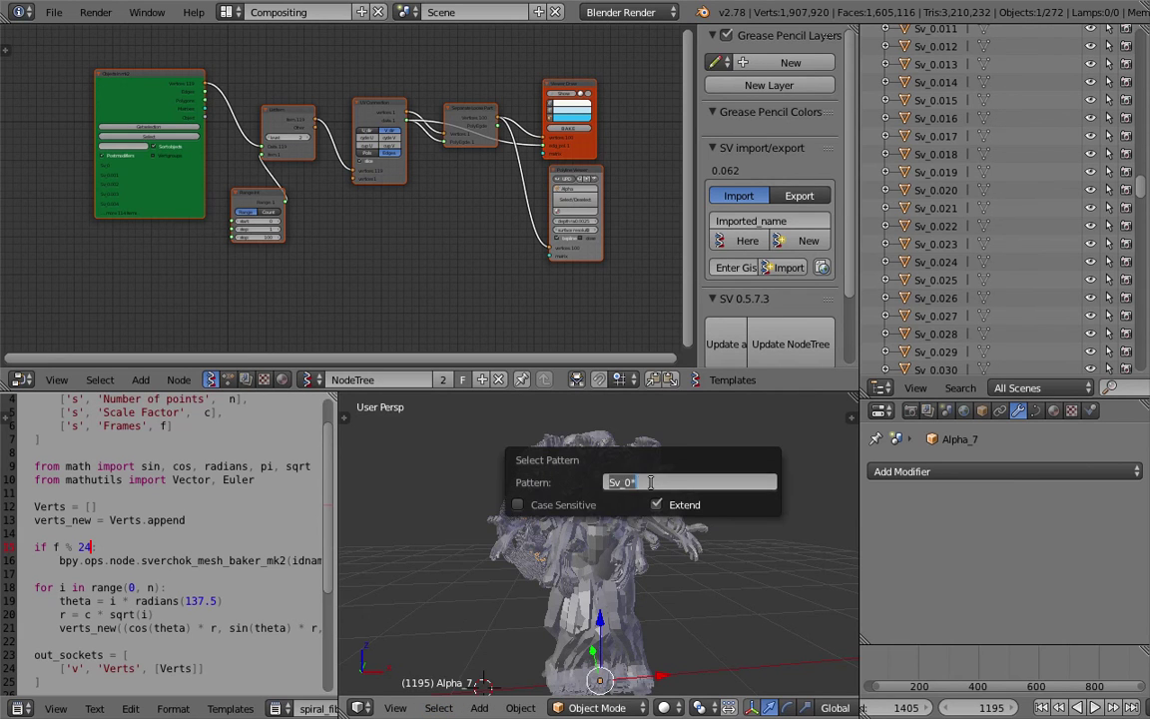
key("Return")
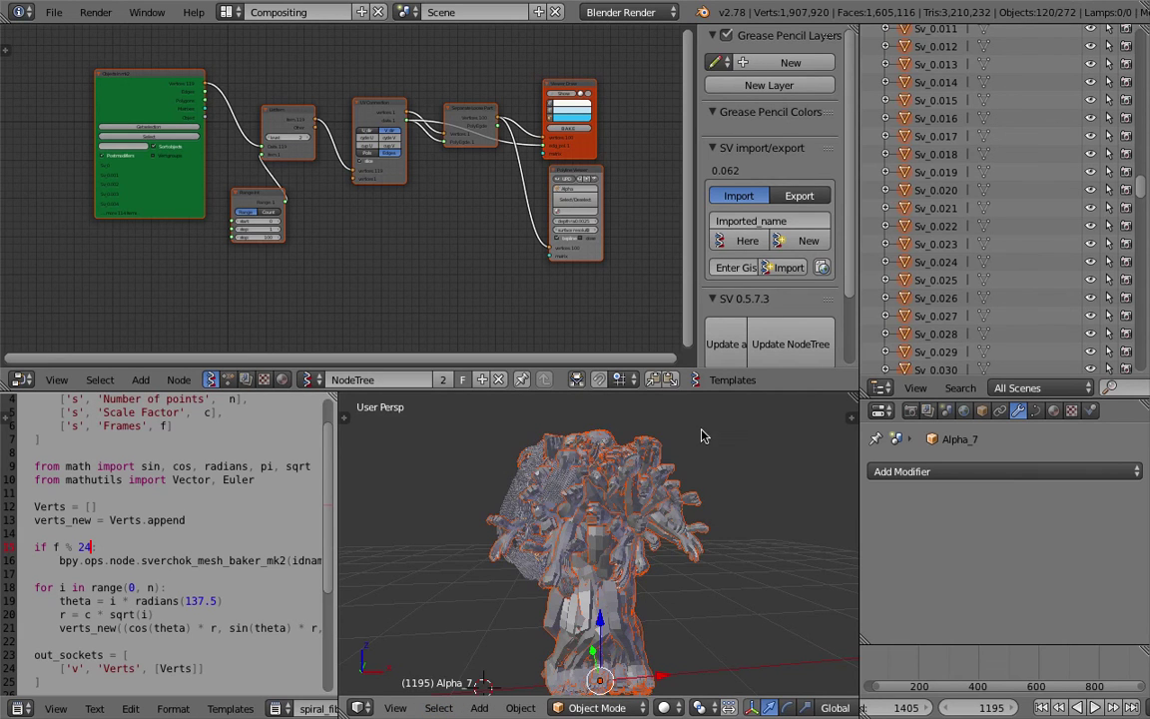
key("m")
key("2")
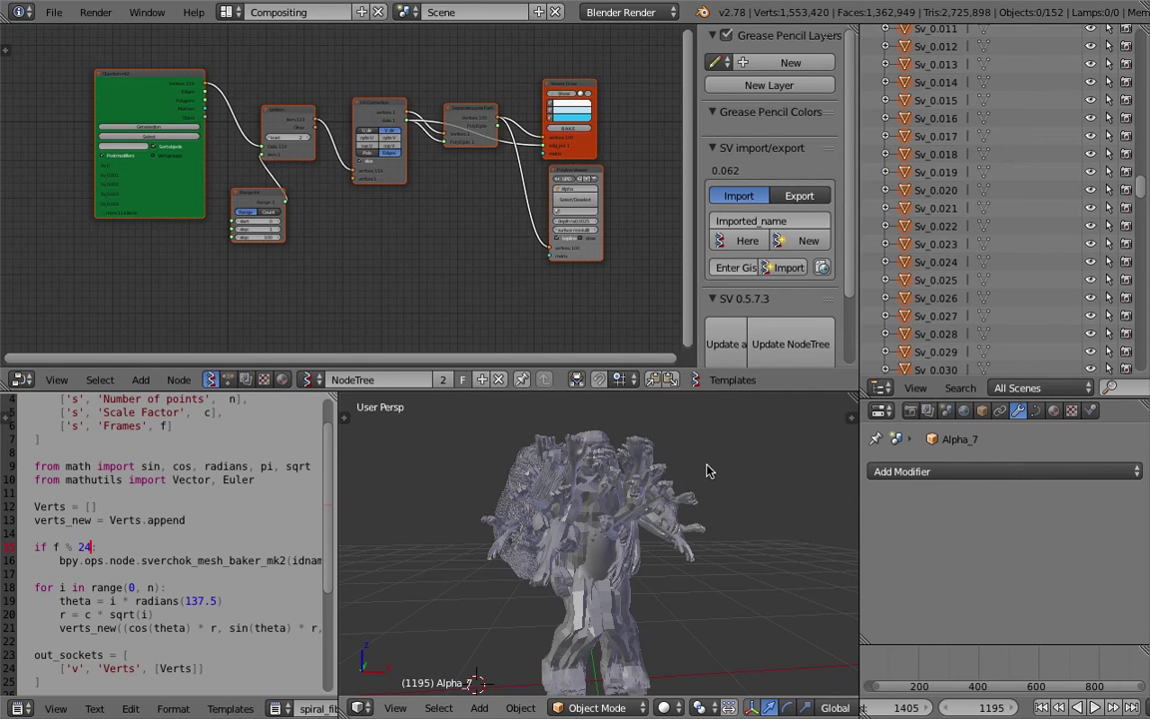
Select a baked mesh still covering the figure and locate its name in the object list.
scroll(708, 506, "up", 5)
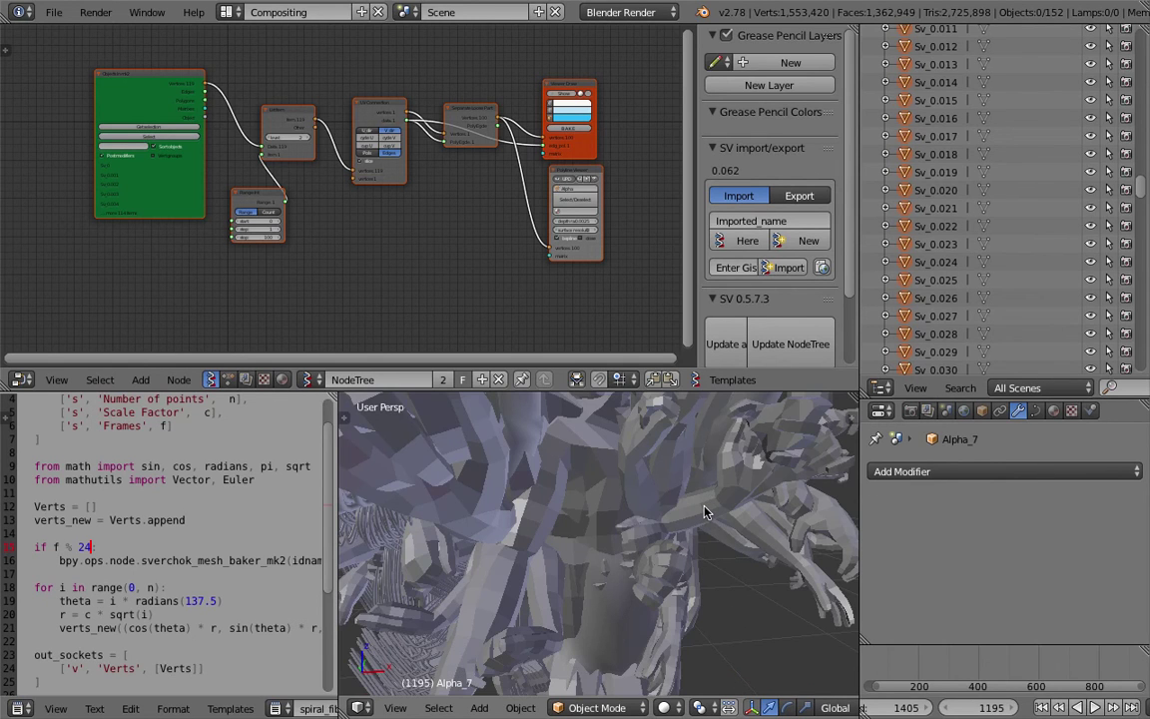
right_click(705, 507)
left_click_drag(1141, 190, 1149, 350)
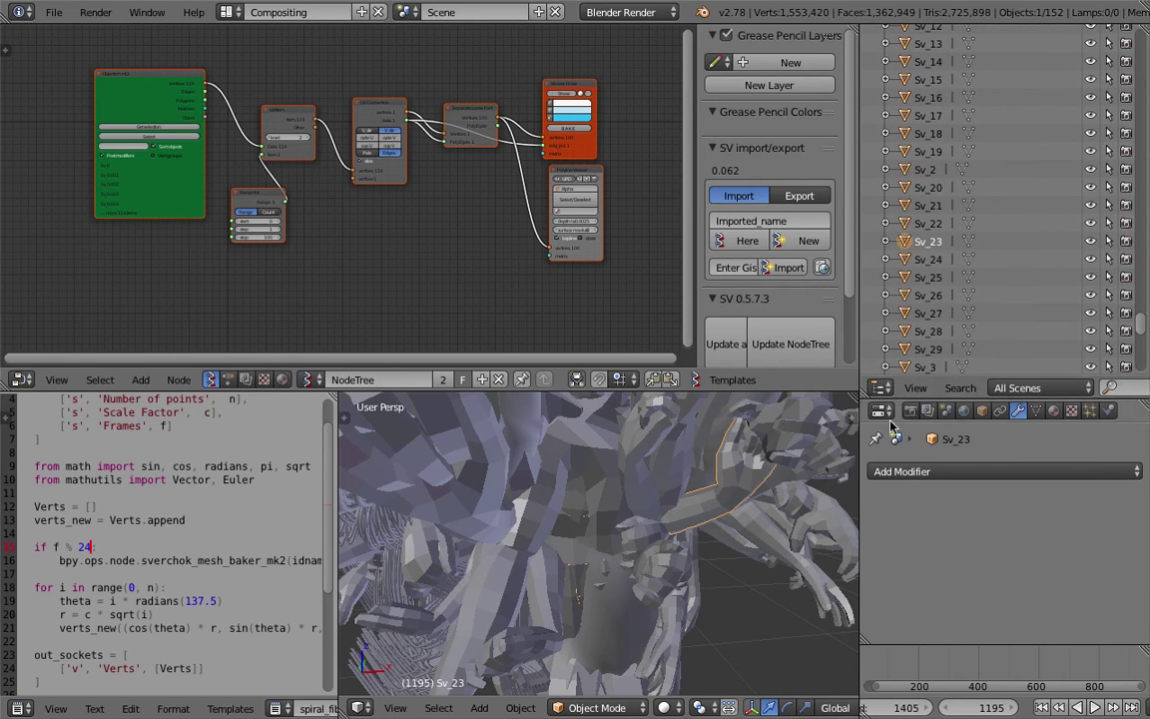
key("KP_Decimal")
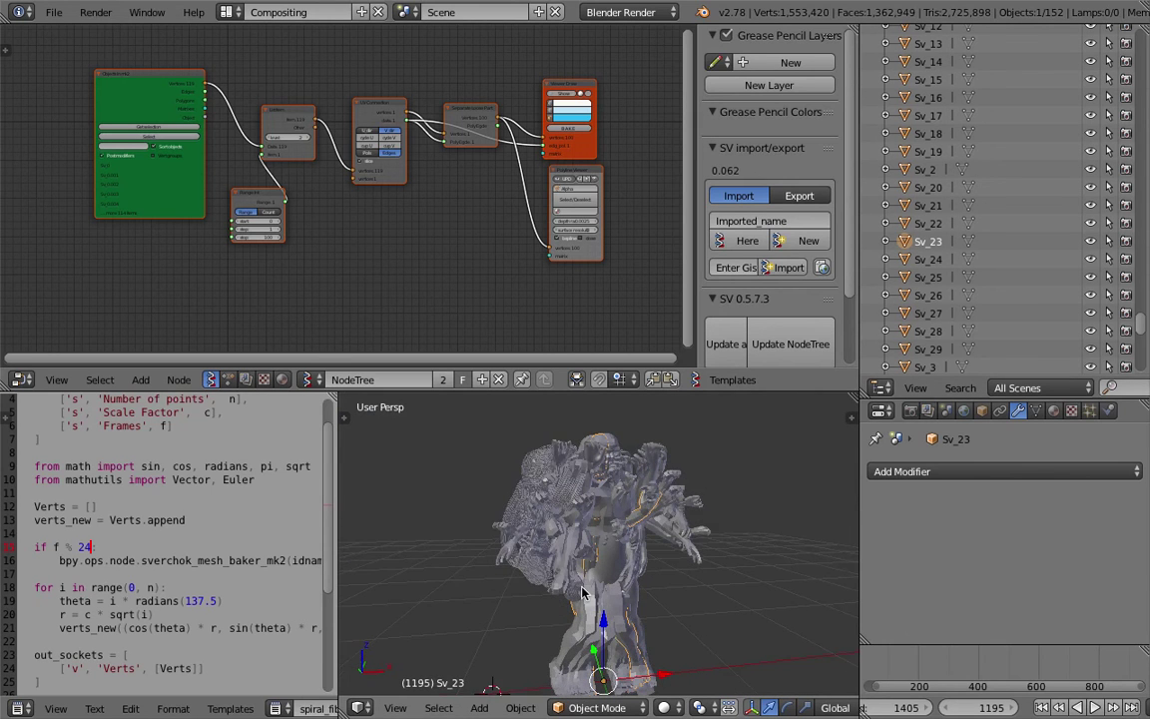
Select the remaining baked meshes with the pattern Sv* and move them to layer 2.
left_click(439, 708)
left_click(515, 447)
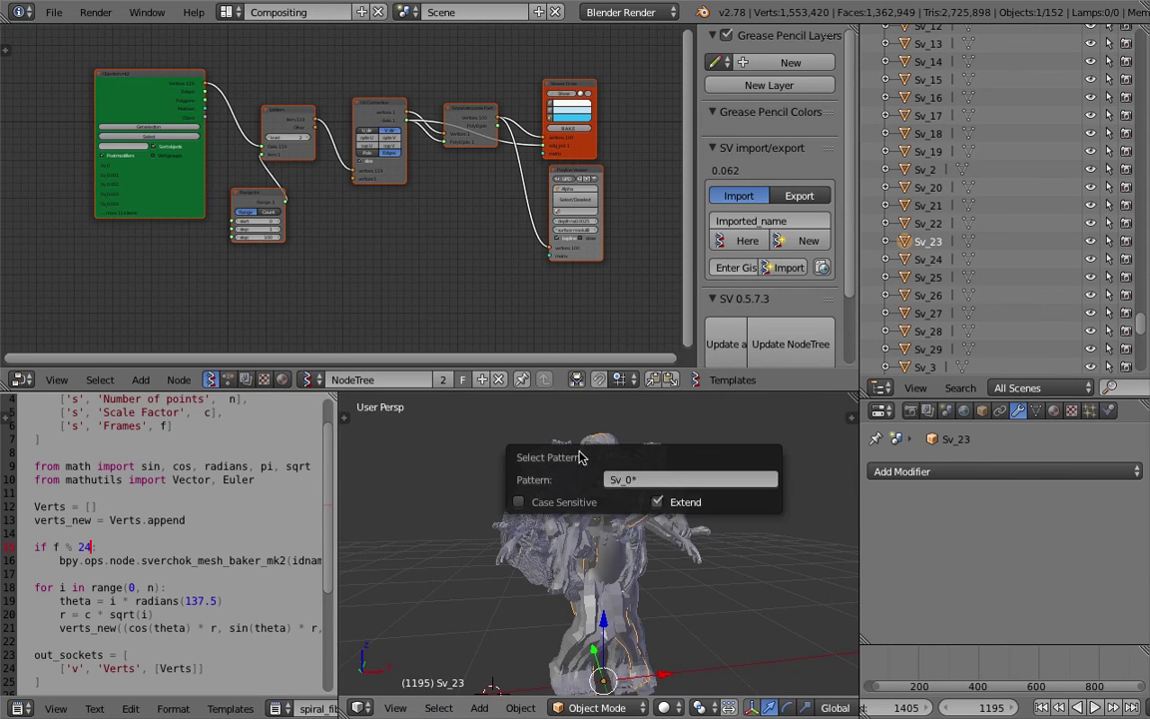
left_click(648, 478)
key("BackSpace")
type("Sv*")
key("Return")
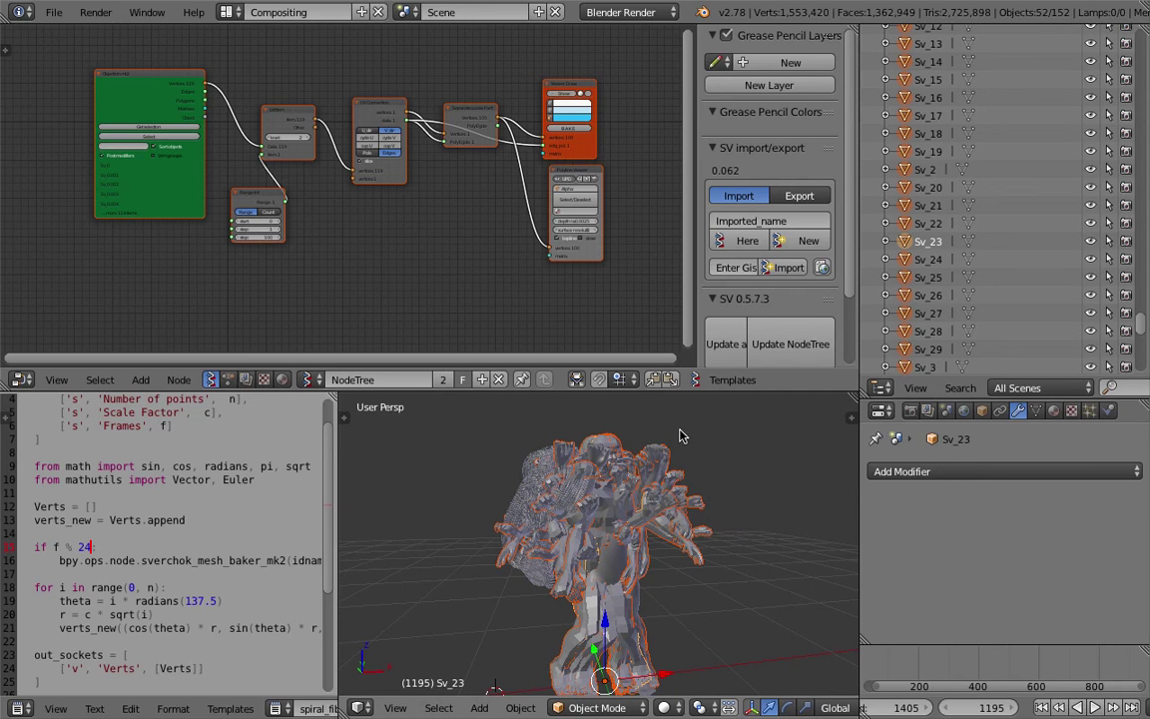
key("m")
key("2")
left_click(582, 429)
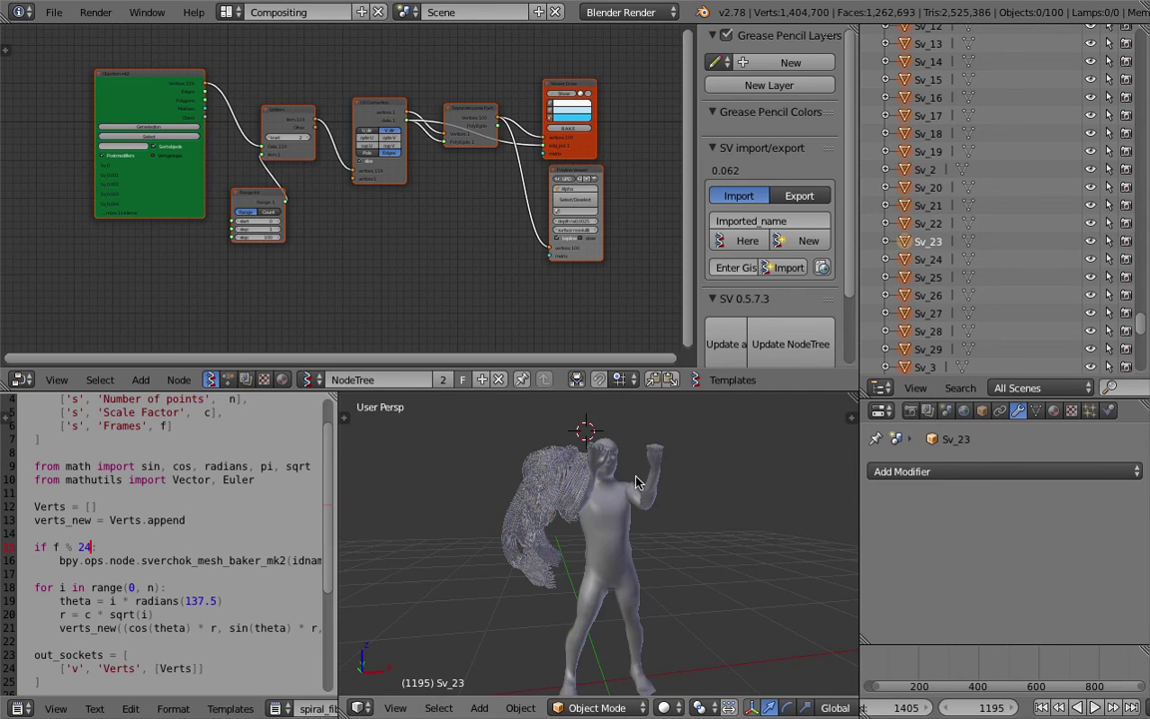
Enlarge the 3D viewport and inspect the polylines trailing beside the figure.
middle_click_drag(635, 475, 656, 509)
scroll(705, 527, "up", 6)
scroll(656, 509, "down", 4)
left_click_drag(684, 392, 687, 341)
middle_click_drag(681, 497, 546, 434)
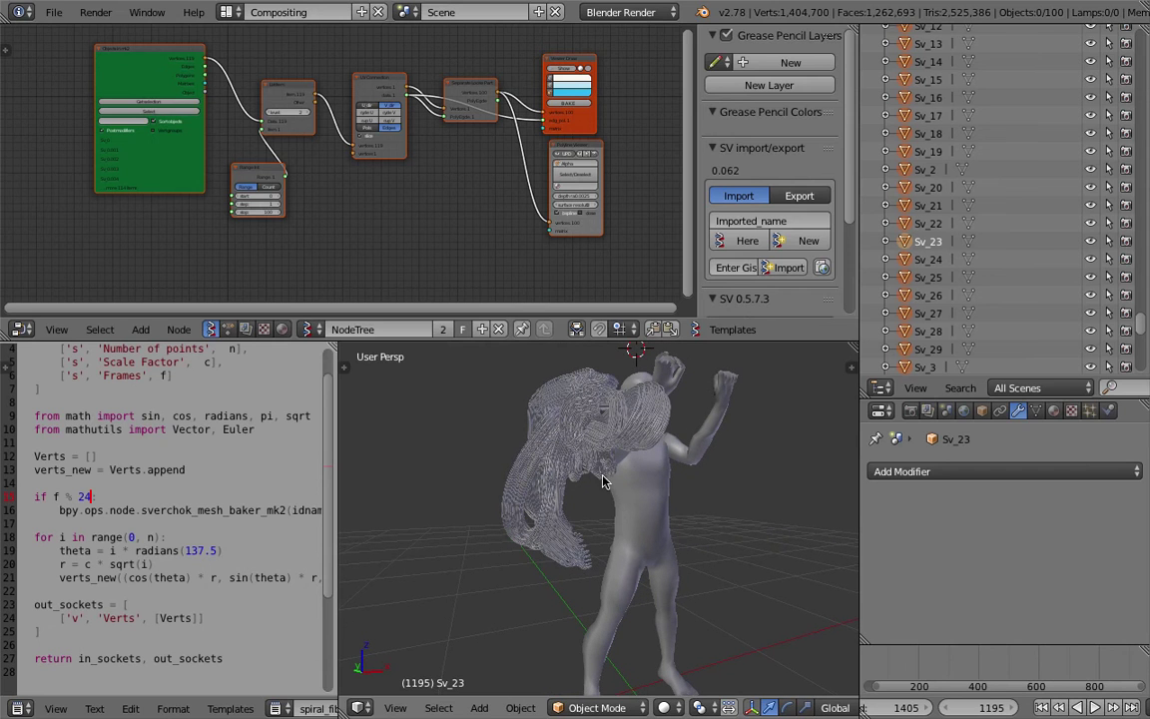
Select the figure mesh, check its vertex count in Edit Mode and return to Object Mode.
right_click(669, 479)
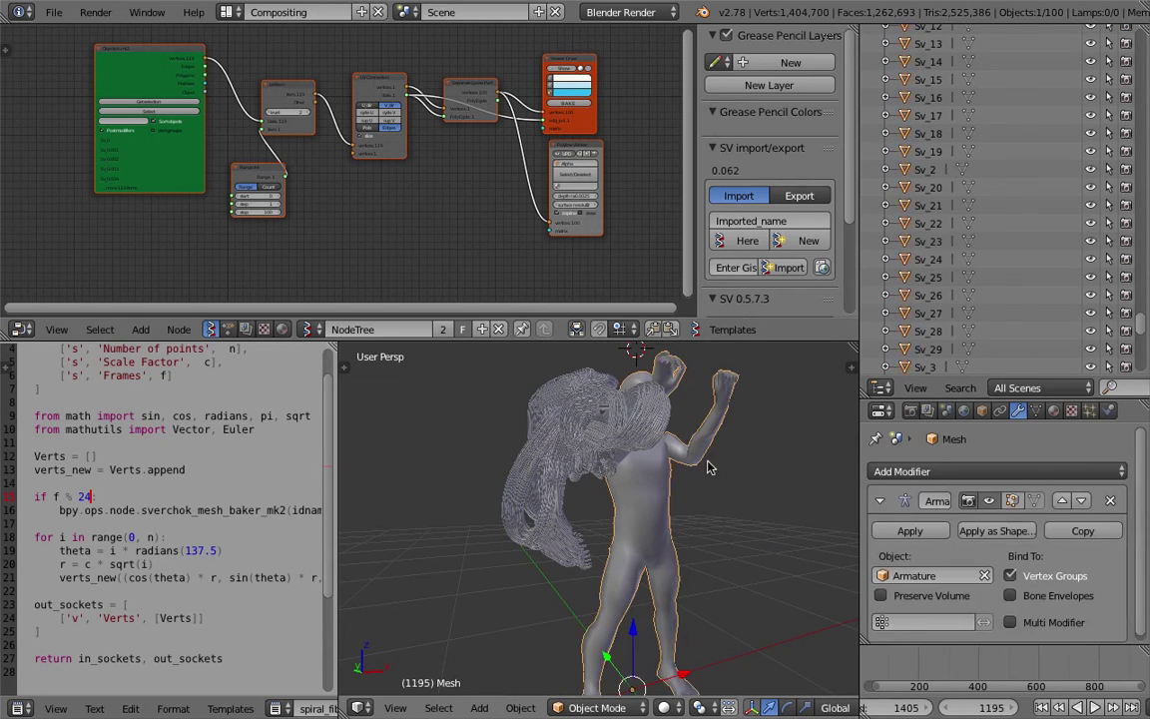
middle_click_drag(704, 455, 698, 457)
key("Tab")
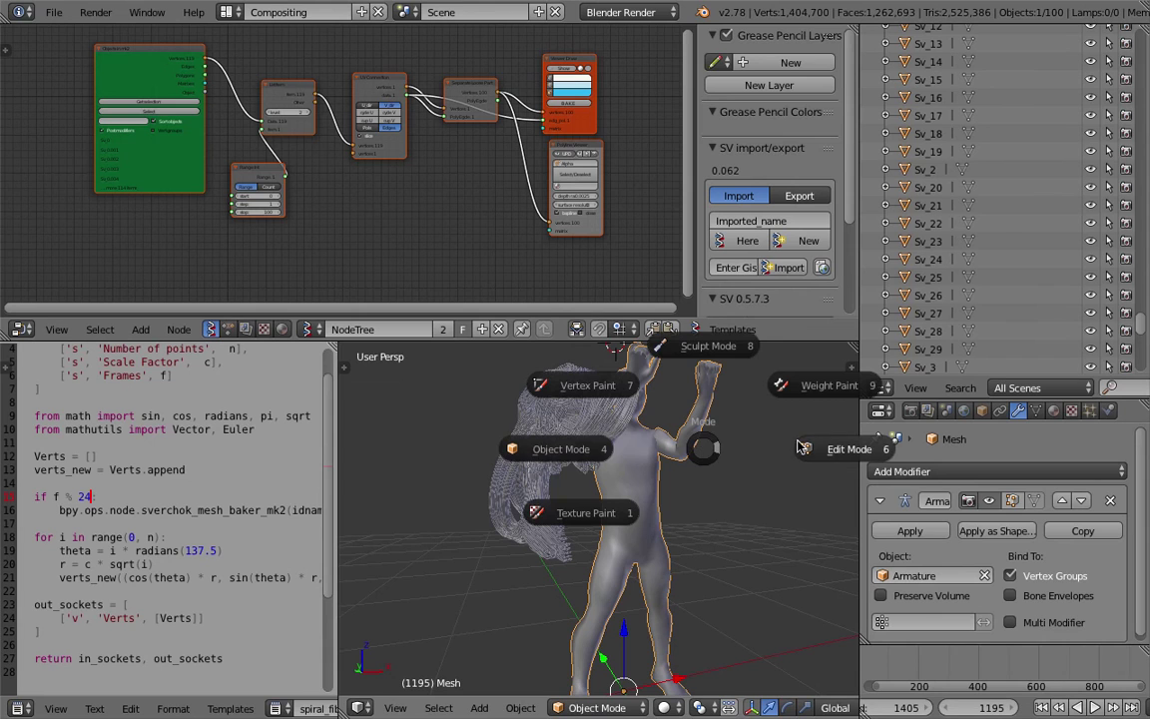
left_click(805, 448)
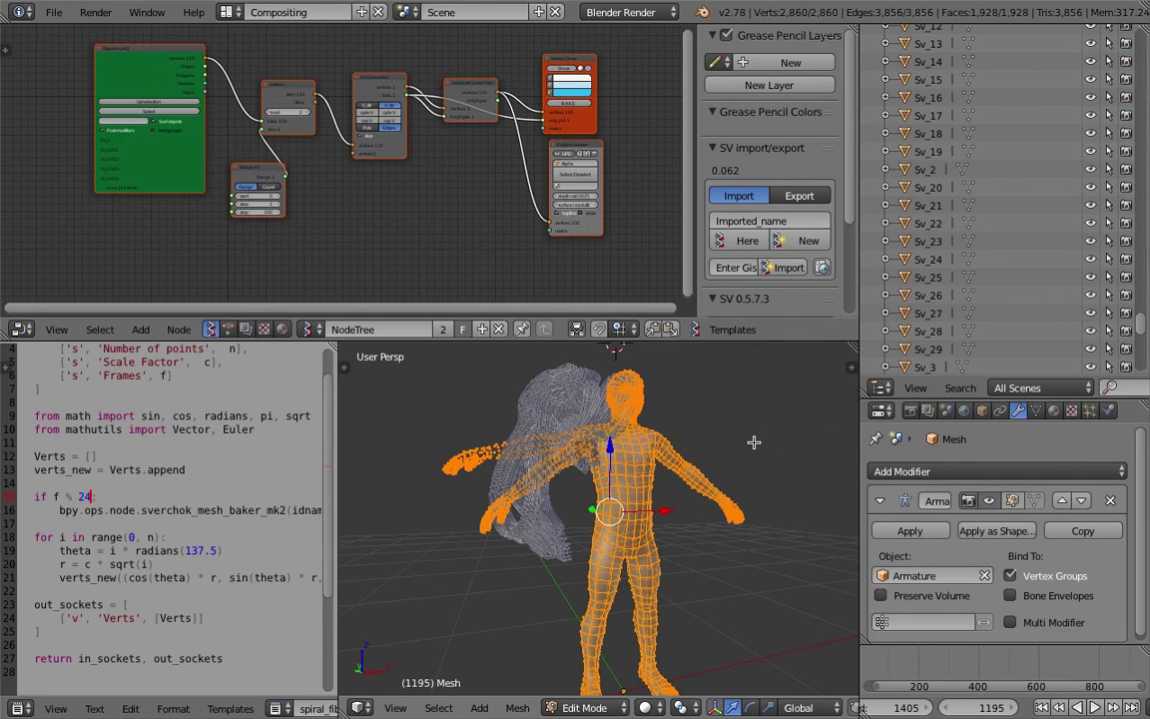
key("Tab")
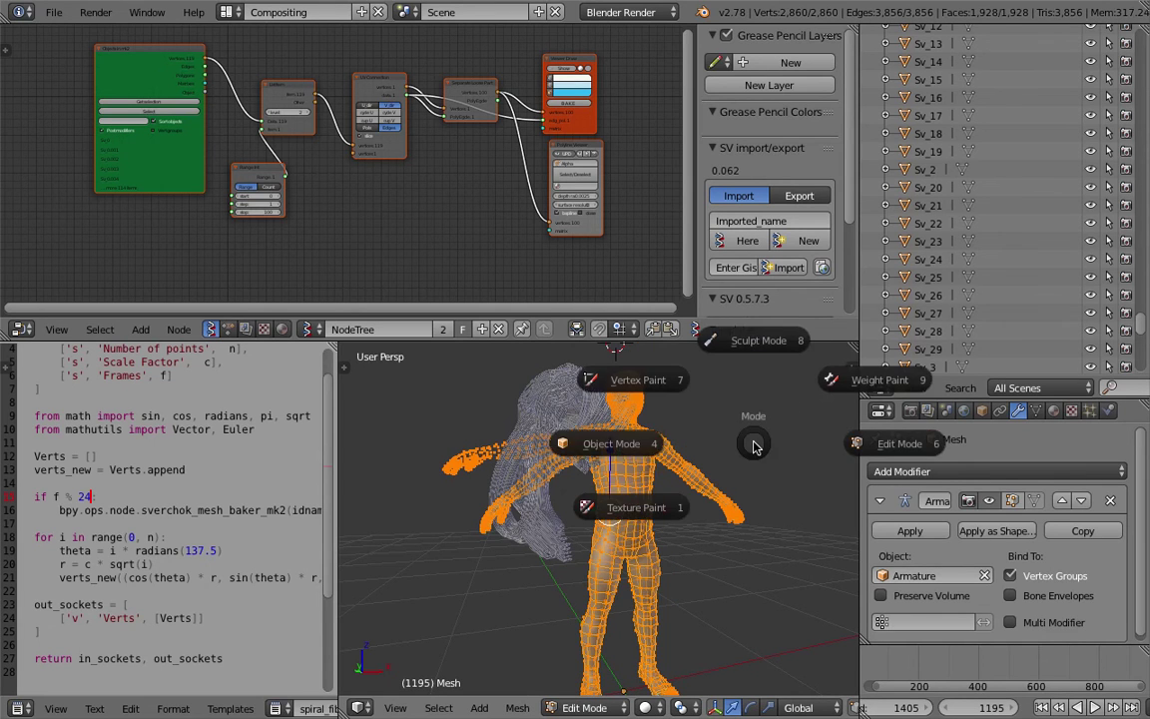
left_click(682, 443)
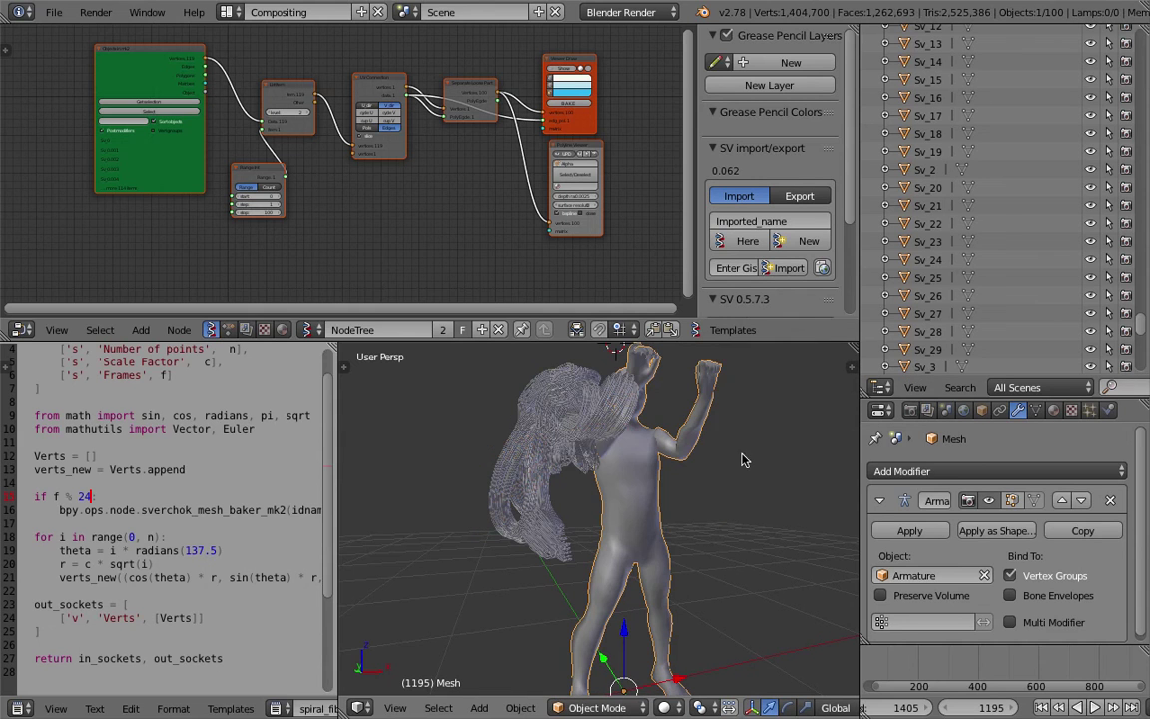
Set the Range Int node's stop value to 1500 and view the polylines traced around the whole figure.
scroll(267, 225, "up", 2)
scroll(267, 226, "up", 4)
middle_click_drag(268, 225, 372, 228)
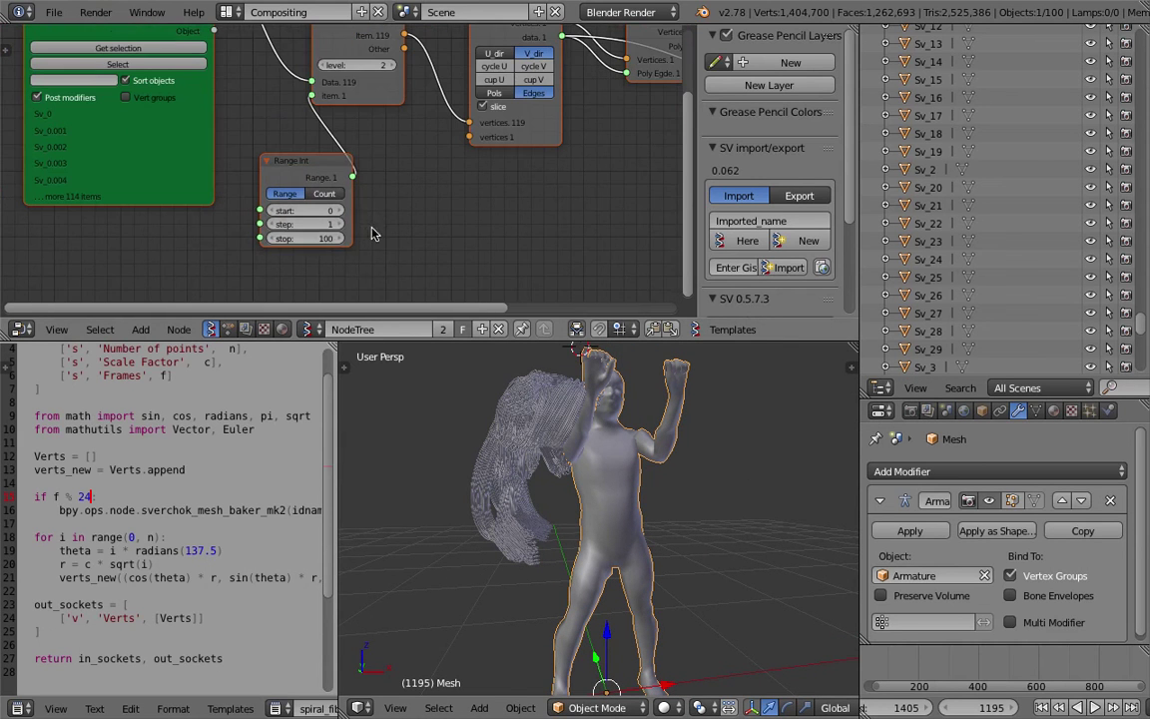
left_click(319, 239)
type("1")
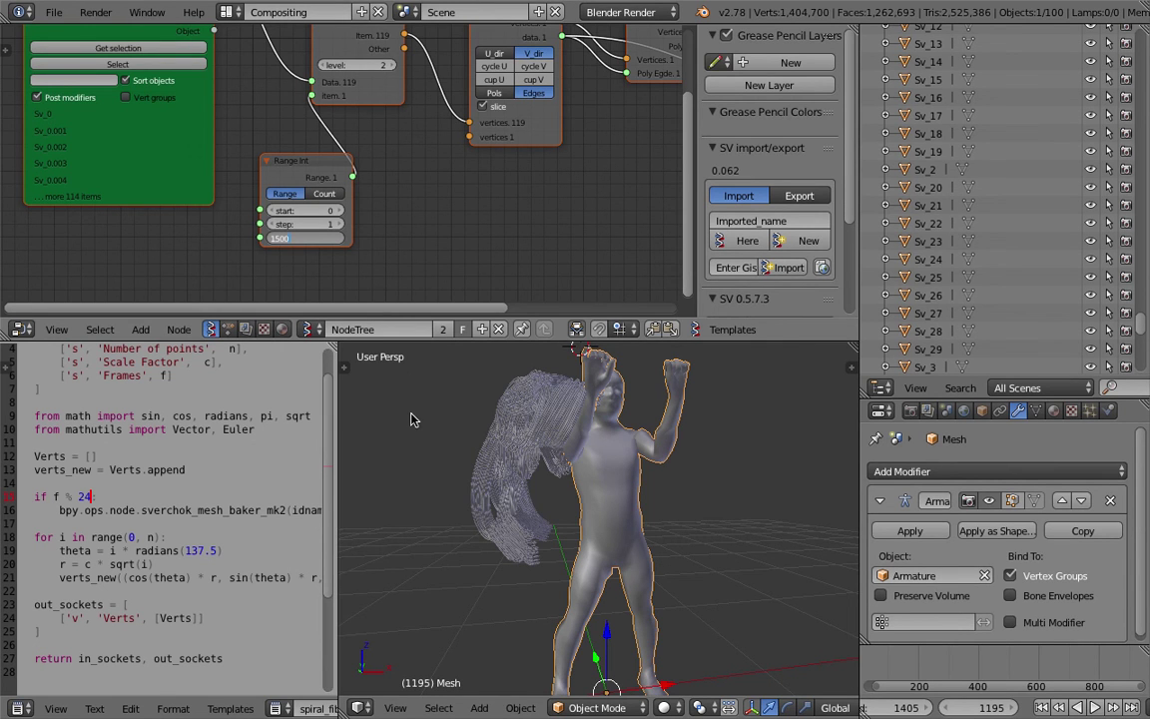
key("ctrl+Left")
key("Return")
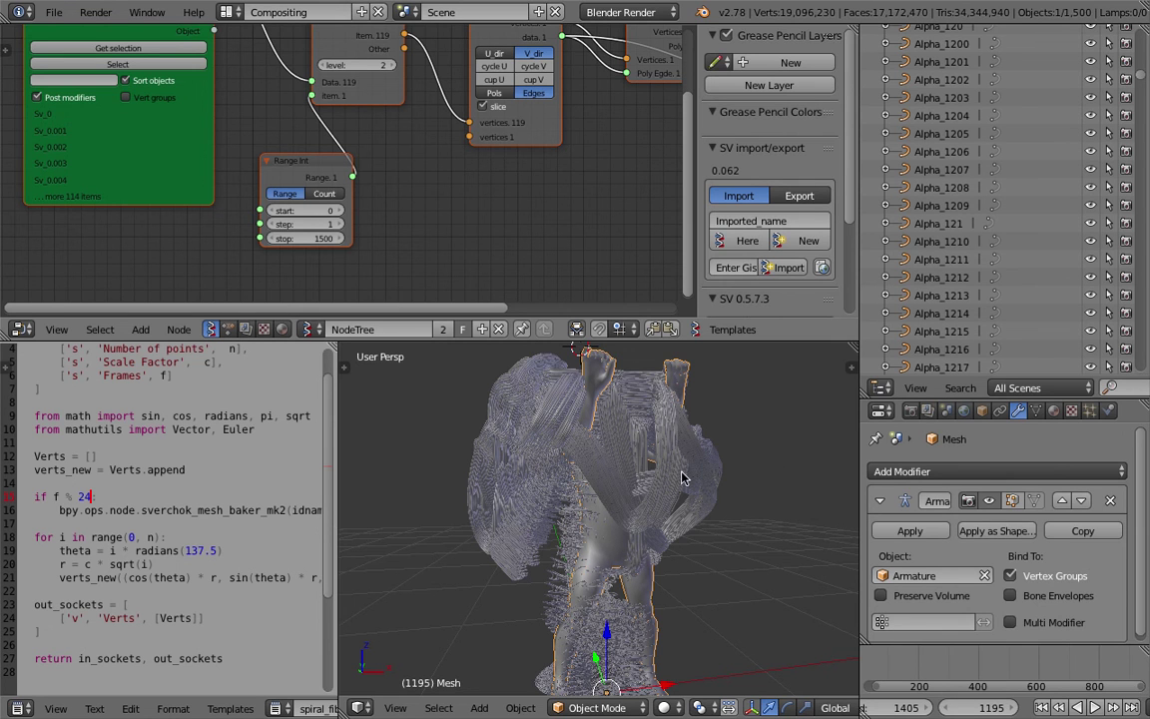
scroll(684, 478, "down", 1)
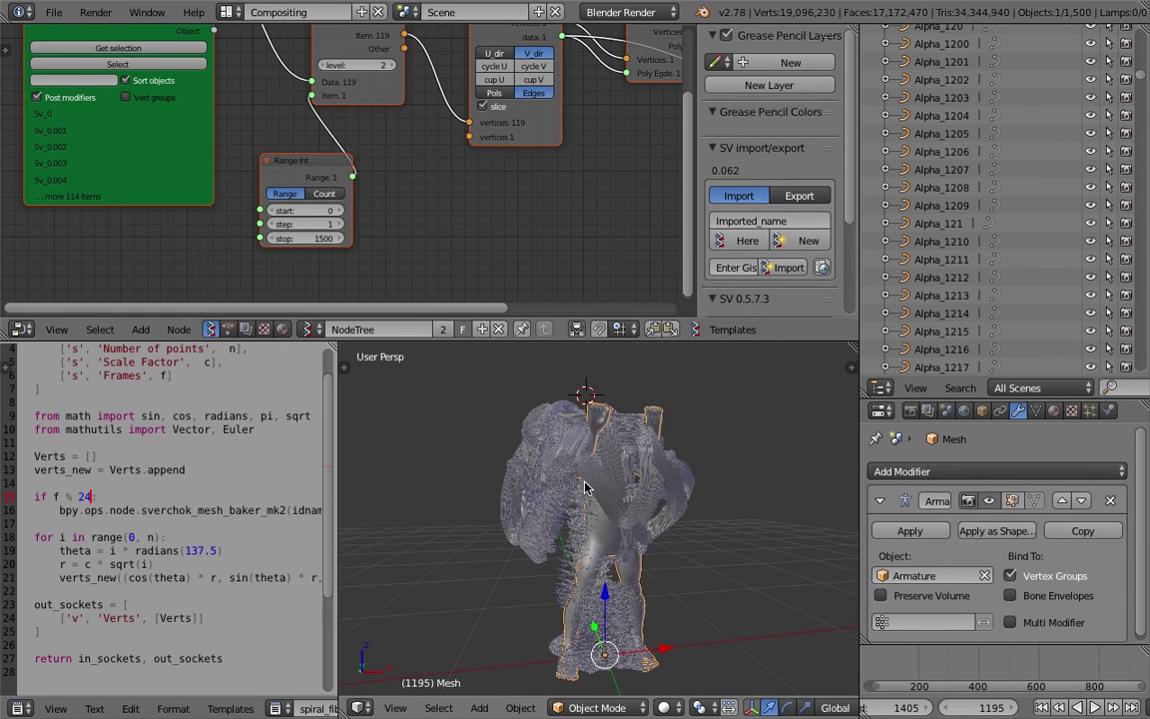